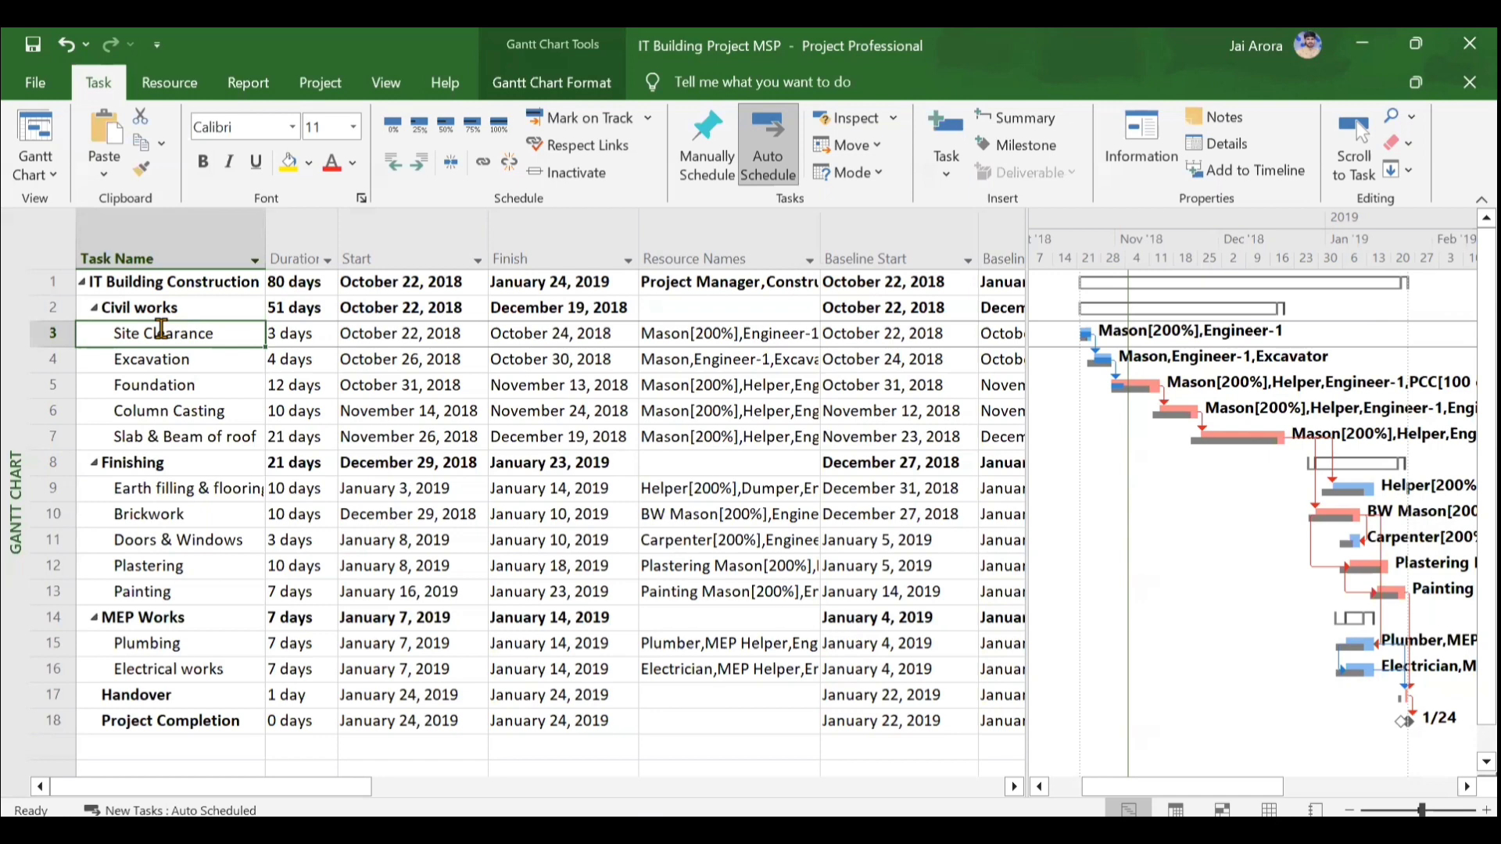
- Add an SPI column after the Baseline Cost column in the Entry table
{"action": "scroll", "coordinate": [755, 421], "scroll_direction": "right", "scroll_amount": 10}
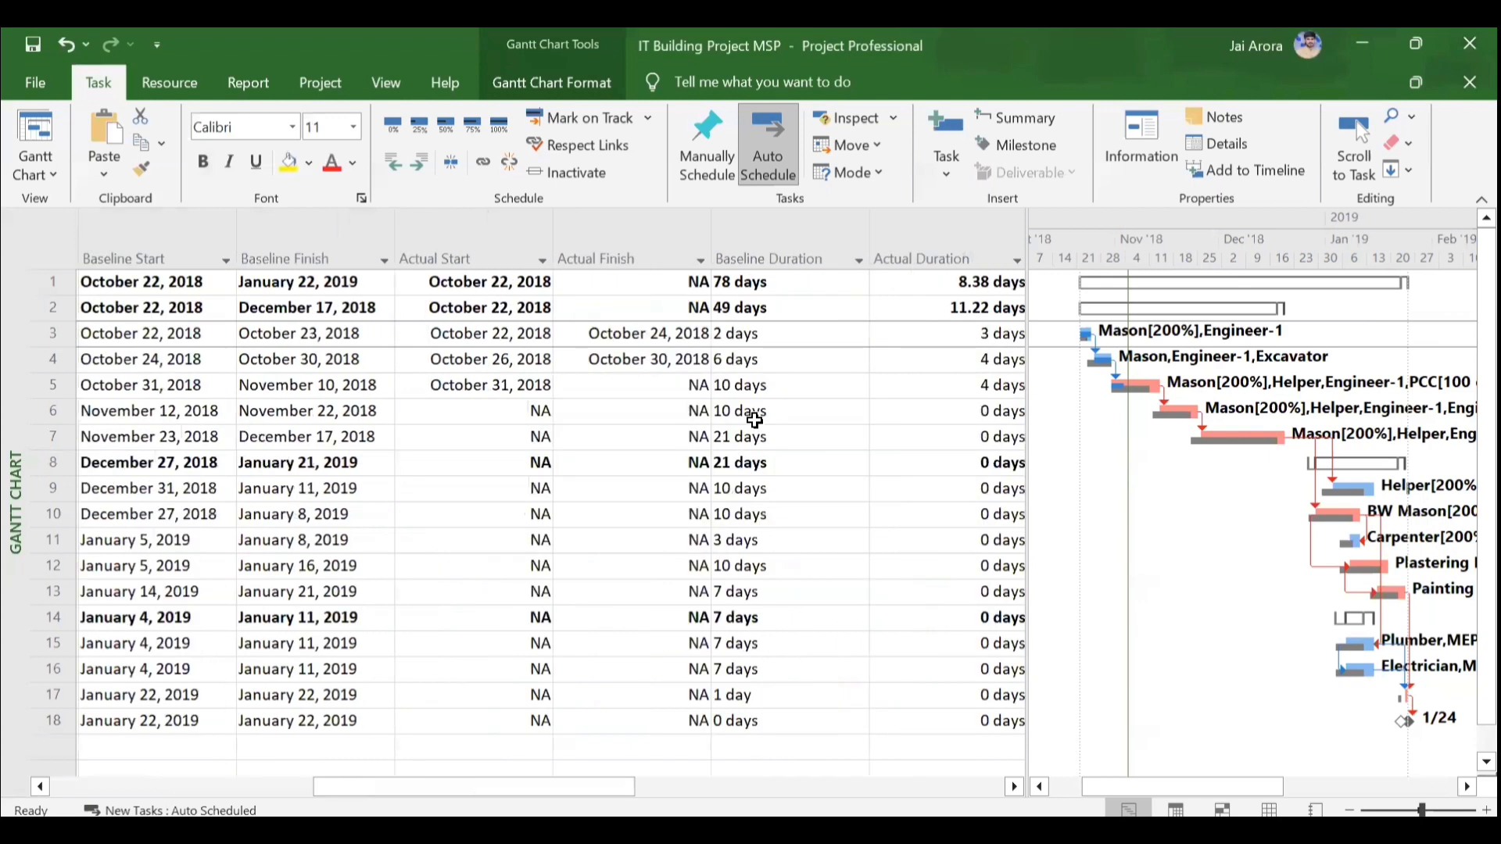
{"action": "scroll", "coordinate": [755, 421], "scroll_direction": "right", "scroll_amount": 3}
{"action": "left_click", "coordinate": [792, 257]}
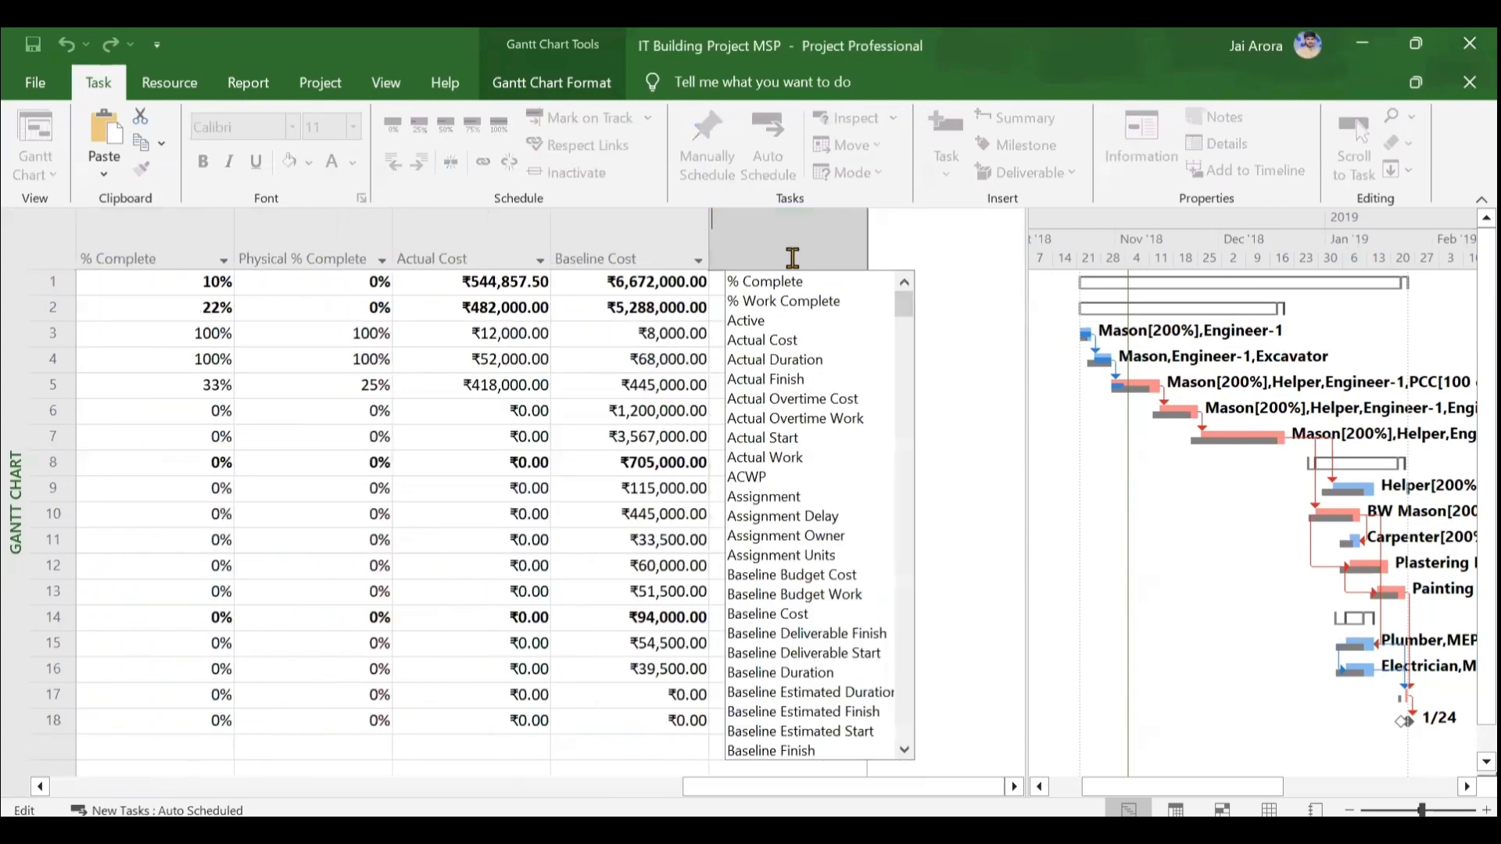
{"action": "type", "text": "spi"}
{"action": "key", "text": "Return"}
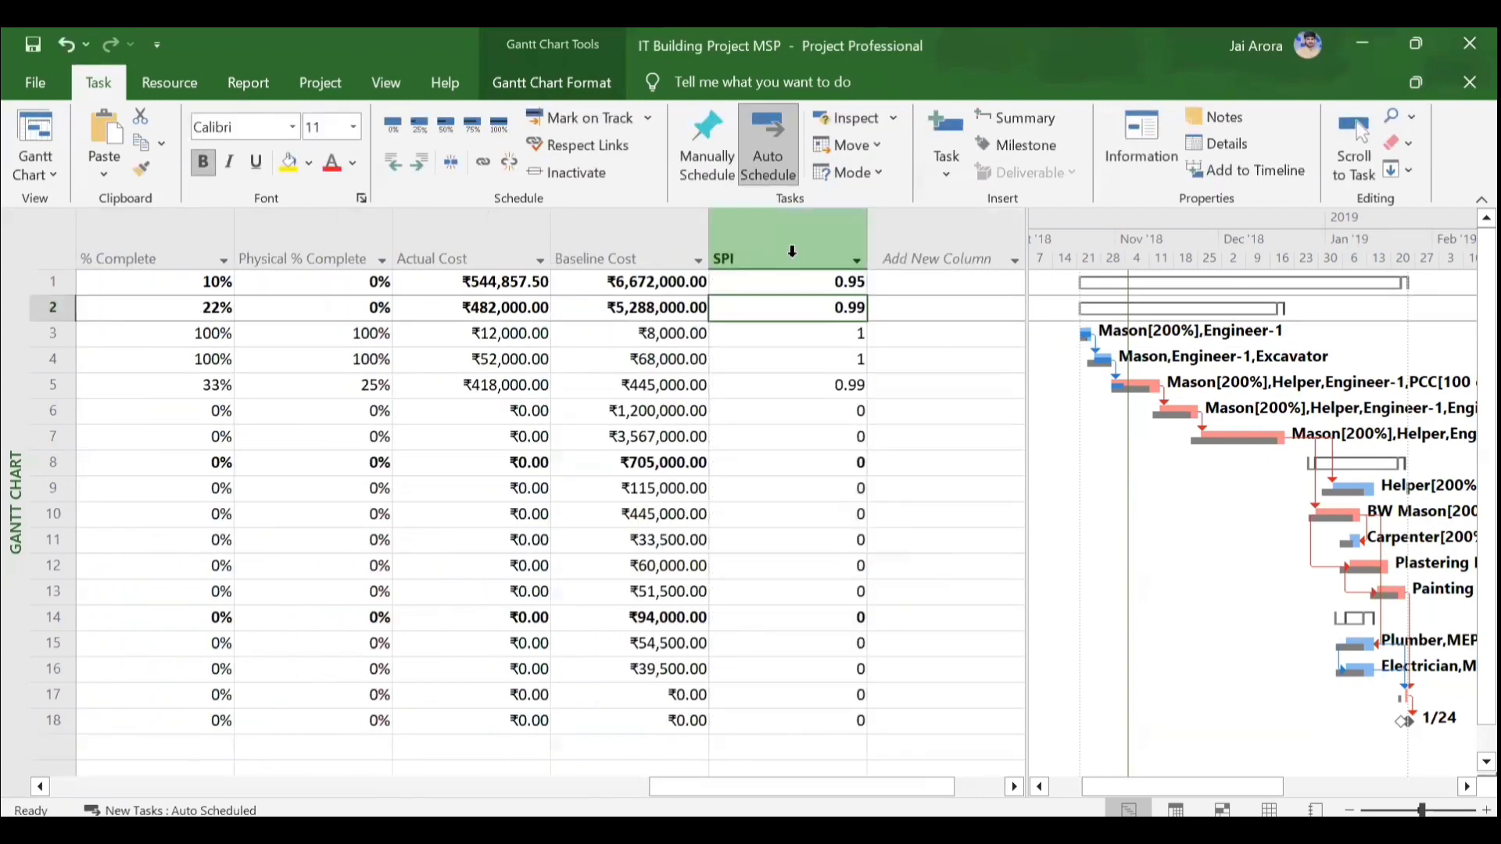
- Add CPI and EAC columns at the end of the Entry table, following the SPI column
{"action": "left_click", "coordinate": [980, 240]}
{"action": "type", "text": "cpi"}
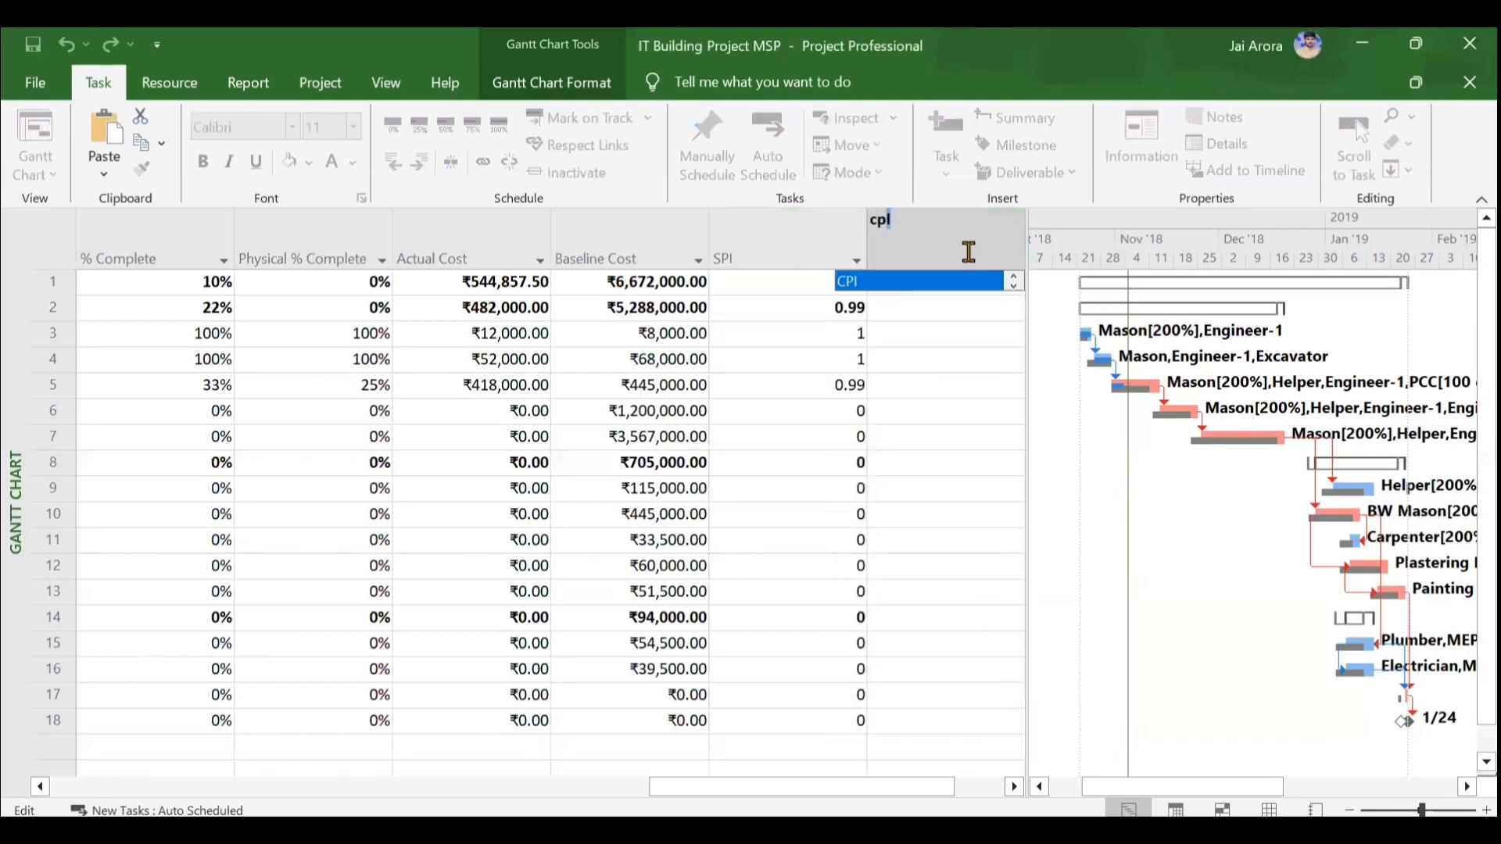
{"action": "key", "text": "Return"}
{"action": "scroll", "coordinate": [809, 250], "scroll_direction": "right", "scroll_amount": 2}
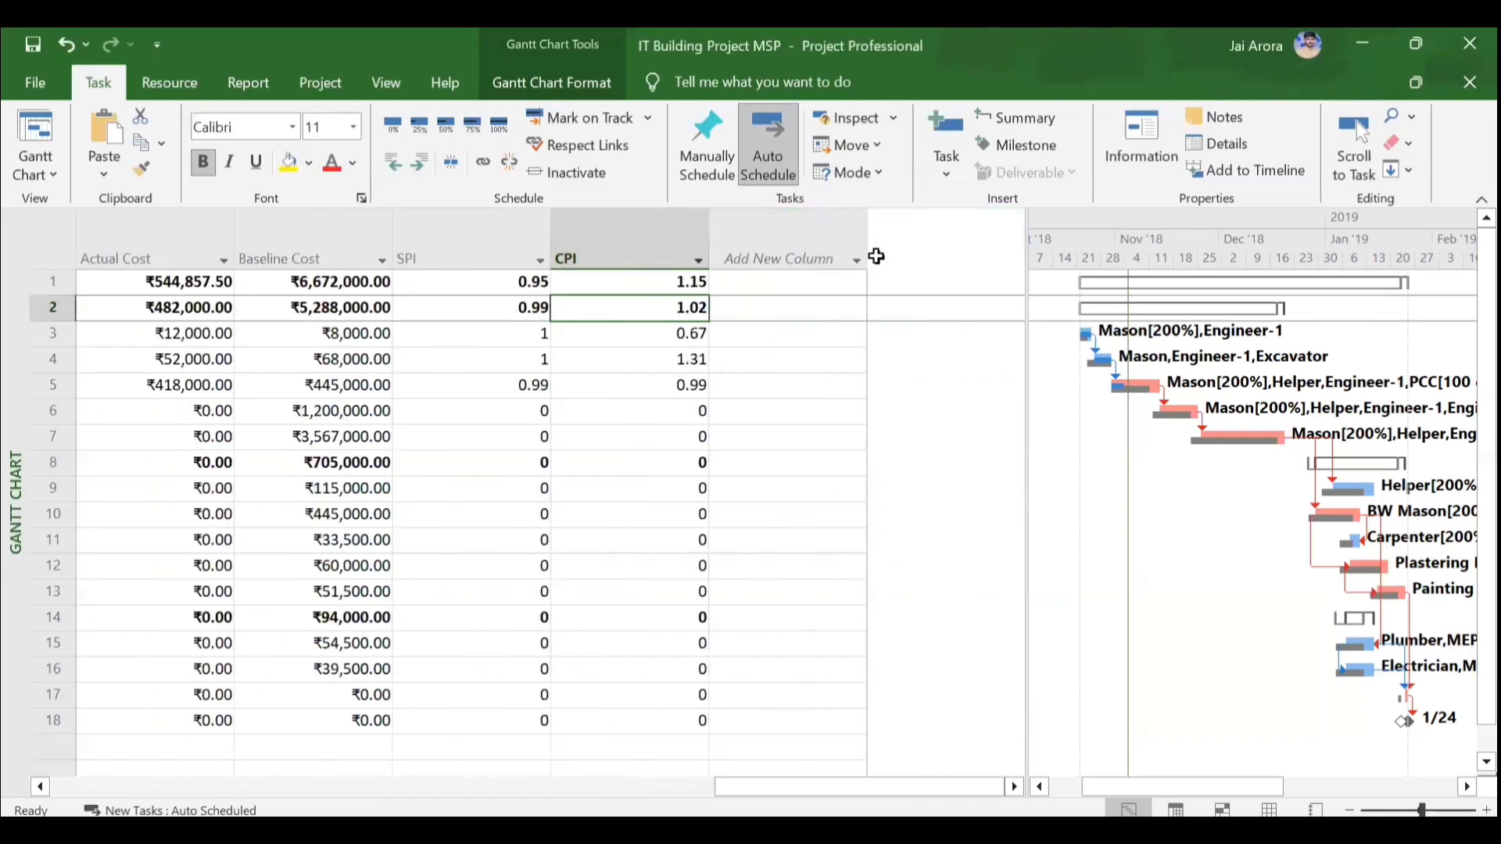
{"action": "left_click", "coordinate": [809, 250]}
{"action": "type", "text": "eac"}
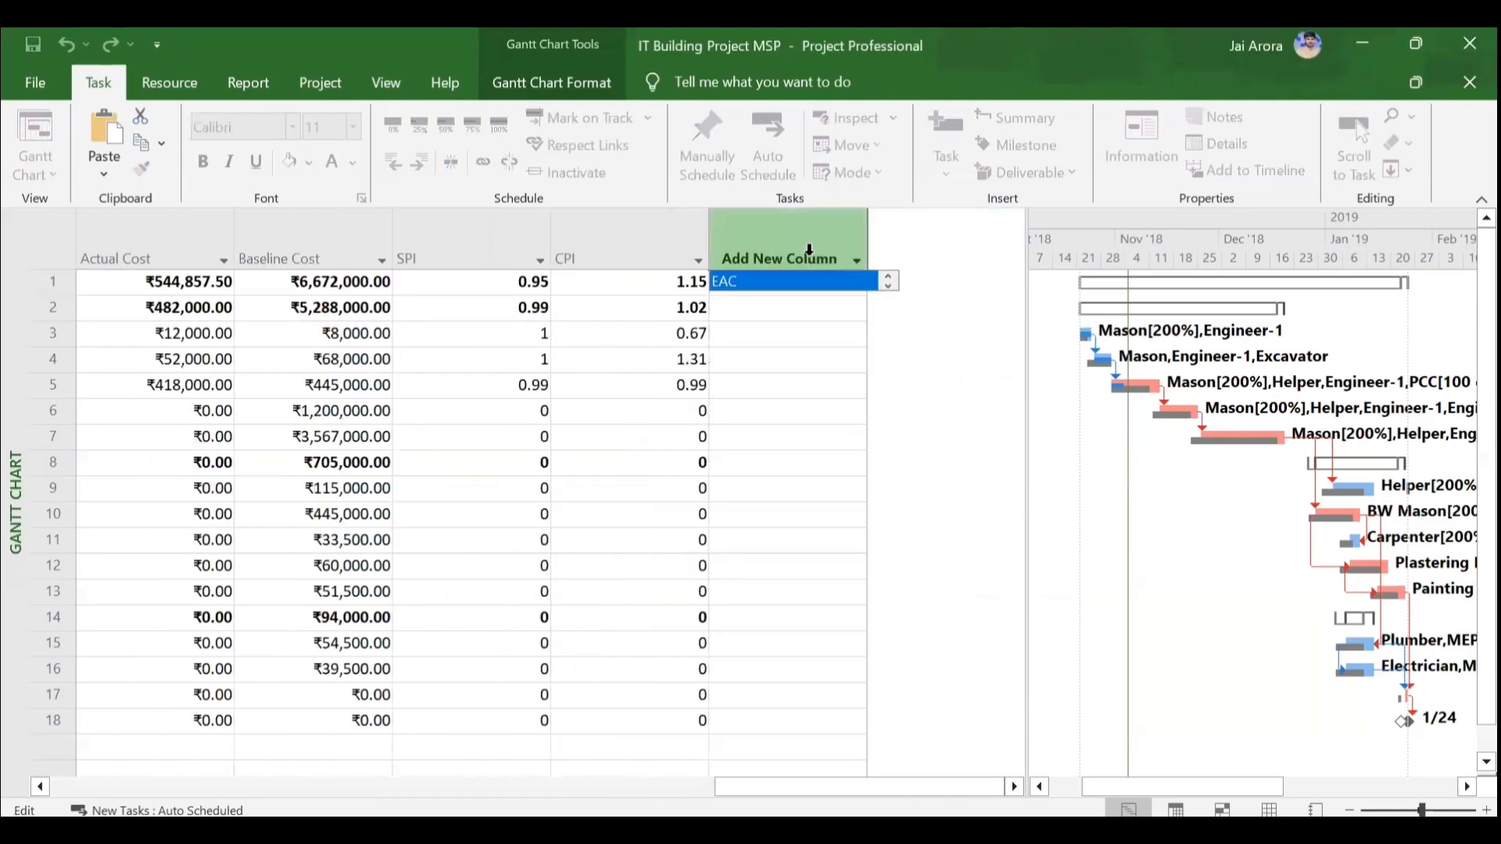
{"action": "key", "text": "Return"}
- Apply the Earned Value task table to the Gantt Chart view
{"action": "scroll", "coordinate": [419, 437], "scroll_direction": "left", "scroll_amount": 6}
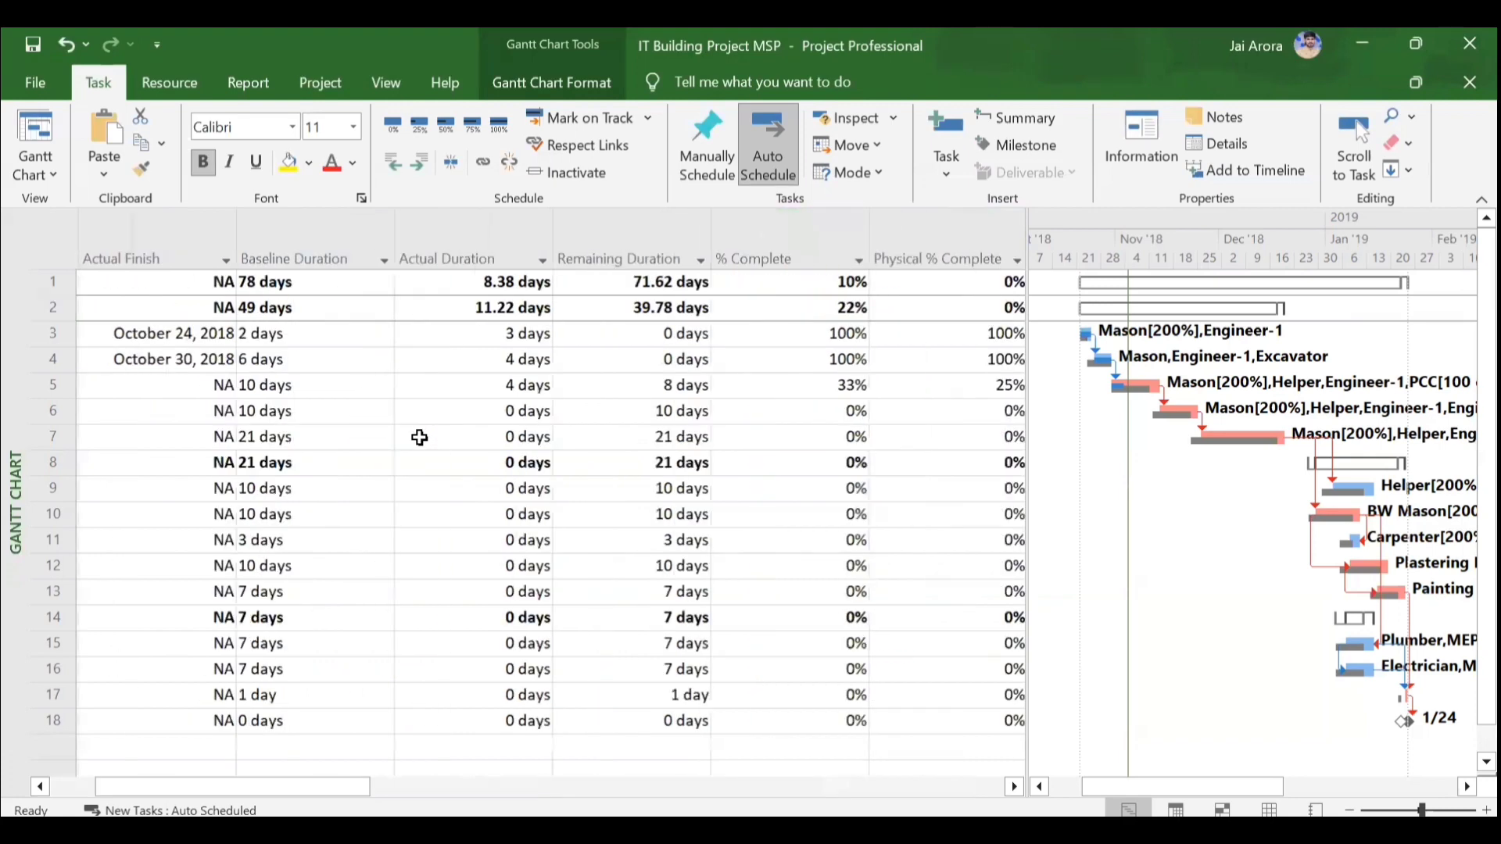
{"action": "scroll", "coordinate": [420, 438], "scroll_direction": "left", "scroll_amount": 4}
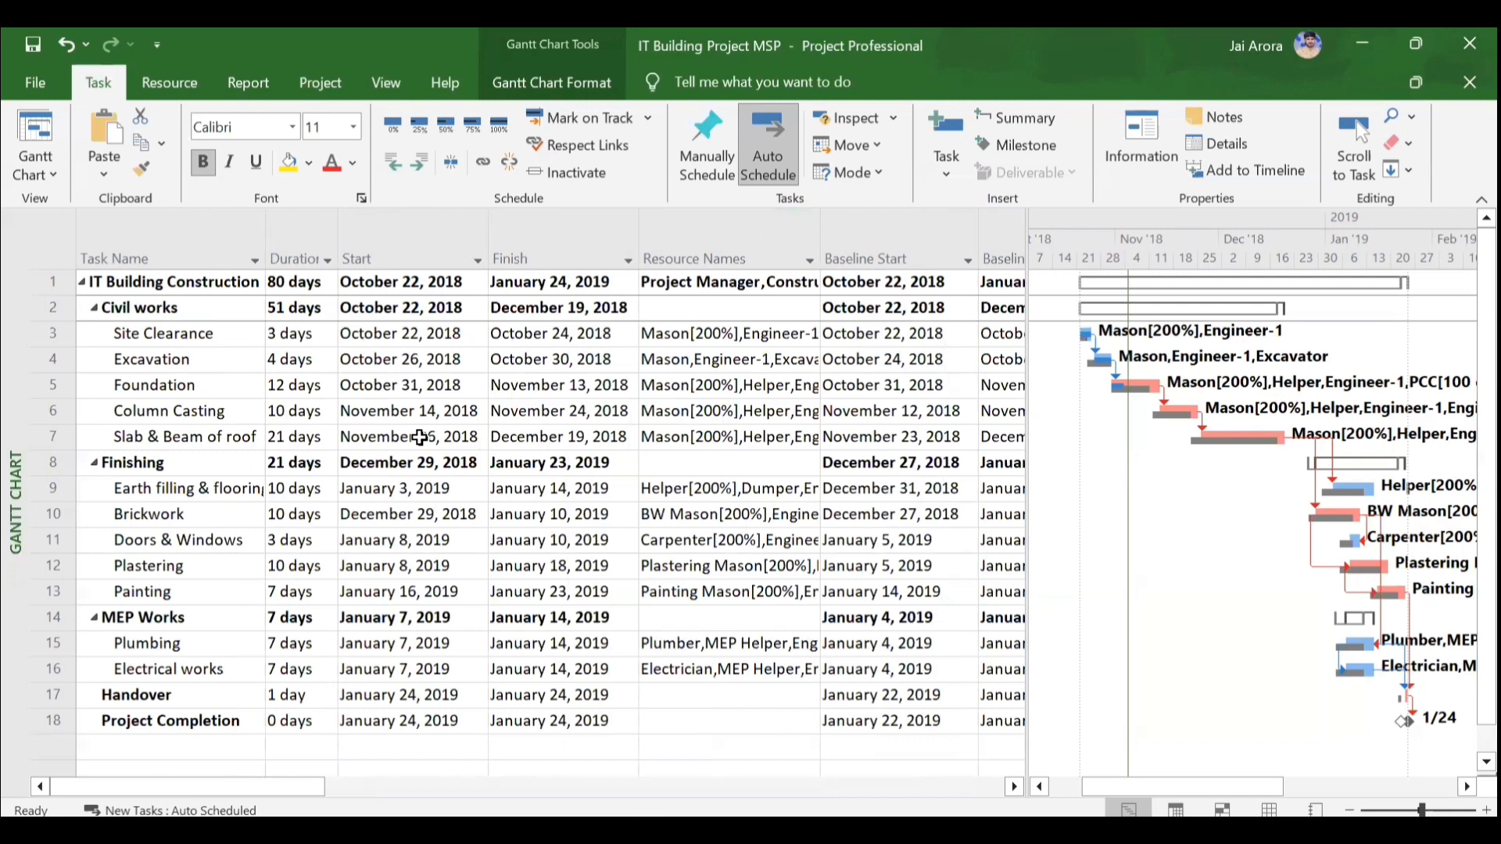
{"action": "left_click", "coordinate": [389, 82]}
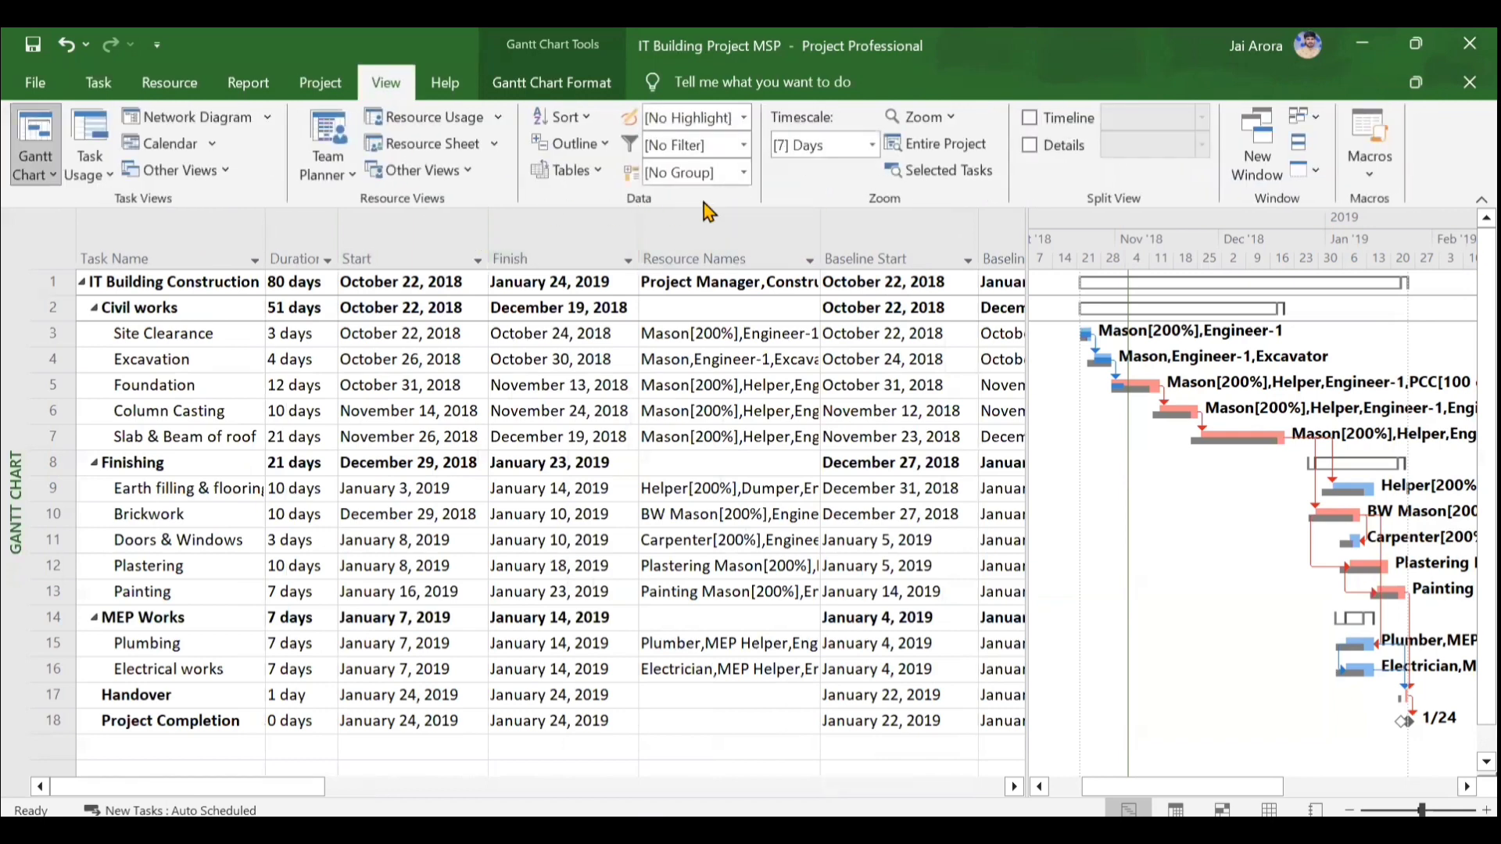
{"action": "left_click", "coordinate": [599, 172]}
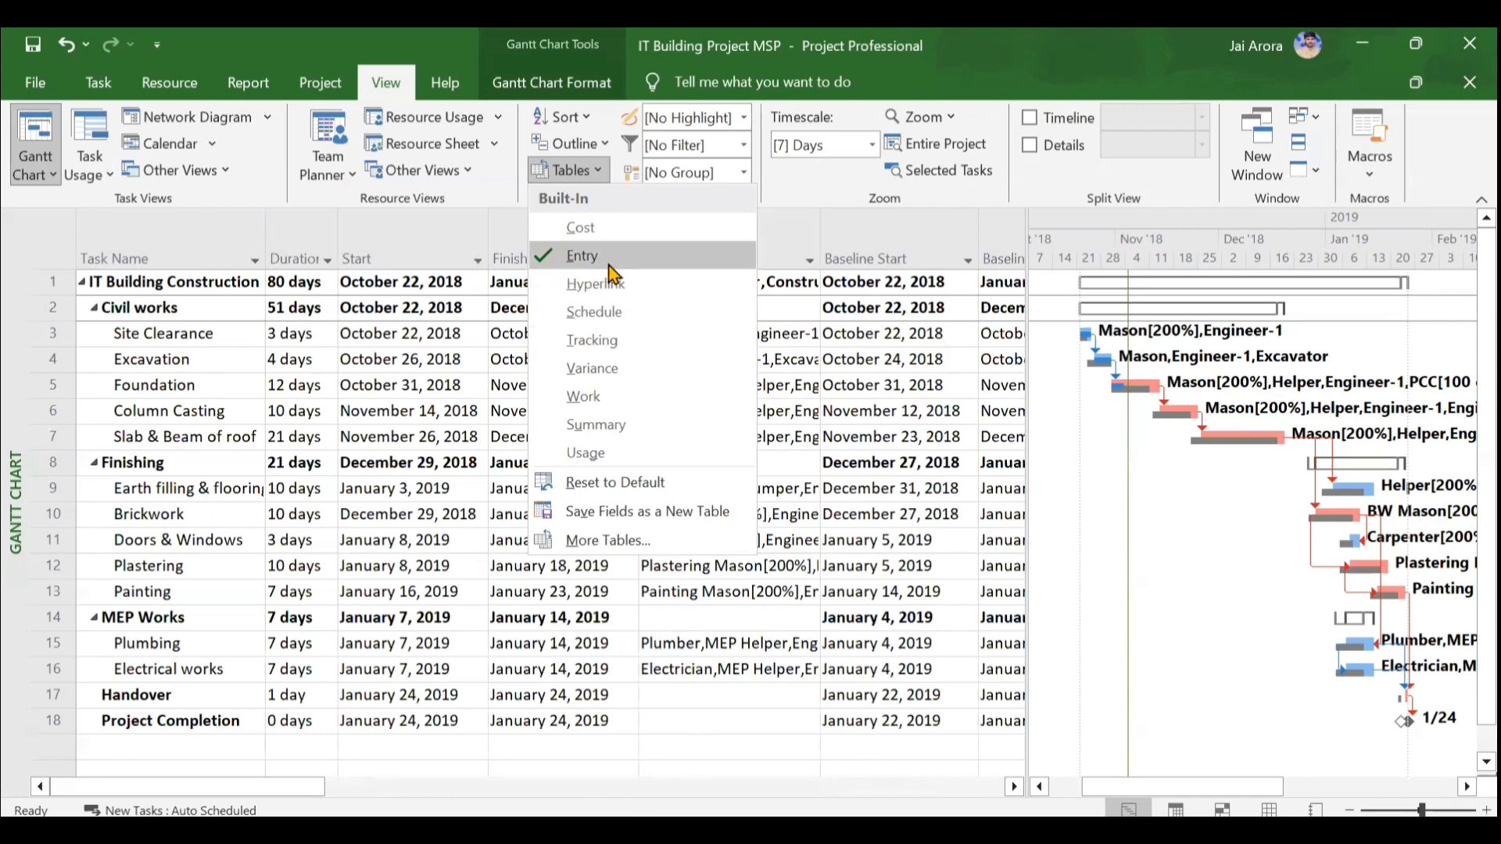
{"action": "left_click", "coordinate": [639, 541]}
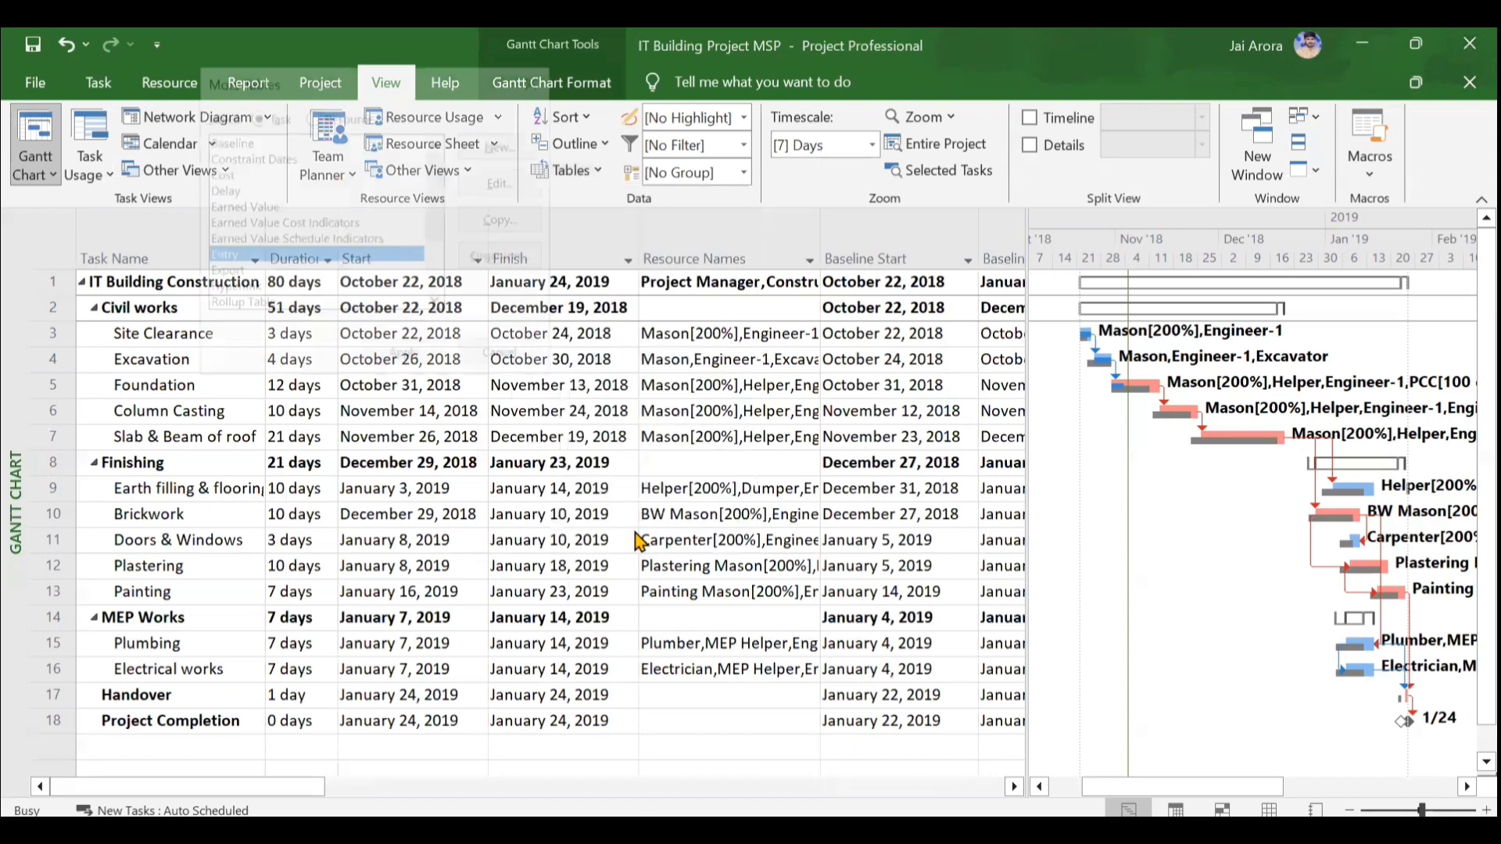
{"action": "left_click", "coordinate": [267, 207]}
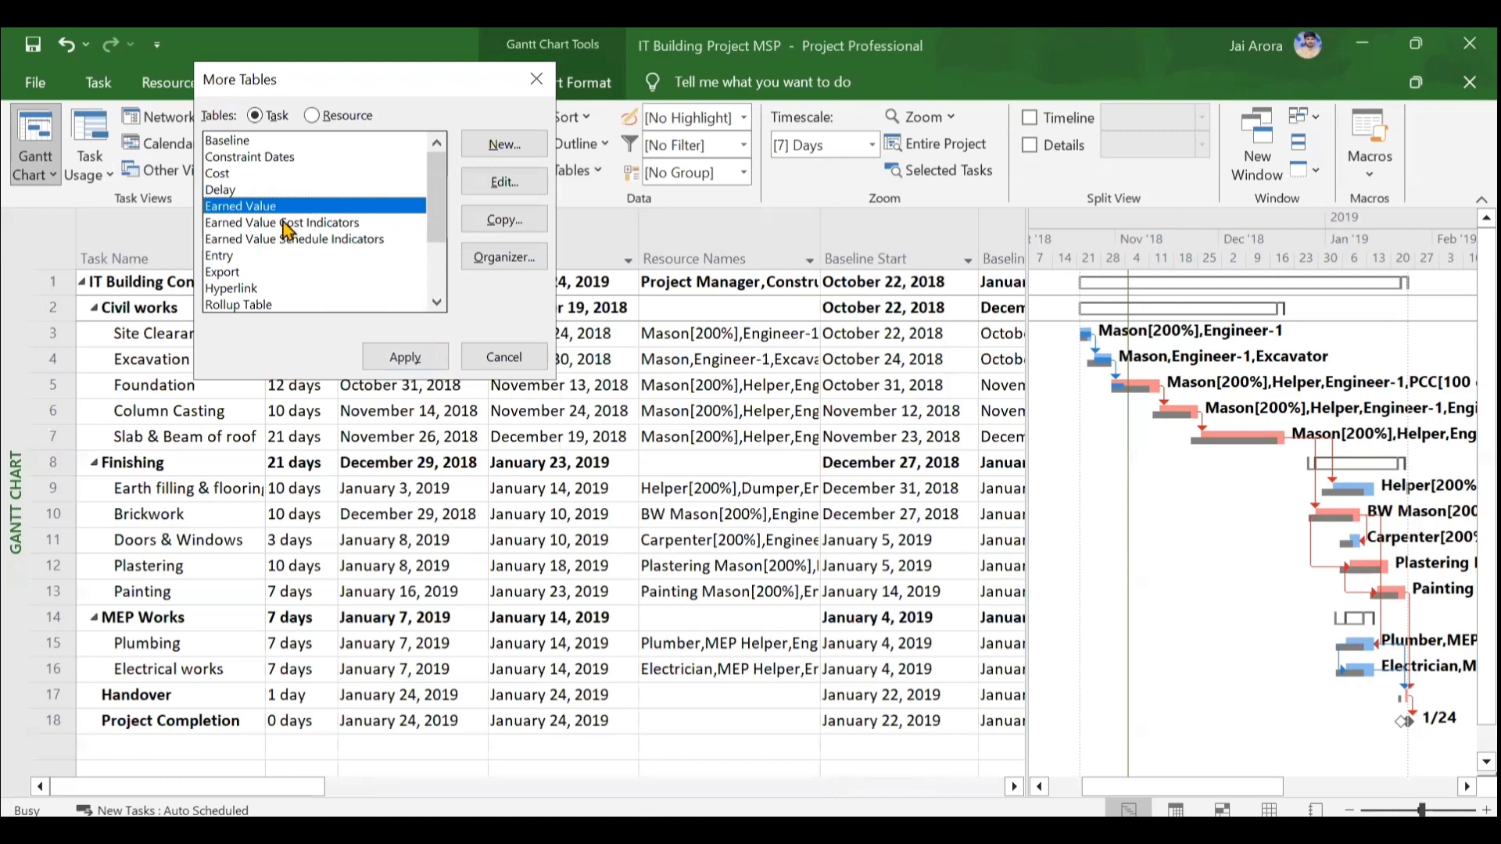
{"action": "left_click", "coordinate": [428, 356]}
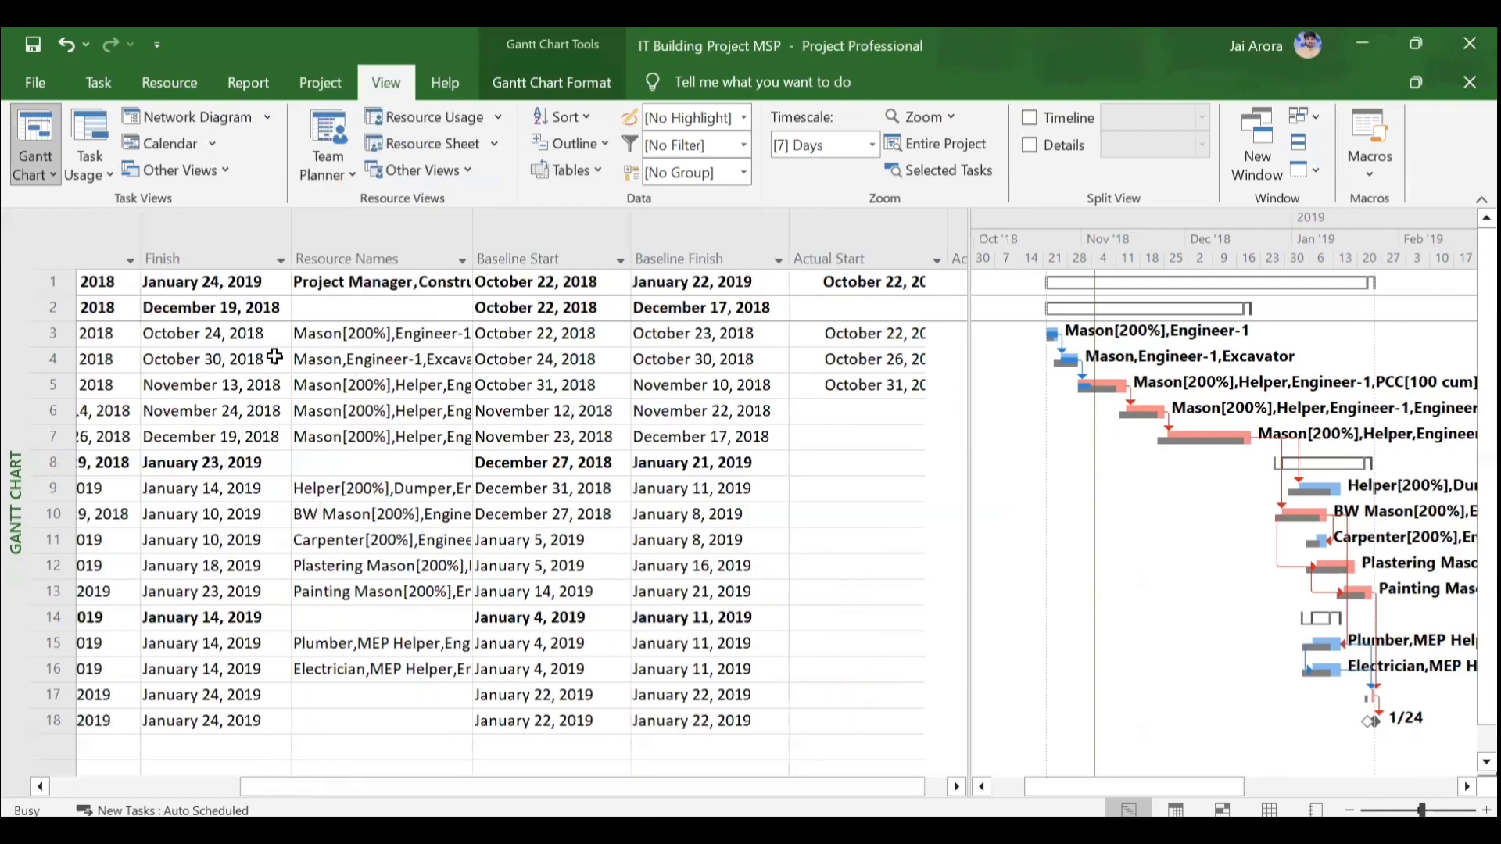
- Insert an SPI column between the SV and CV columns of the Earned Value table
{"action": "scroll", "coordinate": [269, 355], "scroll_direction": "left", "scroll_amount": 3}
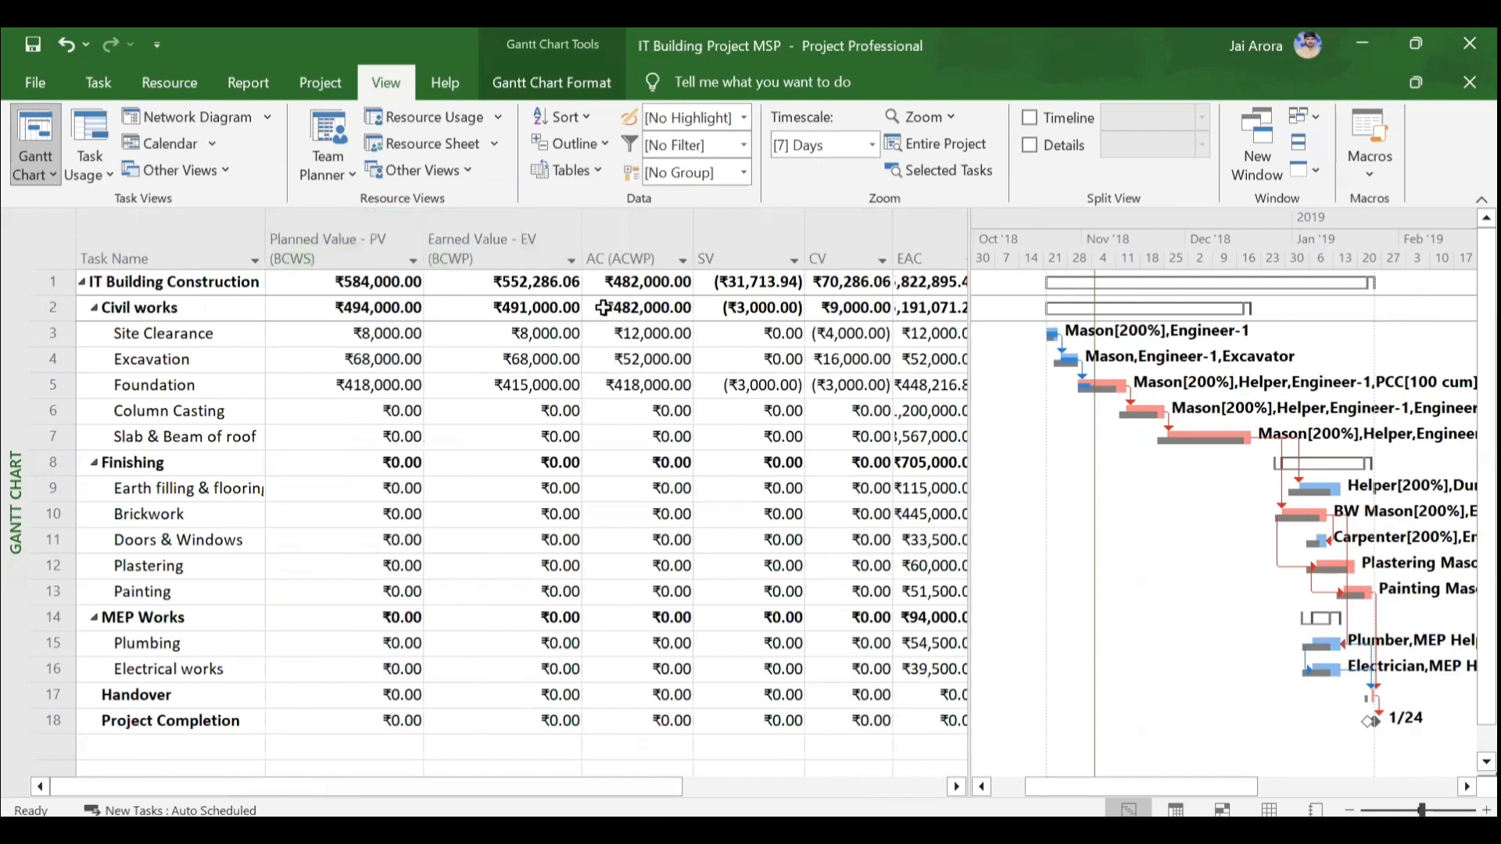
{"action": "scroll", "coordinate": [686, 393], "scroll_direction": "right", "scroll_amount": 3}
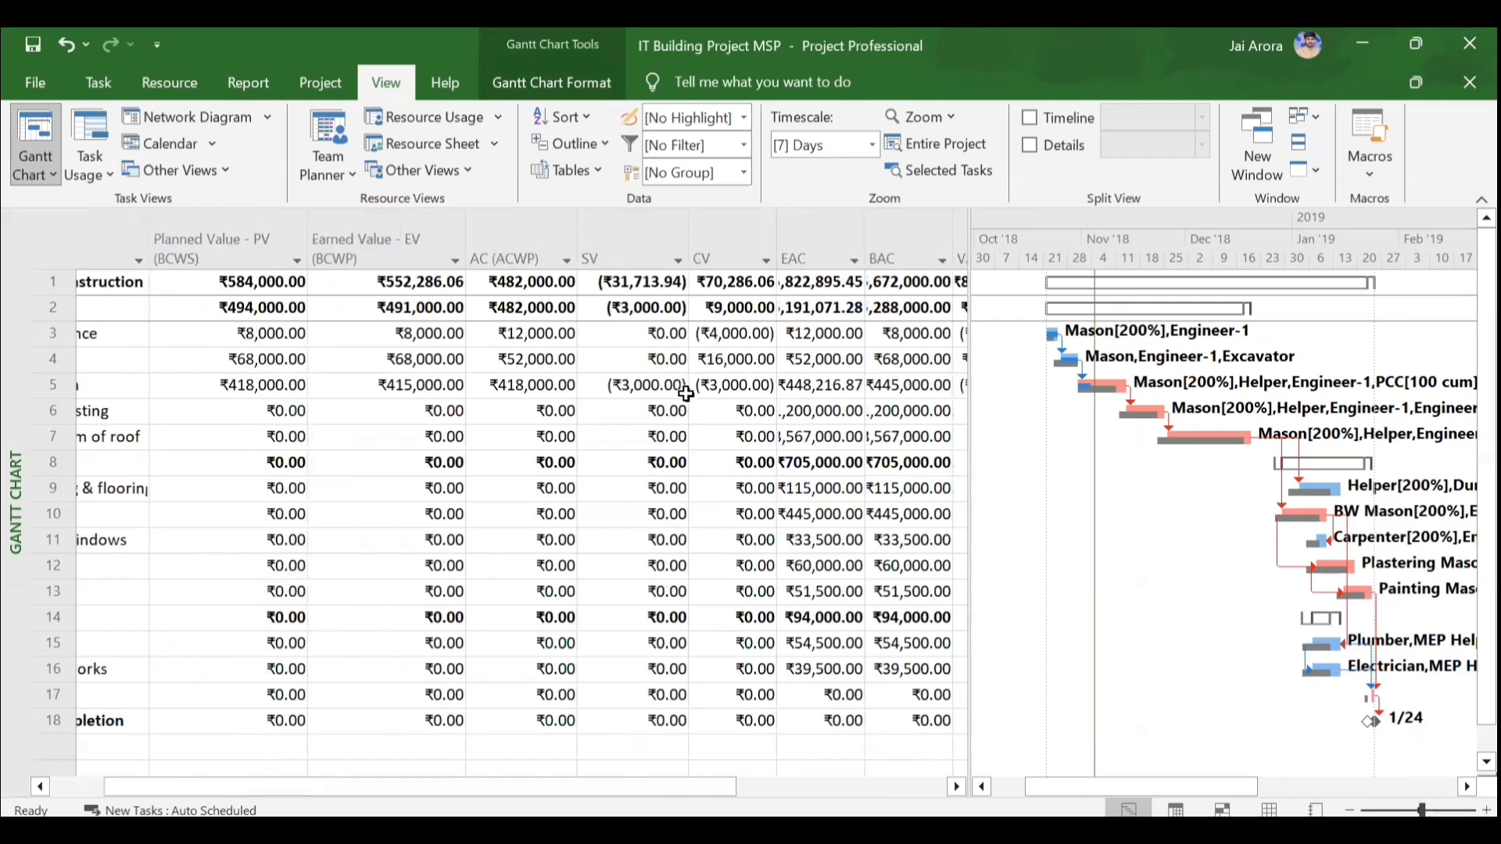
{"action": "scroll", "coordinate": [685, 393], "scroll_direction": "right", "scroll_amount": 3}
{"action": "left_click", "coordinate": [346, 250]}
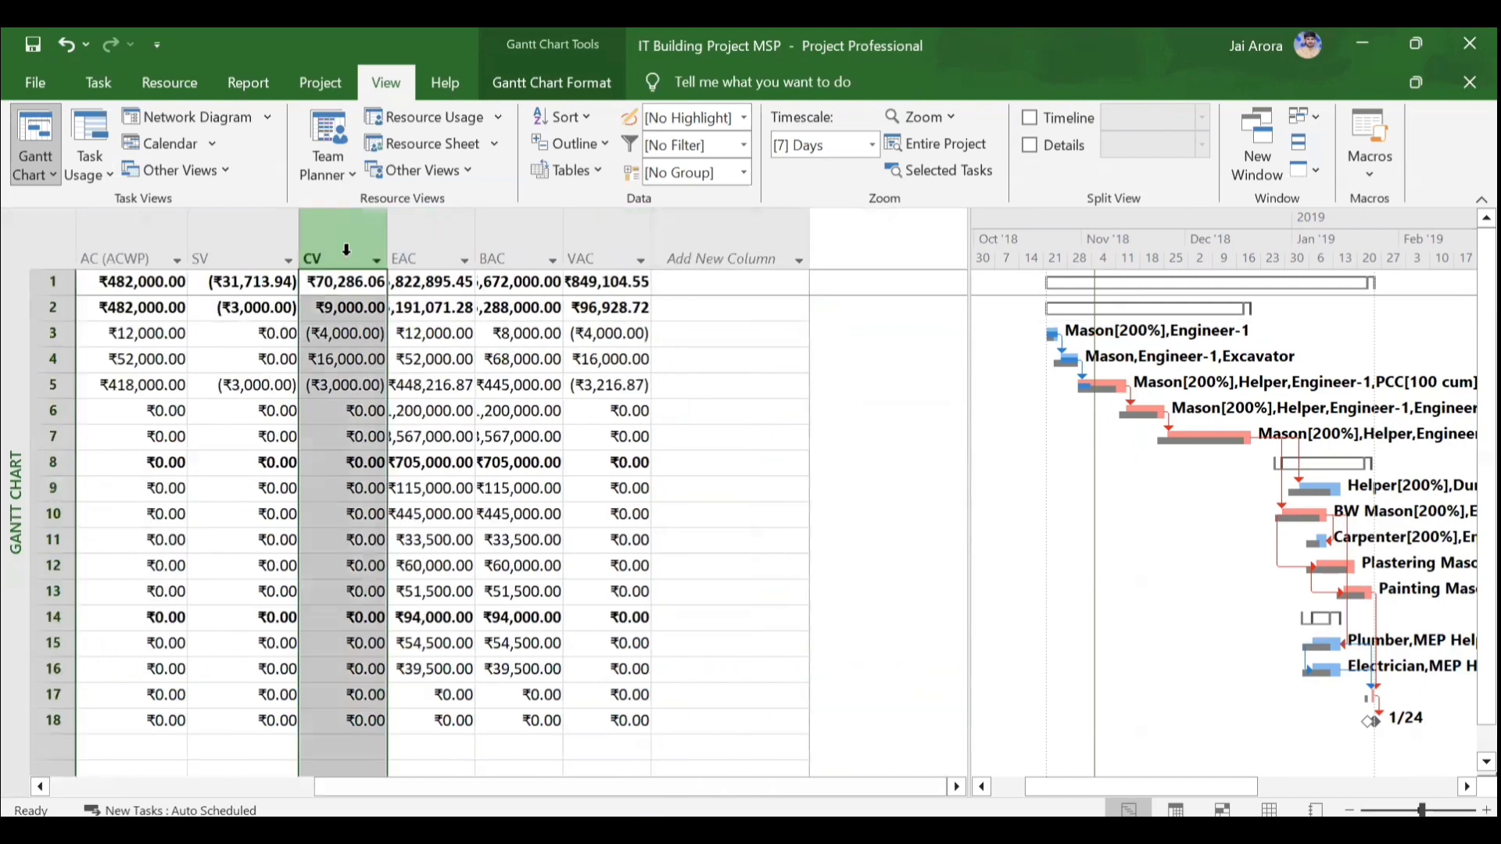
{"action": "right_click", "coordinate": [349, 265]}
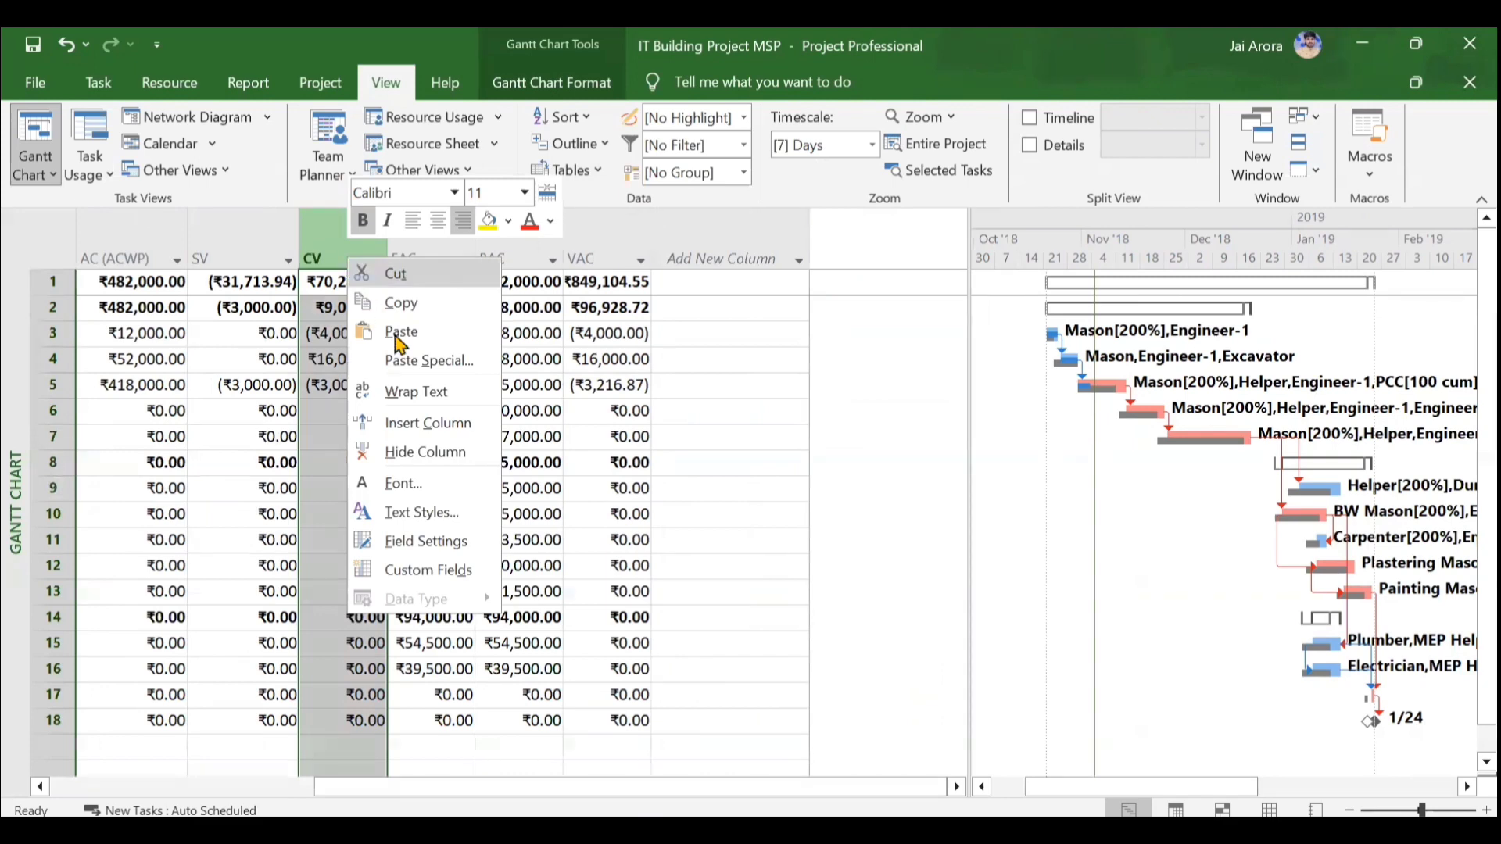
{"action": "left_click", "coordinate": [427, 423]}
{"action": "type", "text": "SPI"}
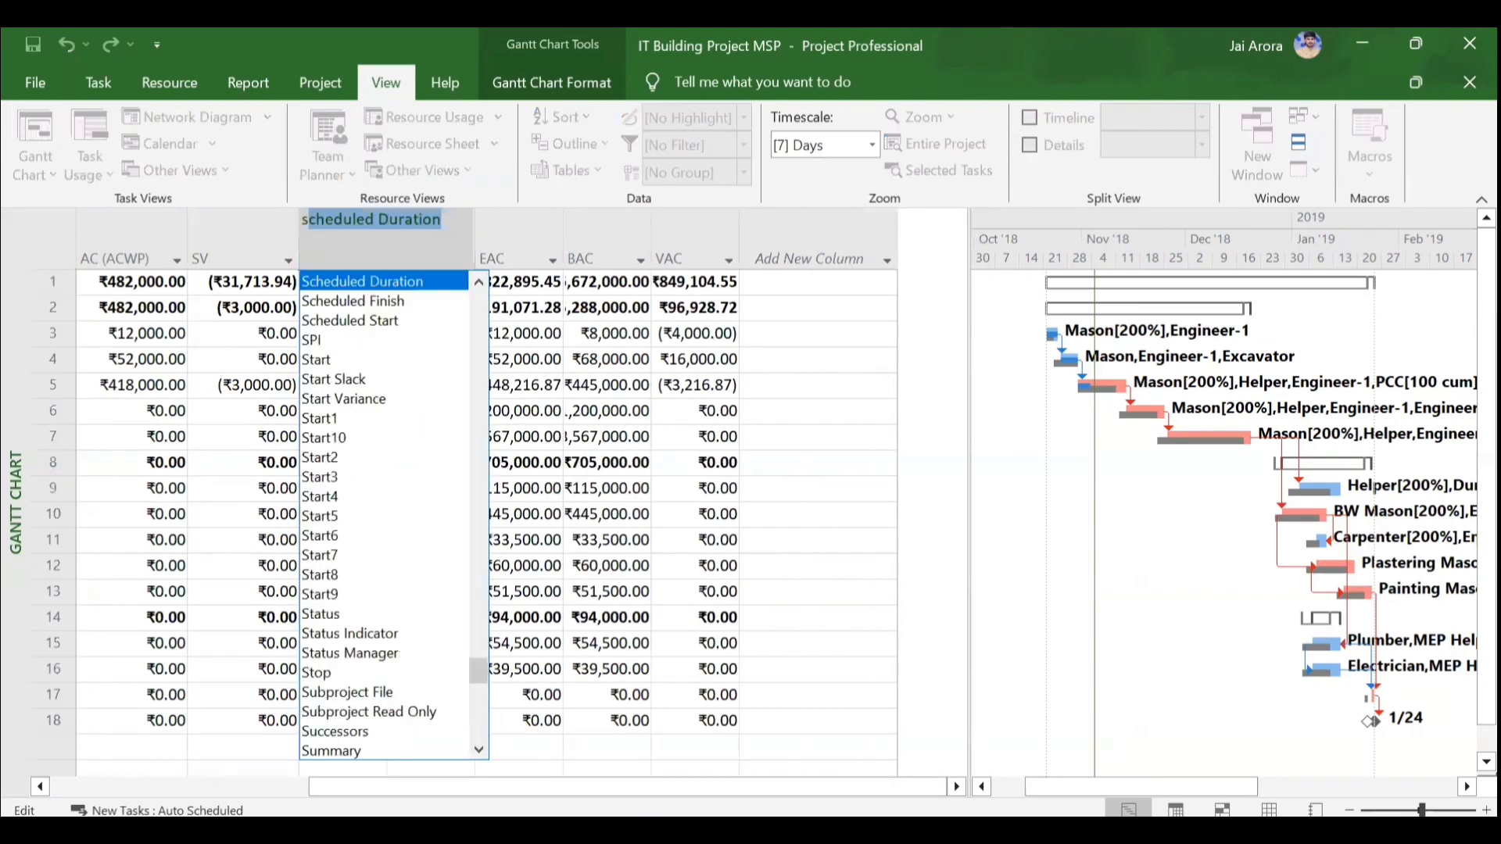
{"action": "key", "text": "Return"}
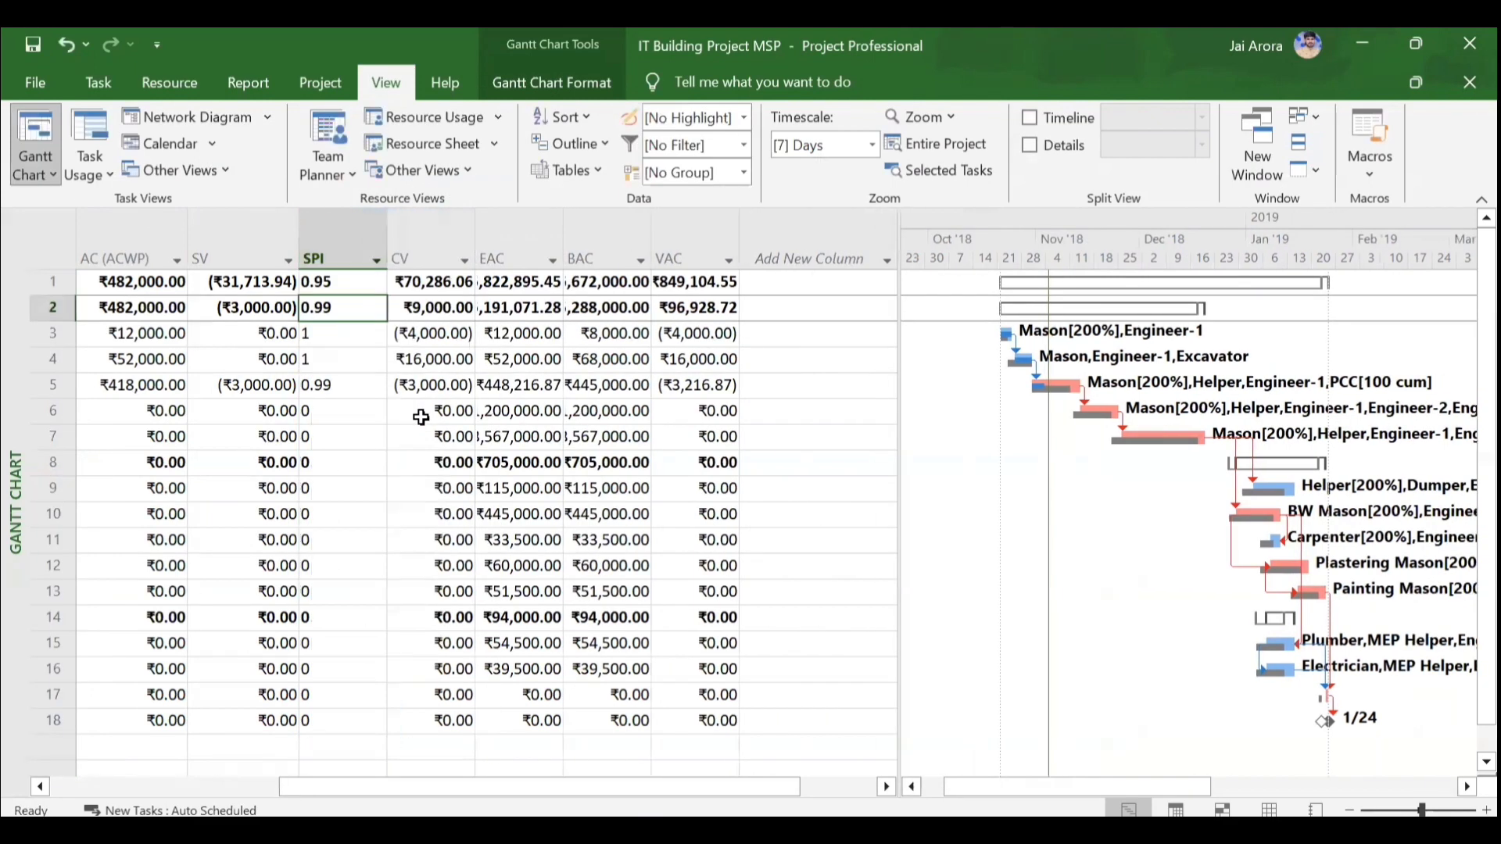
- Insert a CPI column between the CV and EAC columns
{"action": "left_click", "coordinate": [517, 257]}
{"action": "right_click", "coordinate": [516, 256]}
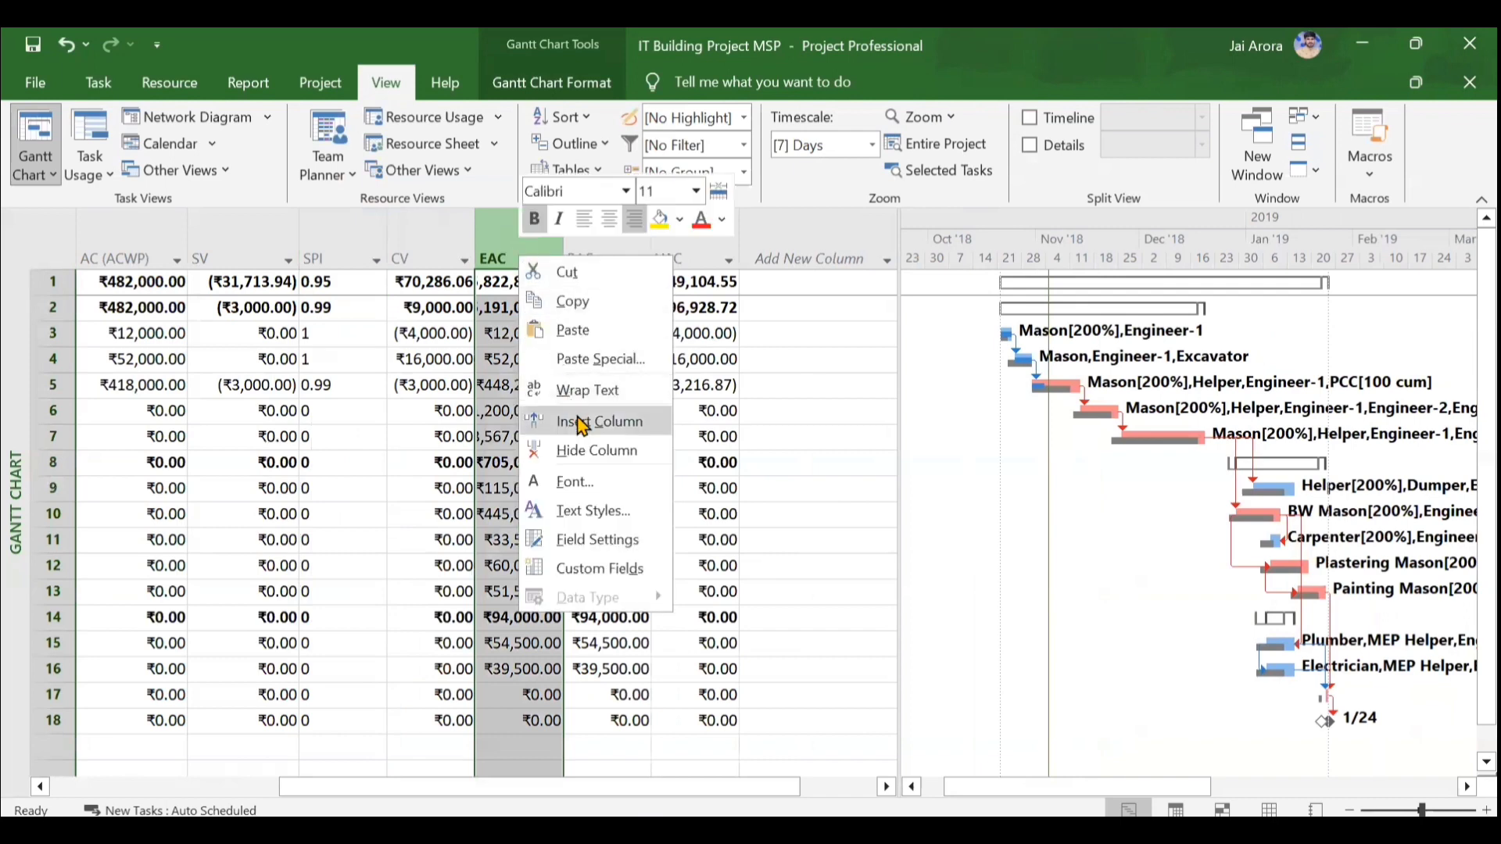
{"action": "left_click", "coordinate": [603, 422]}
{"action": "type", "text": "cpi"}
{"action": "key", "text": "Return"}
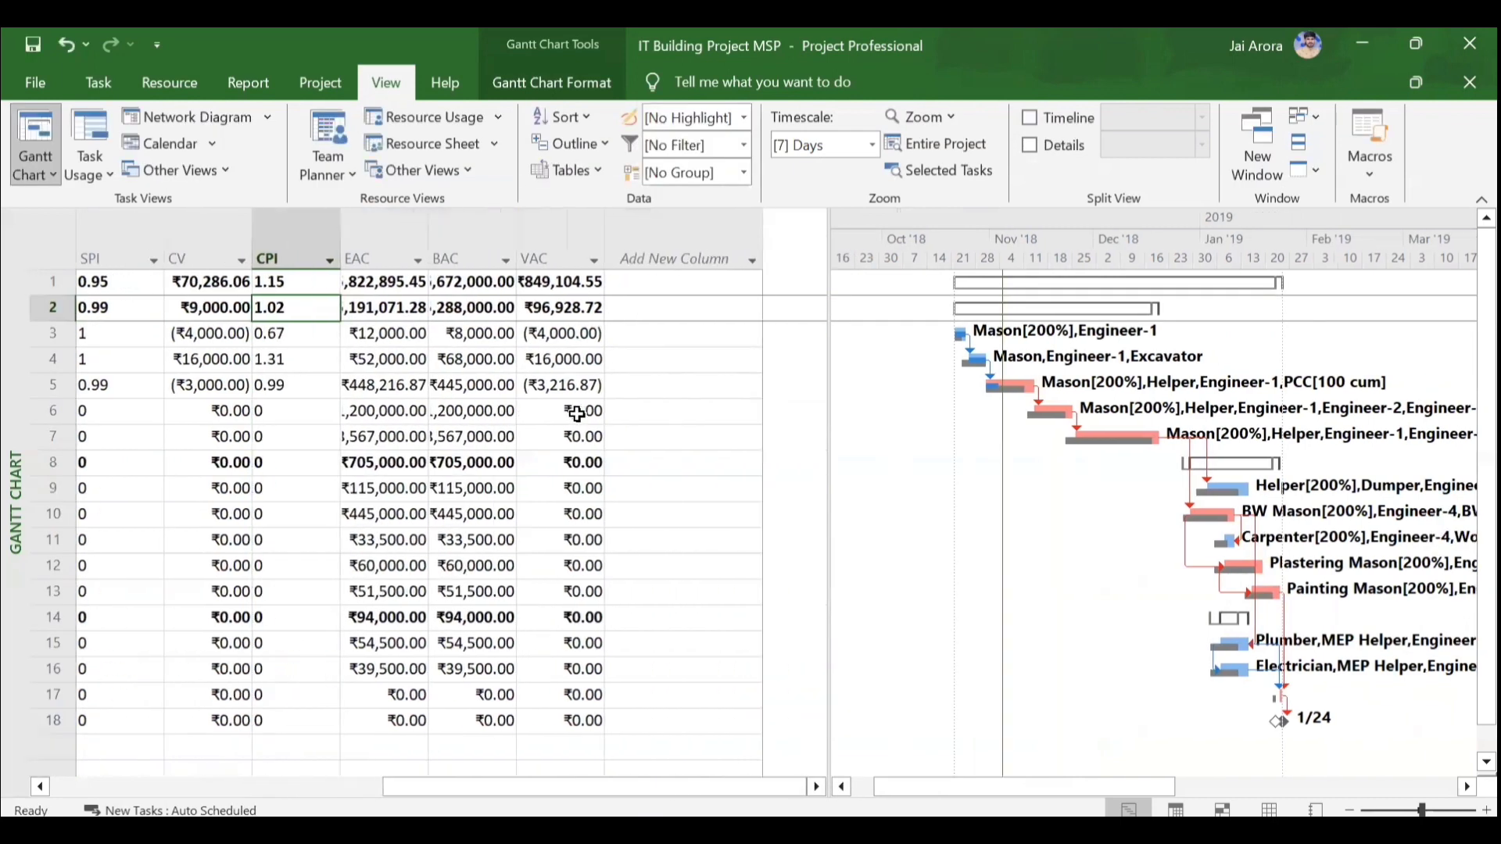
- Move EAC to the end of the table by removing its existing column and adding it again after VAC
{"action": "left_click", "coordinate": [391, 256]}
{"action": "key", "text": "Delete"}
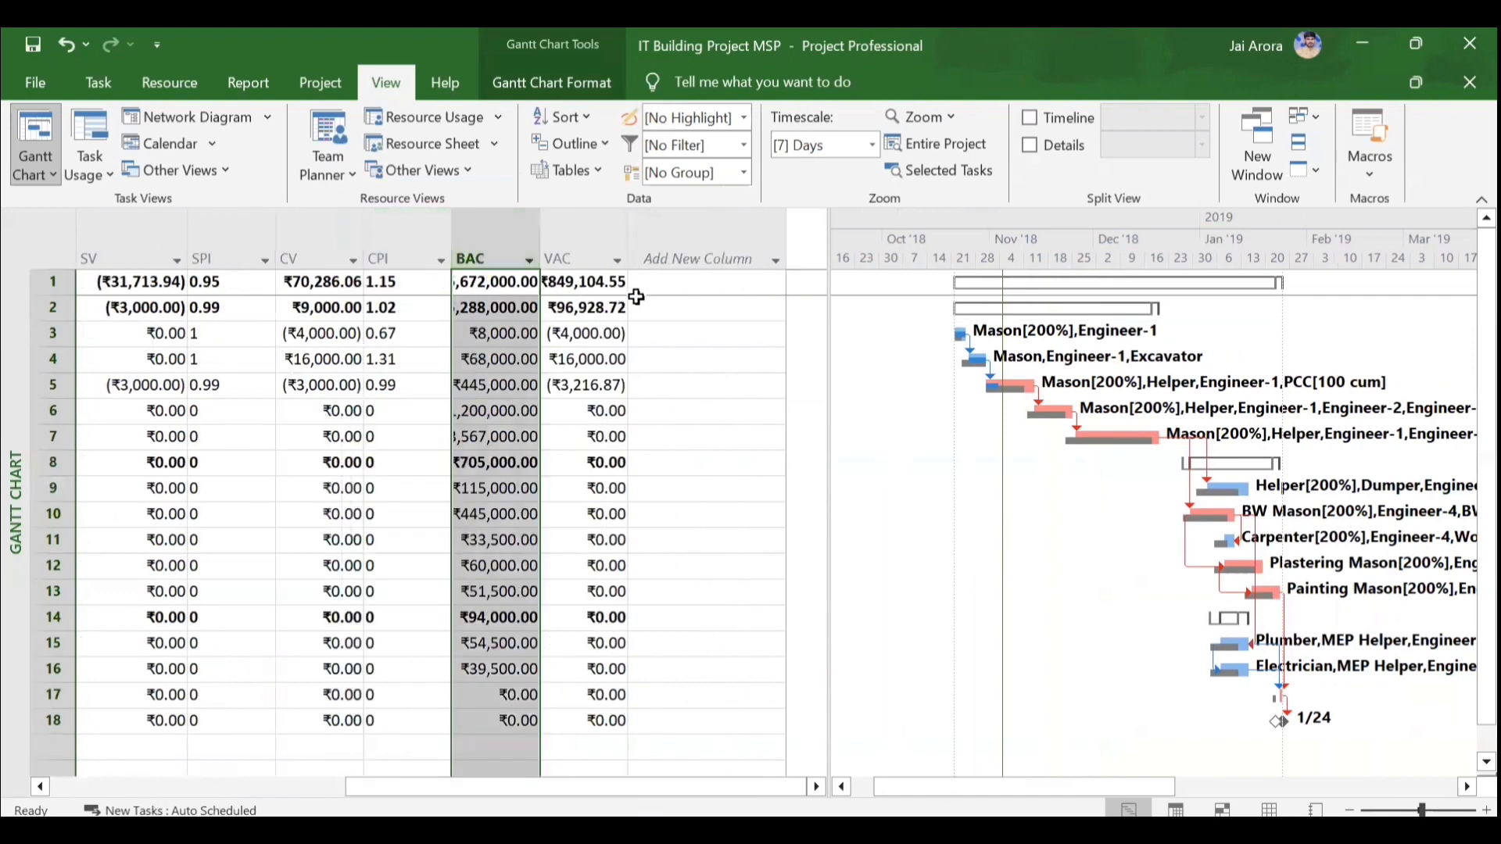
{"action": "left_click", "coordinate": [672, 254]}
{"action": "type", "text": "eaC"}
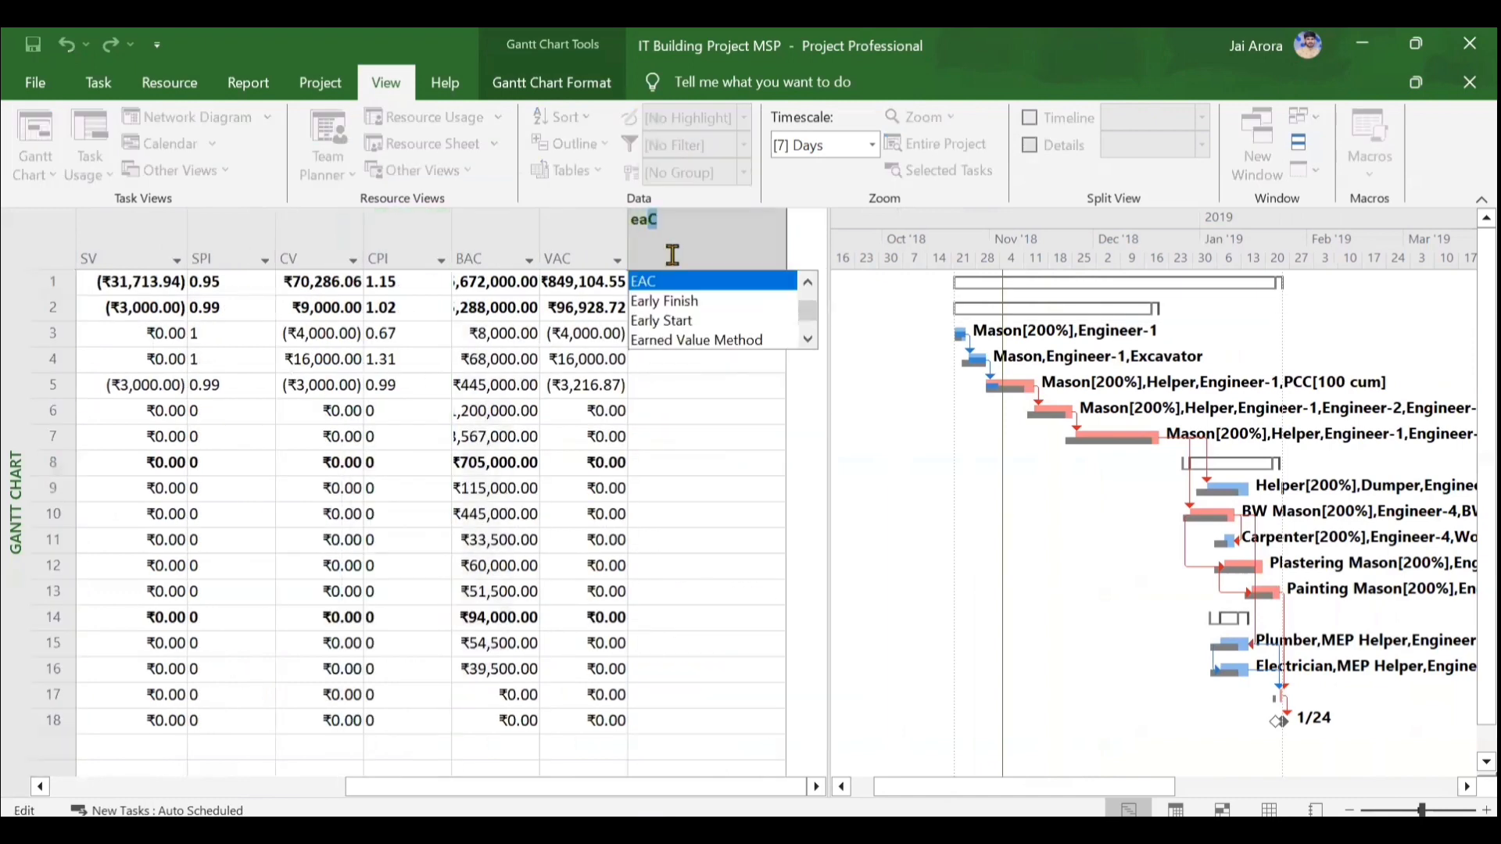
{"action": "key", "text": "Return"}
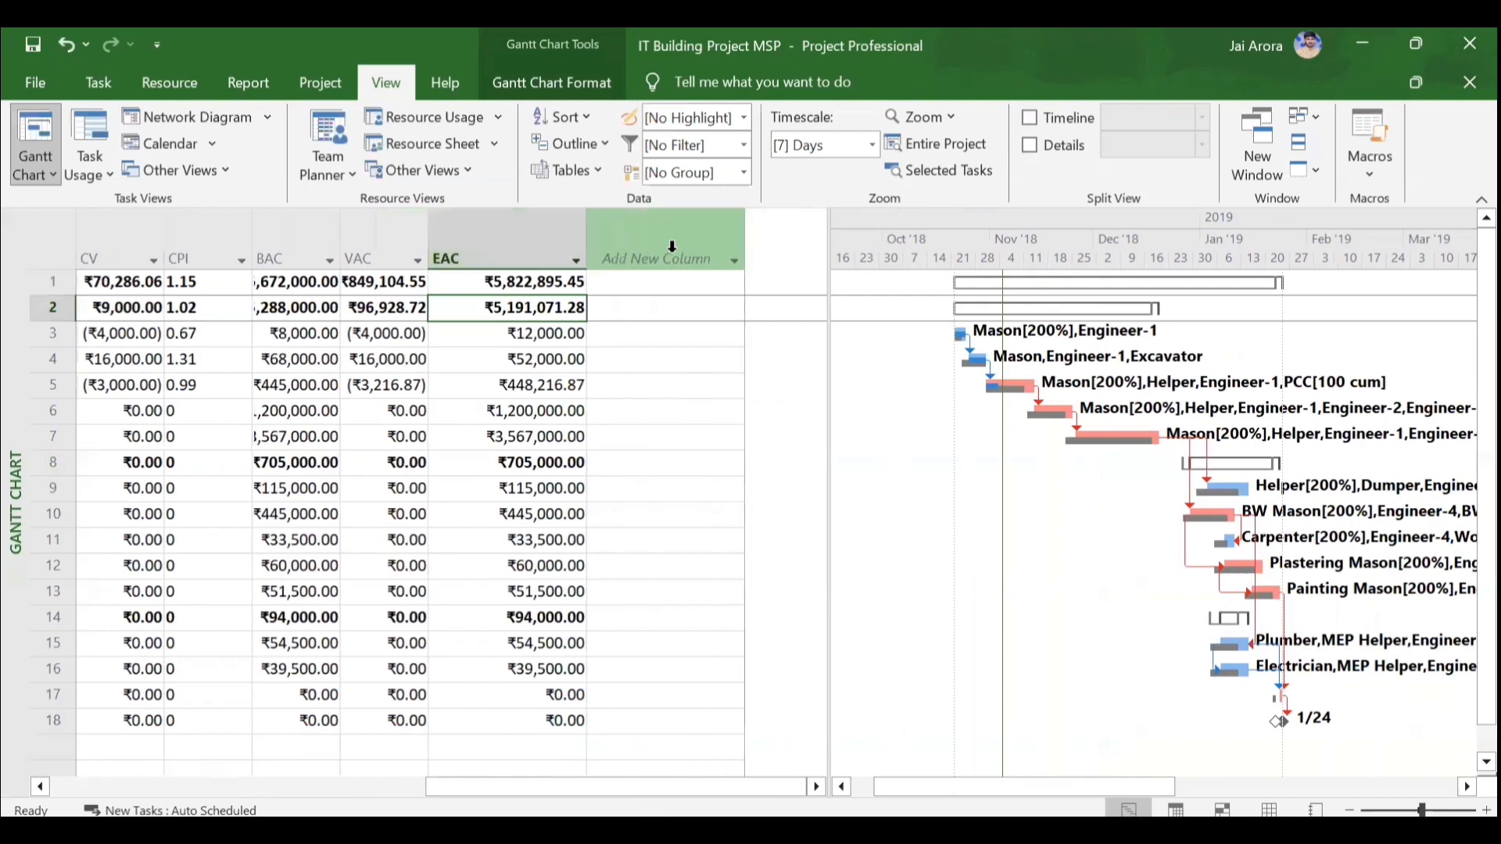
- Add Actual Duration and % Complete columns after the EAC column
{"action": "left_click", "coordinate": [640, 245]}
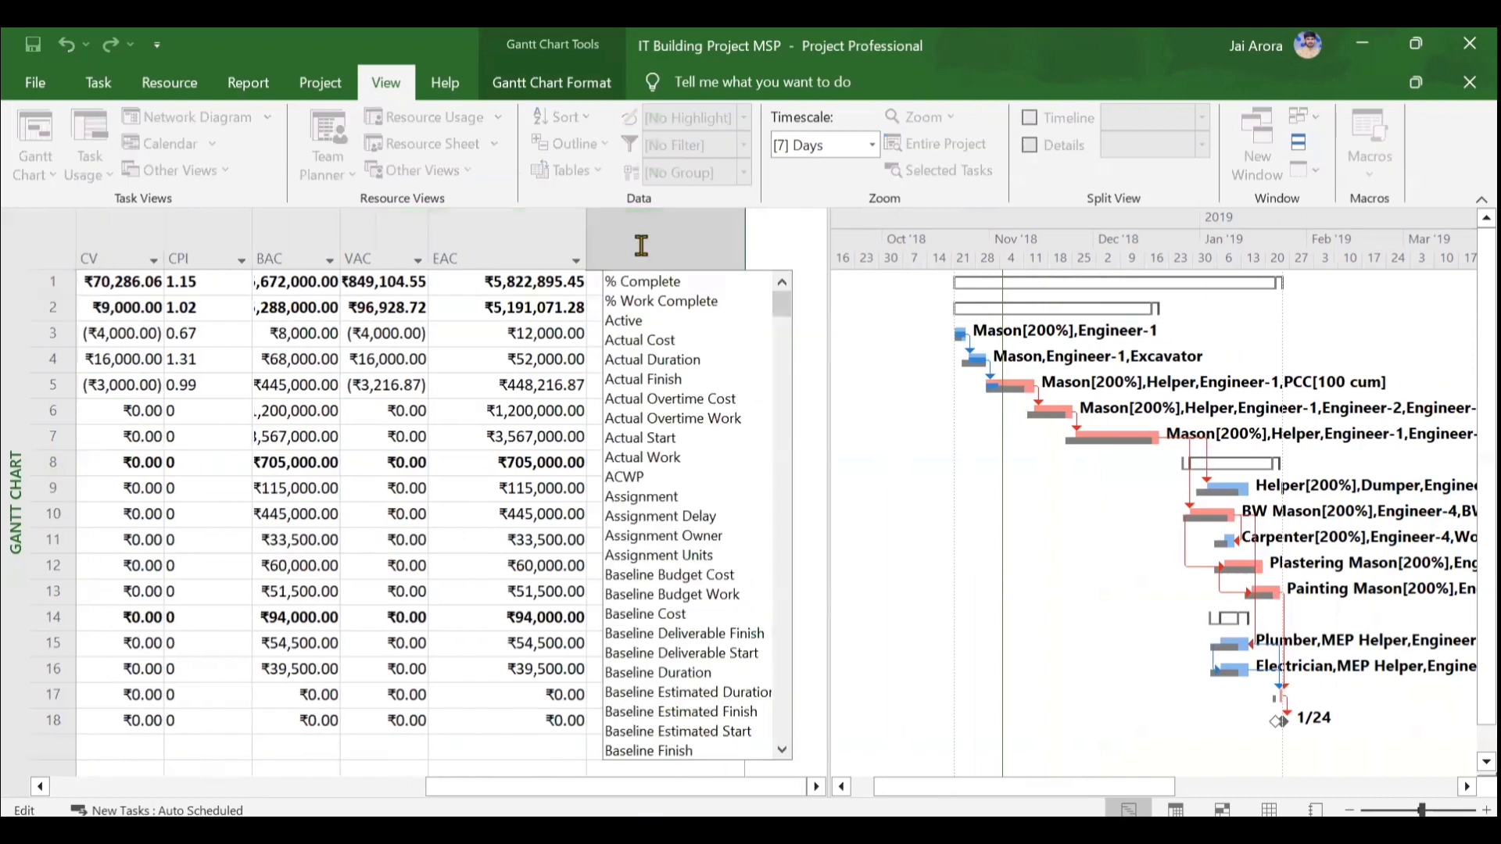
{"action": "type", "text": "actu"}
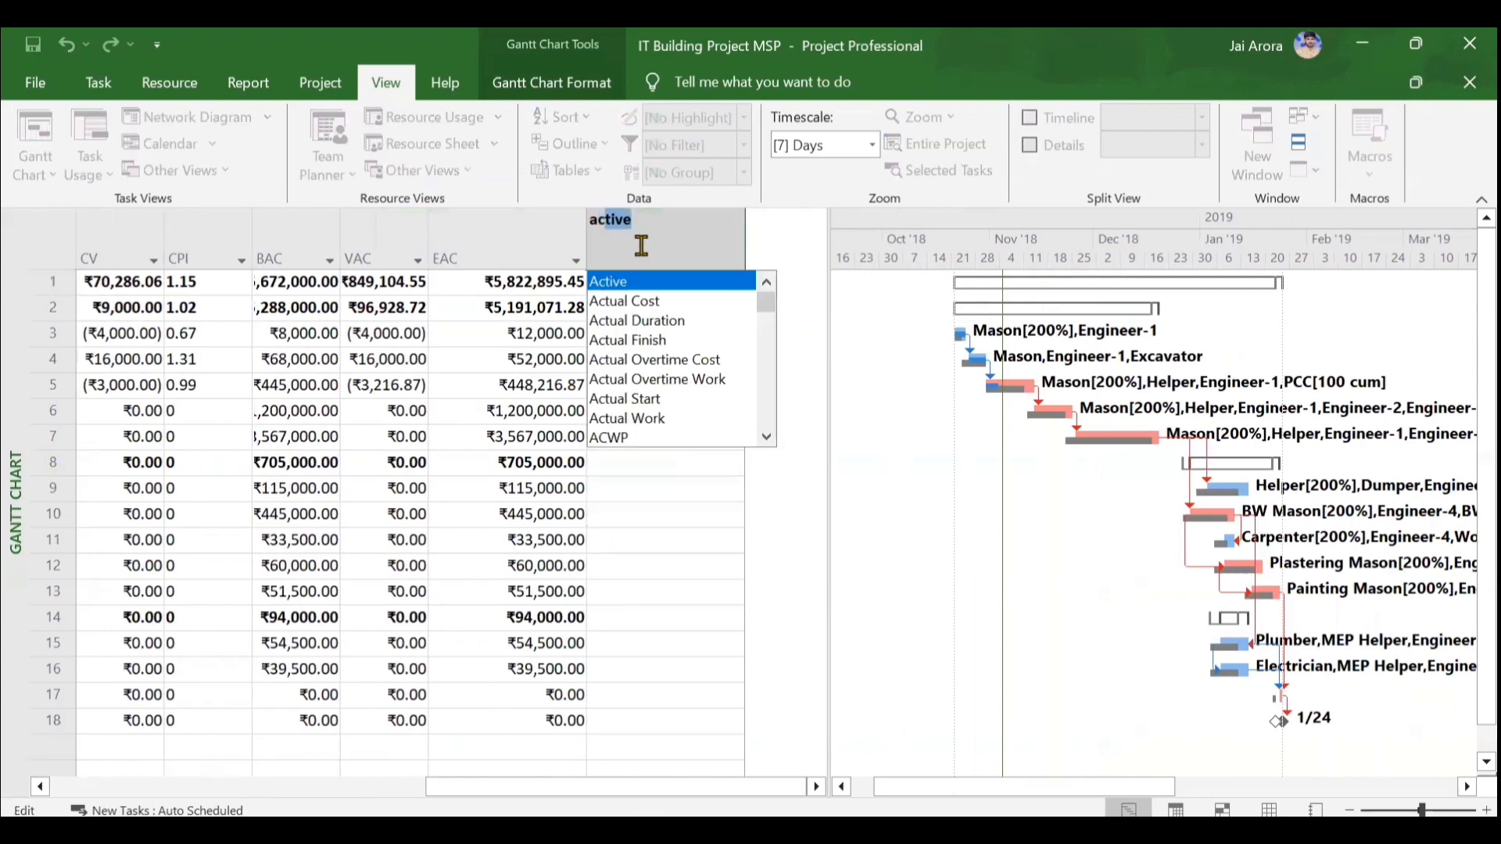
{"action": "type", "text": "a"}
{"action": "key", "text": "Down"}
{"action": "key", "text": "Return"}
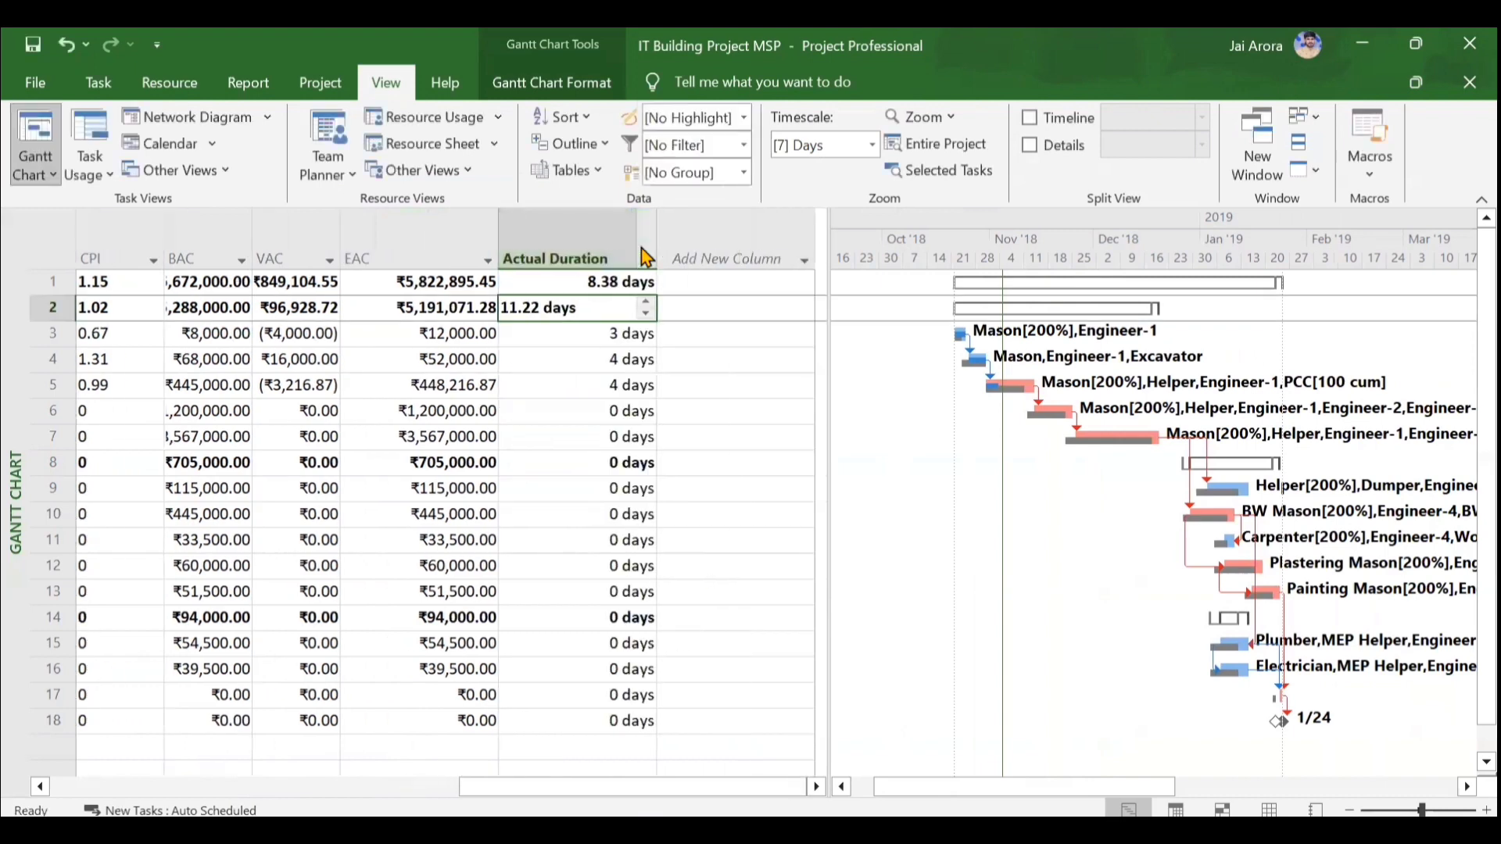
{"action": "left_click", "coordinate": [720, 236]}
{"action": "key", "text": "Down"}
{"action": "key", "text": "Return"}
- Add a Remaining Duration column after the % Complete column
{"action": "left_click", "coordinate": [721, 229]}
{"action": "type", "text": "remaining Cost"}
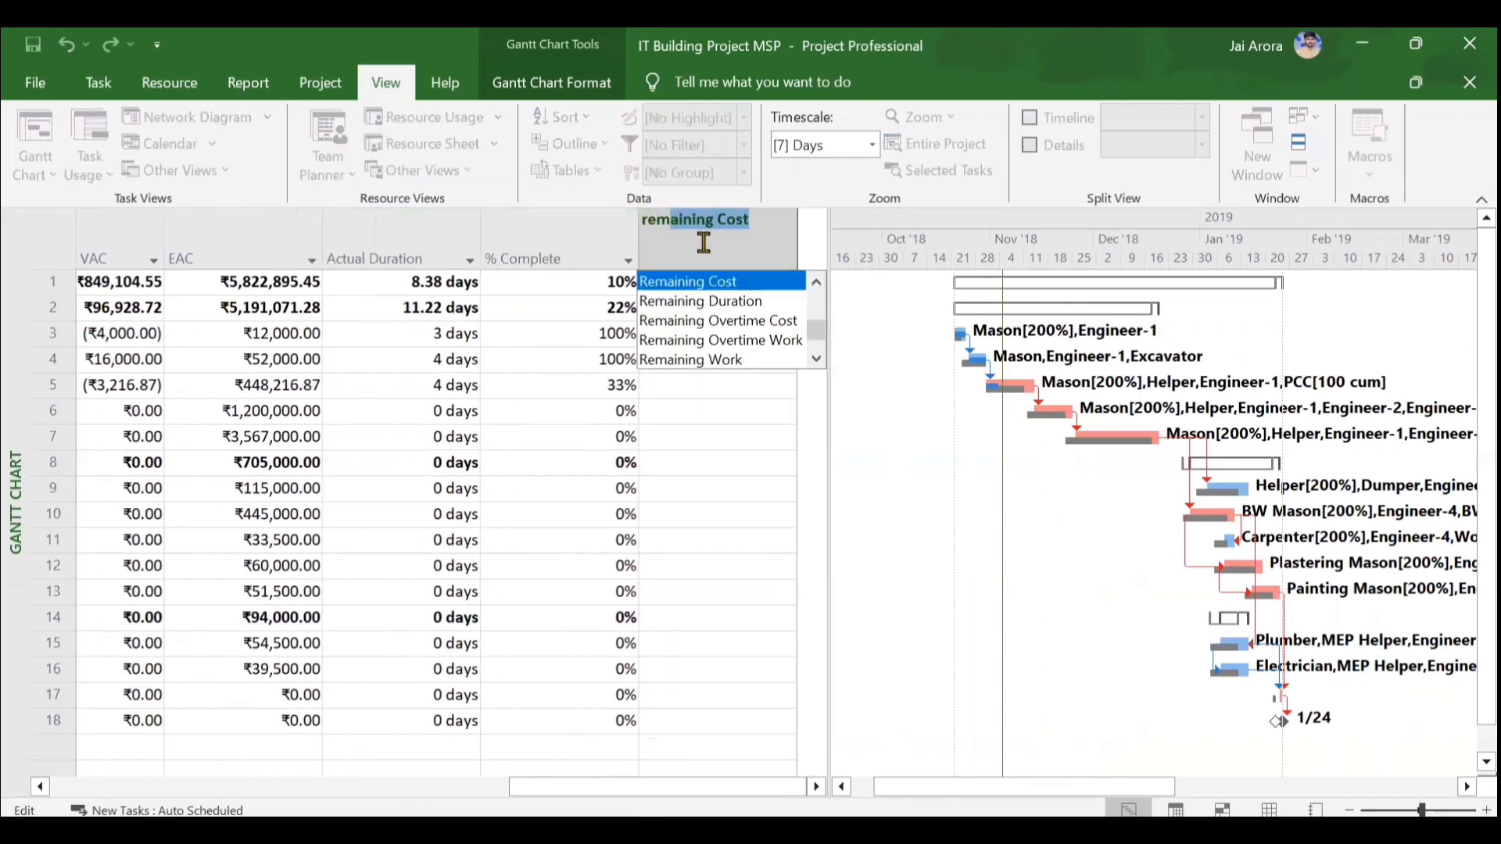
{"action": "key", "text": "Down"}
{"action": "key", "text": "Return"}
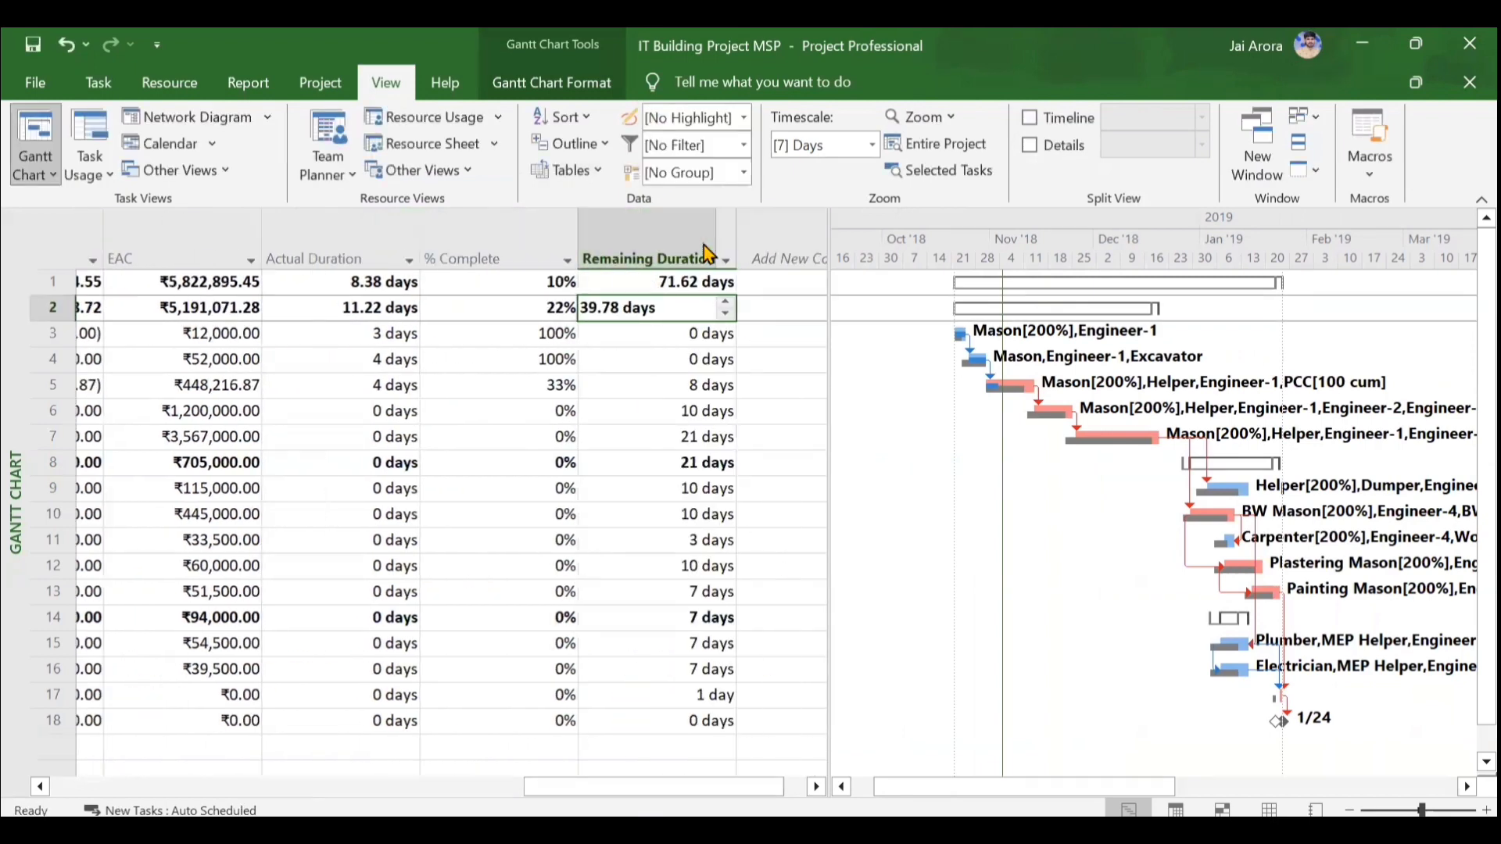
- Add a Baseline Duration column after the Remaining Duration column
{"action": "left_click", "coordinate": [597, 242]}
{"action": "type", "text": "baseline Budget Cost"}
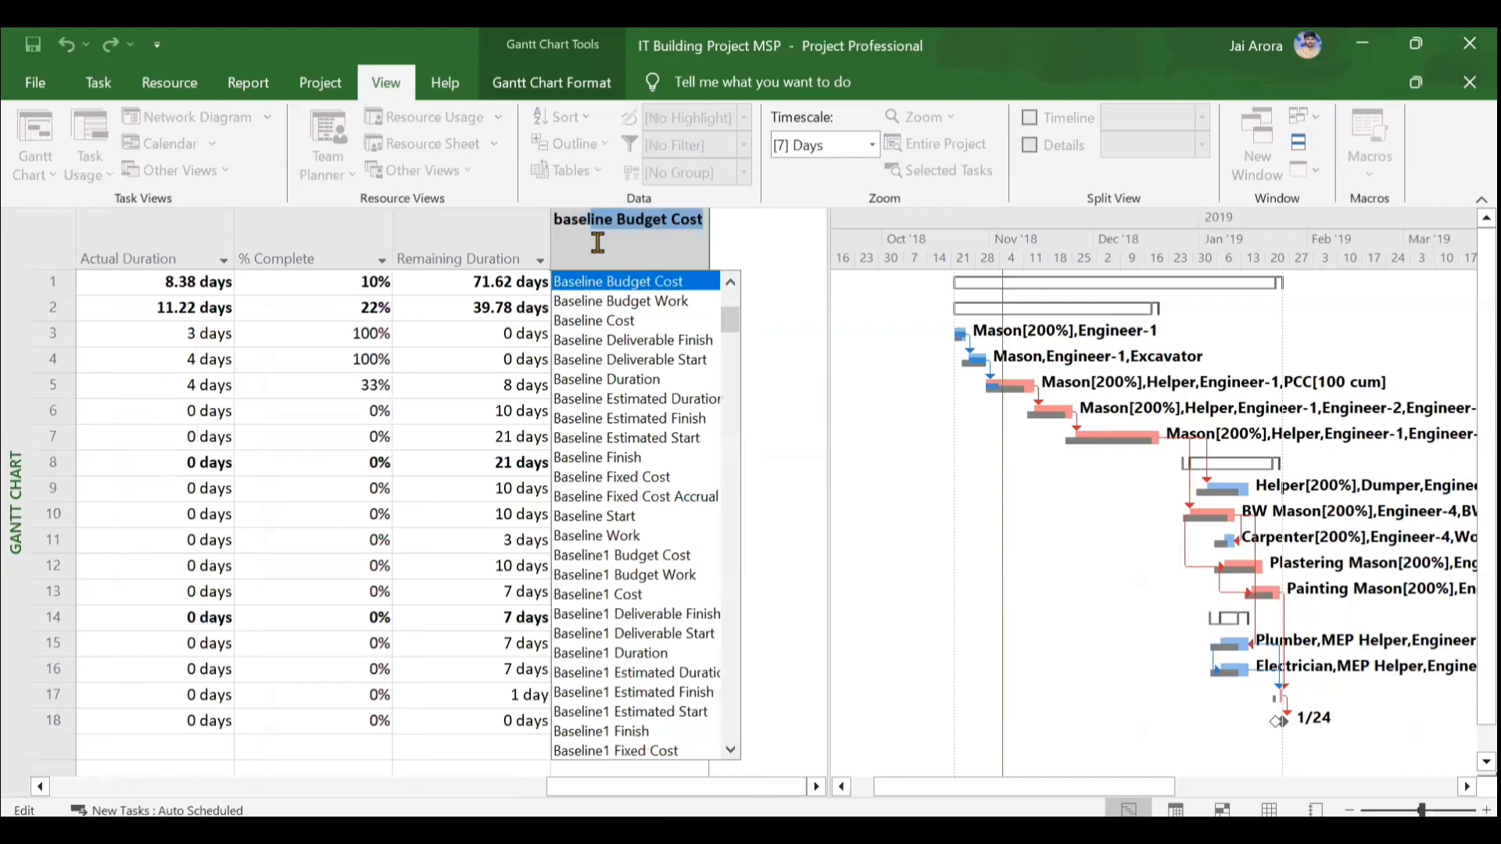
{"action": "key", "text": "Down"}
{"action": "key", "text": "Down"}
{"action": "key", "text": "Down"}
{"action": "key", "text": "Down"}
{"action": "key", "text": "Down"}
{"action": "key", "text": "Return"}
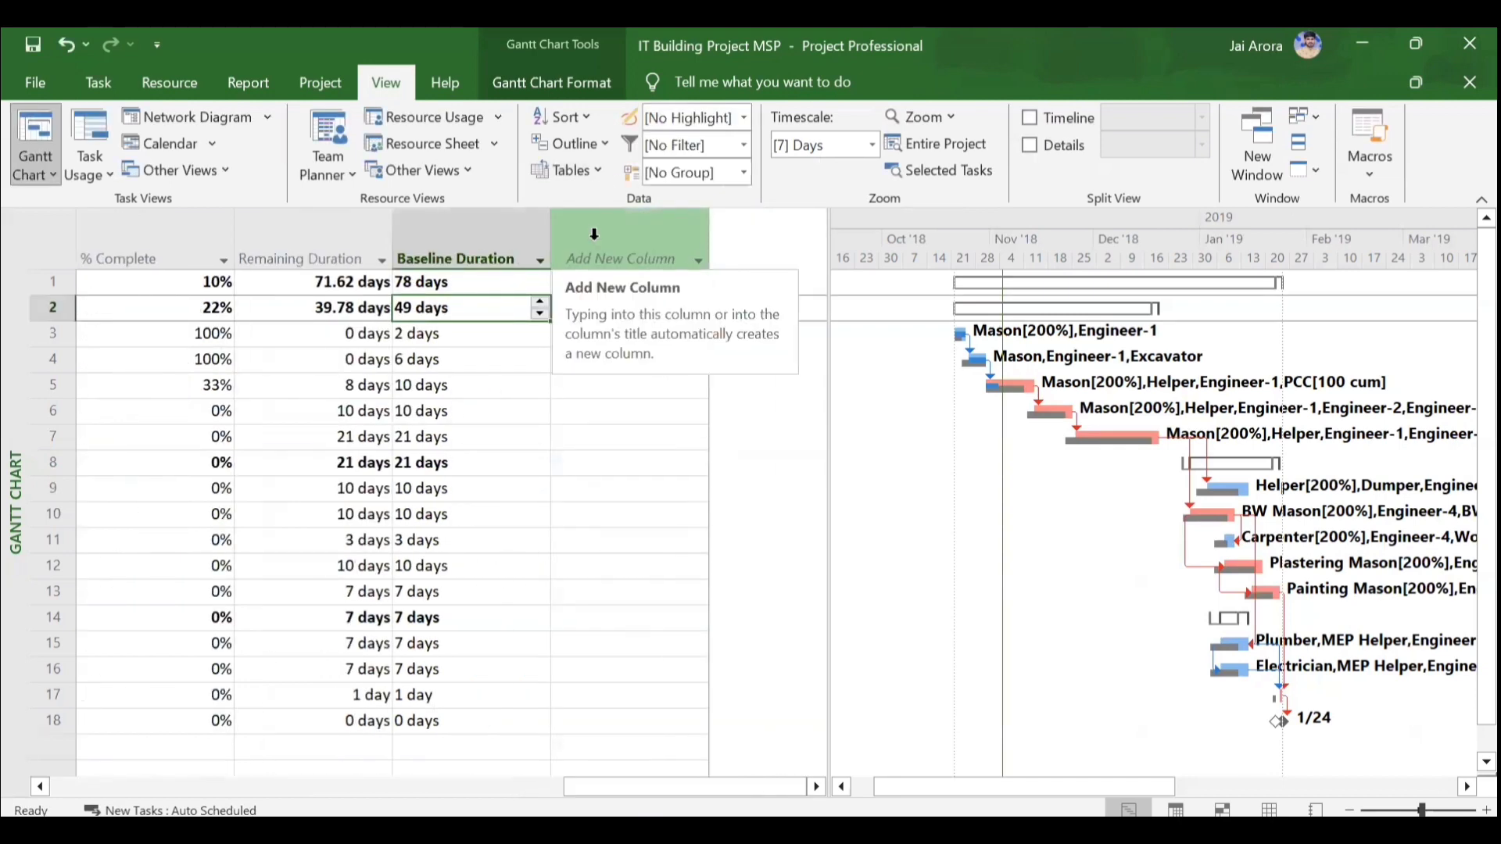
- Add Actual Cost and Baseline Cost columns after the Baseline Duration column
{"action": "left_click", "coordinate": [594, 236]}
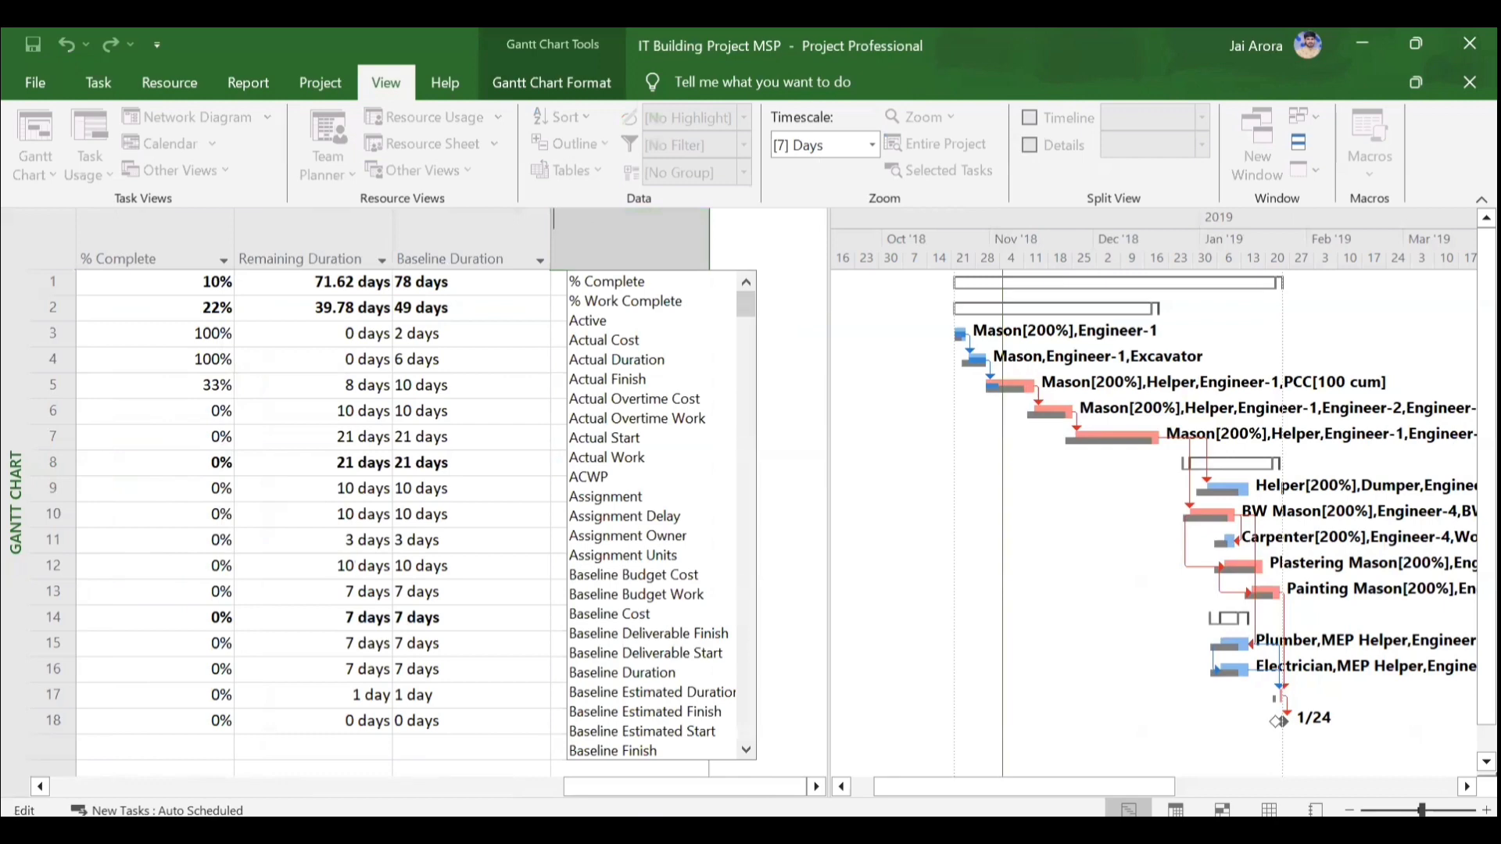
{"action": "type", "text": "actual Cost"}
{"action": "key", "text": "Return"}
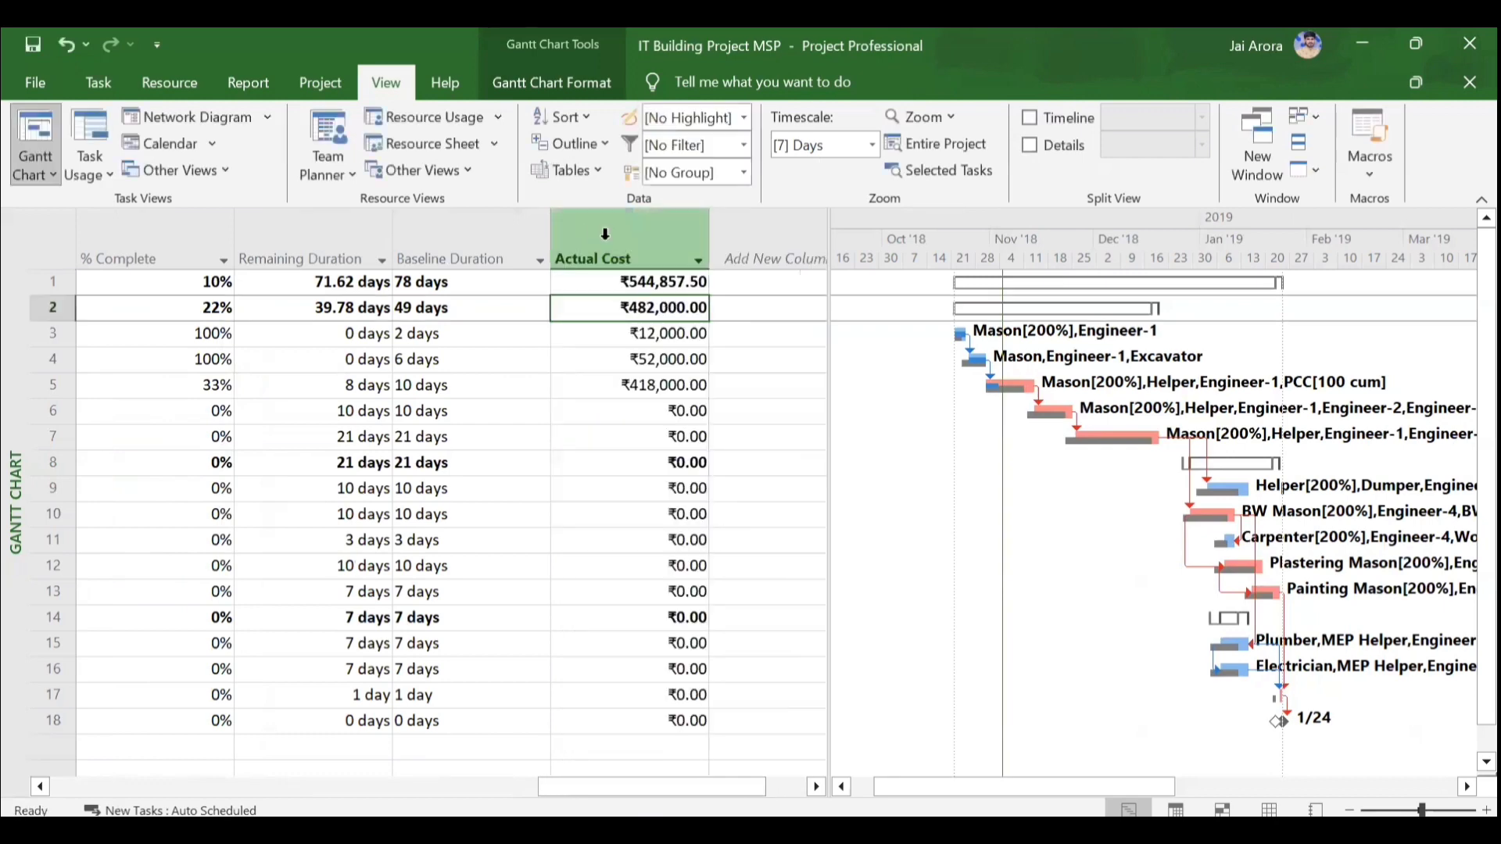
{"action": "left_click", "coordinate": [594, 239]}
{"action": "type", "text": "baseline Budget Cost"}
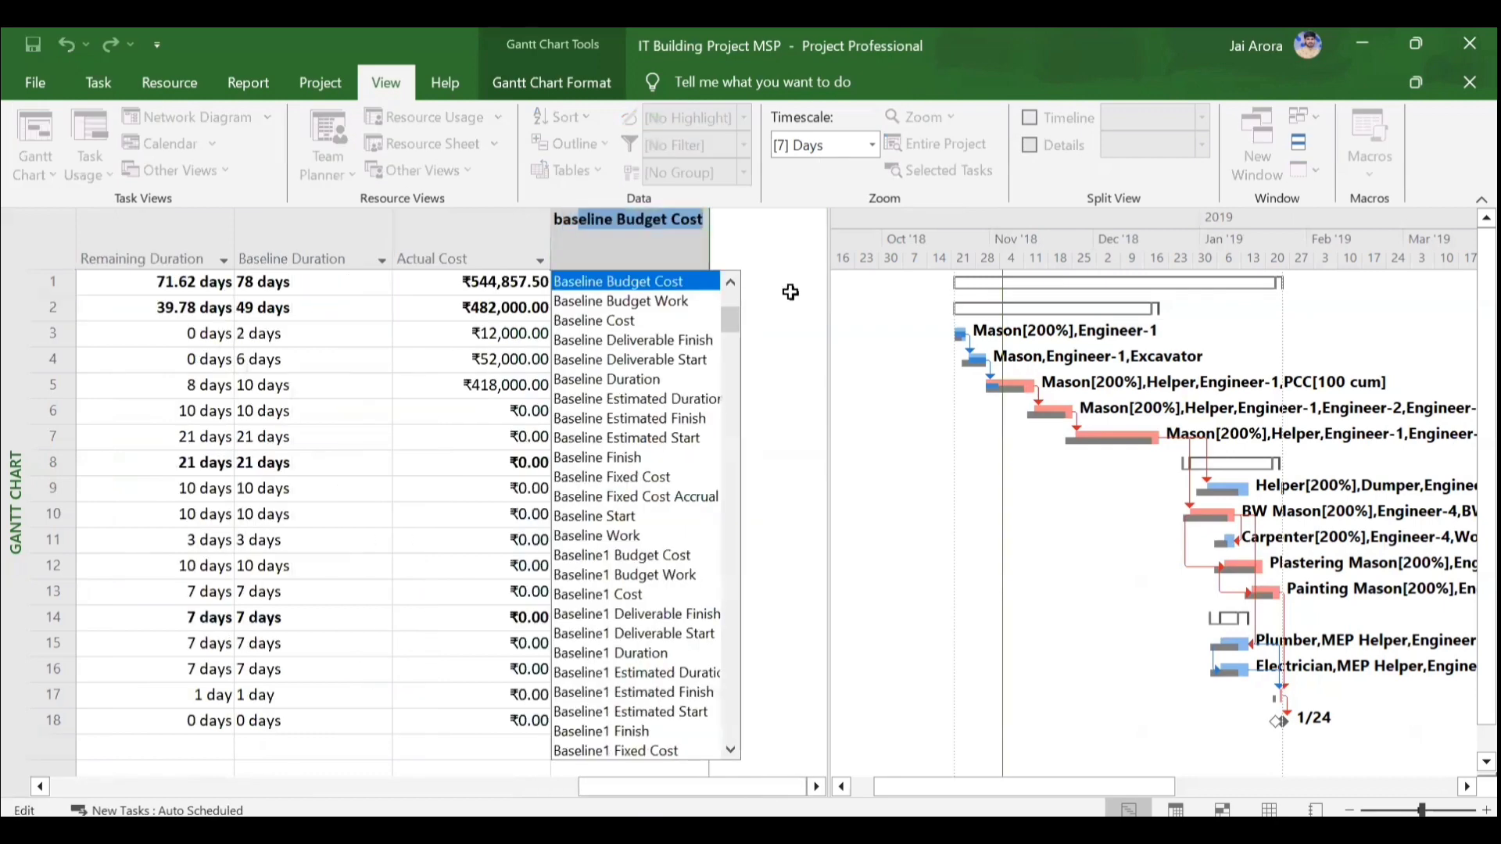
{"action": "left_click", "coordinate": [605, 321]}
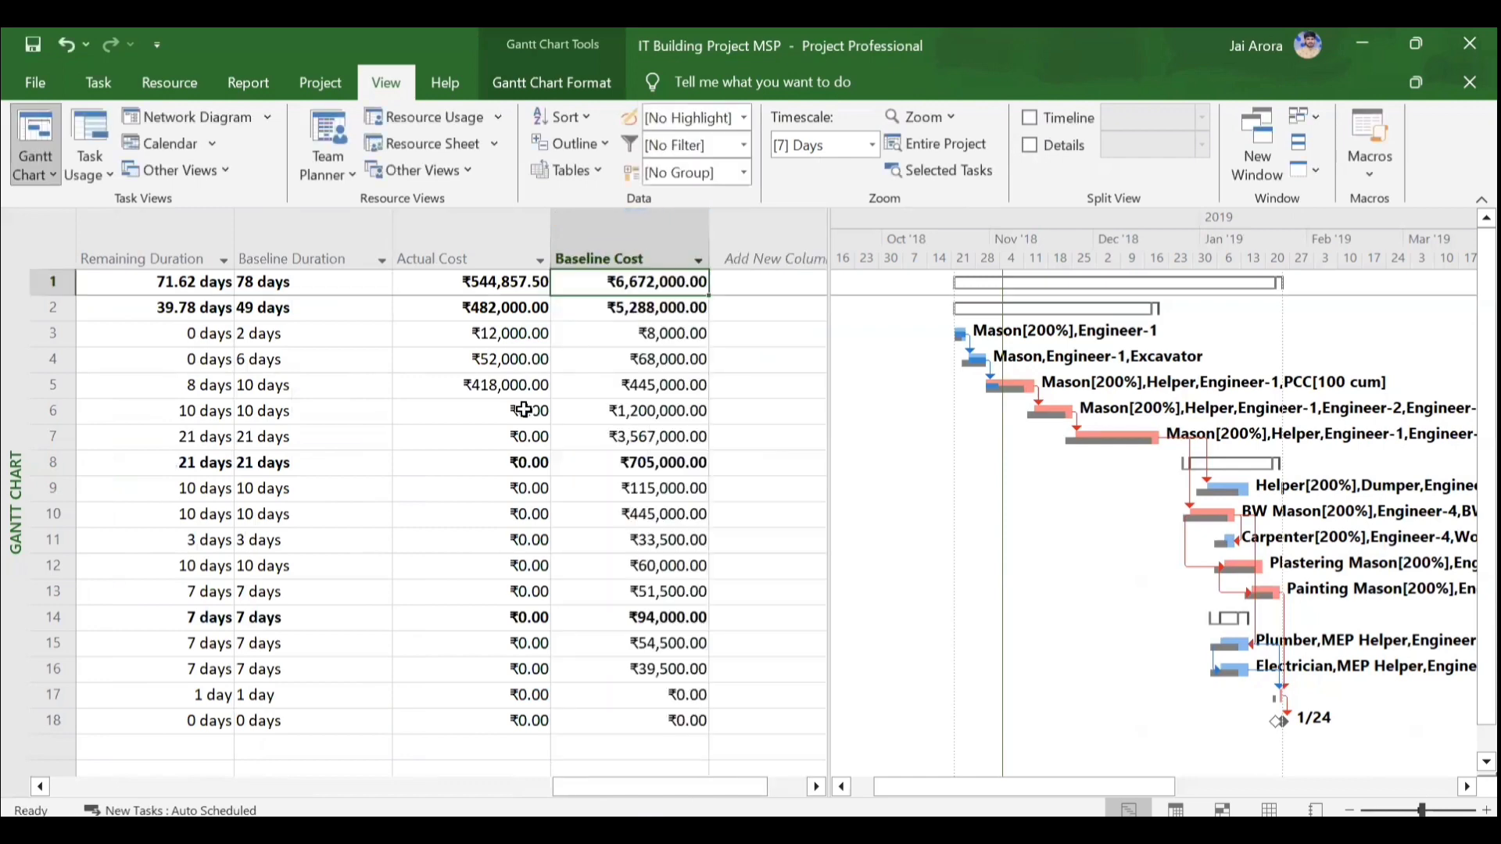
- Open a new window of IT Building Project MSP showing the Task Usage view
{"action": "scroll", "coordinate": [523, 410], "scroll_direction": "left", "scroll_amount": 10}
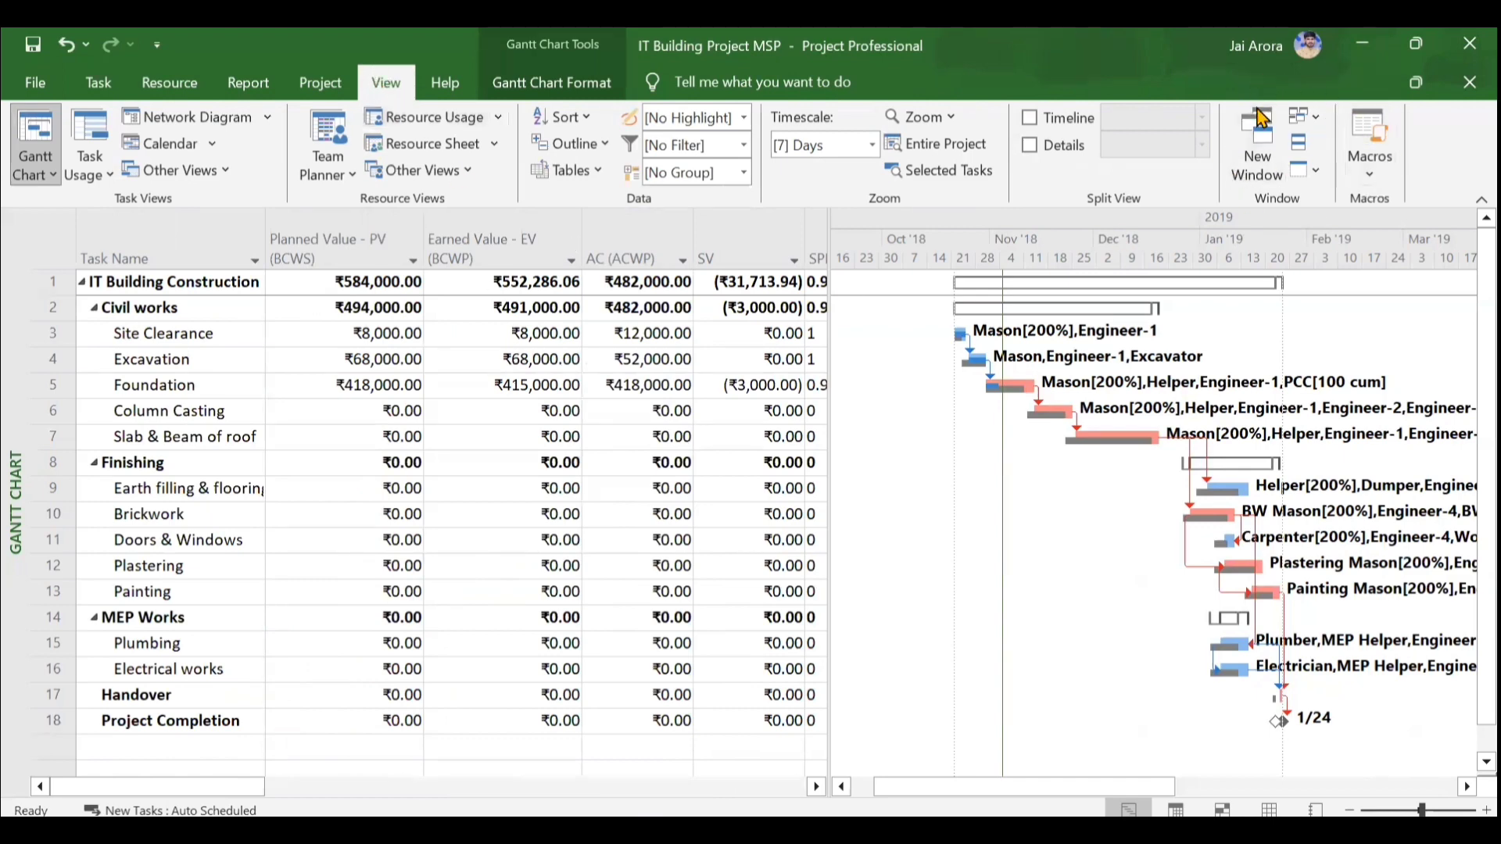
{"action": "left_click", "coordinate": [1256, 150]}
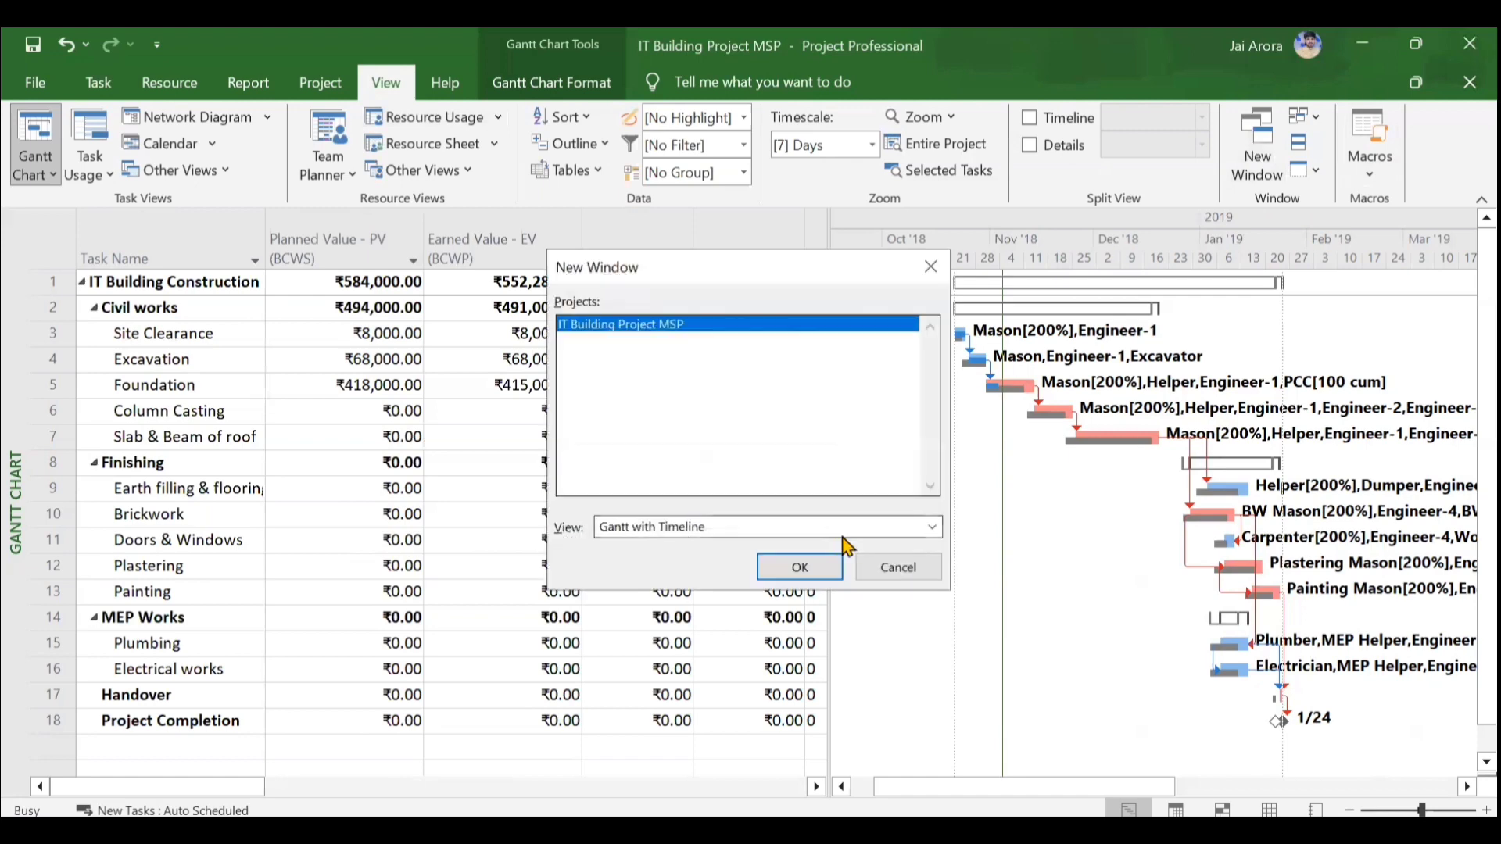
{"action": "left_click", "coordinate": [828, 530]}
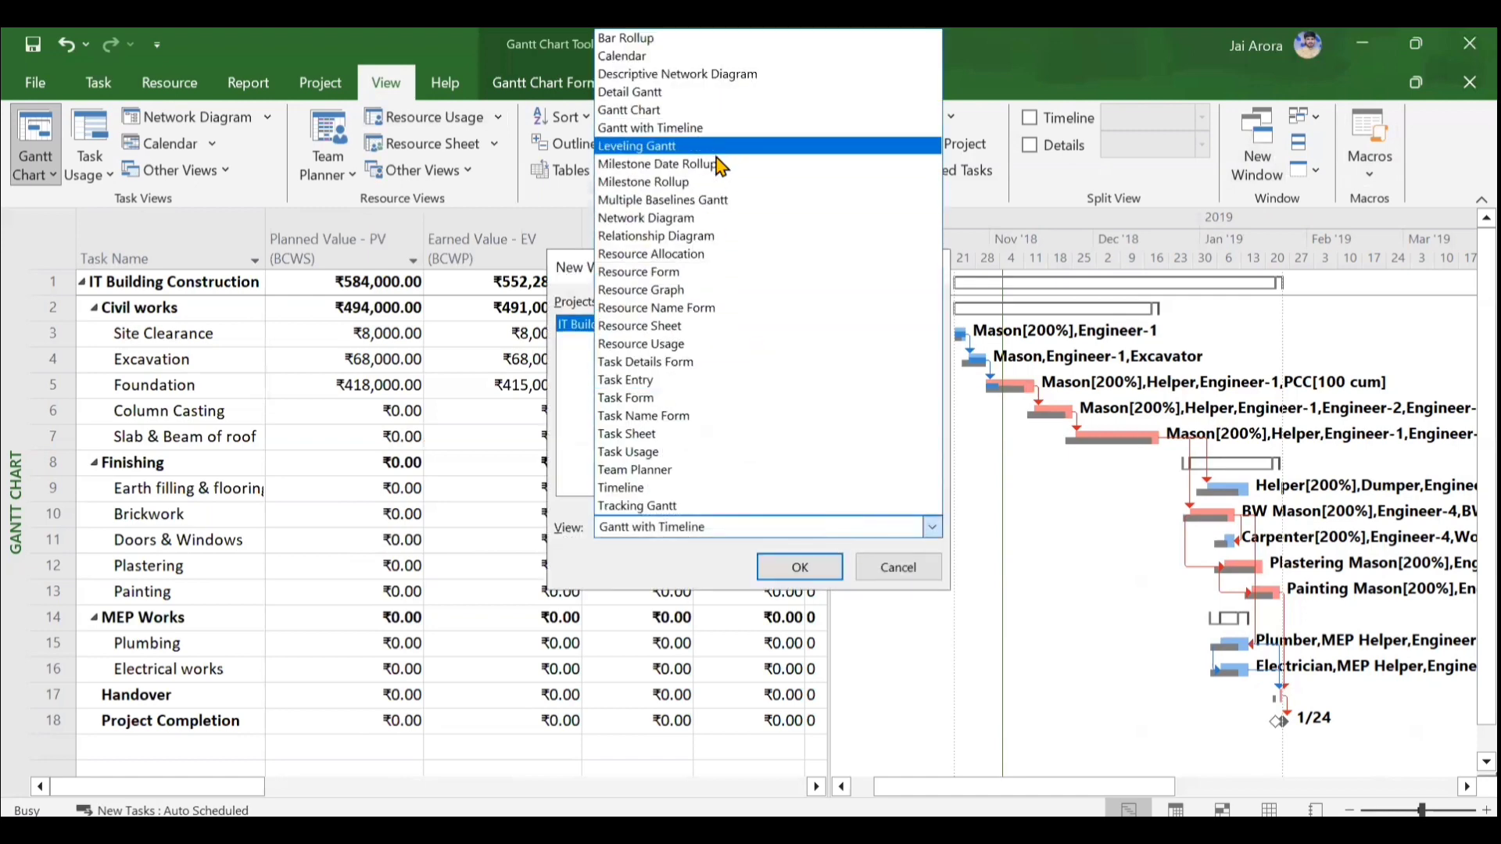
{"action": "left_click", "coordinate": [685, 452]}
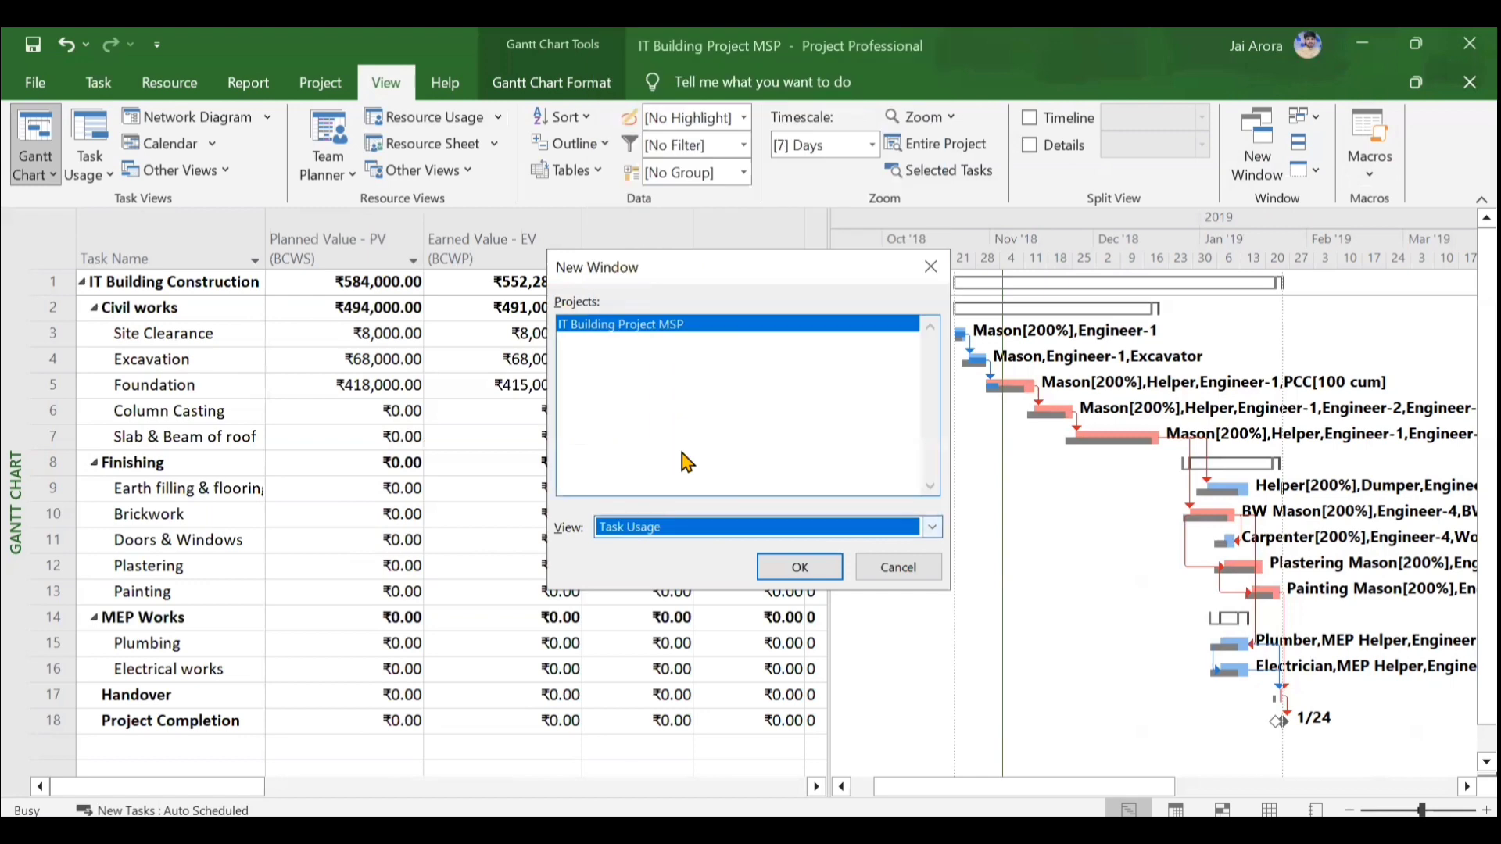
{"action": "left_click", "coordinate": [801, 561]}
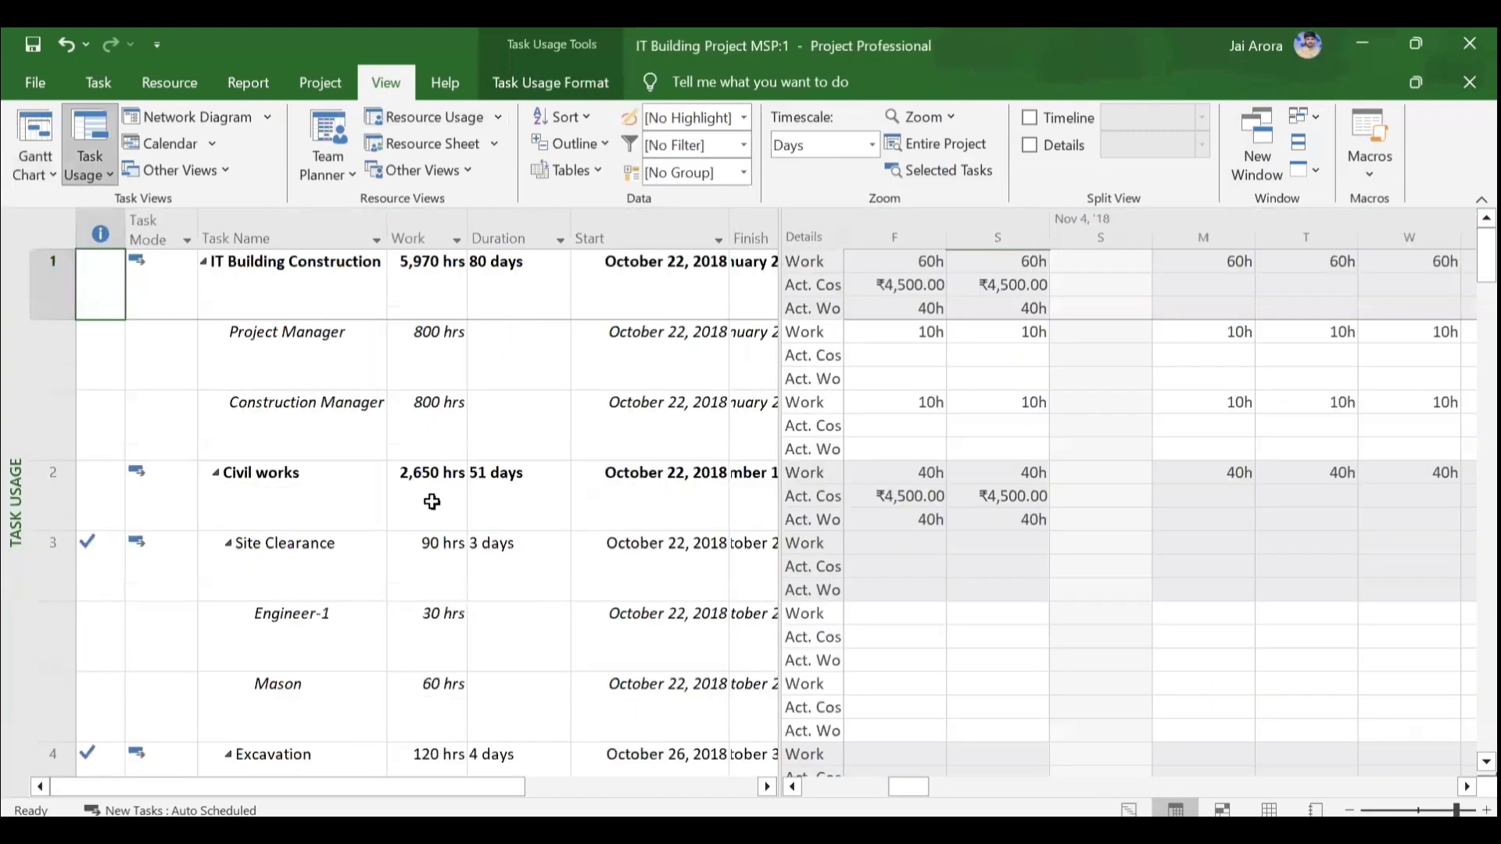
- Remove the Start and Finish columns from the Task Usage table
{"action": "scroll", "coordinate": [433, 501], "scroll_direction": "right", "scroll_amount": 5}
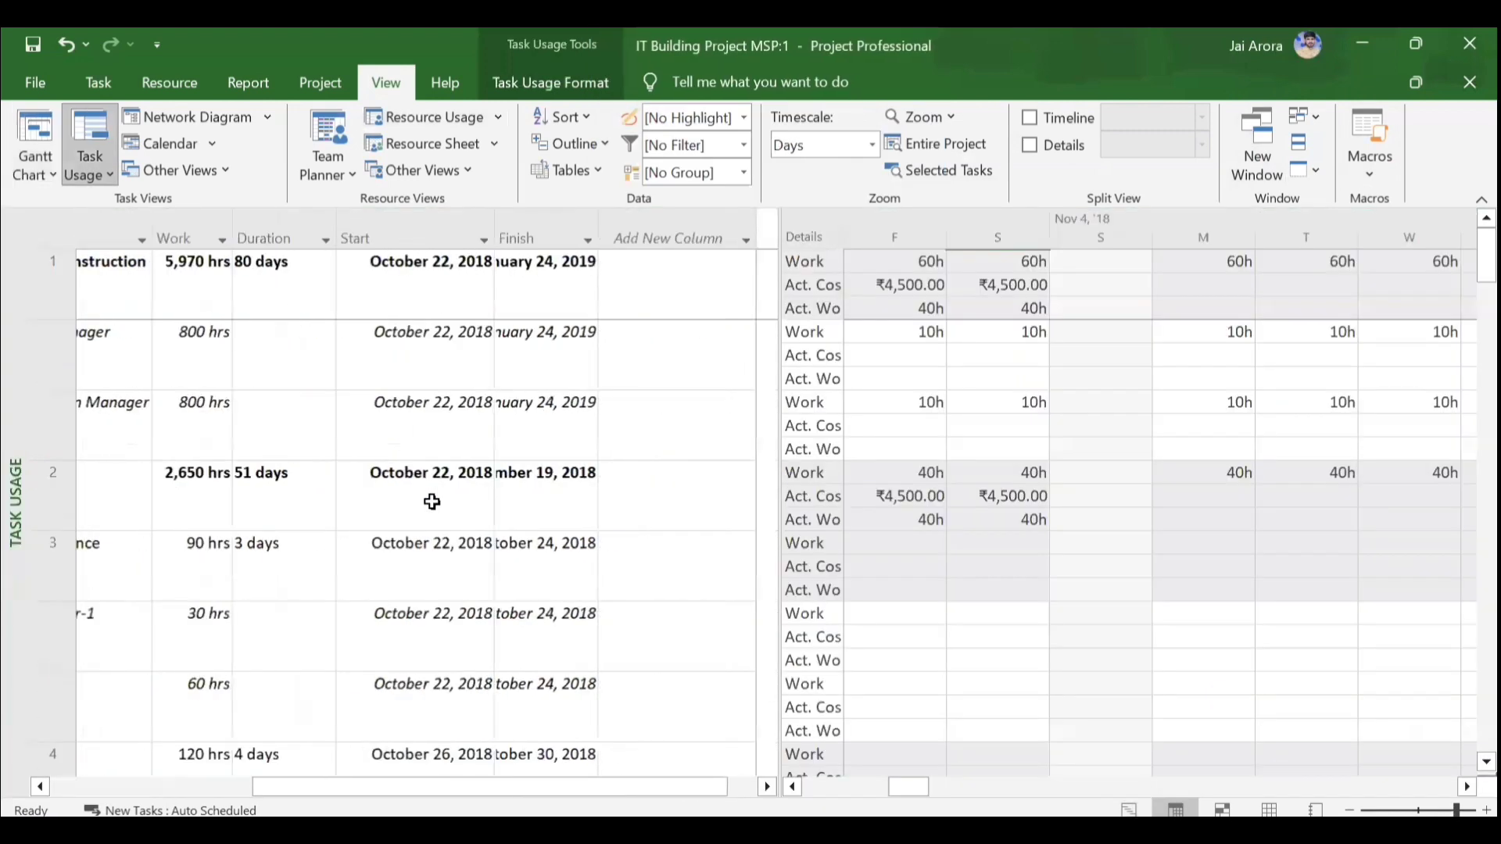
{"action": "left_click", "coordinate": [370, 233]}
{"action": "key", "text": "Delete"}
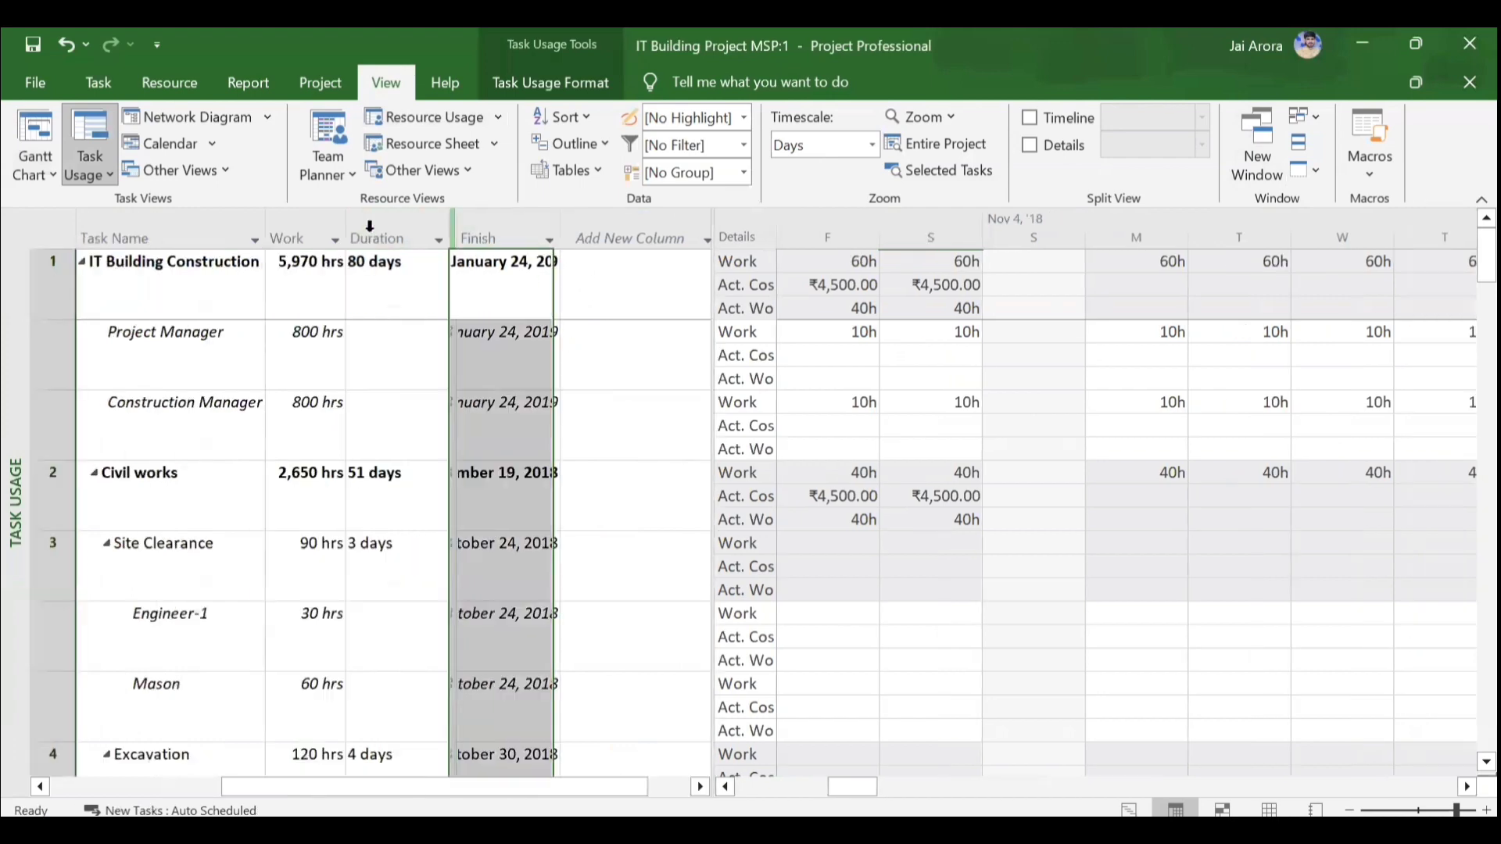
{"action": "key", "text": "Delete"}
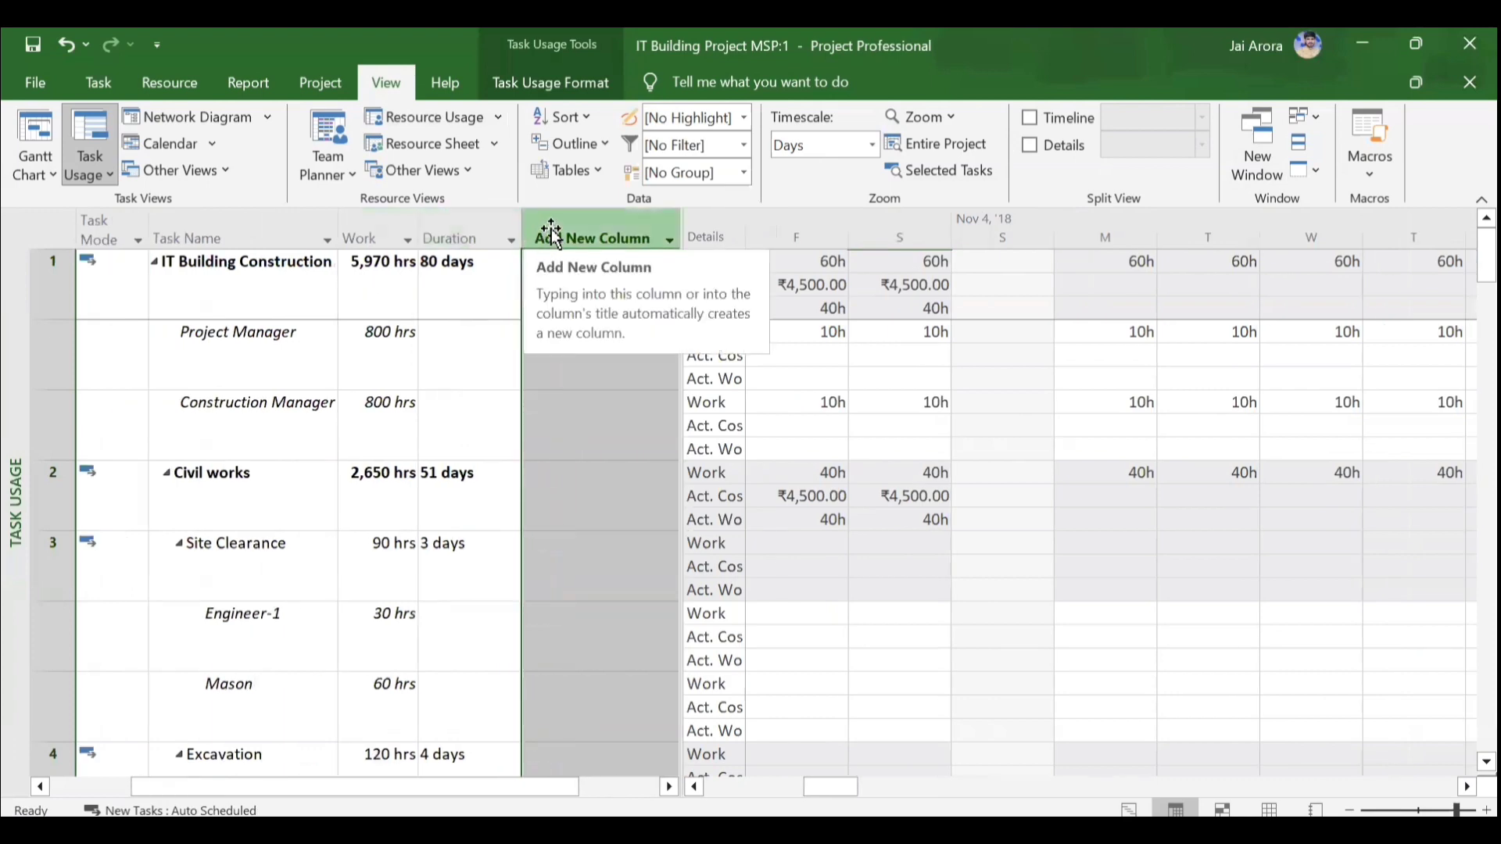
- Add a Baseline Start column after the Duration column in the Task Usage table
{"action": "type", "text": "ba"}
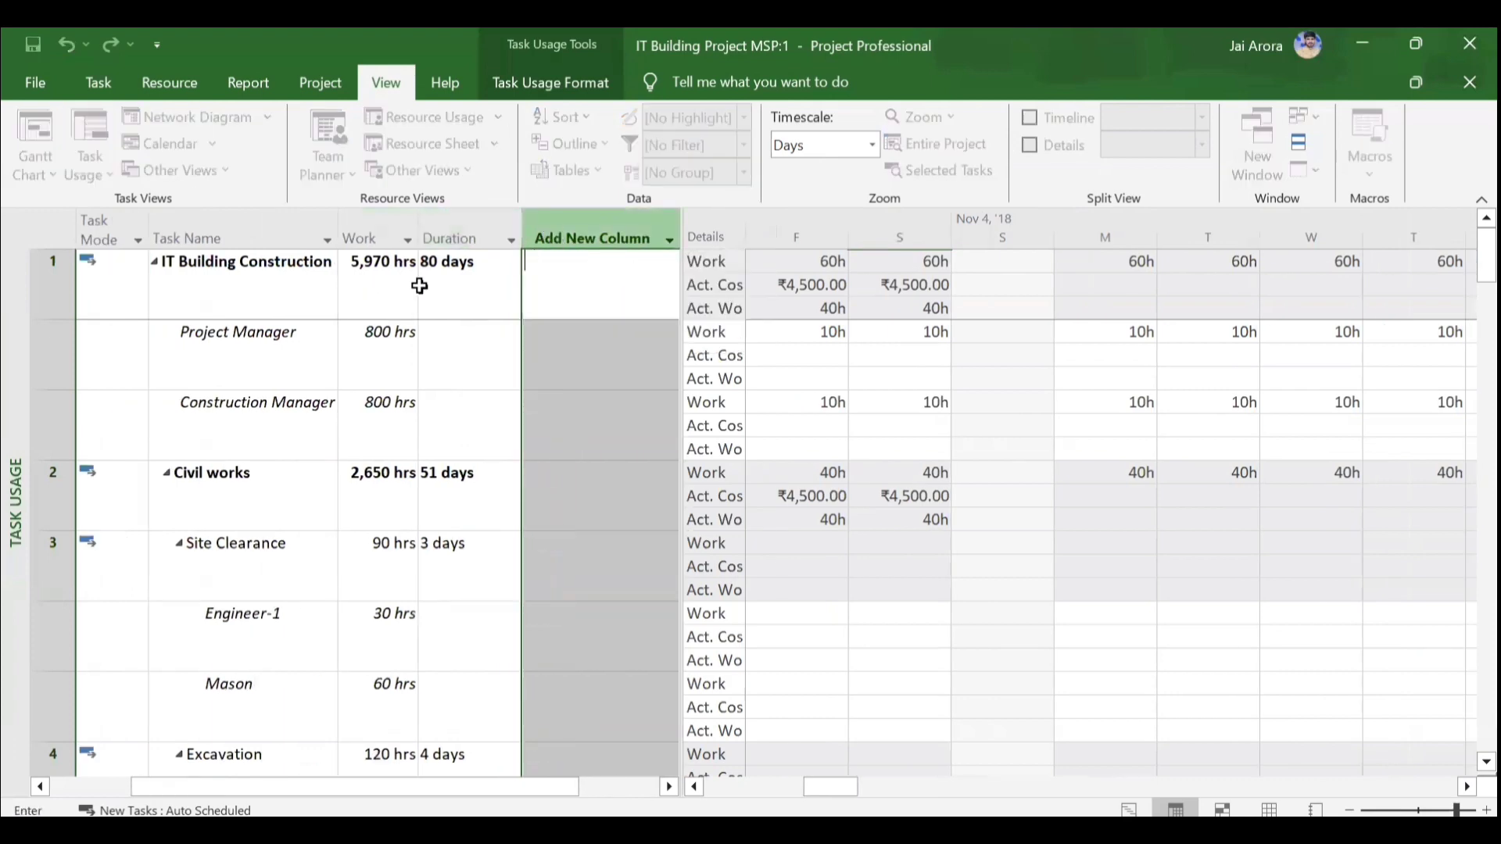
{"action": "left_click", "coordinate": [429, 284]}
{"action": "left_click", "coordinate": [594, 238]}
{"action": "type", "text": "bas"}
{"action": "key", "text": "Down"}
{"action": "key", "text": "Down"}
{"action": "key", "text": "Down"}
{"action": "key", "text": "Down"}
{"action": "key", "text": "Down"}
{"action": "key", "text": "Down"}
{"action": "key", "text": "Down"}
{"action": "key", "text": "Down"}
{"action": "key", "text": "Down"}
{"action": "key", "text": "Down"}
{"action": "key", "text": "Down"}
{"action": "key", "text": "Down"}
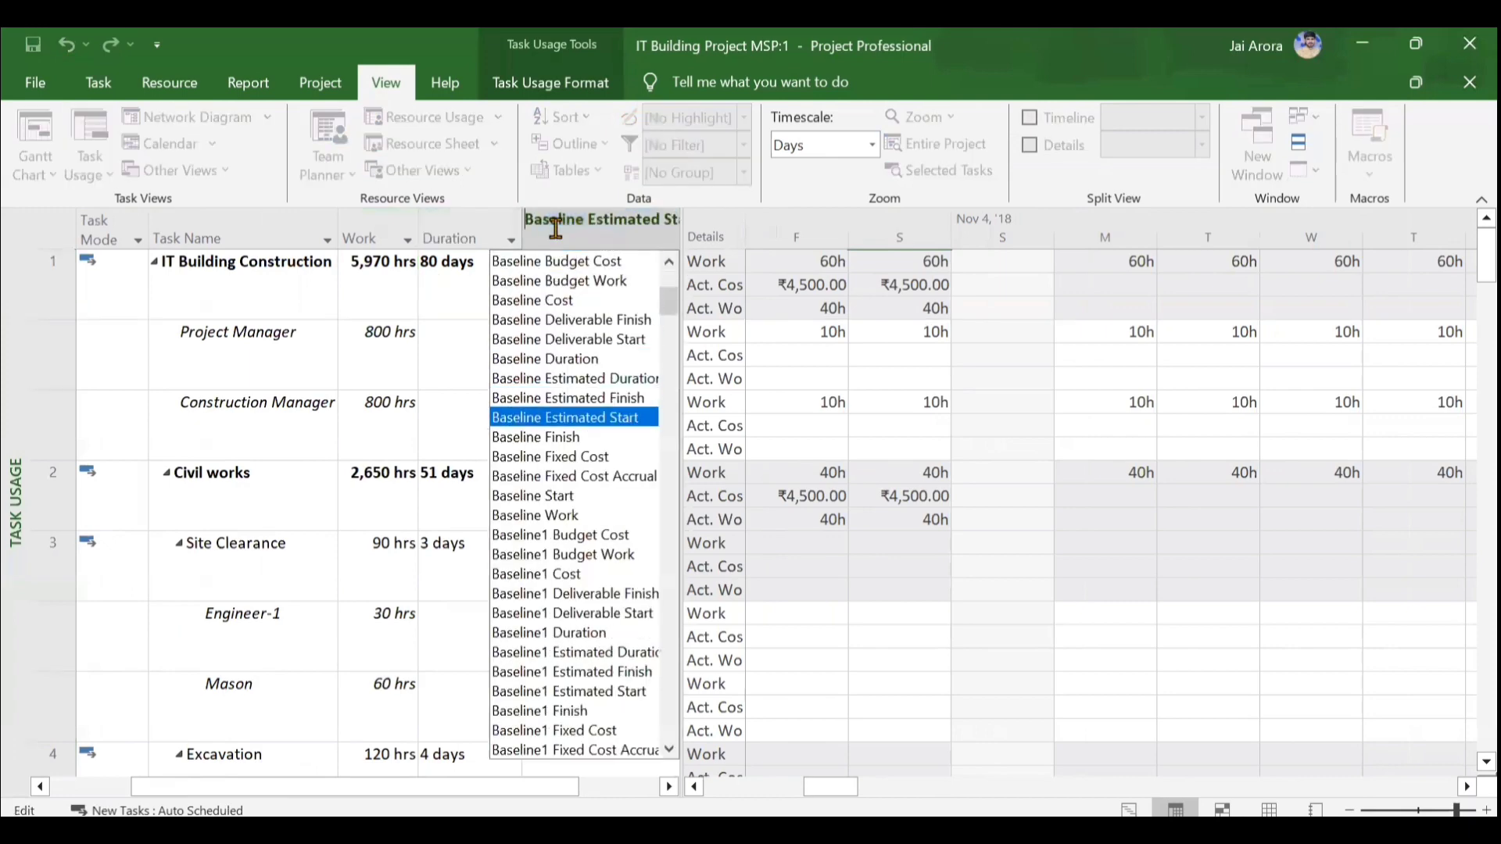
{"action": "key", "text": "Return"}
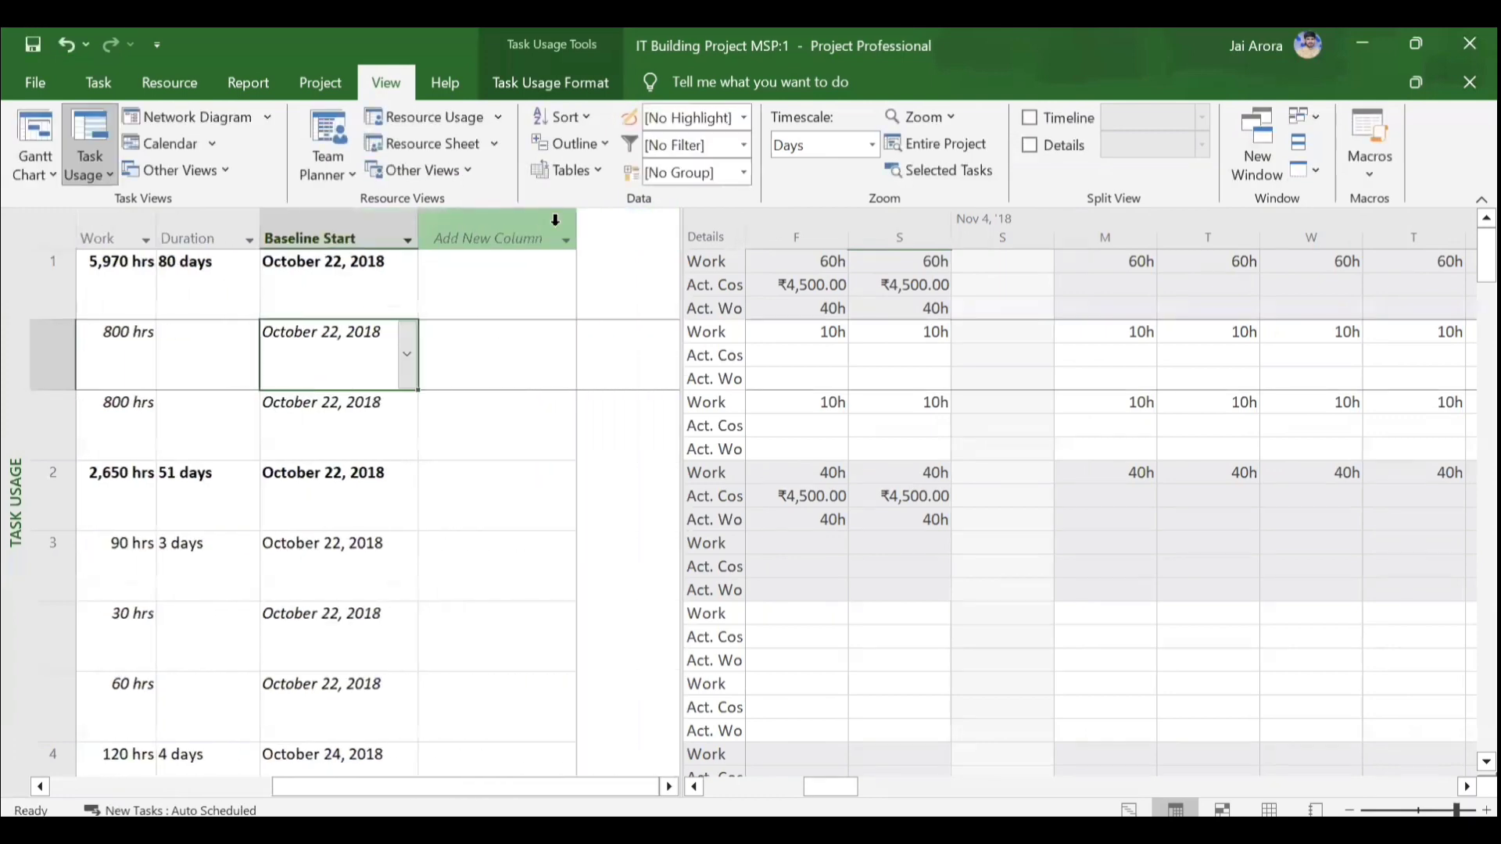
- Add a Baseline Finish column after the Baseline Start column
{"action": "type", "text": "b"}
{"action": "key", "text": "Down"}
{"action": "key", "text": "Down"}
{"action": "key", "text": "Down"}
{"action": "key", "text": "Down"}
{"action": "key", "text": "Down"}
{"action": "key", "text": "Down"}
{"action": "key", "text": "Down"}
{"action": "key", "text": "Down"}
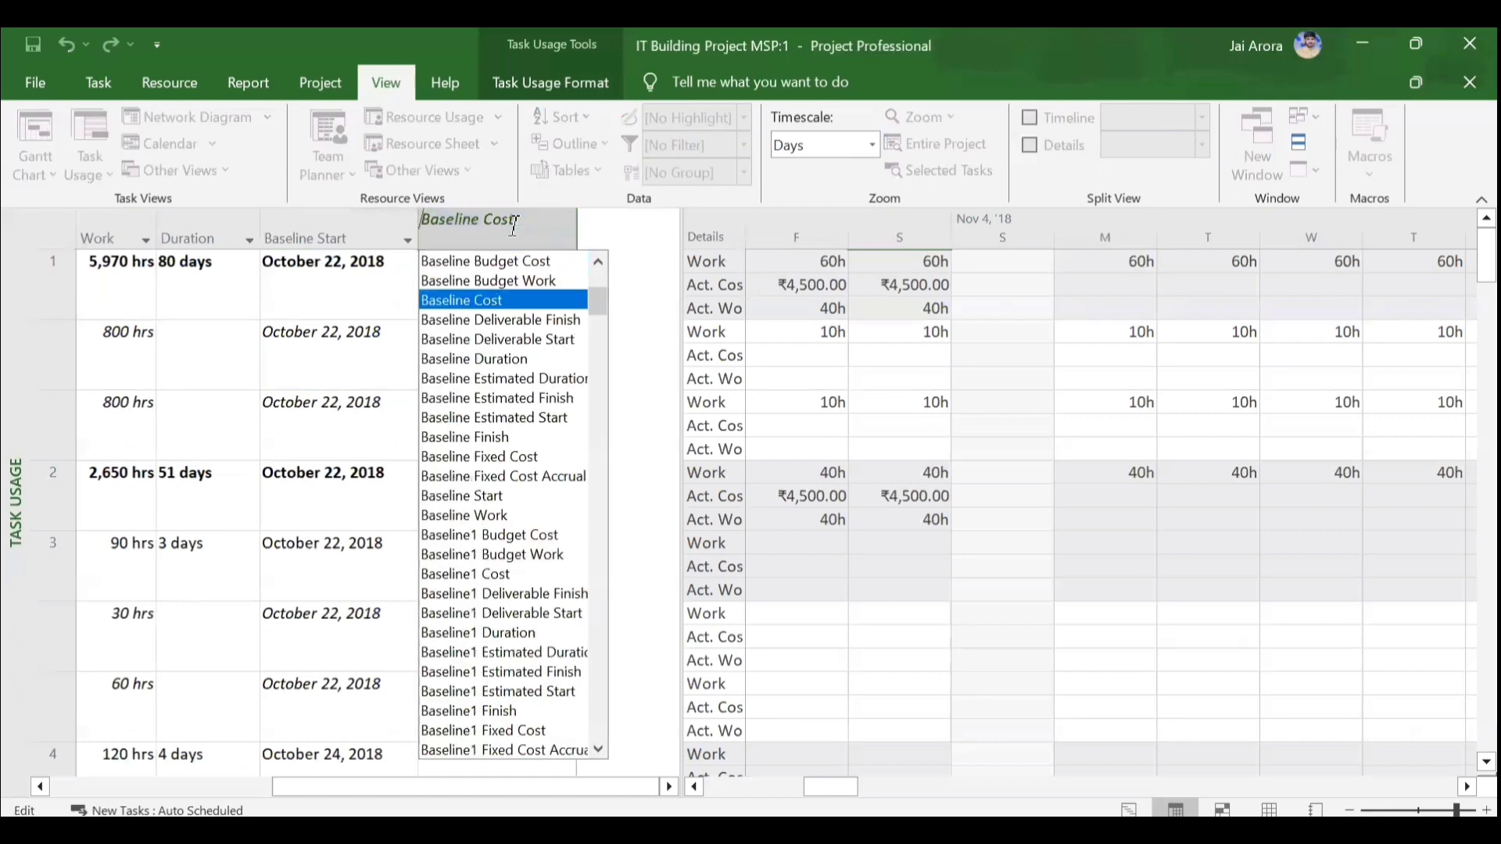
{"action": "key", "text": "Down"}
{"action": "key", "text": "Return"}
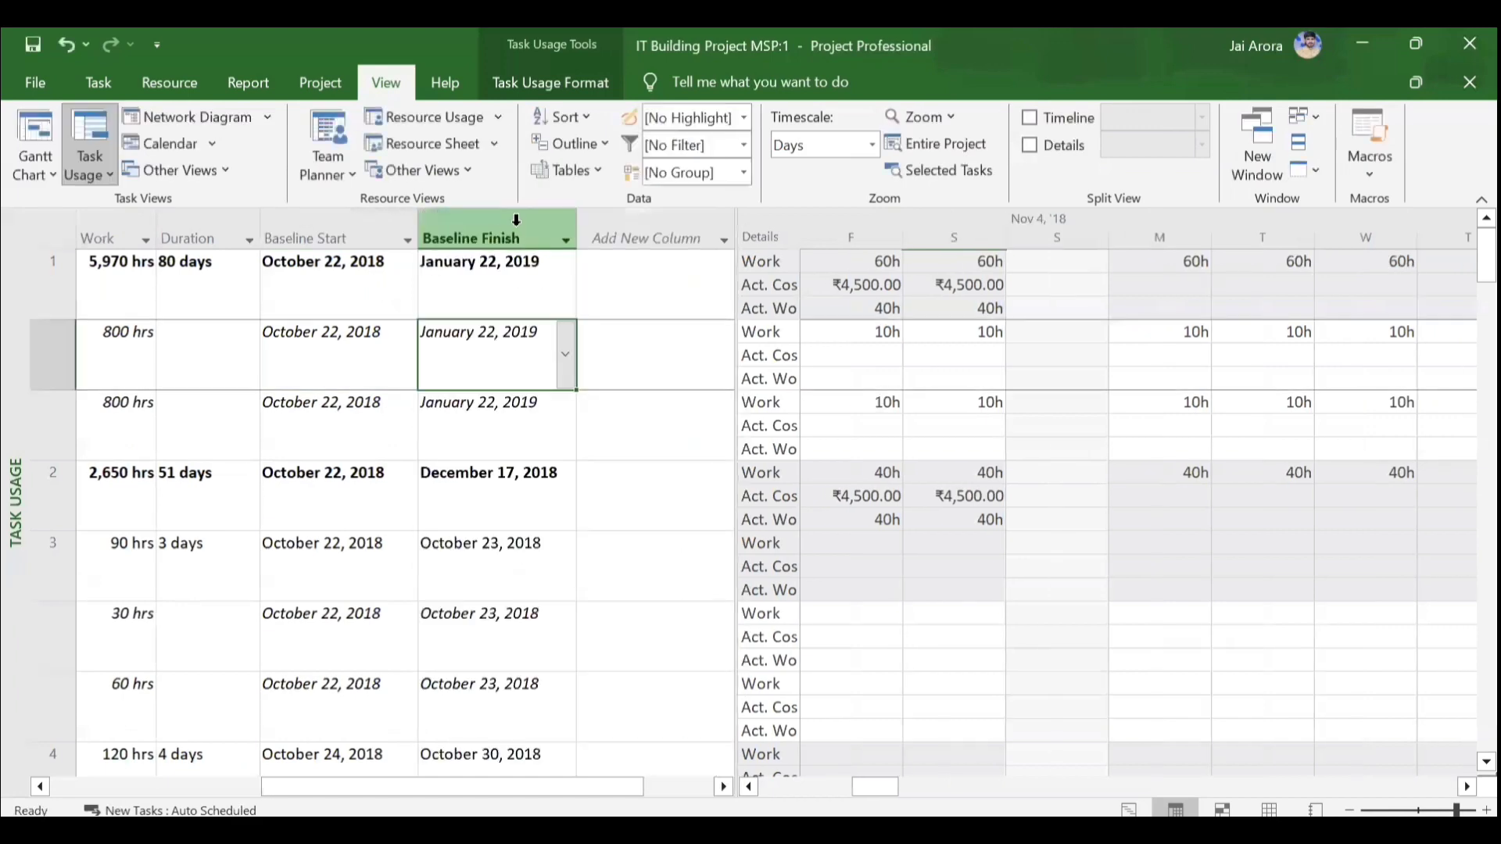
{"action": "type", "text": "active"}
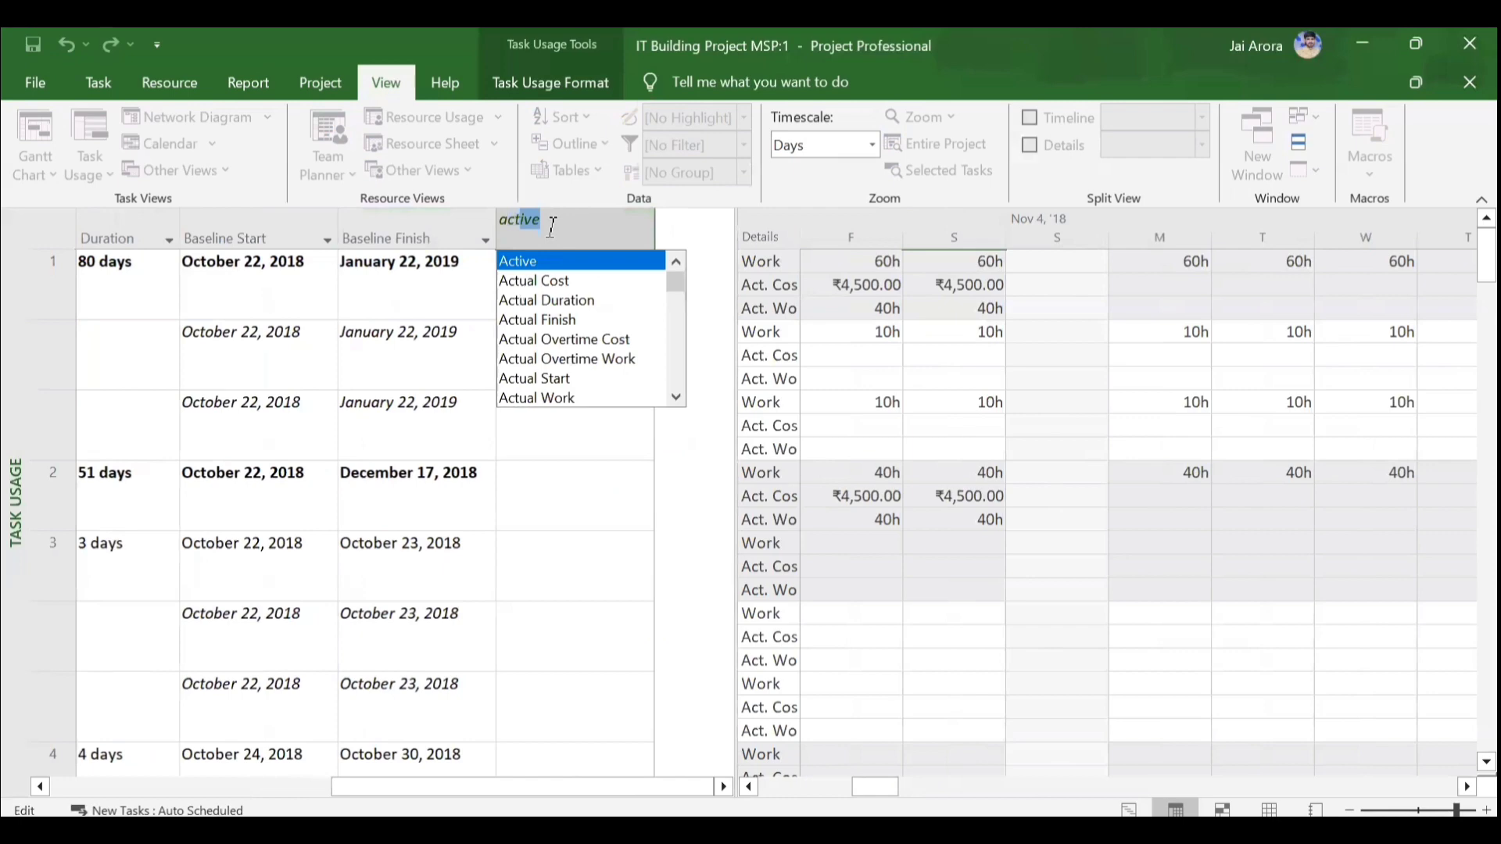
{"action": "key", "text": "Down"}
{"action": "key", "text": "Down"}
{"action": "key", "text": "Down"}
{"action": "key", "text": "Return"}
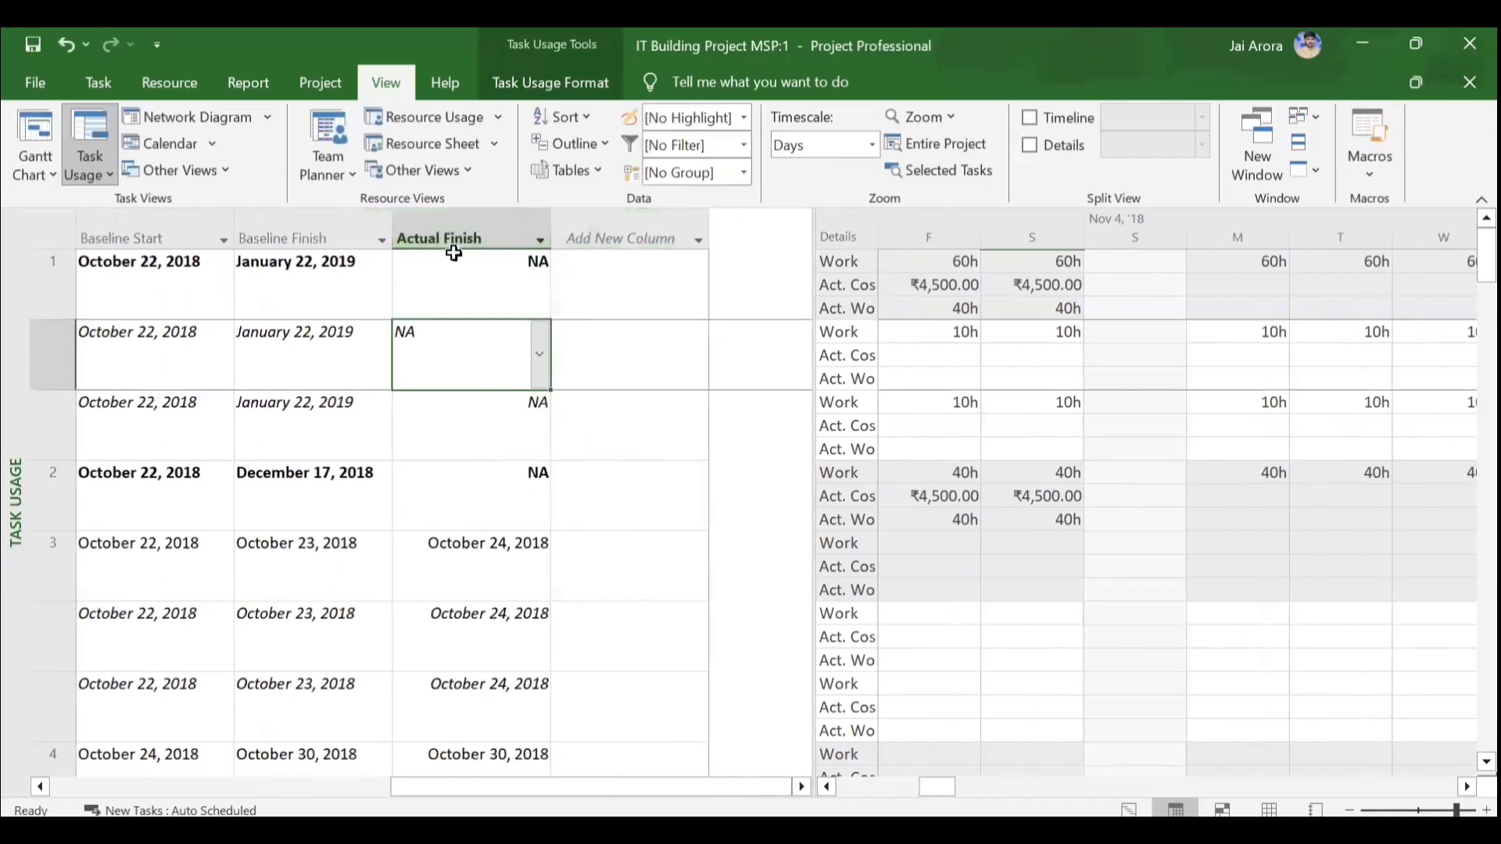
{"action": "left_click", "coordinate": [460, 229]}
{"action": "key", "text": "Delete"}
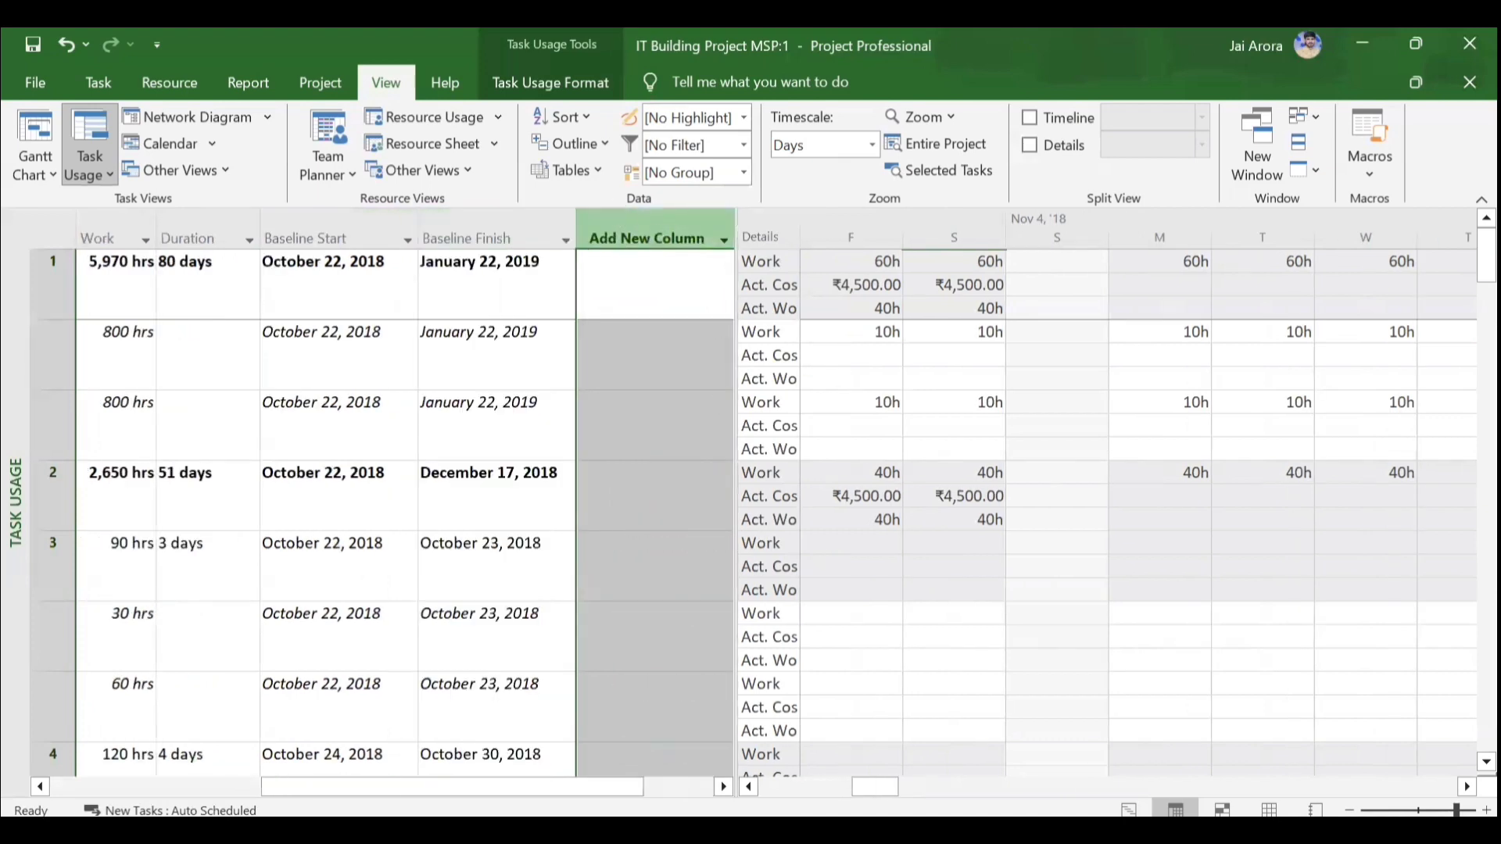
- Add an Actual Start column after the Baseline Finish column
{"action": "type", "text": "ac"}
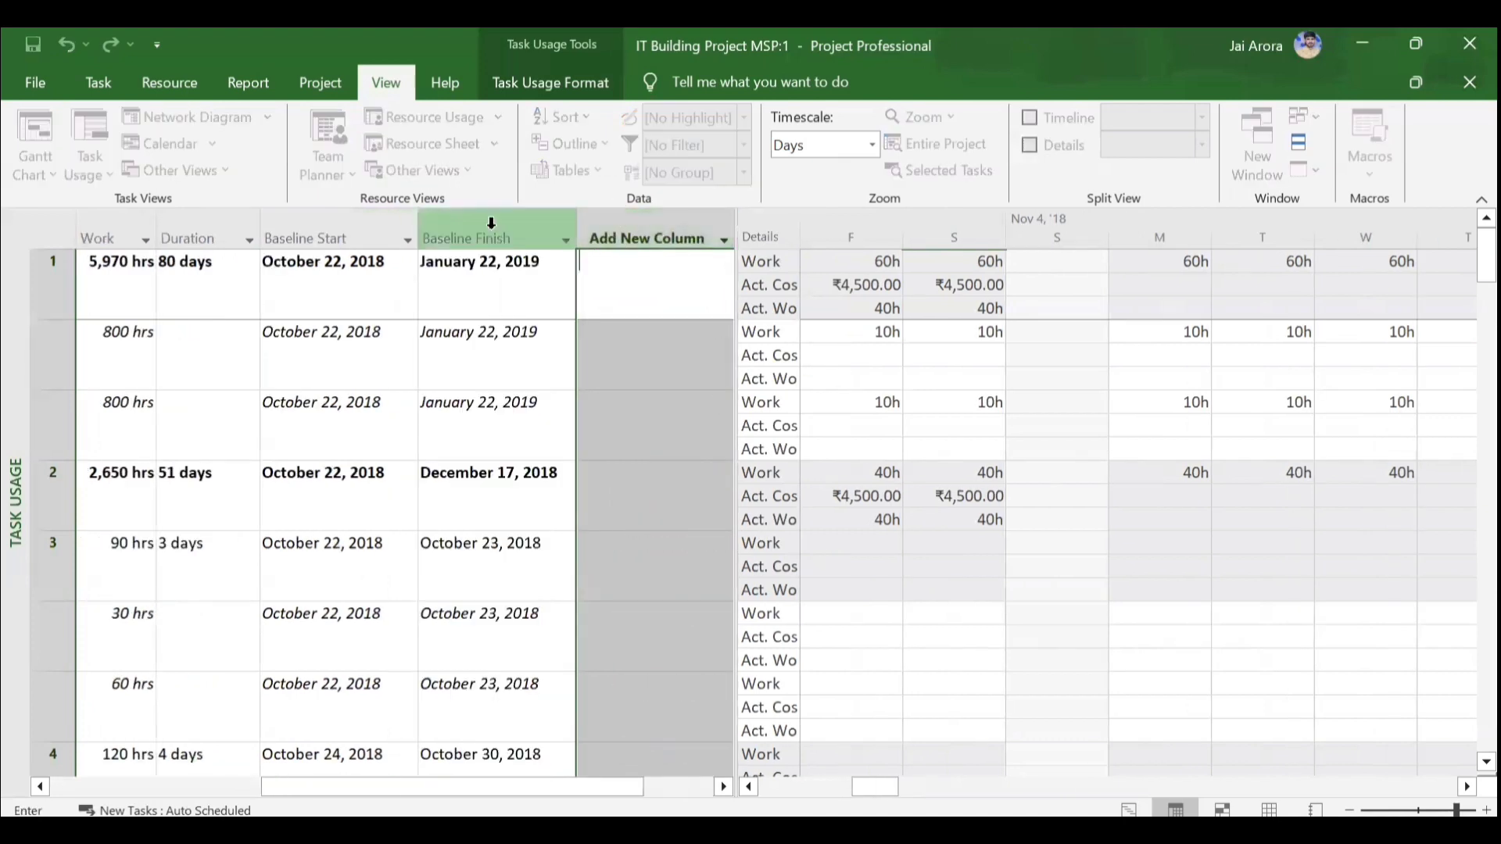
{"action": "left_click", "coordinate": [492, 231]}
{"action": "left_click", "coordinate": [616, 238]}
{"action": "type", "text": "actual"}
{"action": "key", "text": "Down"}
{"action": "key", "text": "Down"}
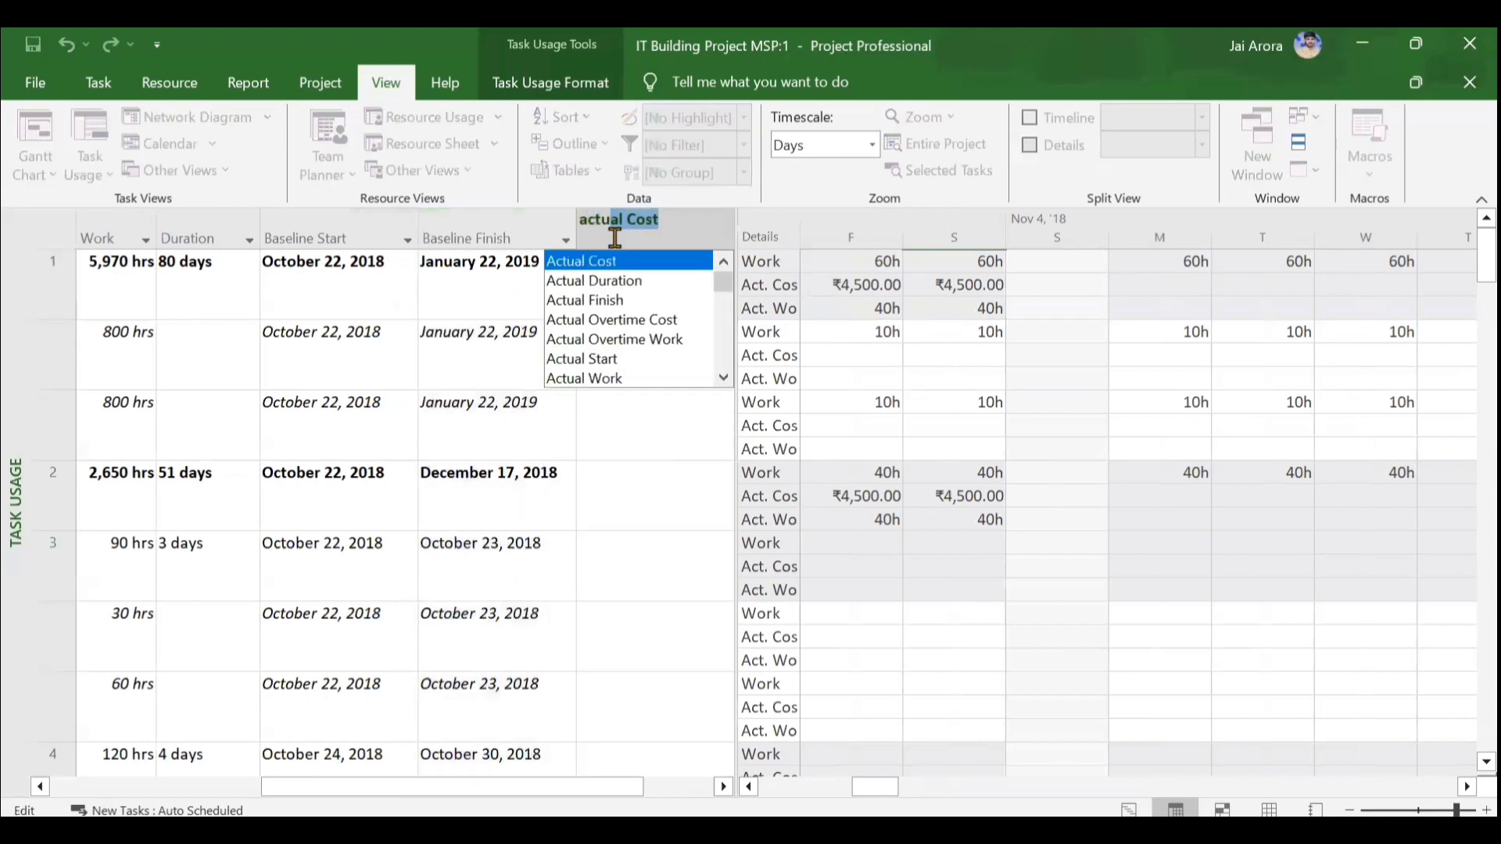
{"action": "key", "text": "Down"}
{"action": "key", "text": "Down"}
{"action": "key", "text": "Down"}
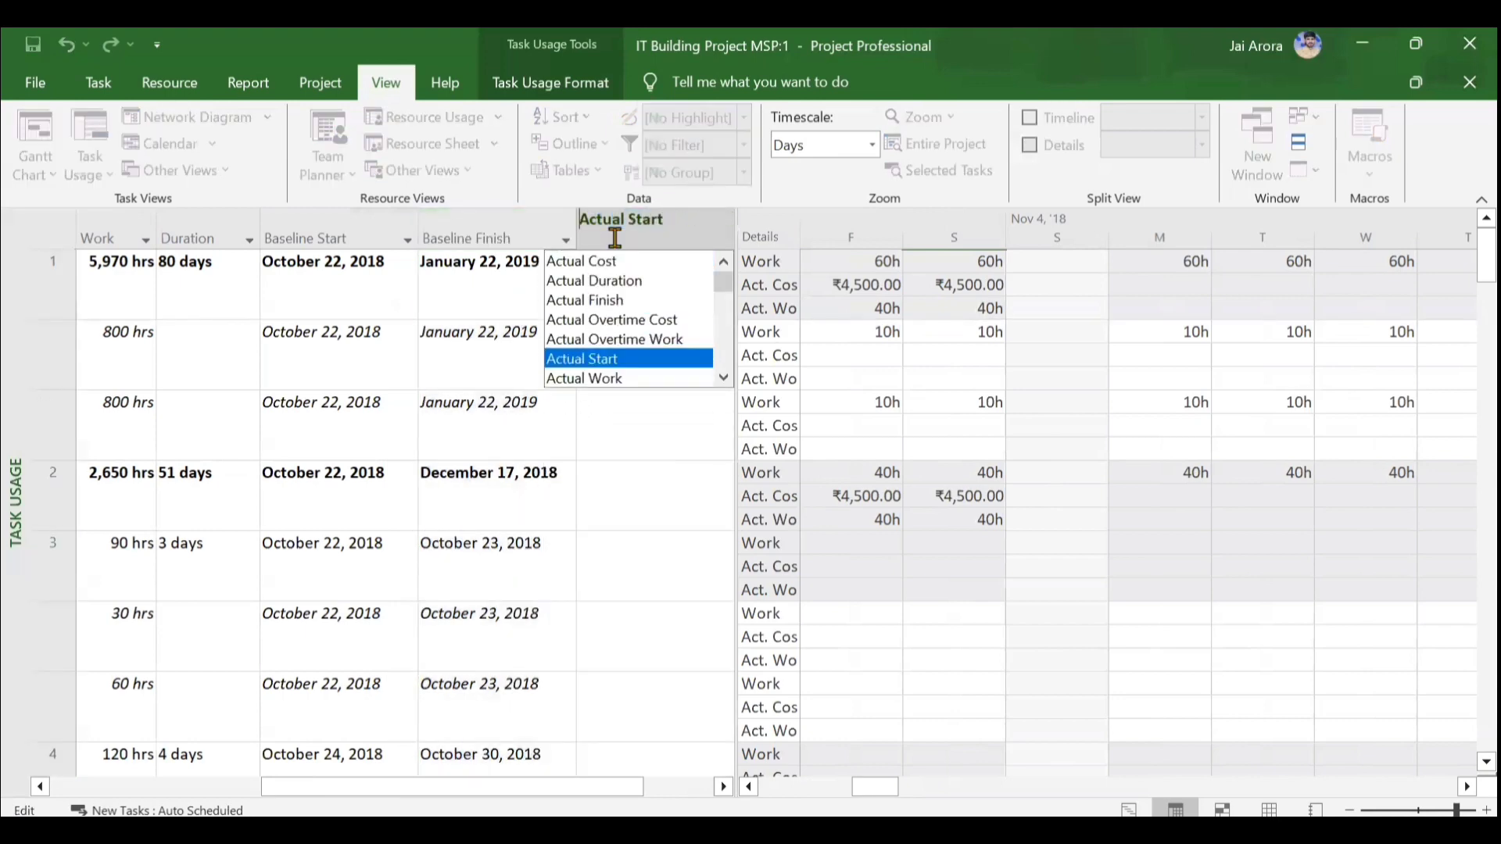
{"action": "key", "text": "Return"}
- Add an Actual Finish column after the Actual Start column
{"action": "left_click", "coordinate": [615, 234]}
{"action": "type", "text": "actual"}
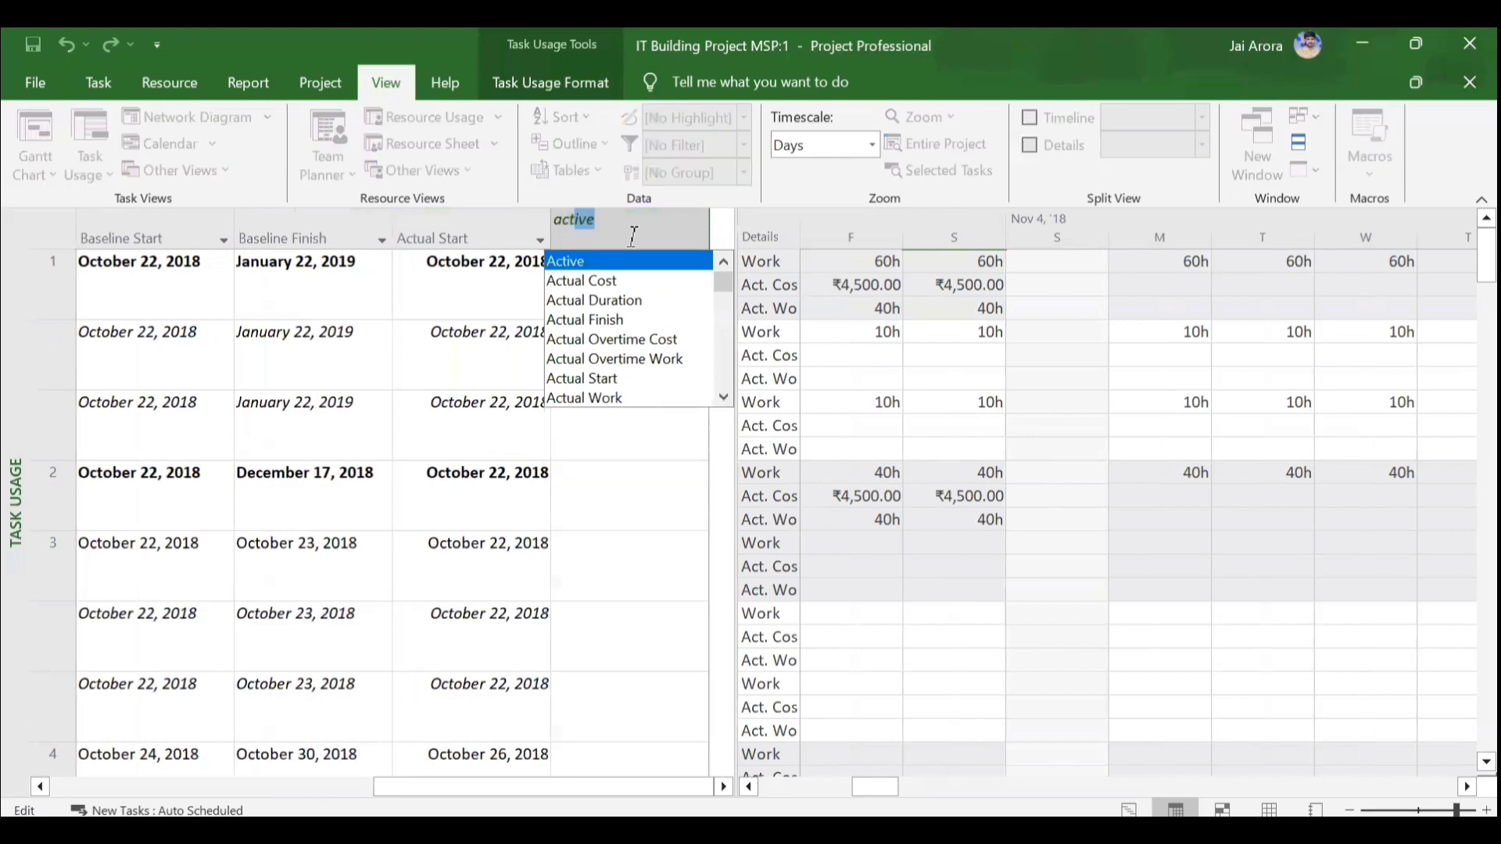
{"action": "key", "text": "Down"}
{"action": "key", "text": "Down"}
{"action": "key", "text": "Down"}
{"action": "key", "text": "Return"}
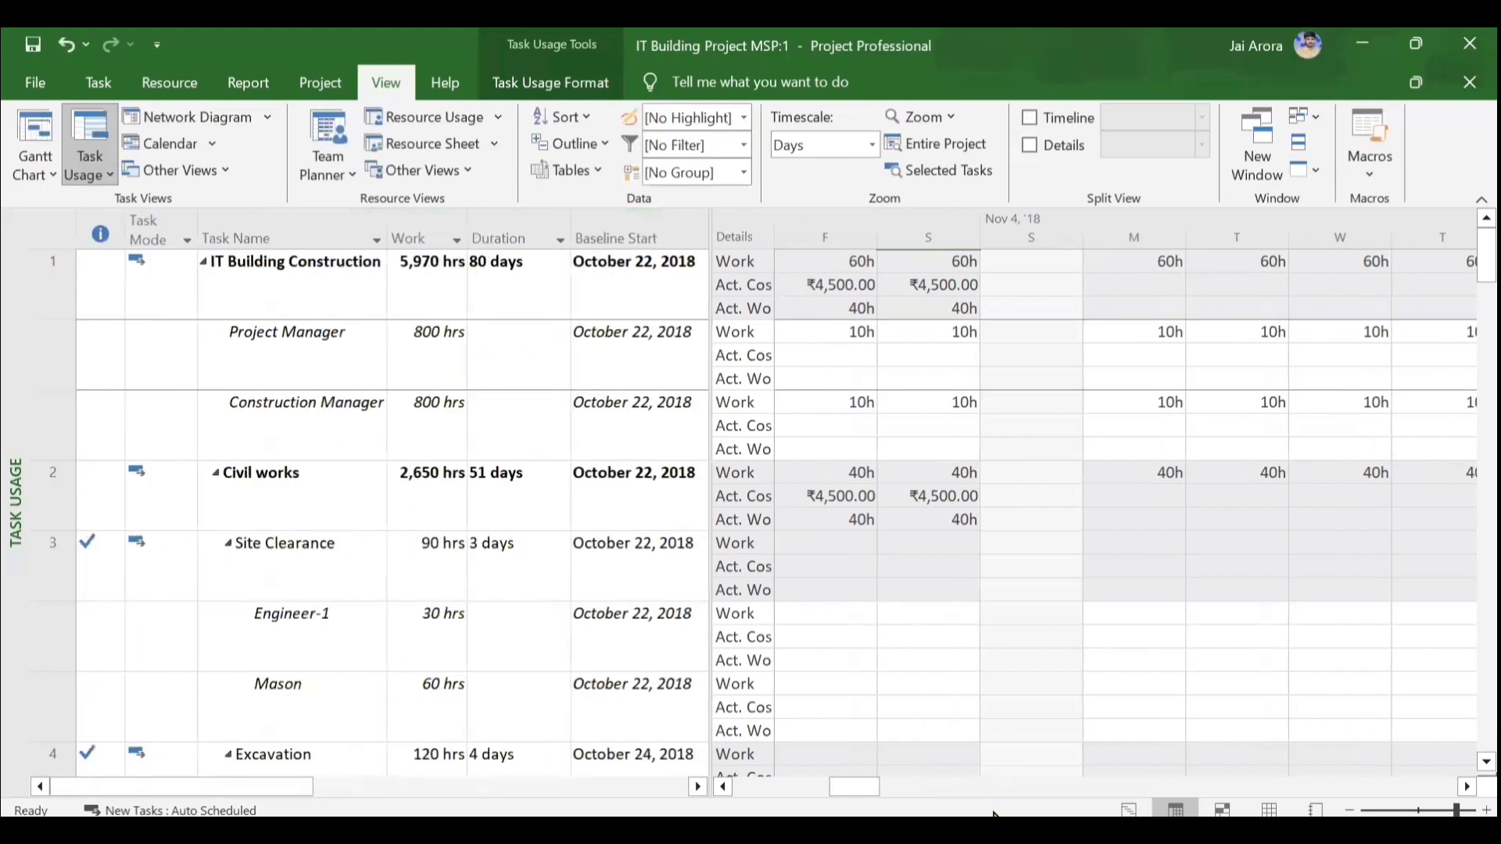
- Switch to the Gantt Chart window and examine the status date, earned value columns, and actual against baseline costs of Site Clearance and Excavation
{"action": "left_click", "coordinate": [859, 743]}
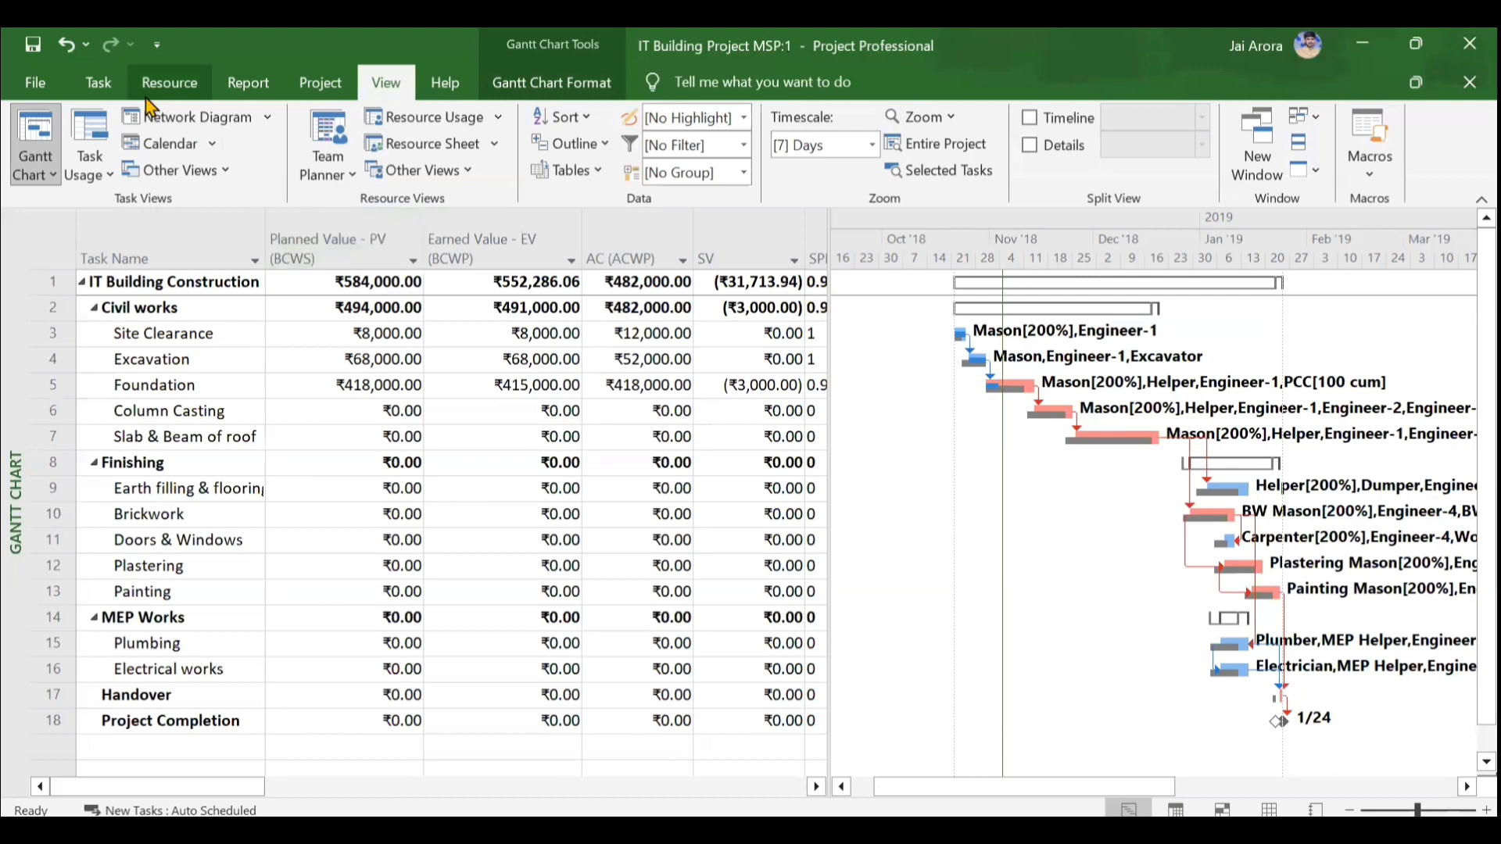
{"action": "left_click", "coordinate": [320, 83]}
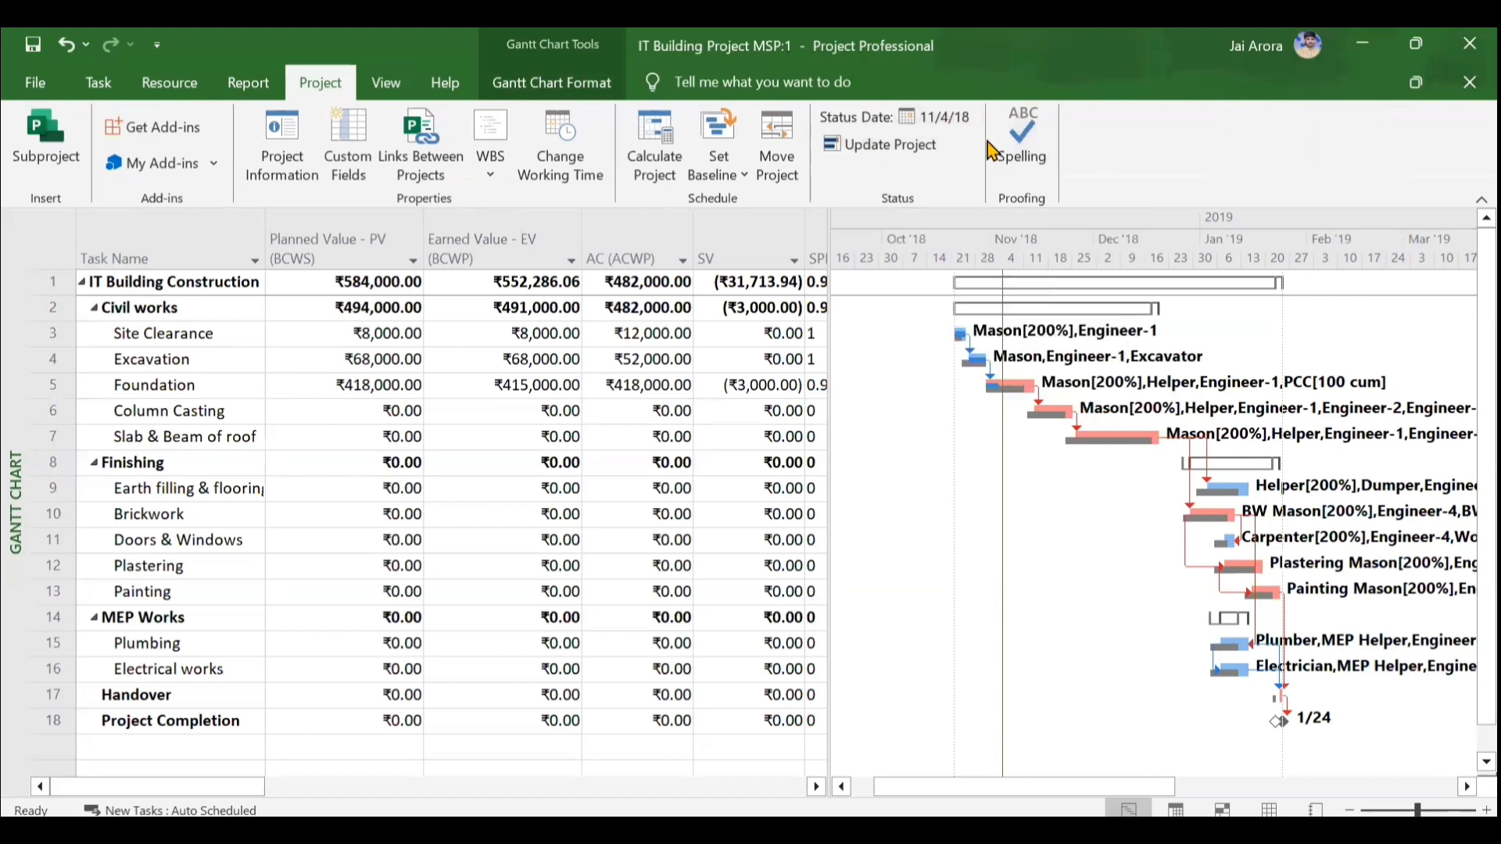
{"action": "left_click", "coordinate": [404, 88]}
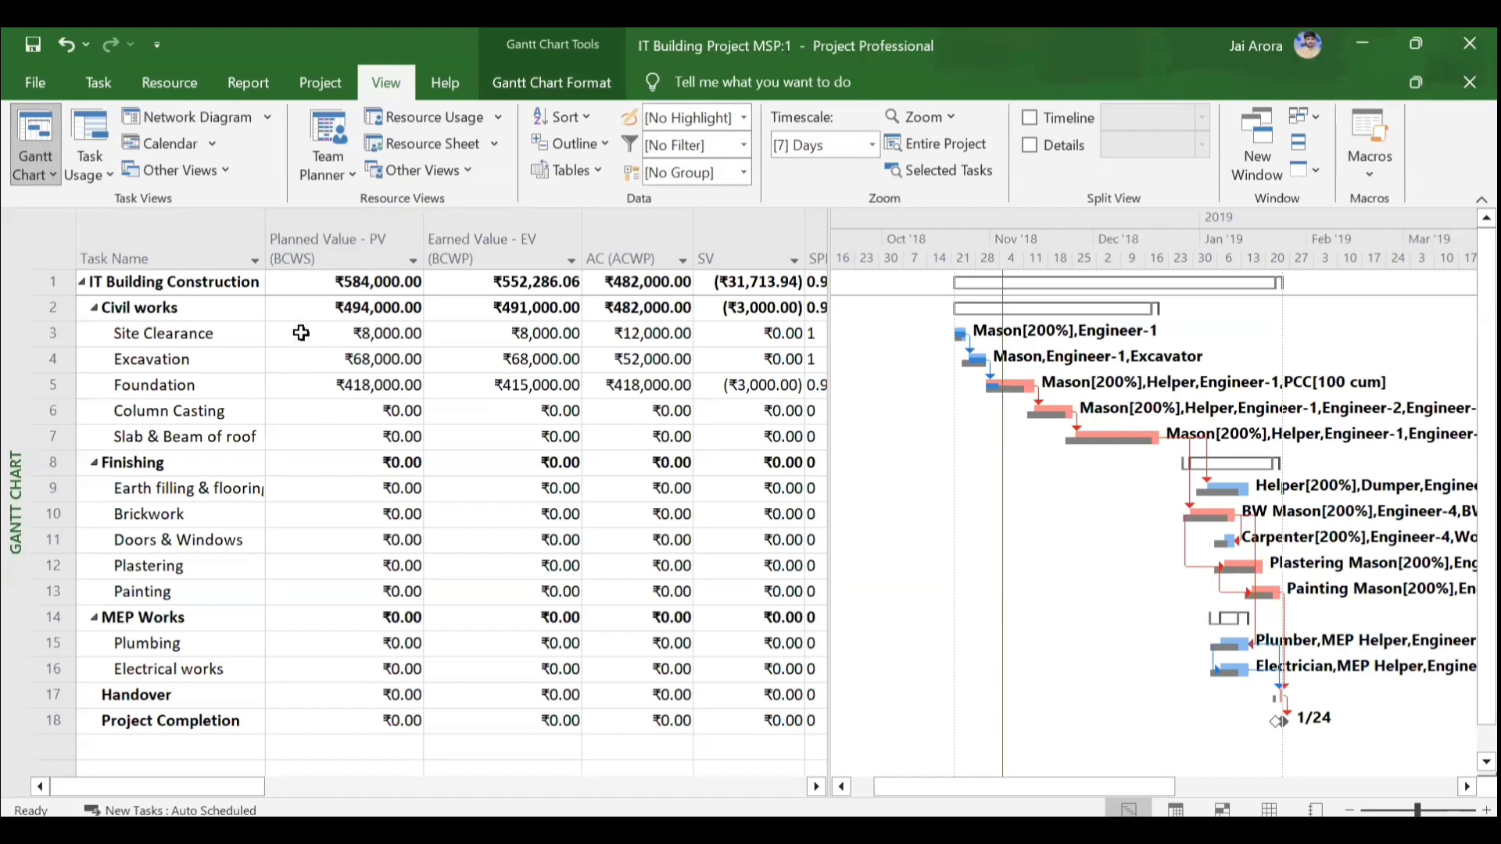
{"action": "scroll", "coordinate": [301, 333], "scroll_direction": "right", "scroll_amount": 10}
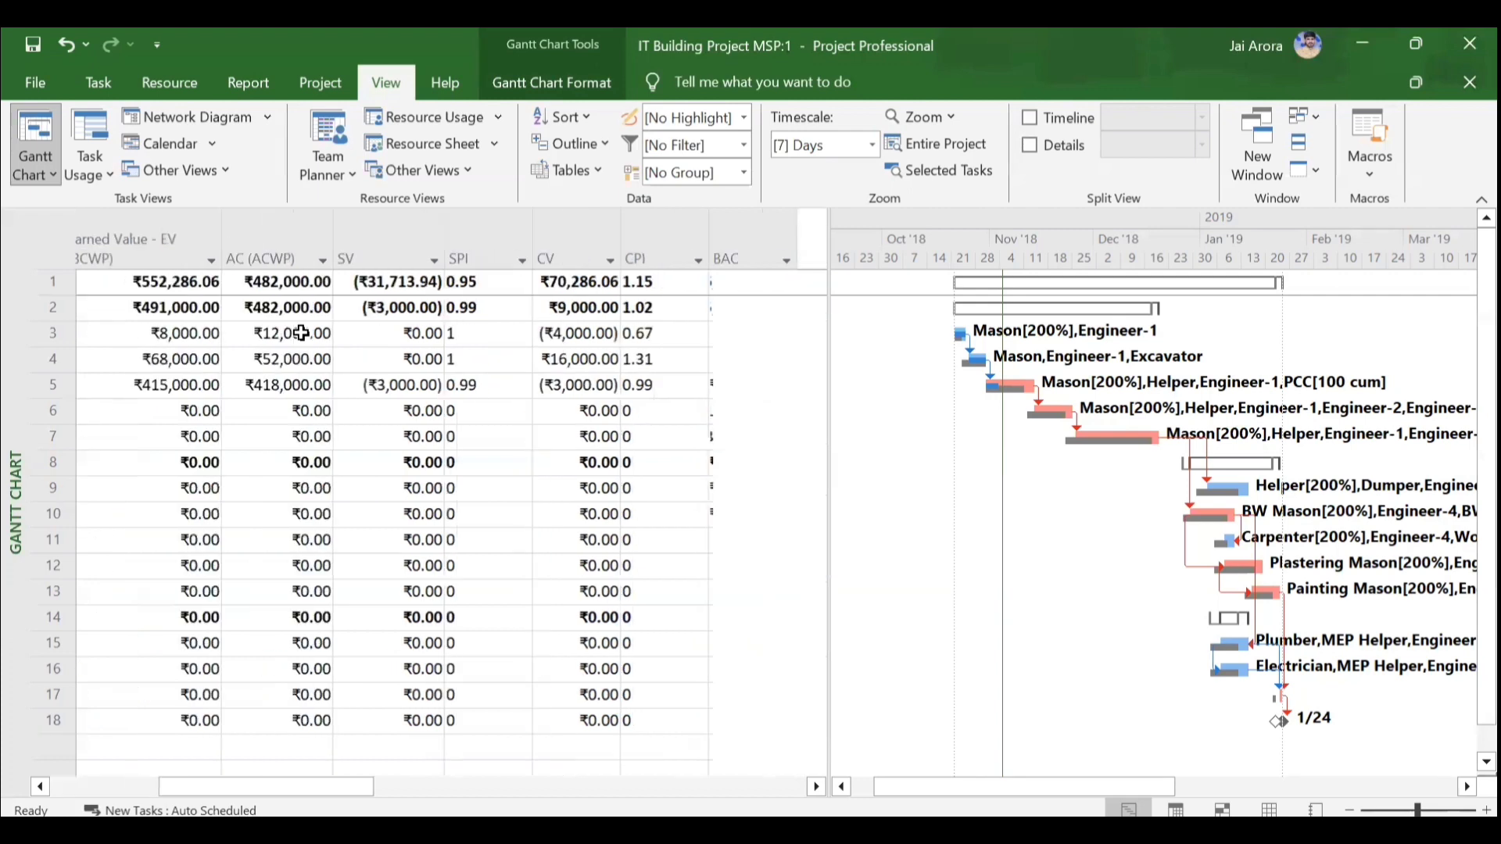
{"action": "scroll", "coordinate": [541, 359], "scroll_direction": "right", "scroll_amount": 3}
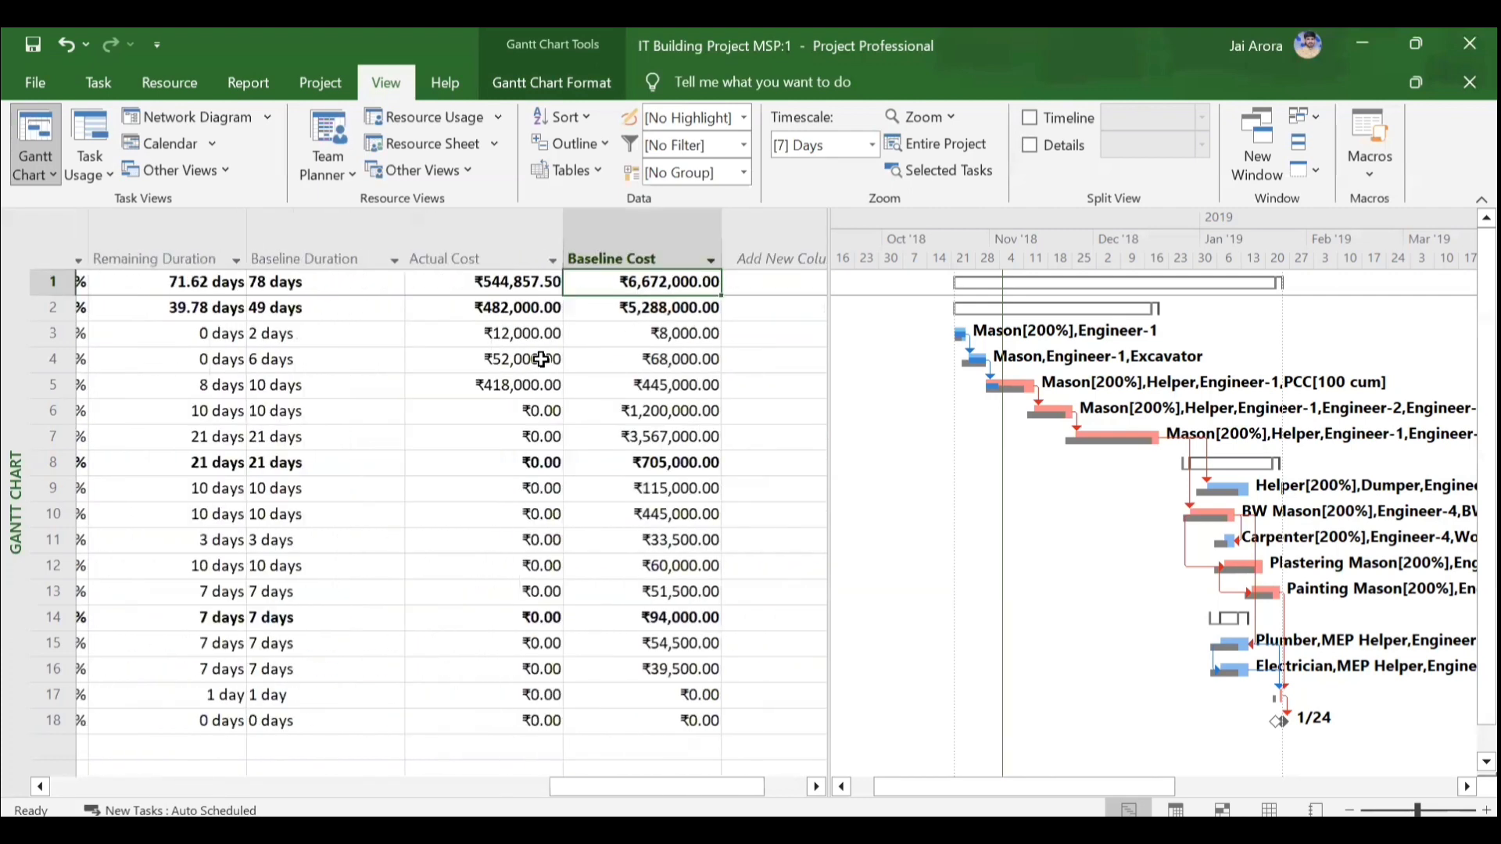
{"action": "left_click", "coordinate": [630, 335]}
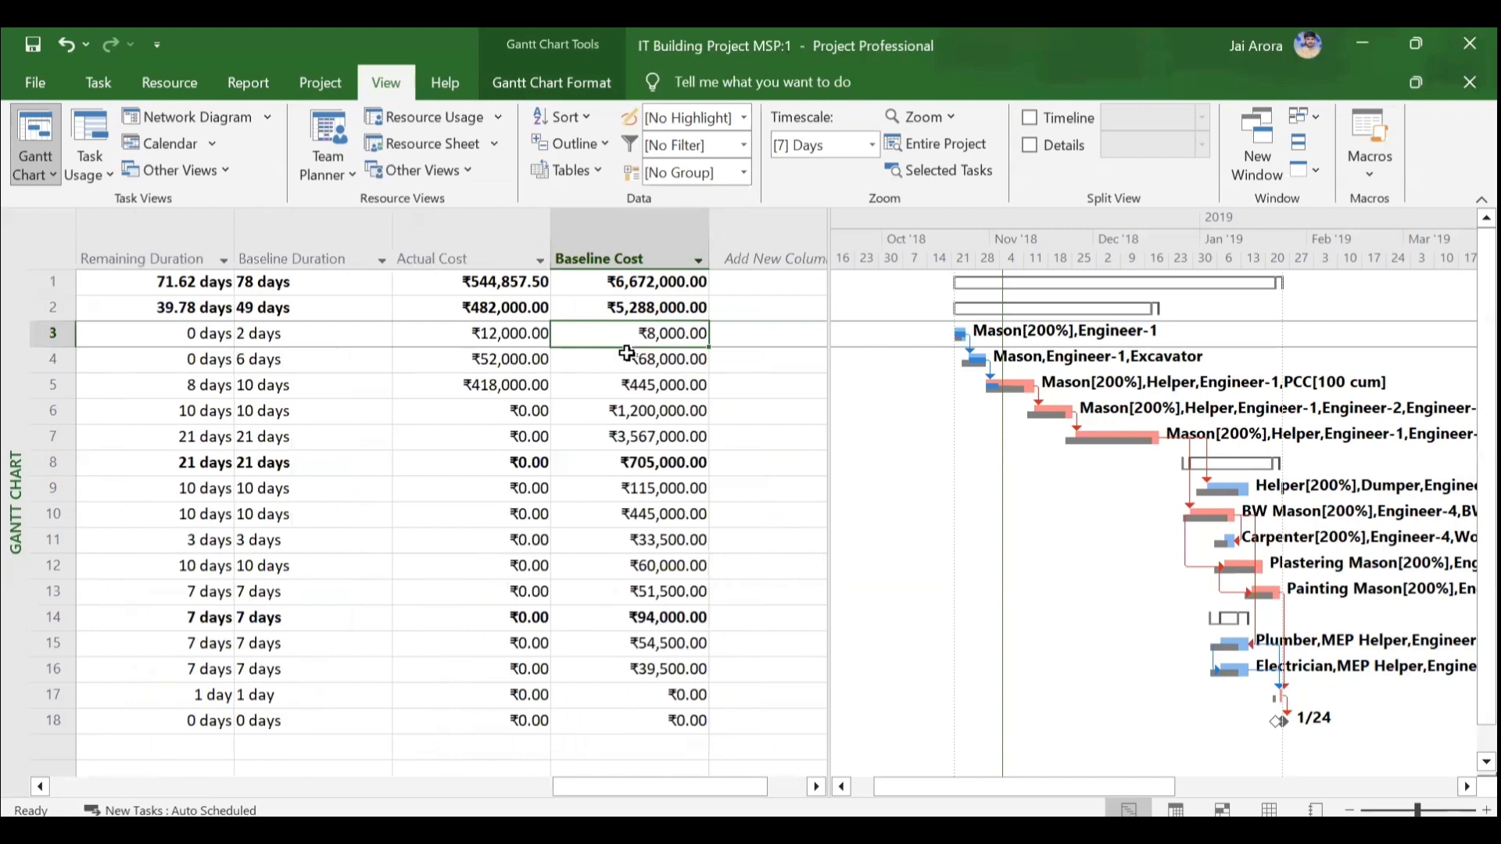
{"action": "left_click", "coordinate": [624, 361]}
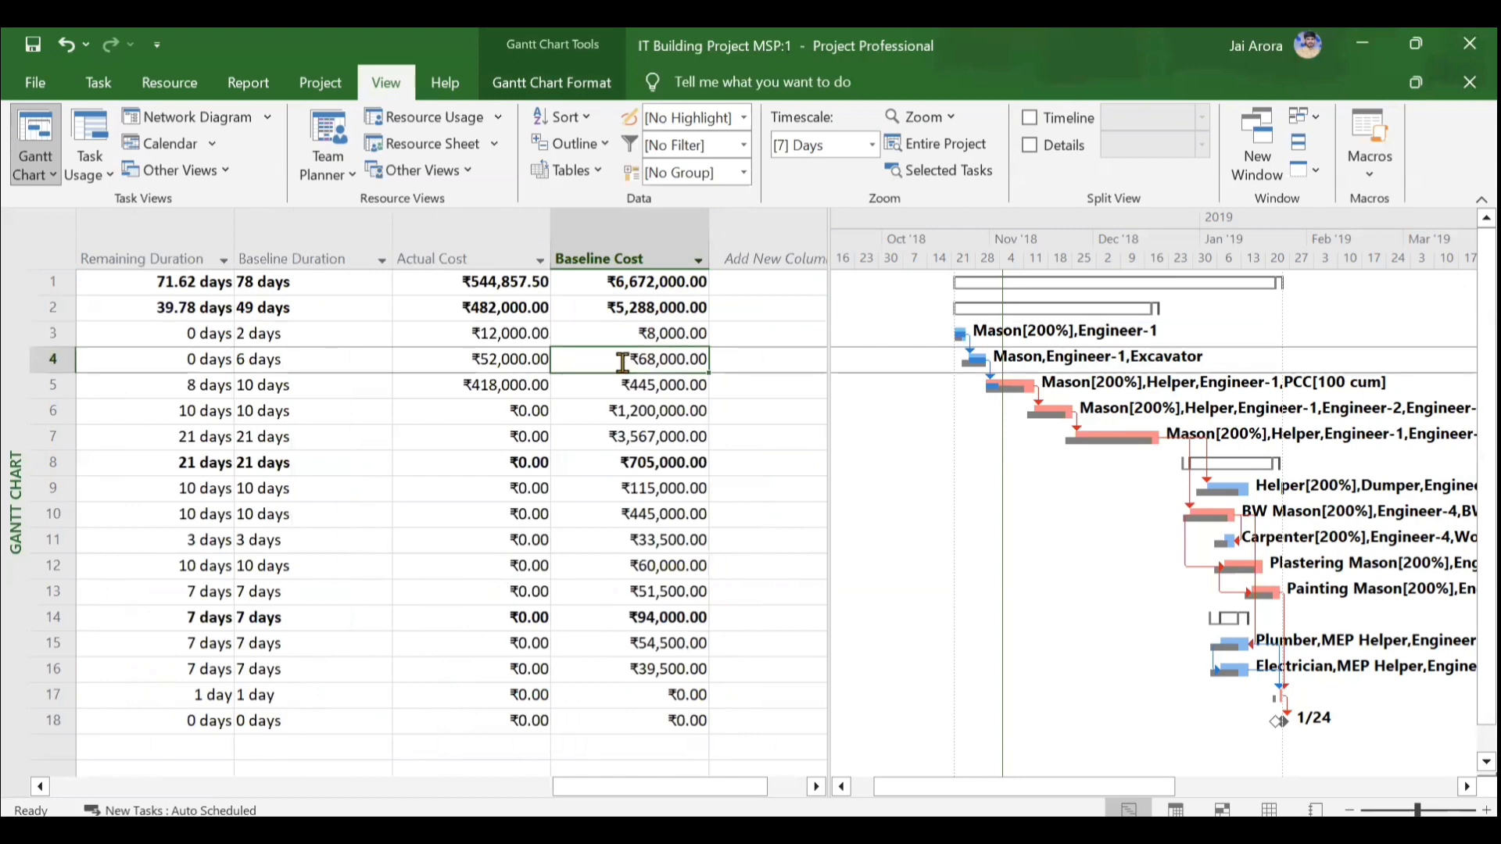
{"action": "scroll", "coordinate": [605, 361], "scroll_direction": "left", "scroll_amount": 12}
{"action": "scroll", "coordinate": [606, 362], "scroll_direction": "left", "scroll_amount": 3}
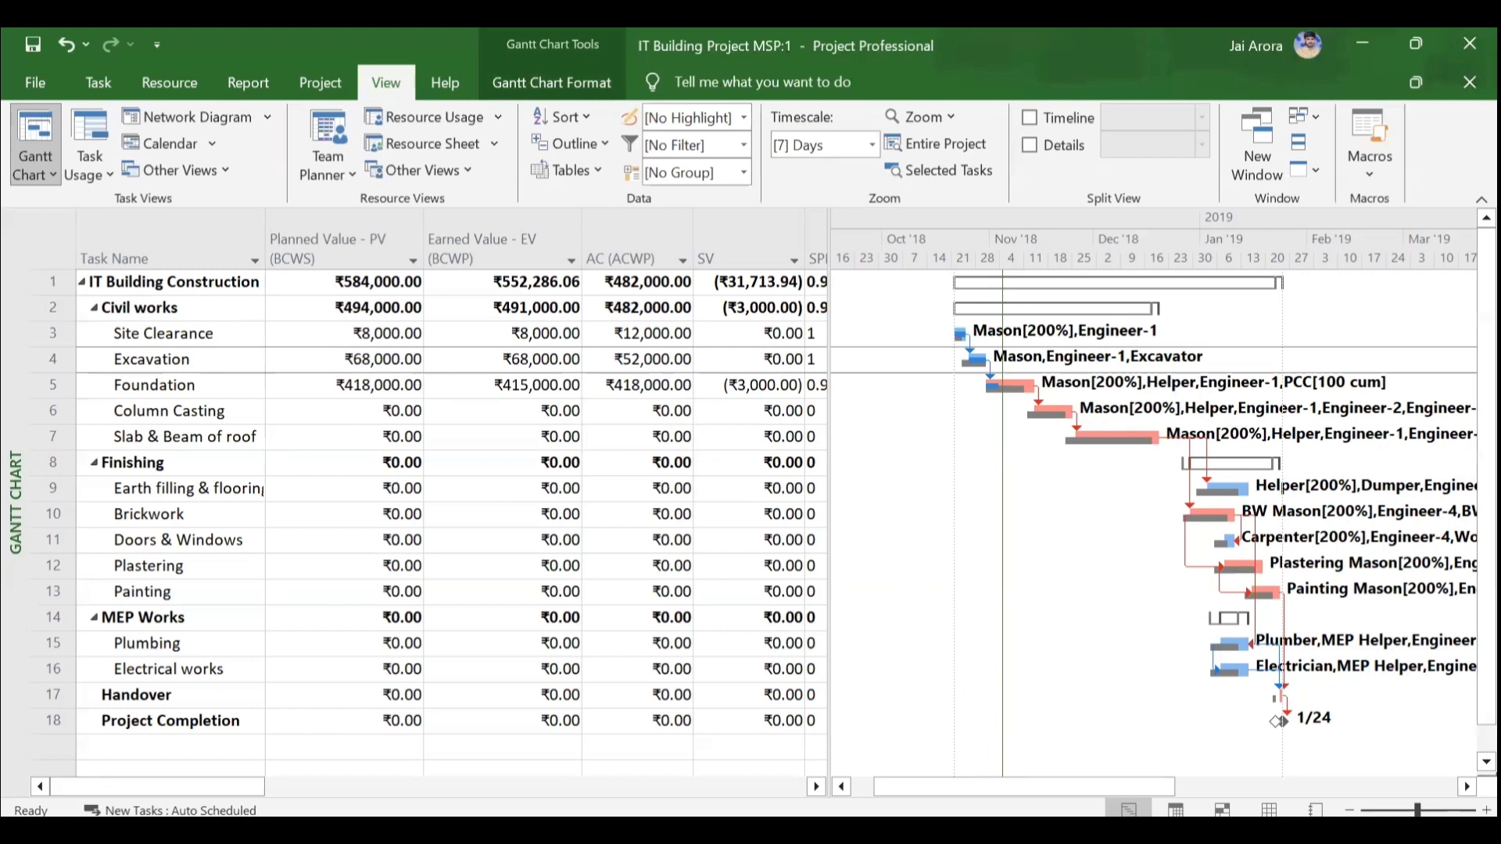
- Return to the Task Usage window and examine Site Clearance's daily work and actual cost from October 22 alongside its baseline and actual dates
{"action": "key", "text": "ctrl+F6"}
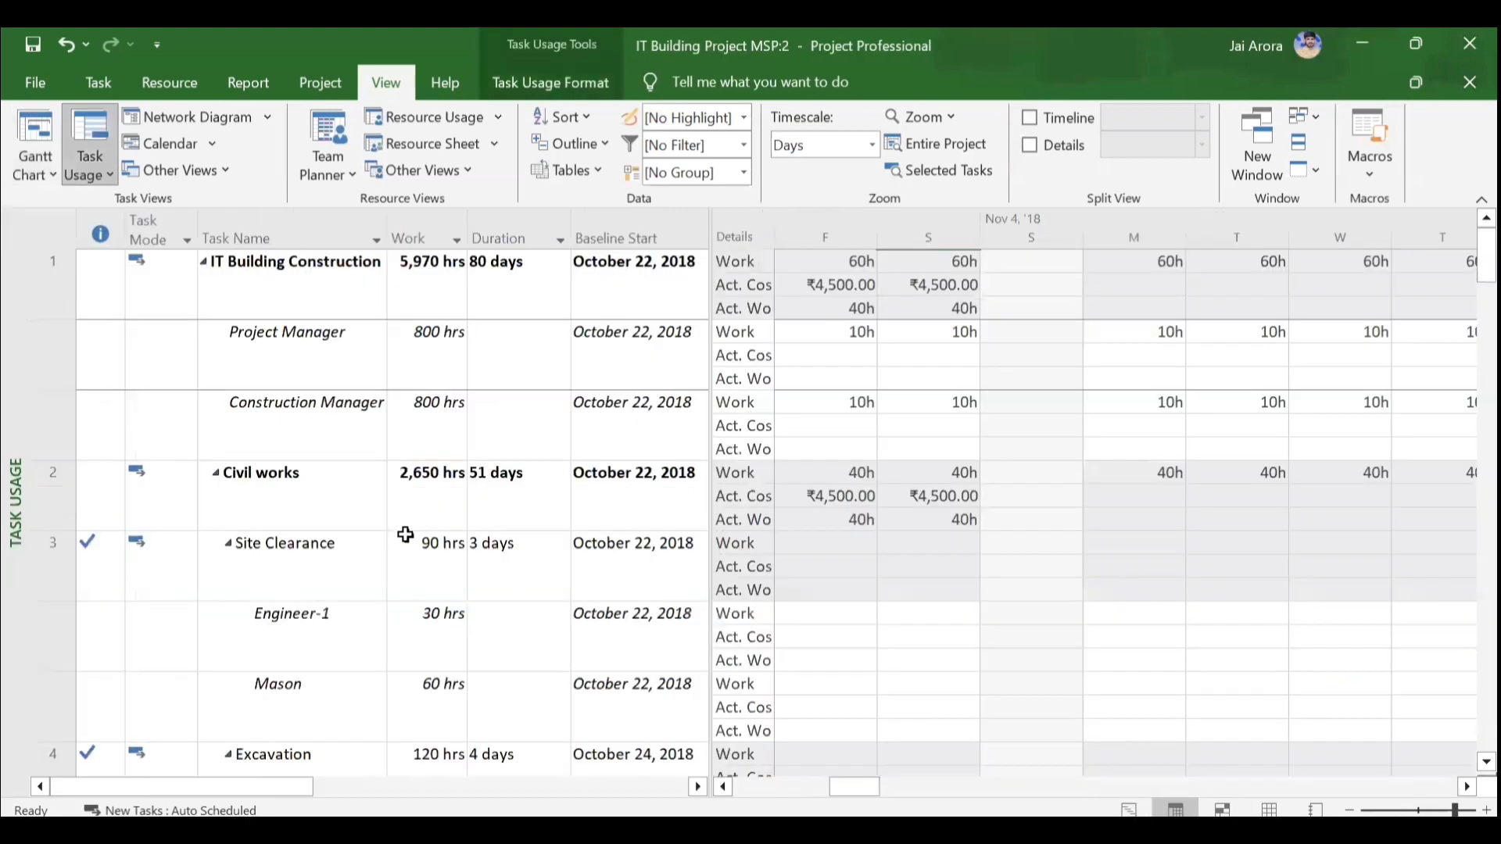
{"action": "scroll", "coordinate": [405, 534], "scroll_direction": "down", "scroll_amount": 1}
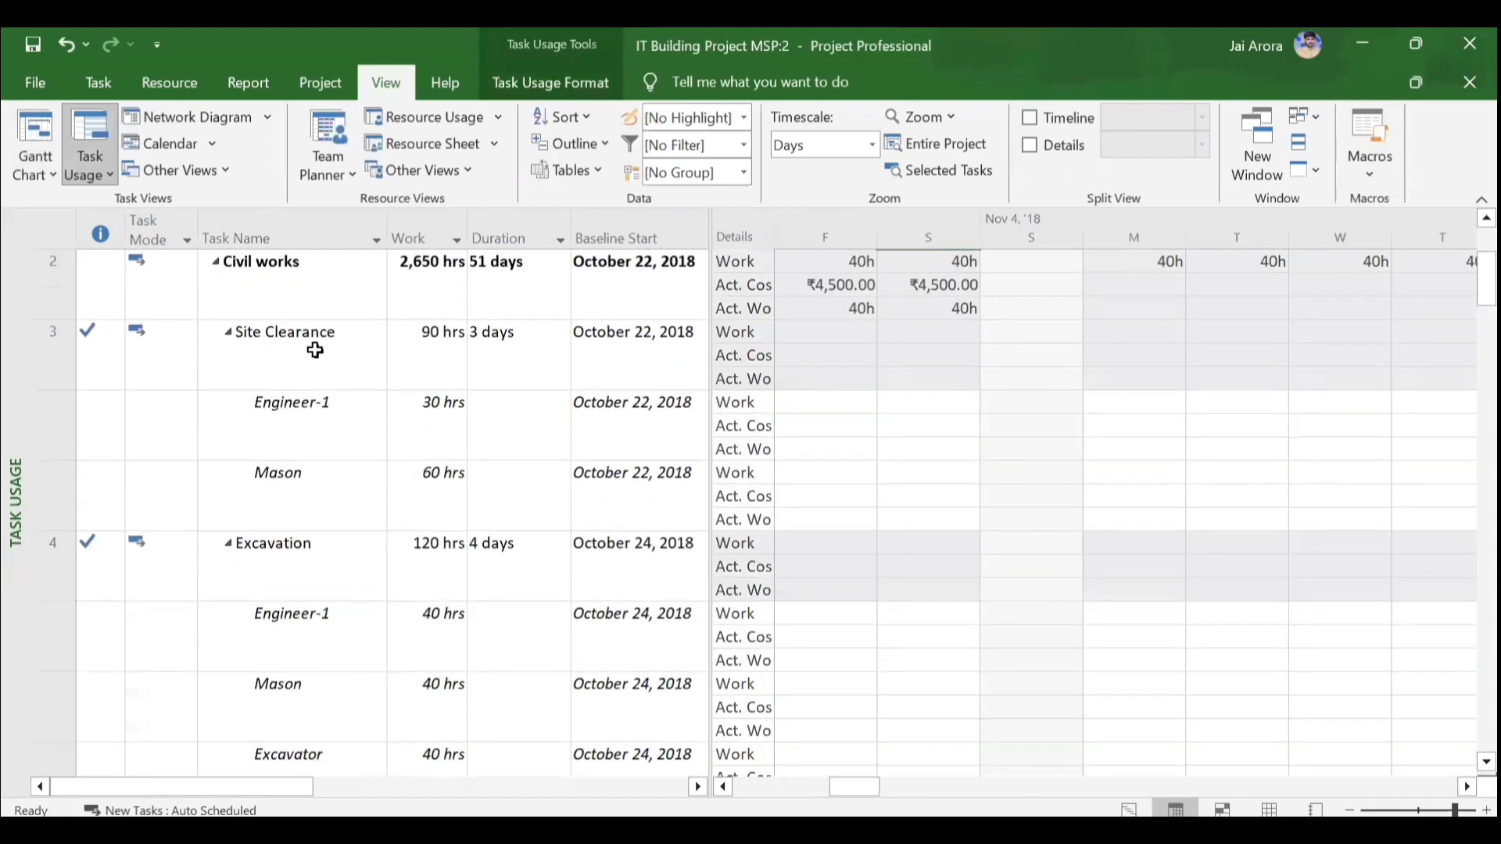
{"action": "left_click", "coordinate": [316, 349]}
{"action": "scroll", "coordinate": [975, 440], "scroll_direction": "left", "scroll_amount": 3}
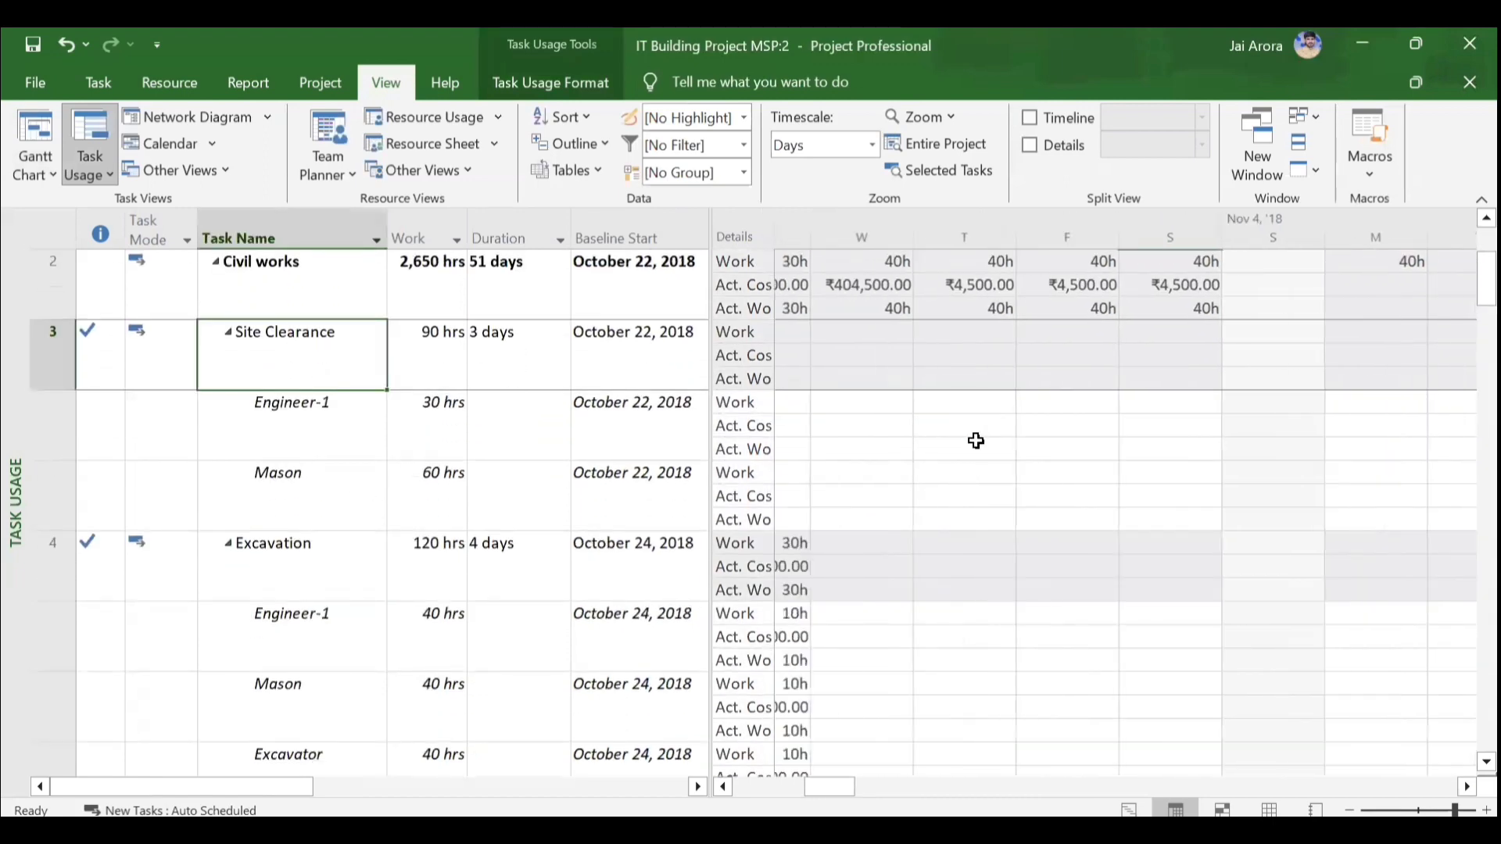
{"action": "scroll", "coordinate": [975, 441], "scroll_direction": "up", "scroll_amount": 1}
{"action": "scroll", "coordinate": [976, 441], "scroll_direction": "left", "scroll_amount": 3}
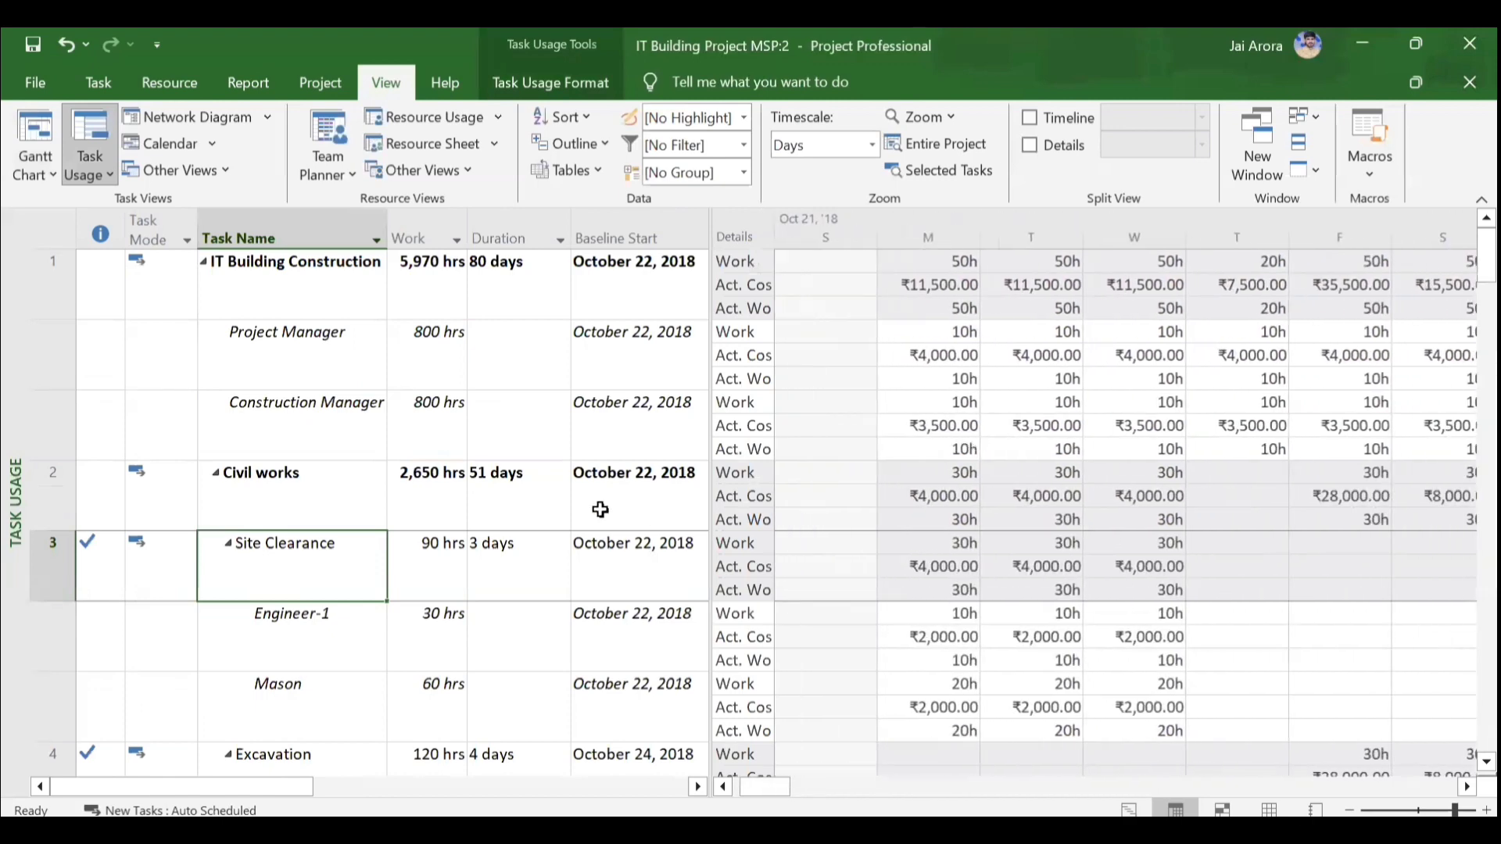
{"action": "scroll", "coordinate": [610, 572], "scroll_direction": "right", "scroll_amount": 2}
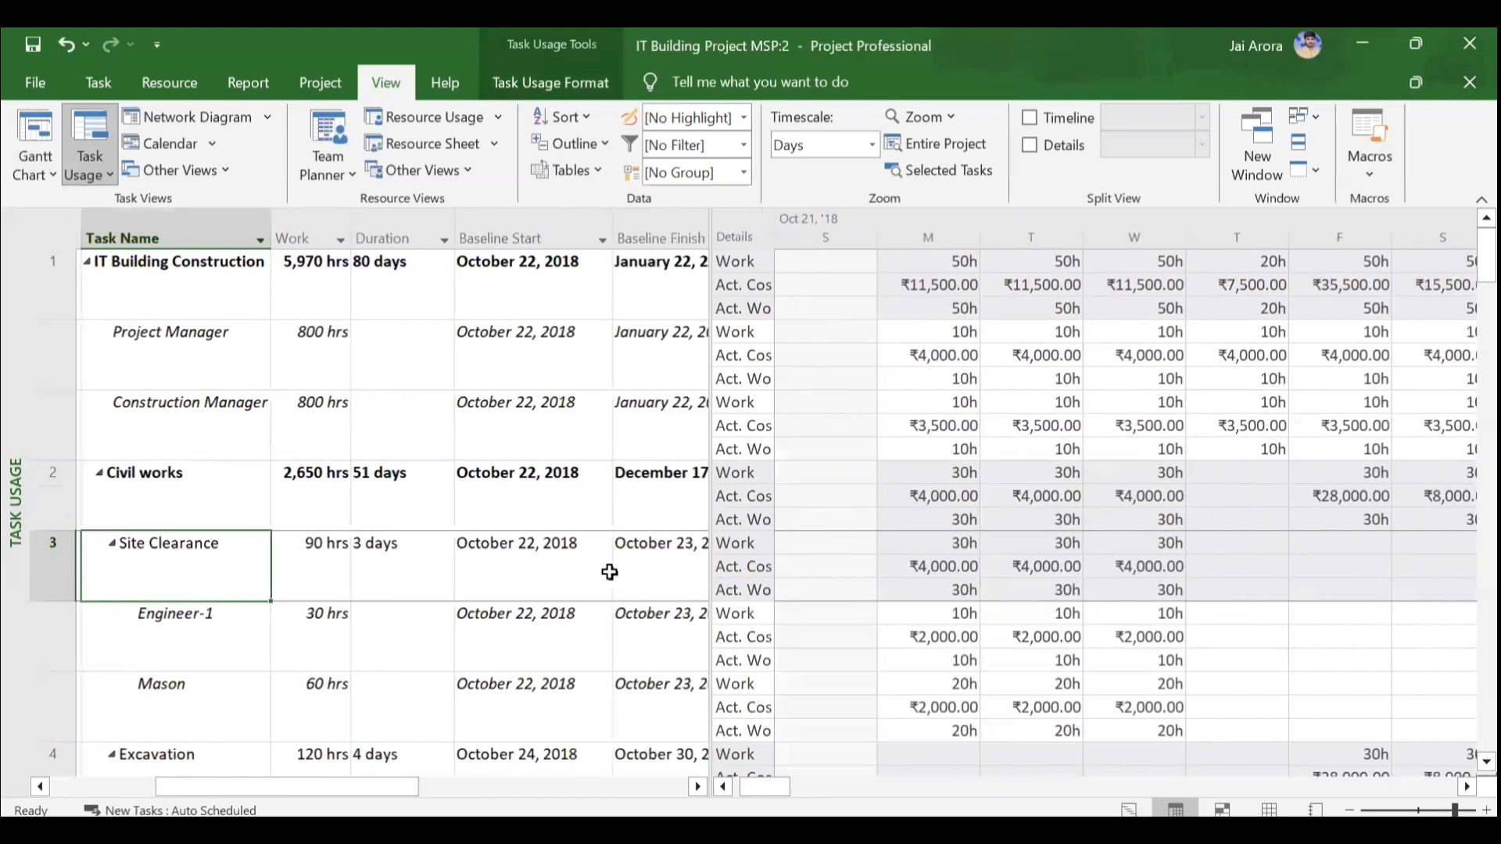
{"action": "scroll", "coordinate": [610, 573], "scroll_direction": "right", "scroll_amount": 2}
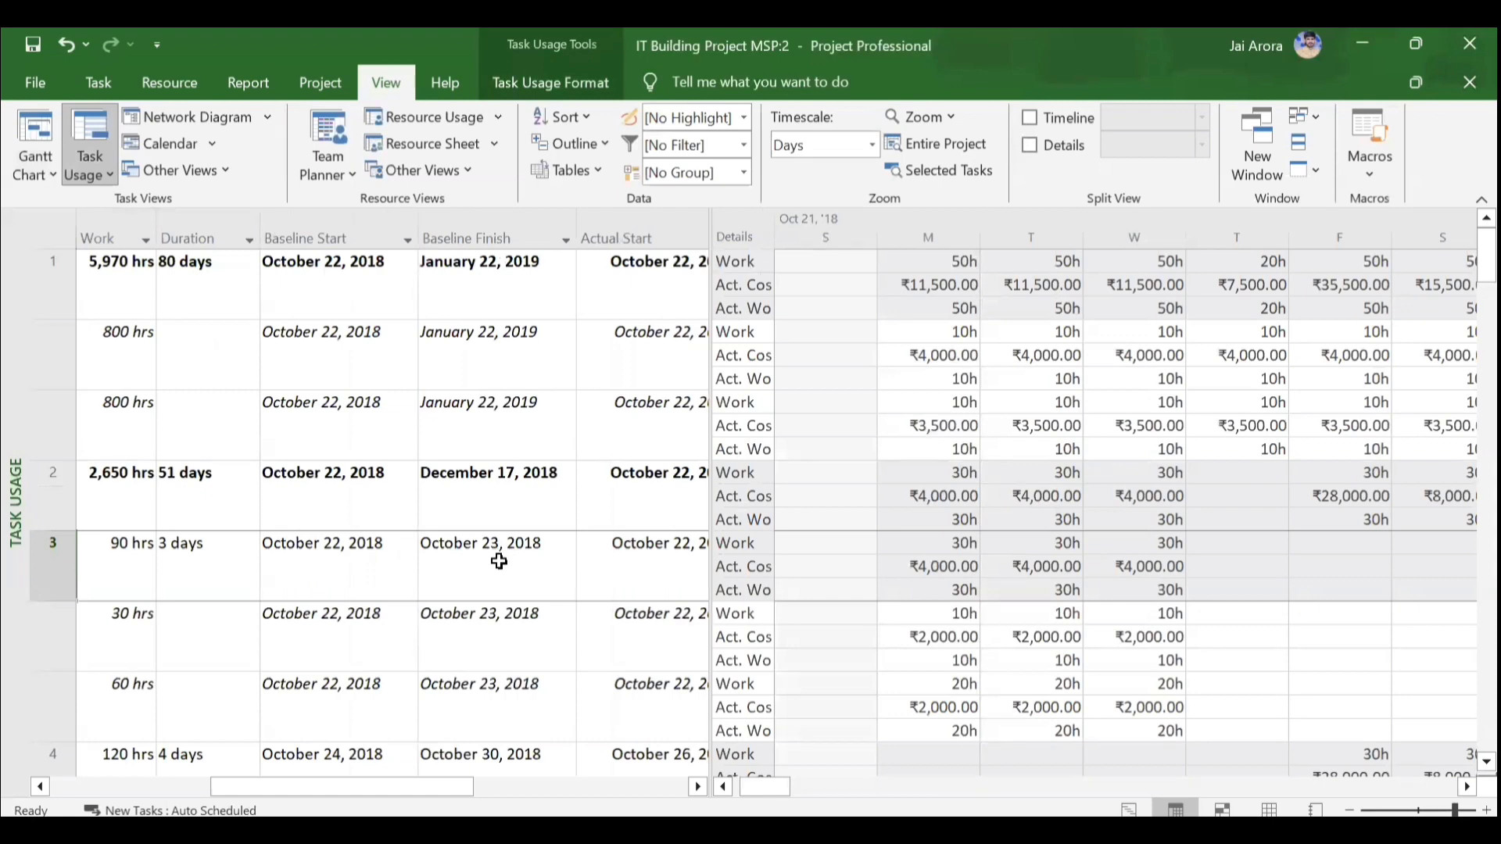
- Examine Site Clearance's actual costs for October 22 and 23, including the daily costs of Engineer-1 and Mason
{"action": "left_click", "coordinate": [924, 239]}
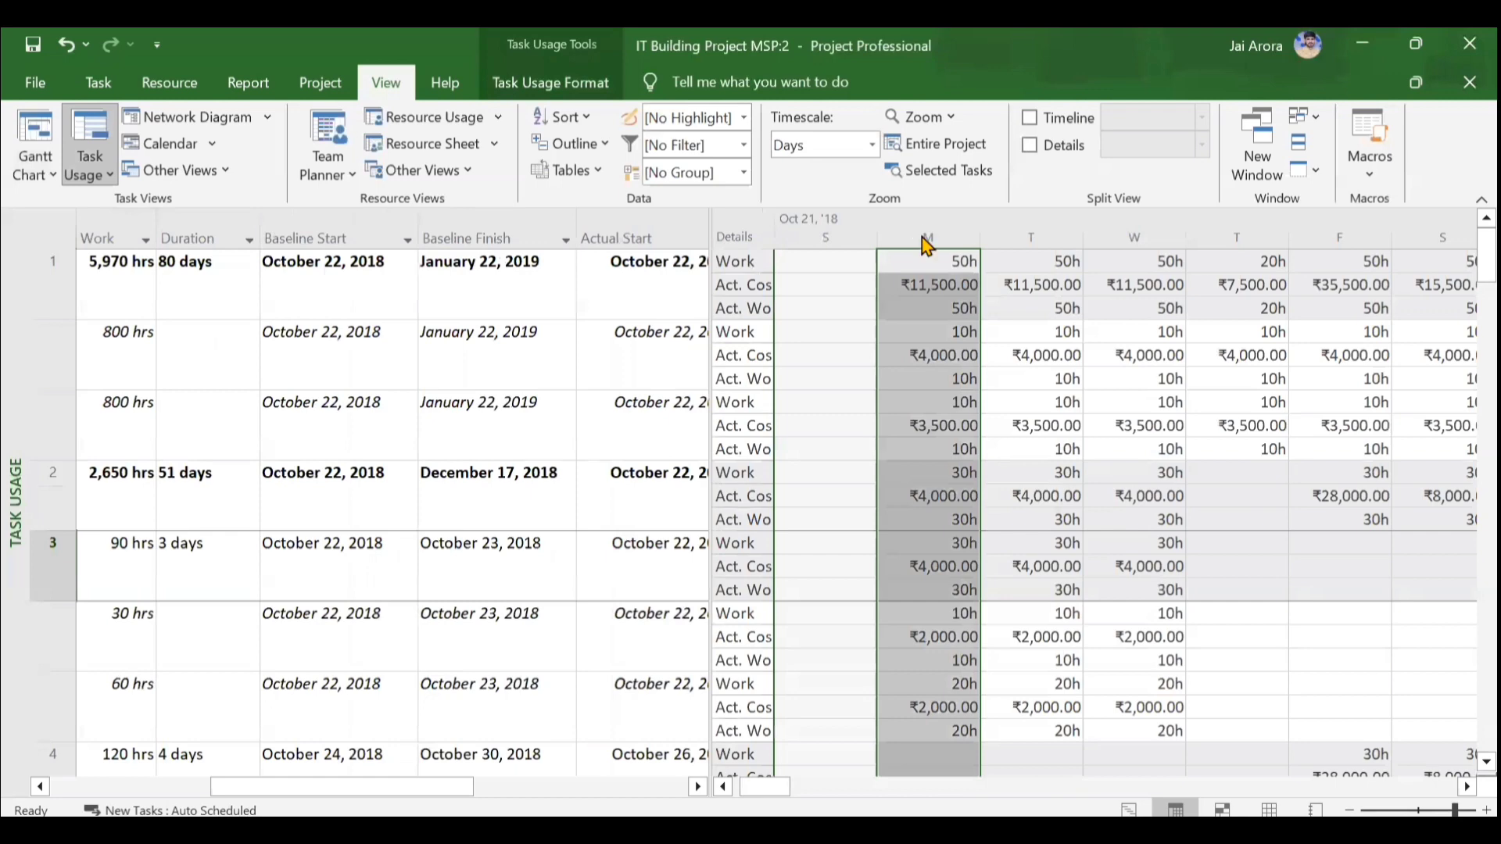
{"action": "left_click", "coordinate": [1015, 232], "text": "shift"}
{"action": "scroll", "coordinate": [967, 562], "scroll_direction": "down", "scroll_amount": 3}
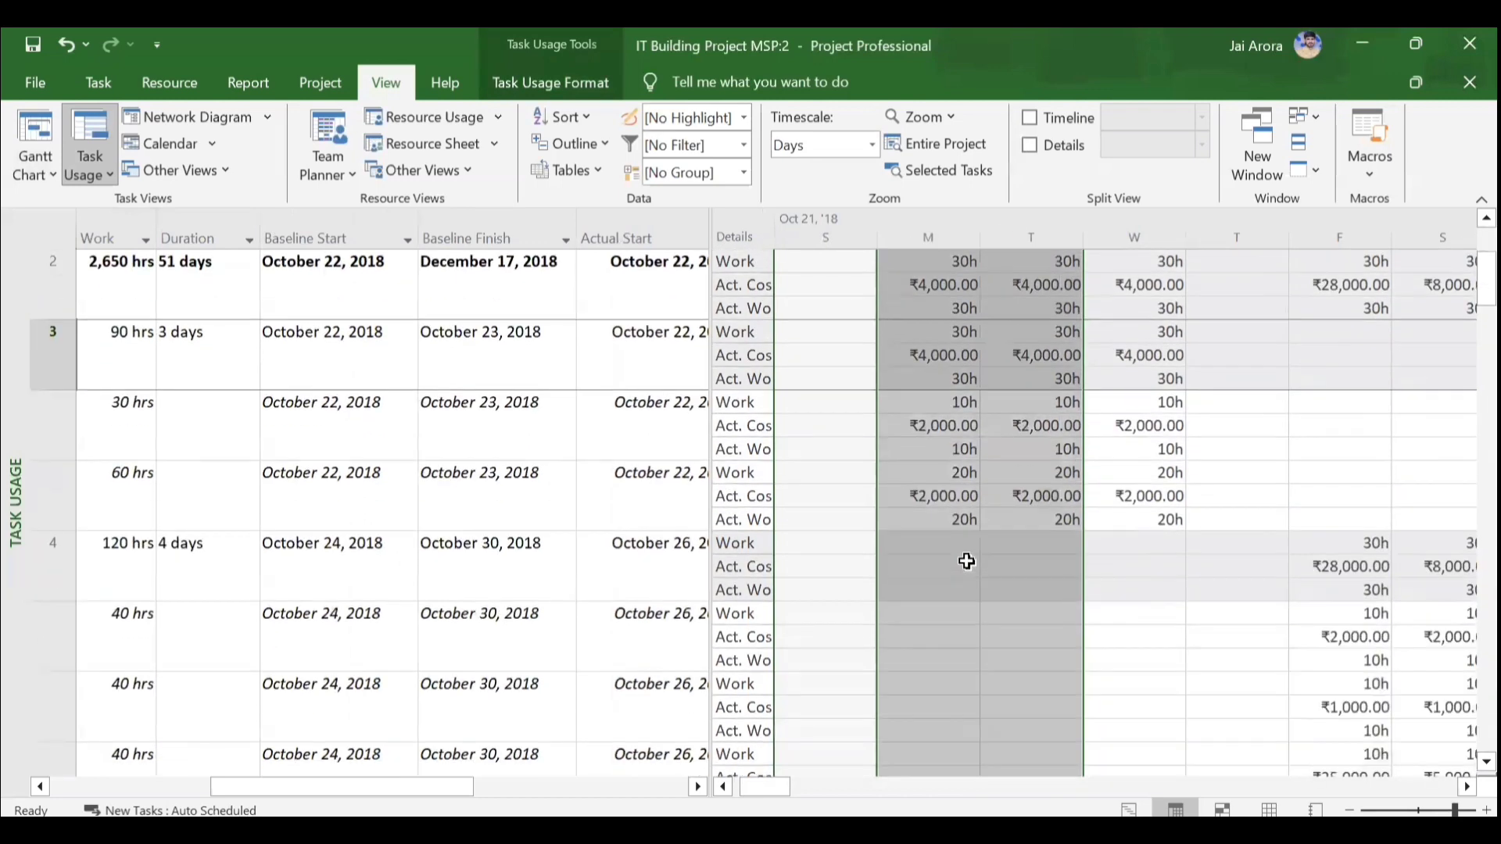
{"action": "scroll", "coordinate": [967, 562], "scroll_direction": "left", "scroll_amount": 2}
{"action": "scroll", "coordinate": [442, 550], "scroll_direction": "left", "scroll_amount": 3}
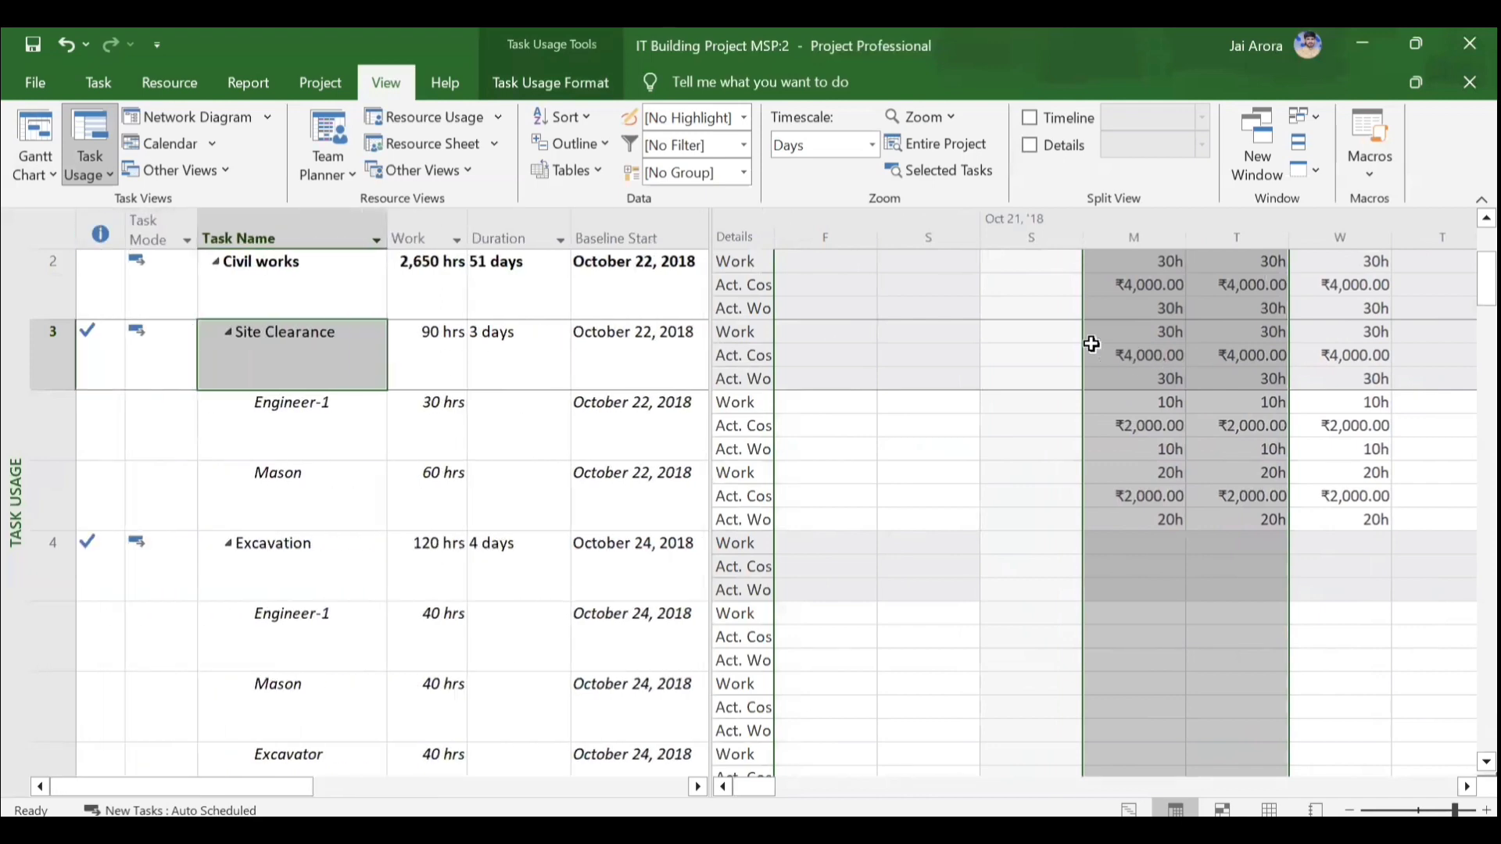
{"action": "left_click", "coordinate": [334, 422]}
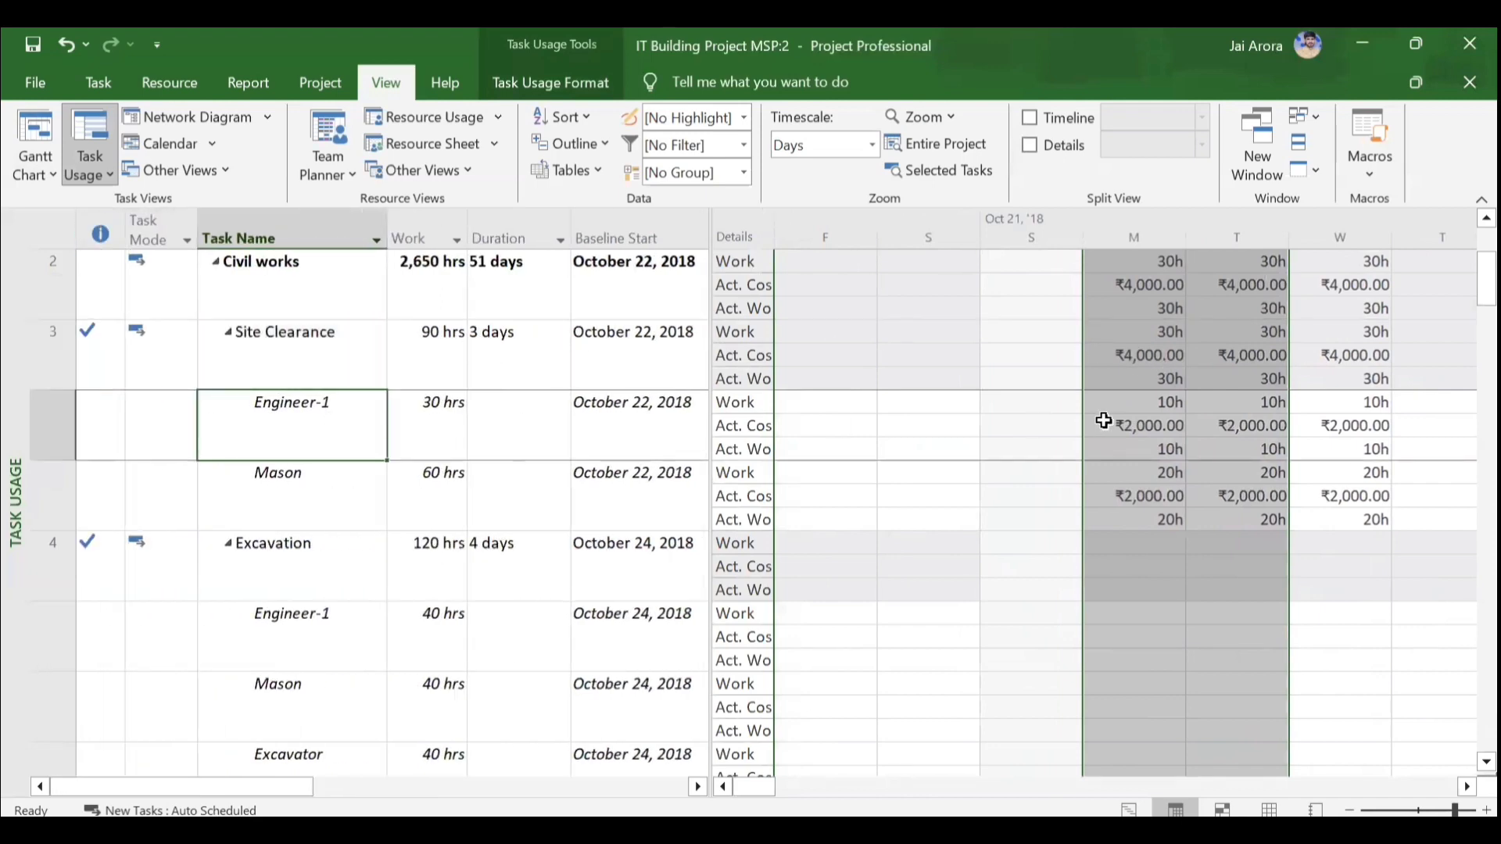
{"action": "left_click", "coordinate": [1143, 423]}
{"action": "left_click", "coordinate": [1230, 426]}
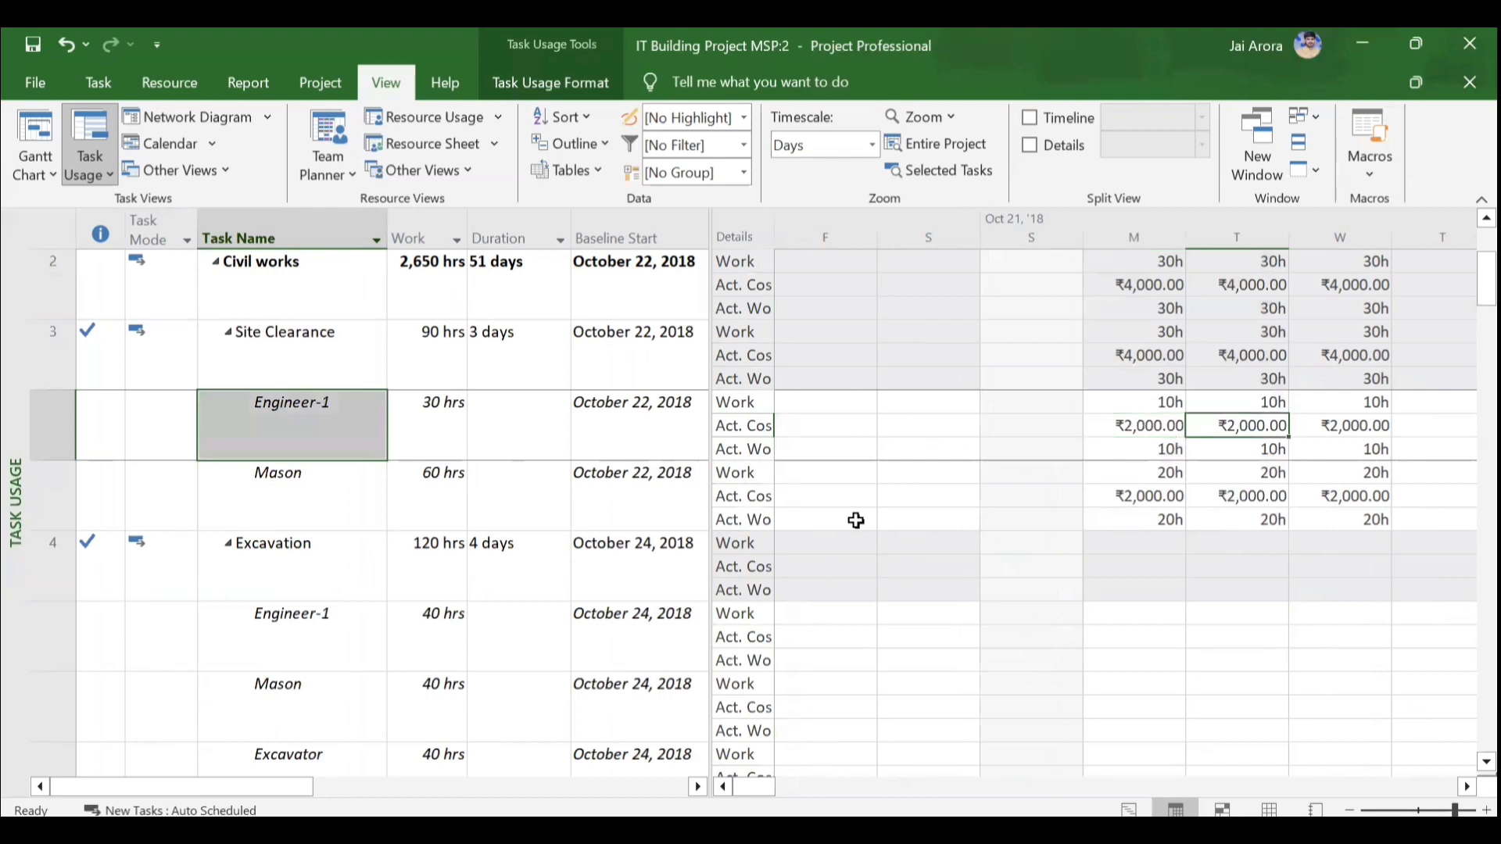
{"action": "left_click", "coordinate": [278, 512]}
{"action": "left_click", "coordinate": [1128, 496]}
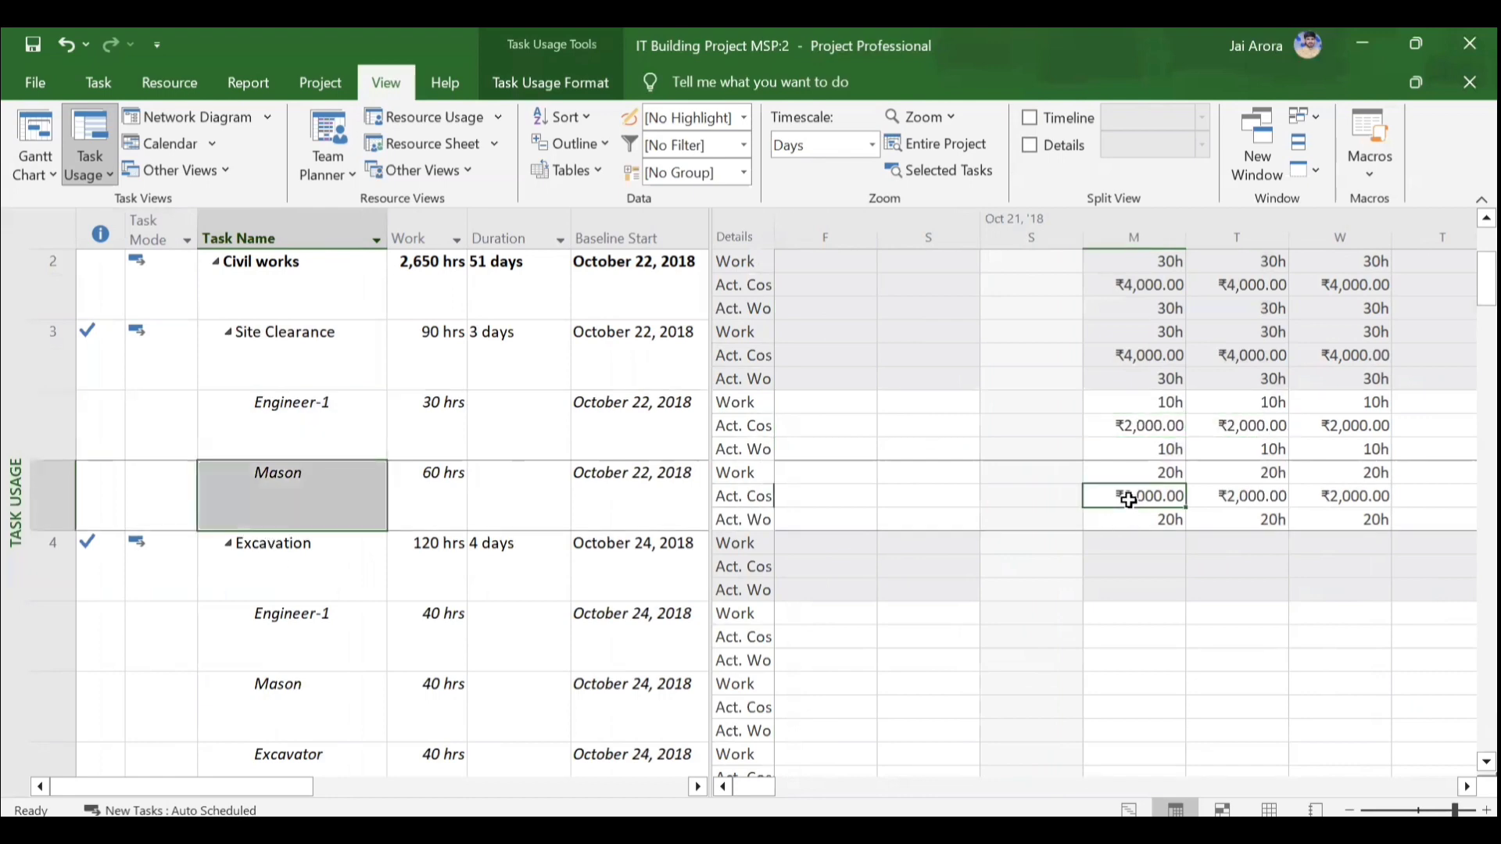
{"action": "left_click", "coordinate": [1224, 497]}
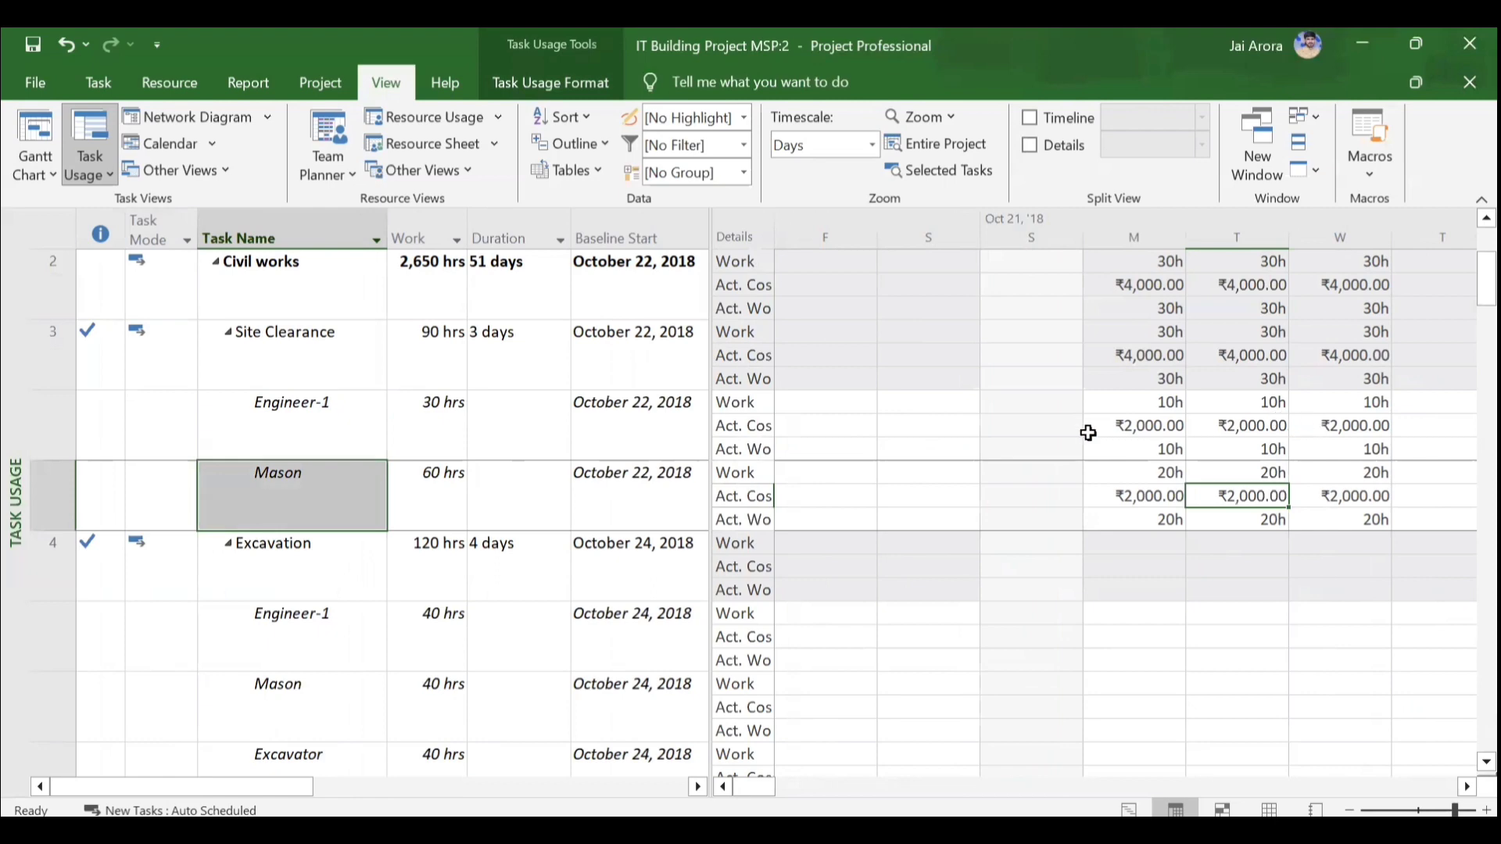
- Switch to the Gantt Chart window and check Foundation's planned value
{"action": "mouse_move", "coordinate": [990, 829]}
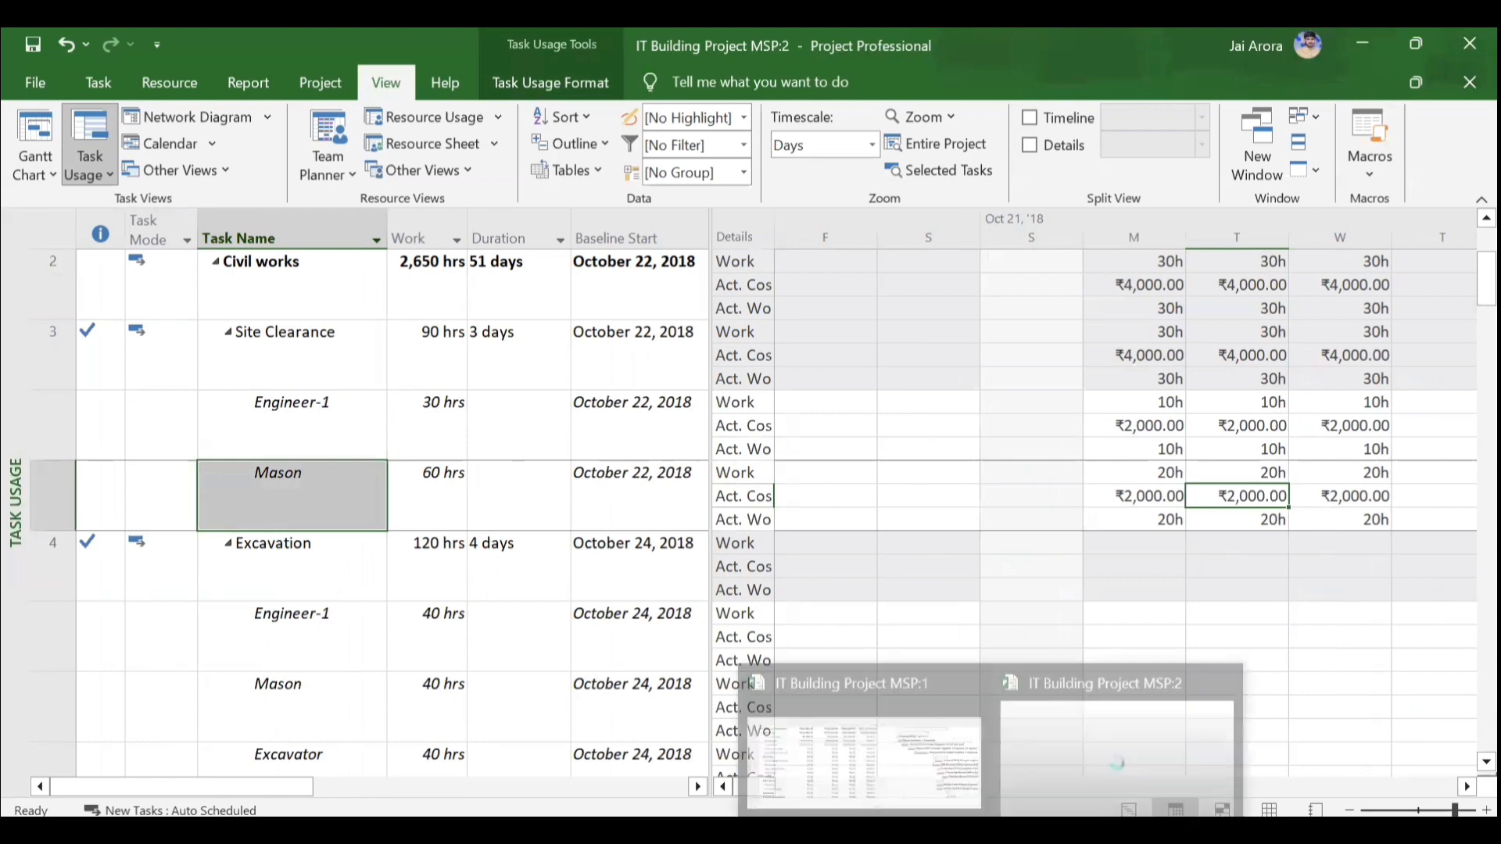
{"action": "left_click", "coordinate": [850, 735]}
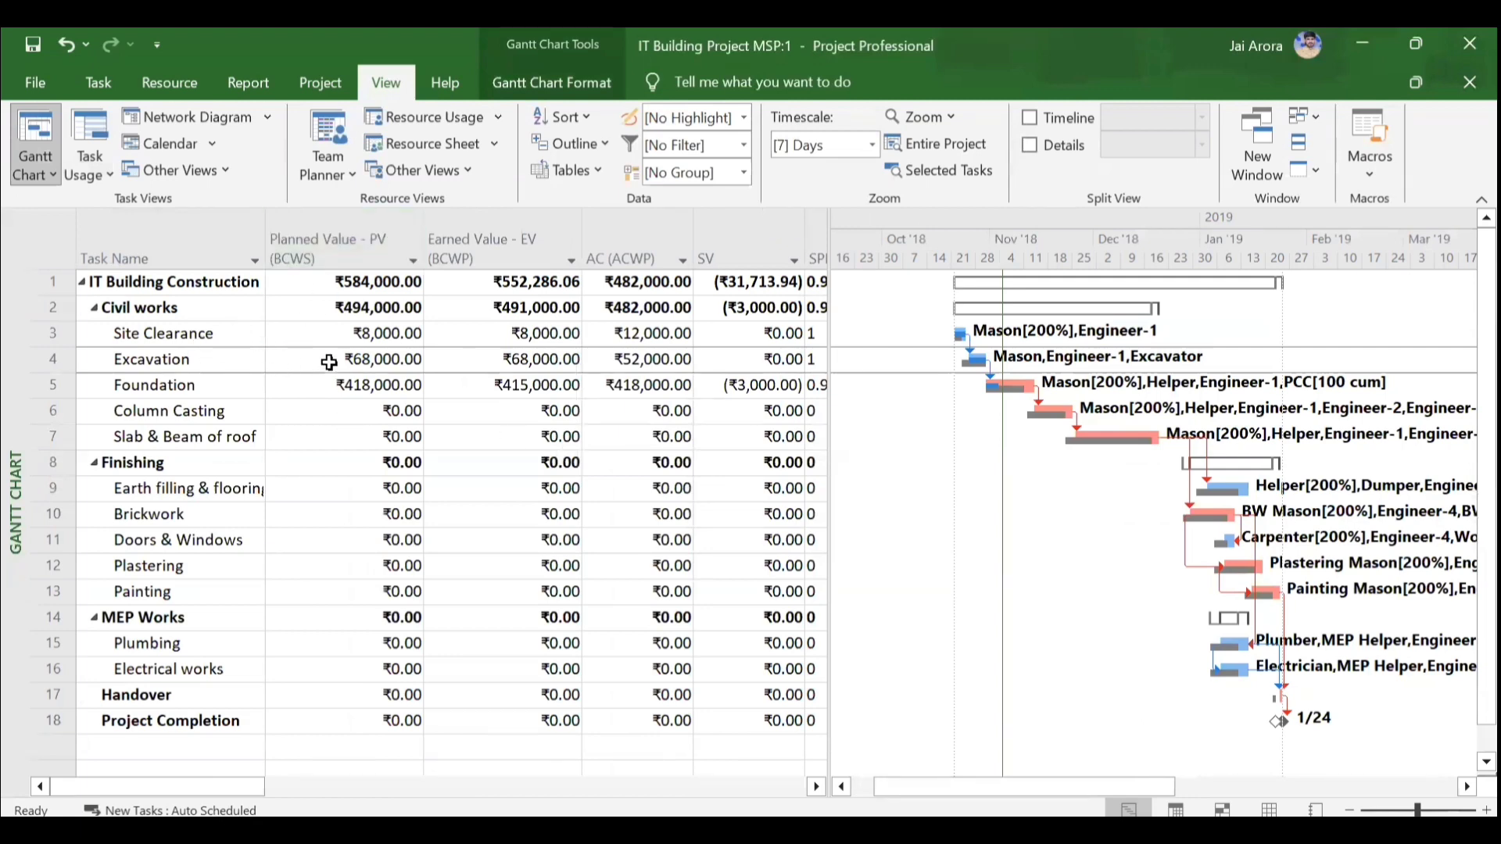
{"action": "left_click", "coordinate": [233, 388]}
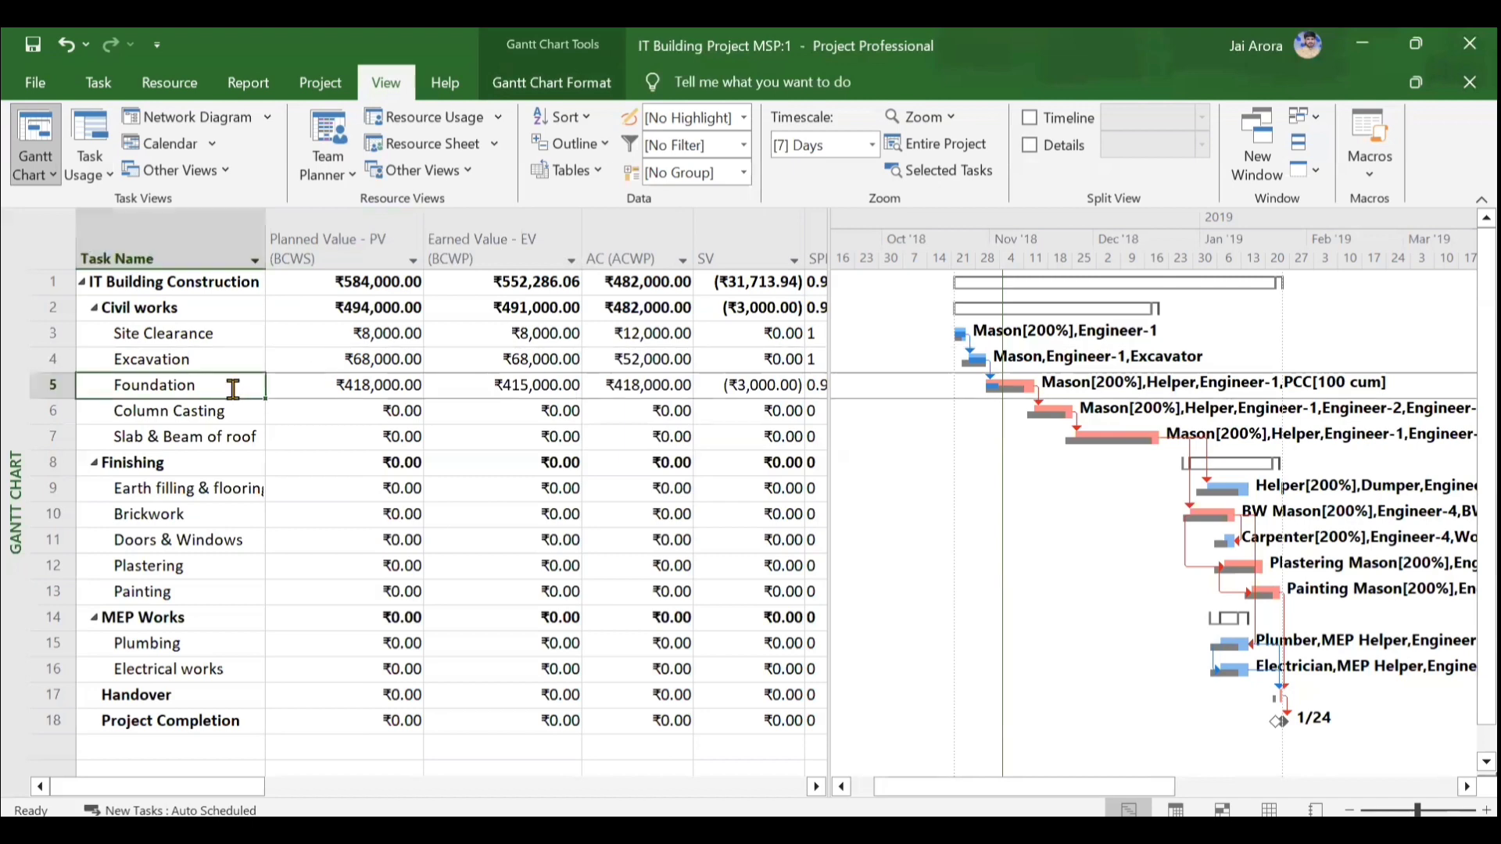
{"action": "left_click", "coordinate": [303, 387]}
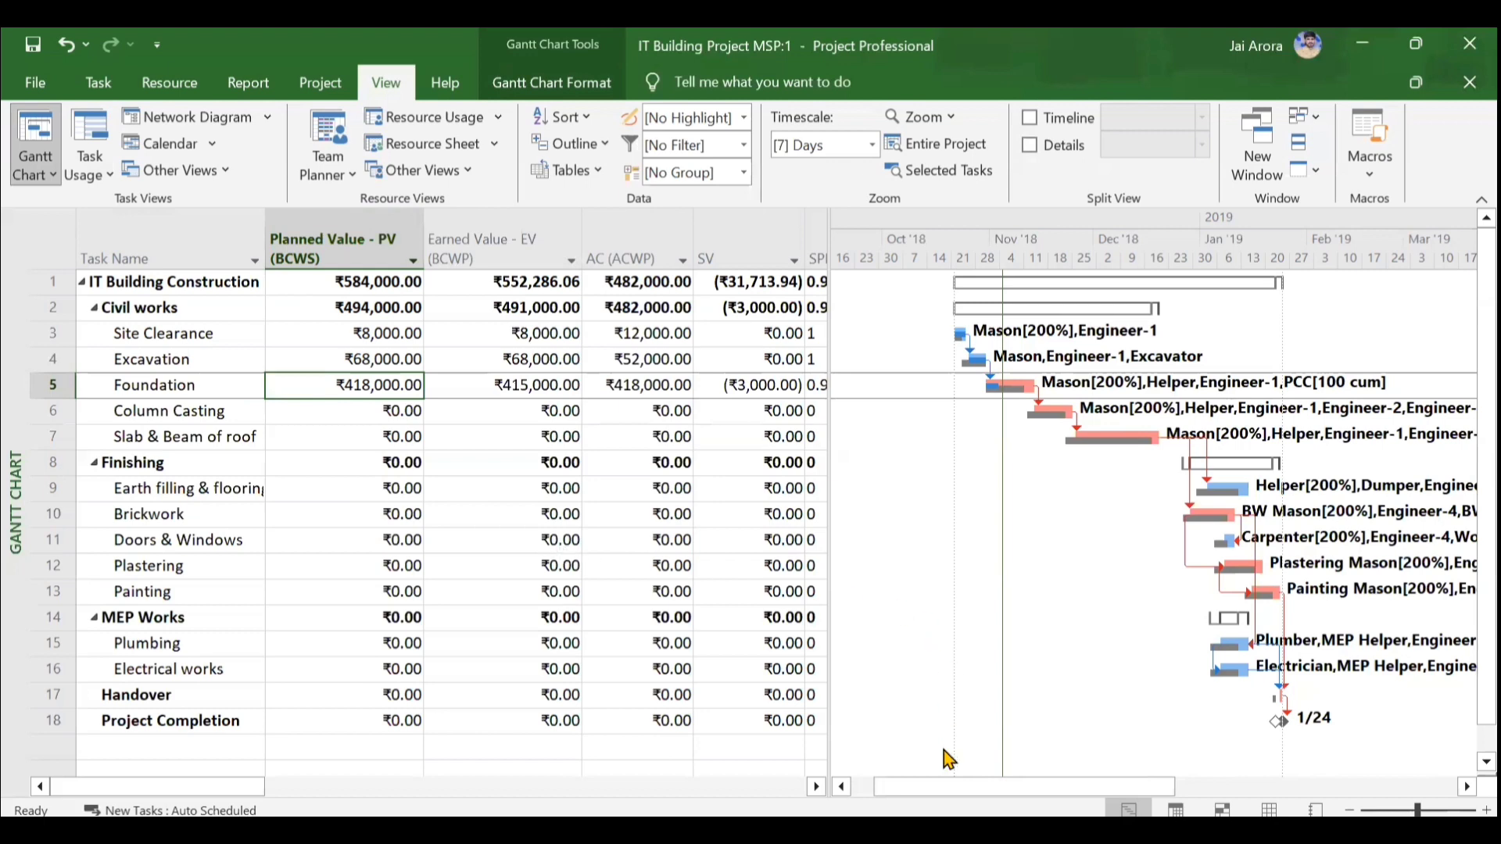
- Return to the Task Usage window and examine Foundation's baseline and actual start and finish dates
{"action": "mouse_move", "coordinate": [990, 836]}
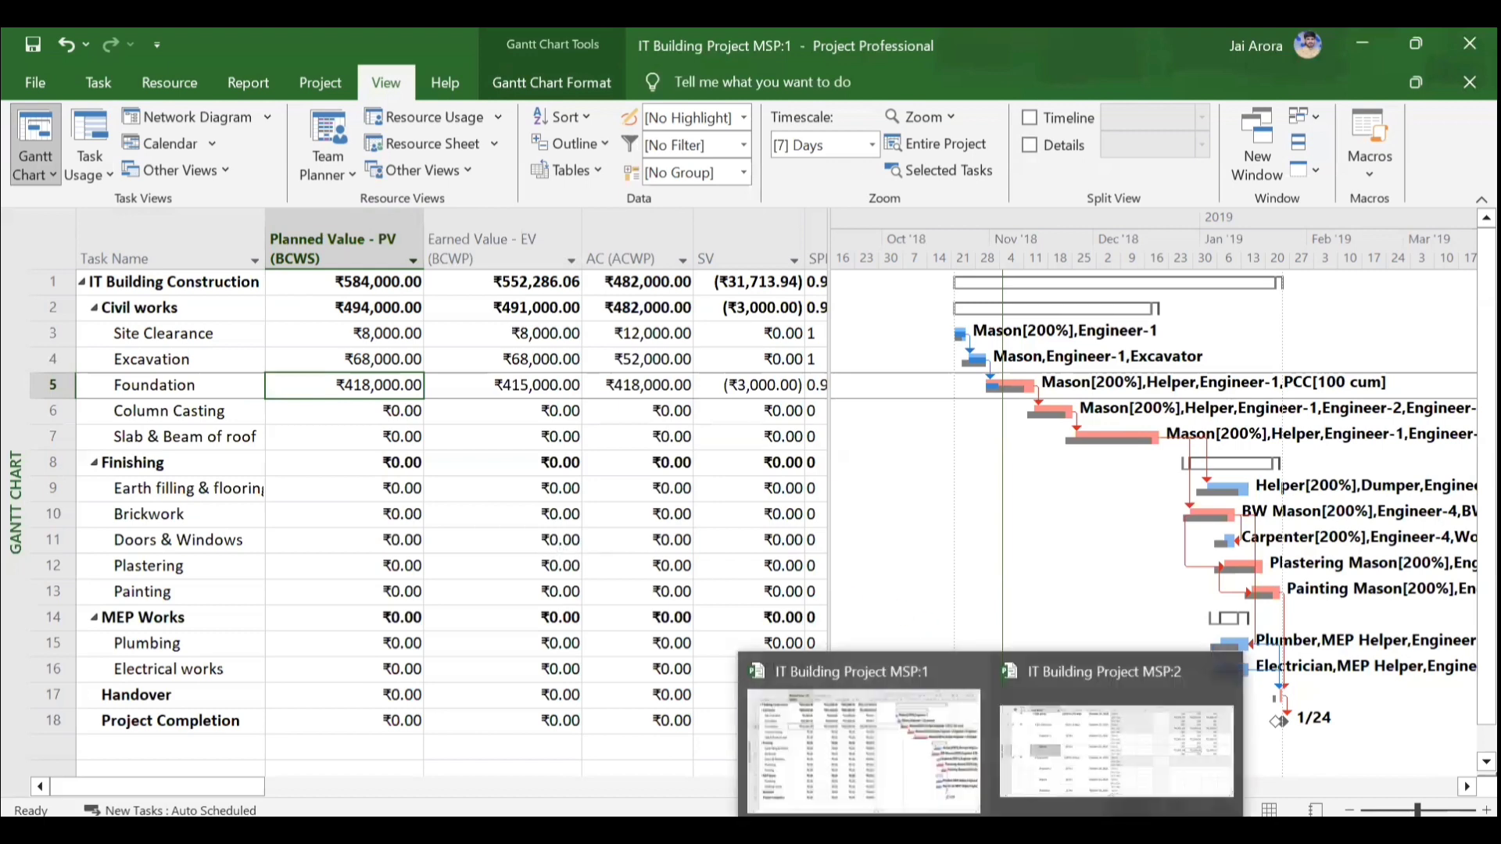
{"action": "left_click", "coordinate": [1109, 762]}
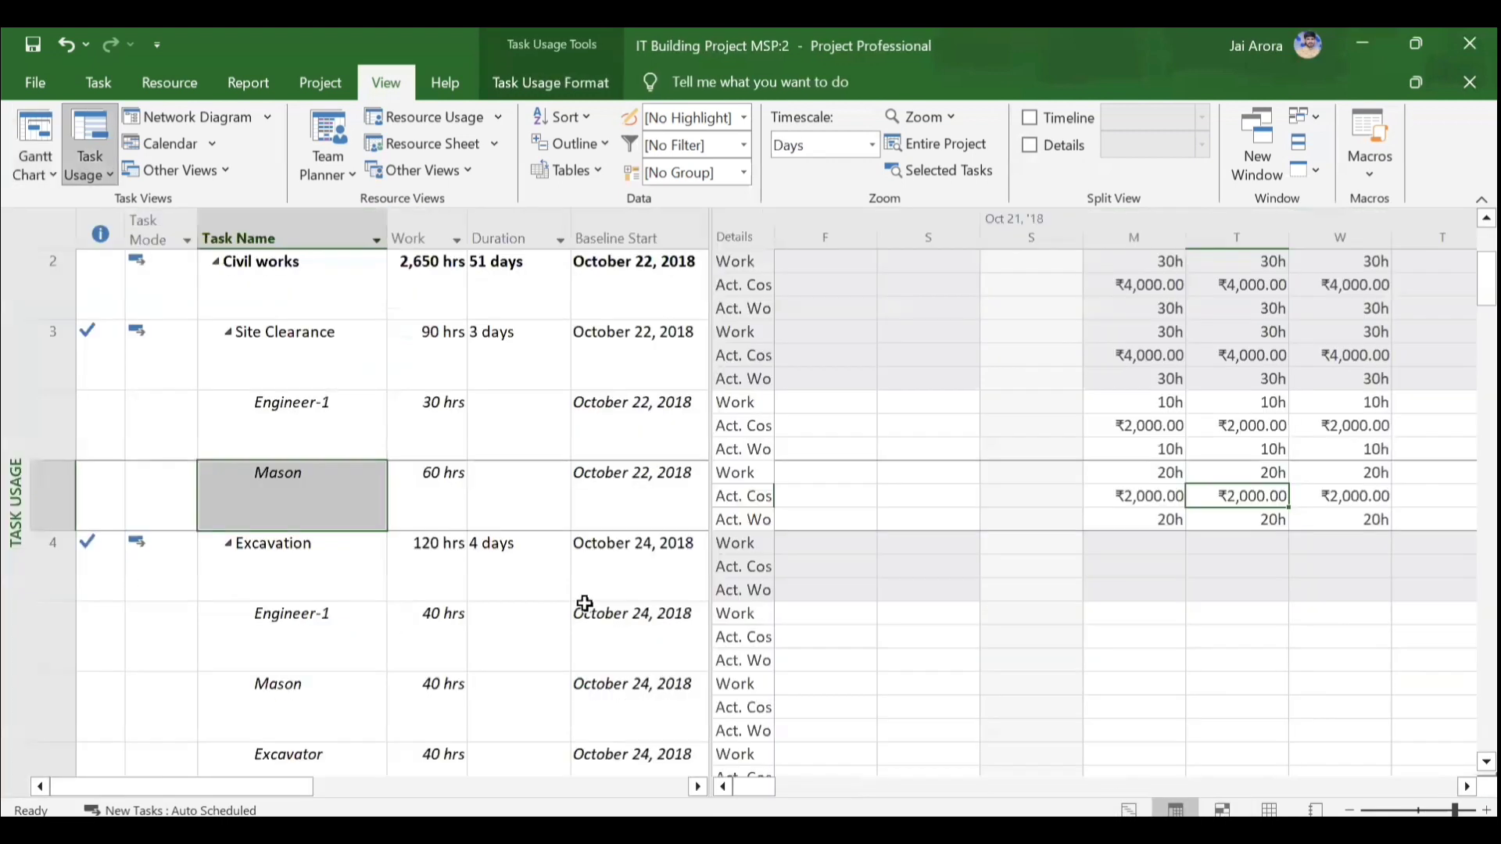
{"action": "scroll", "coordinate": [585, 604], "scroll_direction": "down", "scroll_amount": 2}
{"action": "scroll", "coordinate": [969, 552], "scroll_direction": "right", "scroll_amount": 5}
{"action": "scroll", "coordinate": [970, 552], "scroll_direction": "right", "scroll_amount": 2}
{"action": "scroll", "coordinate": [438, 519], "scroll_direction": "right", "scroll_amount": 3}
{"action": "scroll", "coordinate": [442, 520], "scroll_direction": "right", "scroll_amount": 1}
{"action": "scroll", "coordinate": [334, 480], "scroll_direction": "left", "scroll_amount": 4}
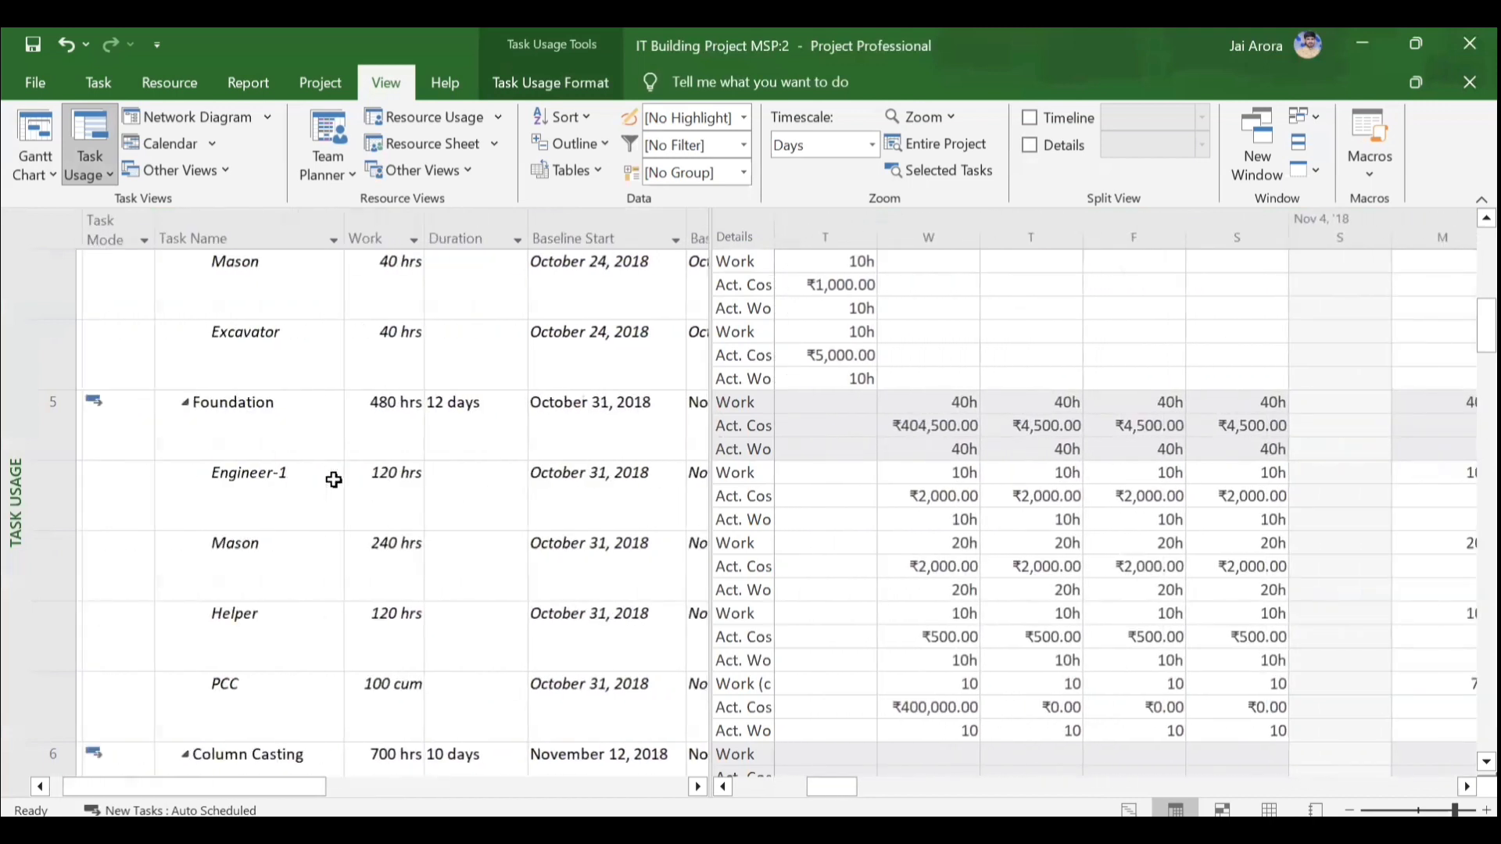
{"action": "scroll", "coordinate": [334, 480], "scroll_direction": "left", "scroll_amount": 1}
{"action": "scroll", "coordinate": [334, 480], "scroll_direction": "right", "scroll_amount": 5}
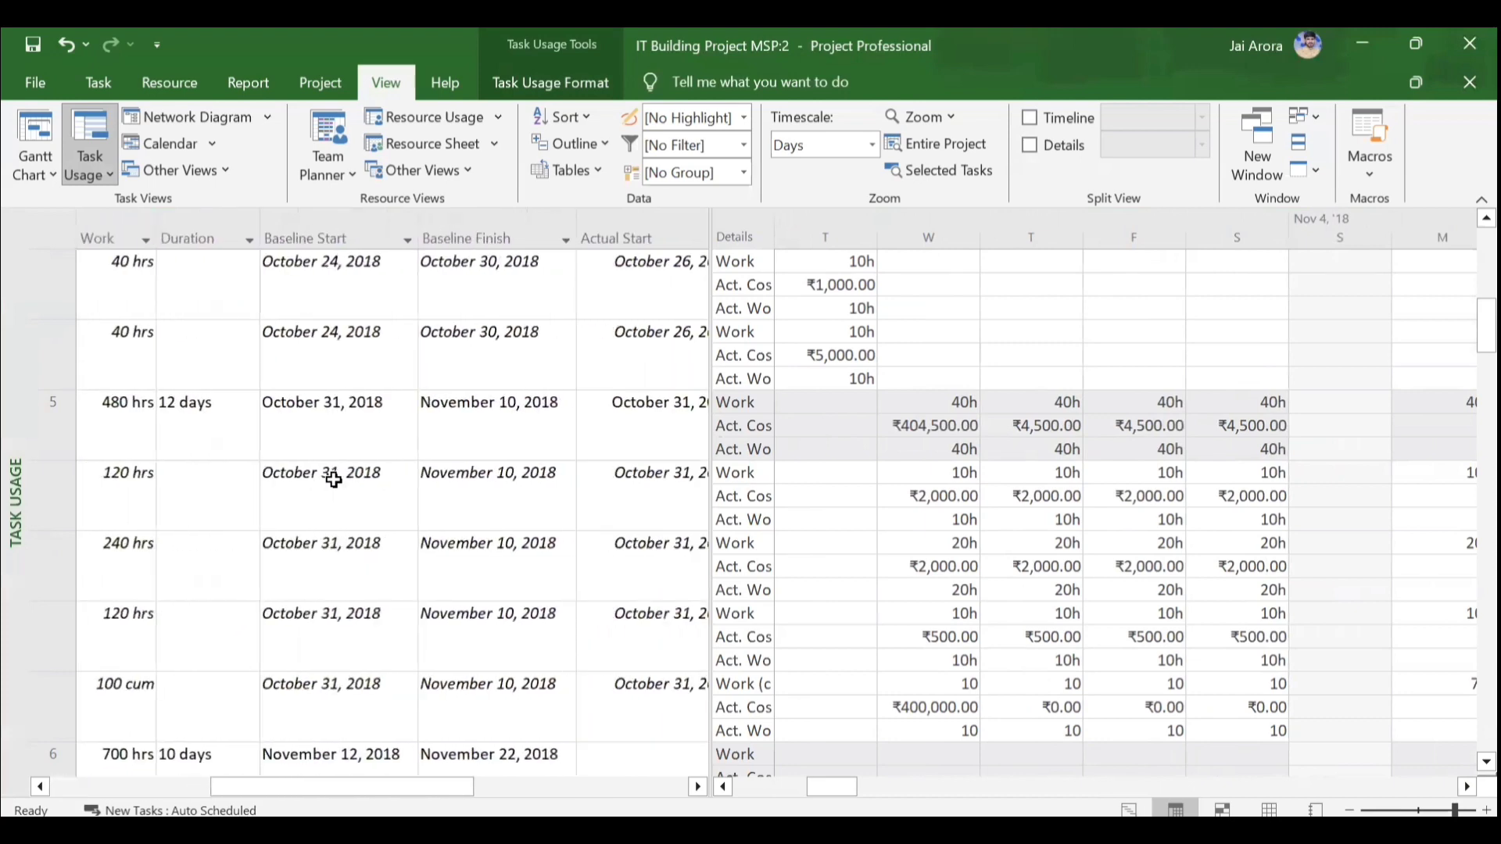
{"action": "left_click", "coordinate": [504, 408]}
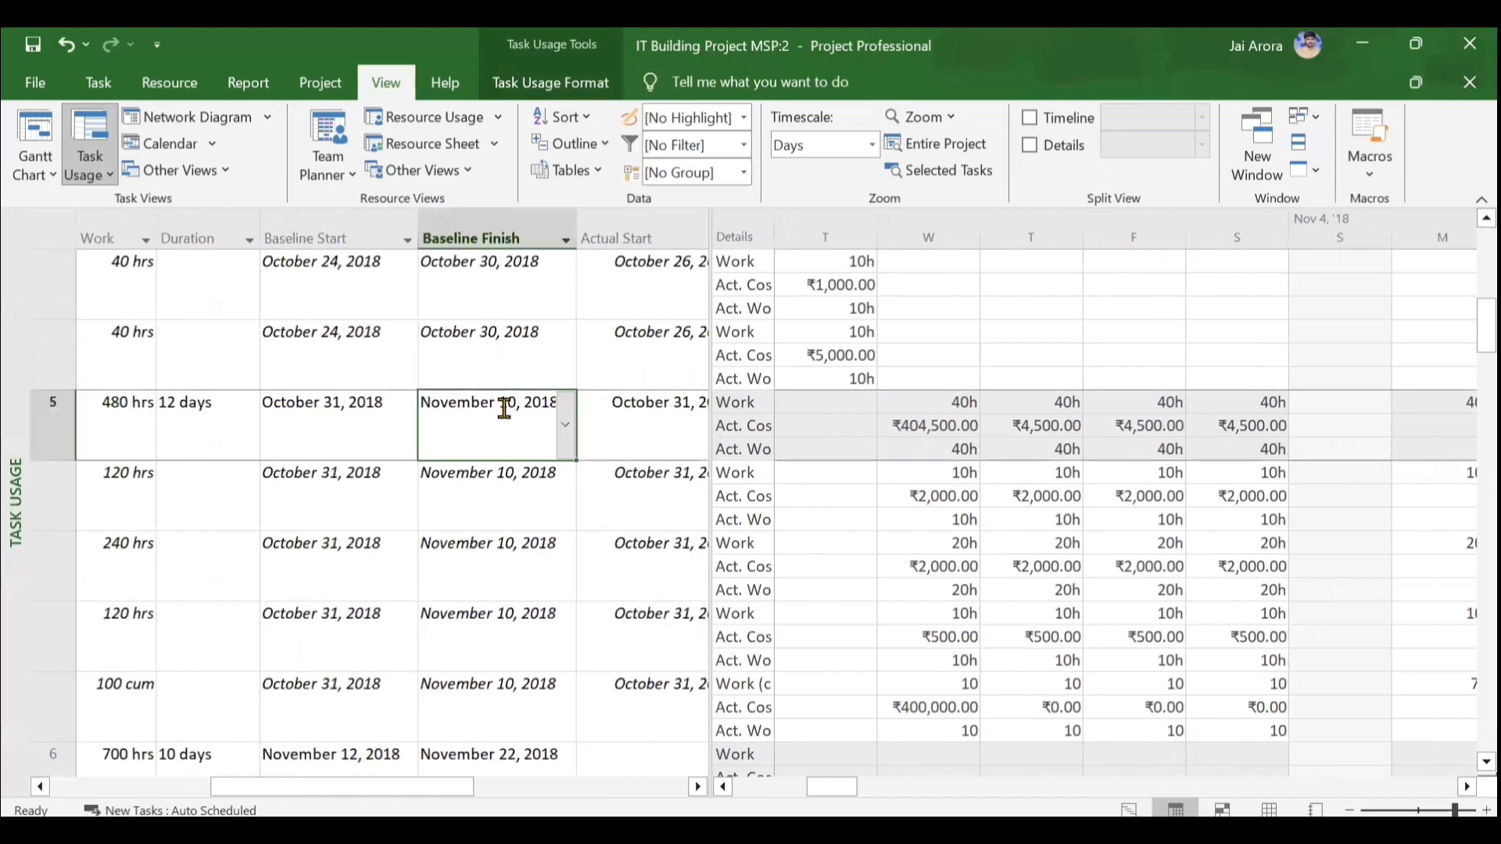
{"action": "scroll", "coordinate": [505, 408], "scroll_direction": "right", "scroll_amount": 4}
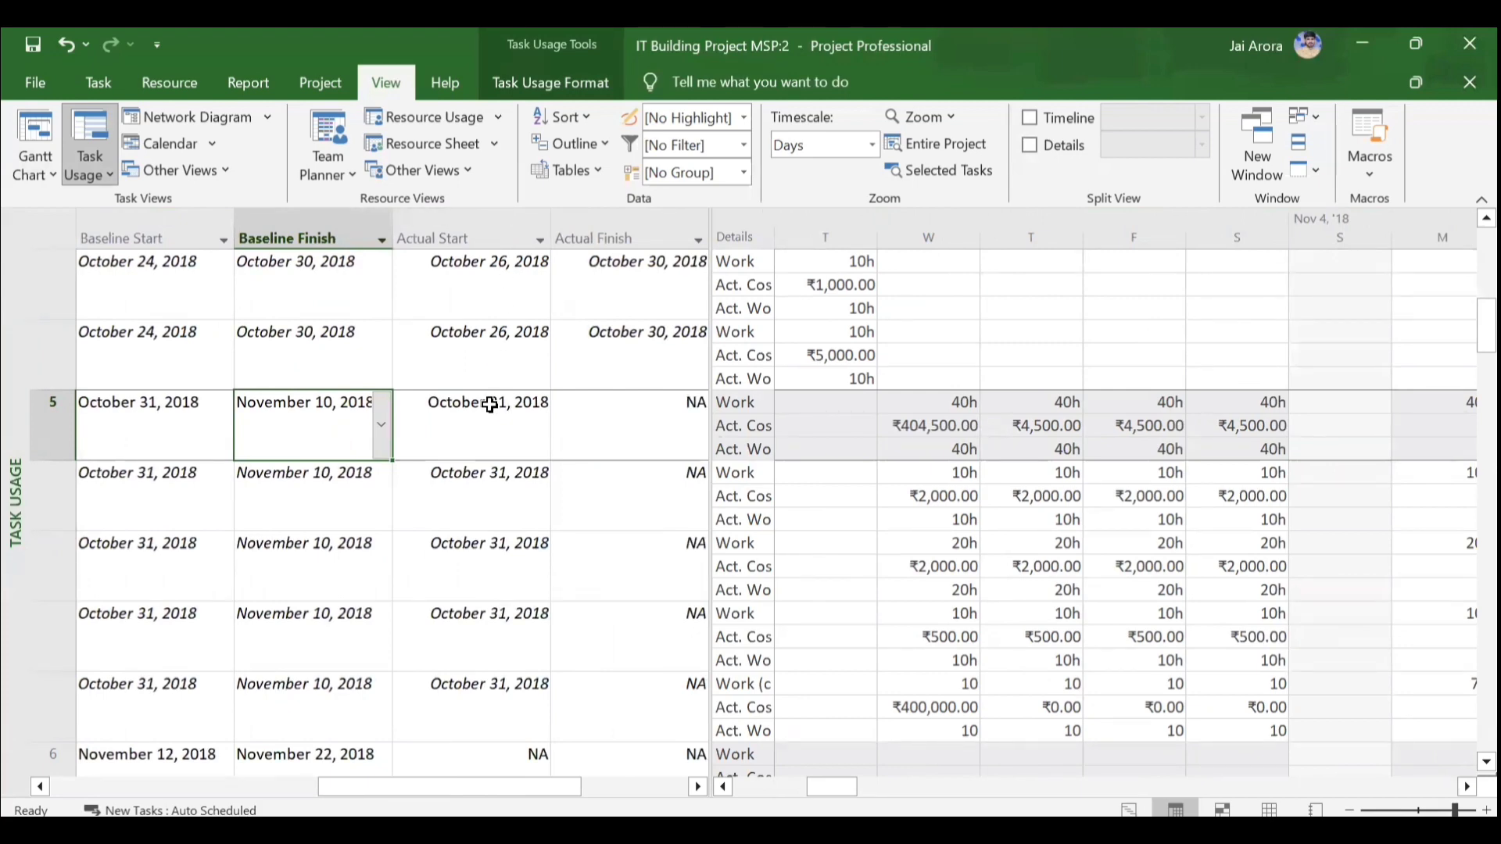
{"action": "scroll", "coordinate": [490, 404], "scroll_direction": "left", "scroll_amount": 2}
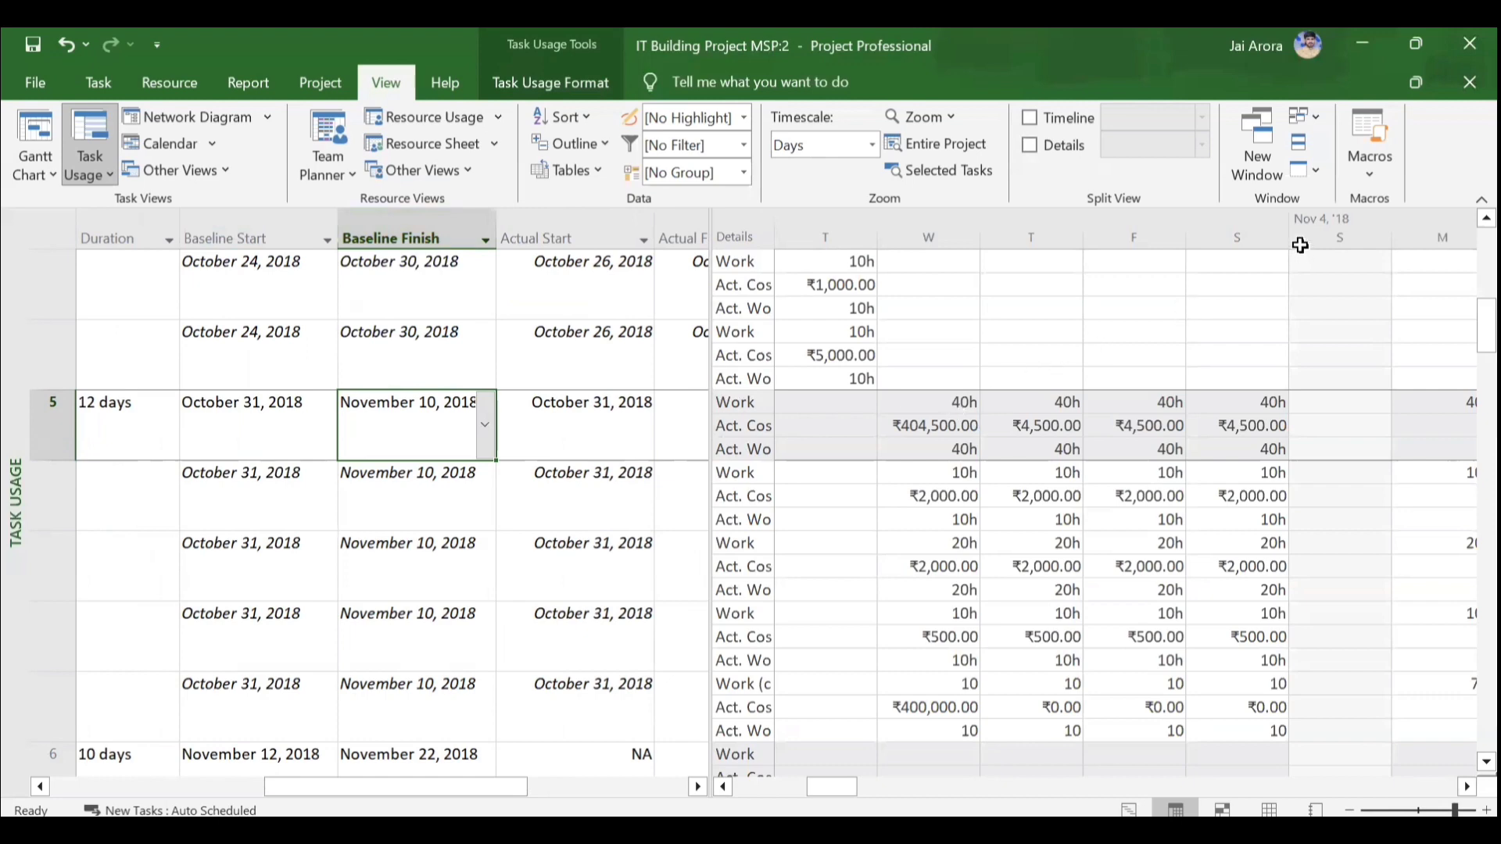
- Locate November 4 on the timescale and select Foundation's daily actual costs from October 31 to November 3
{"action": "left_click", "coordinate": [1334, 226]}
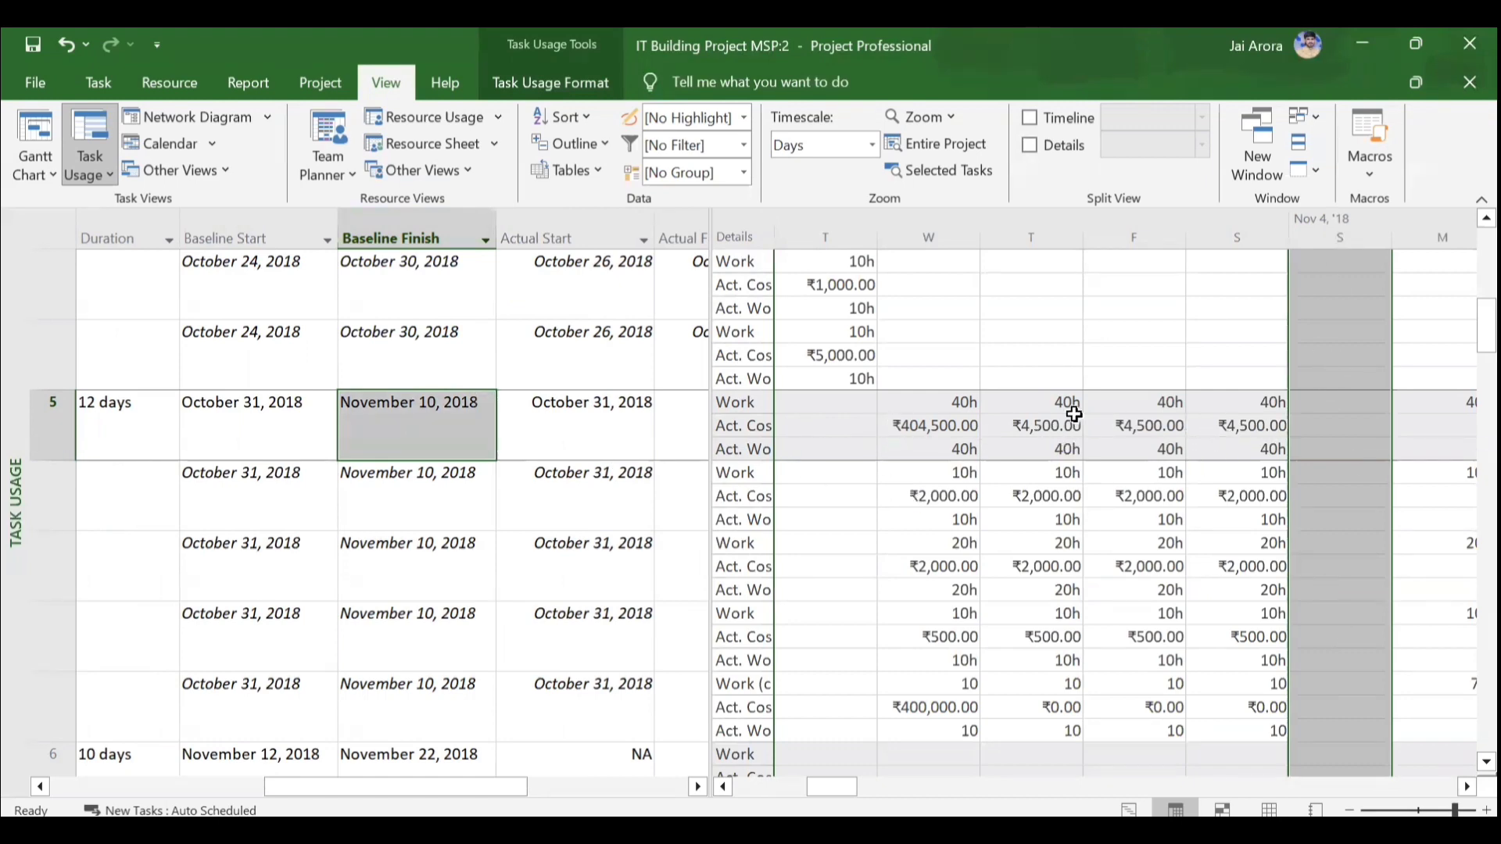
{"action": "left_click", "coordinate": [934, 426]}
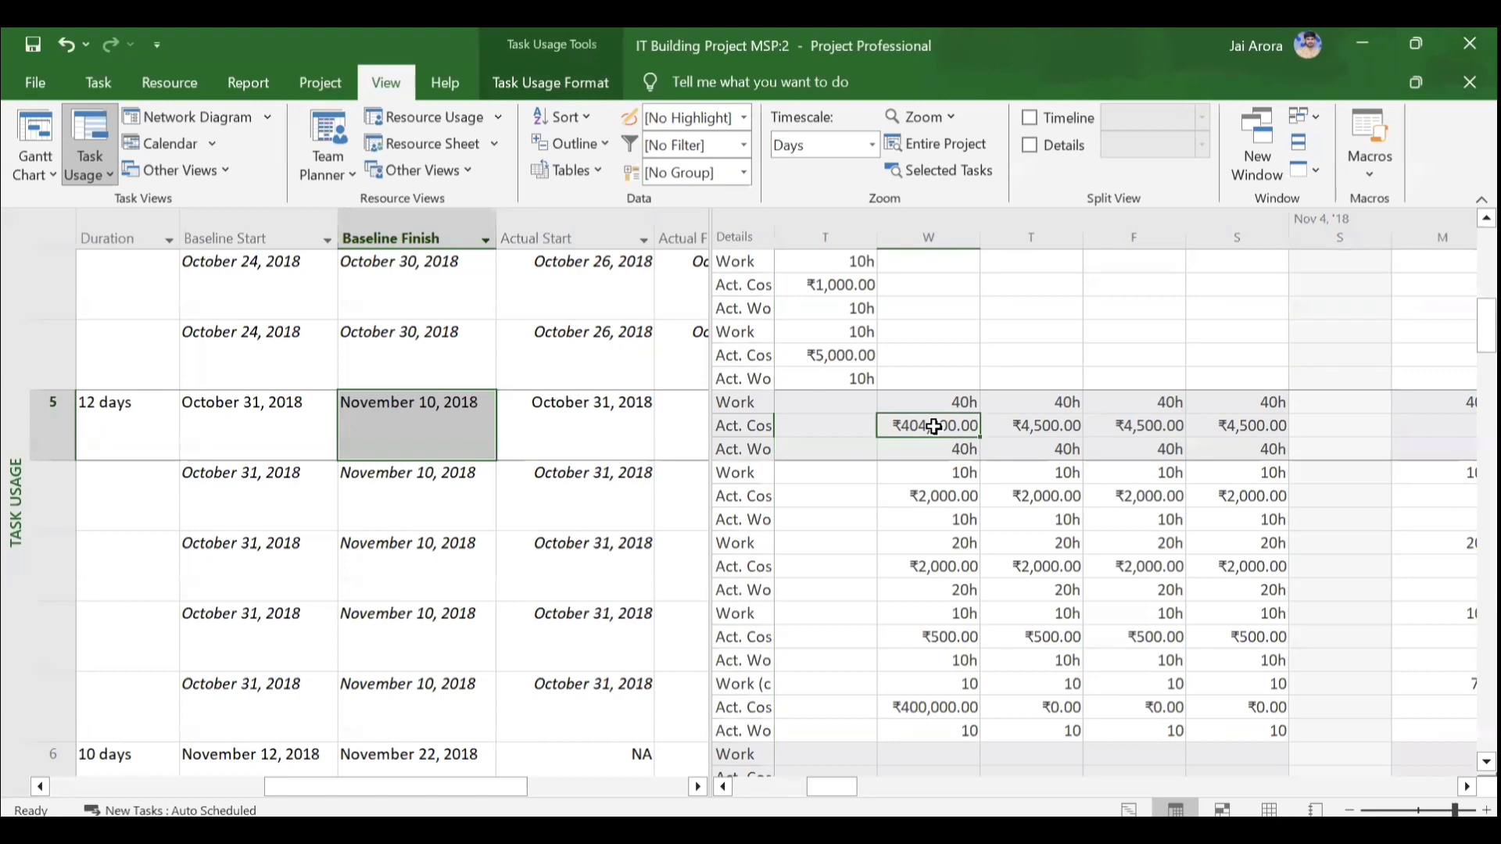
{"action": "key", "text": "shift+Right"}
{"action": "key", "text": "shift+Right"}
{"action": "key", "text": "shift+Right"}
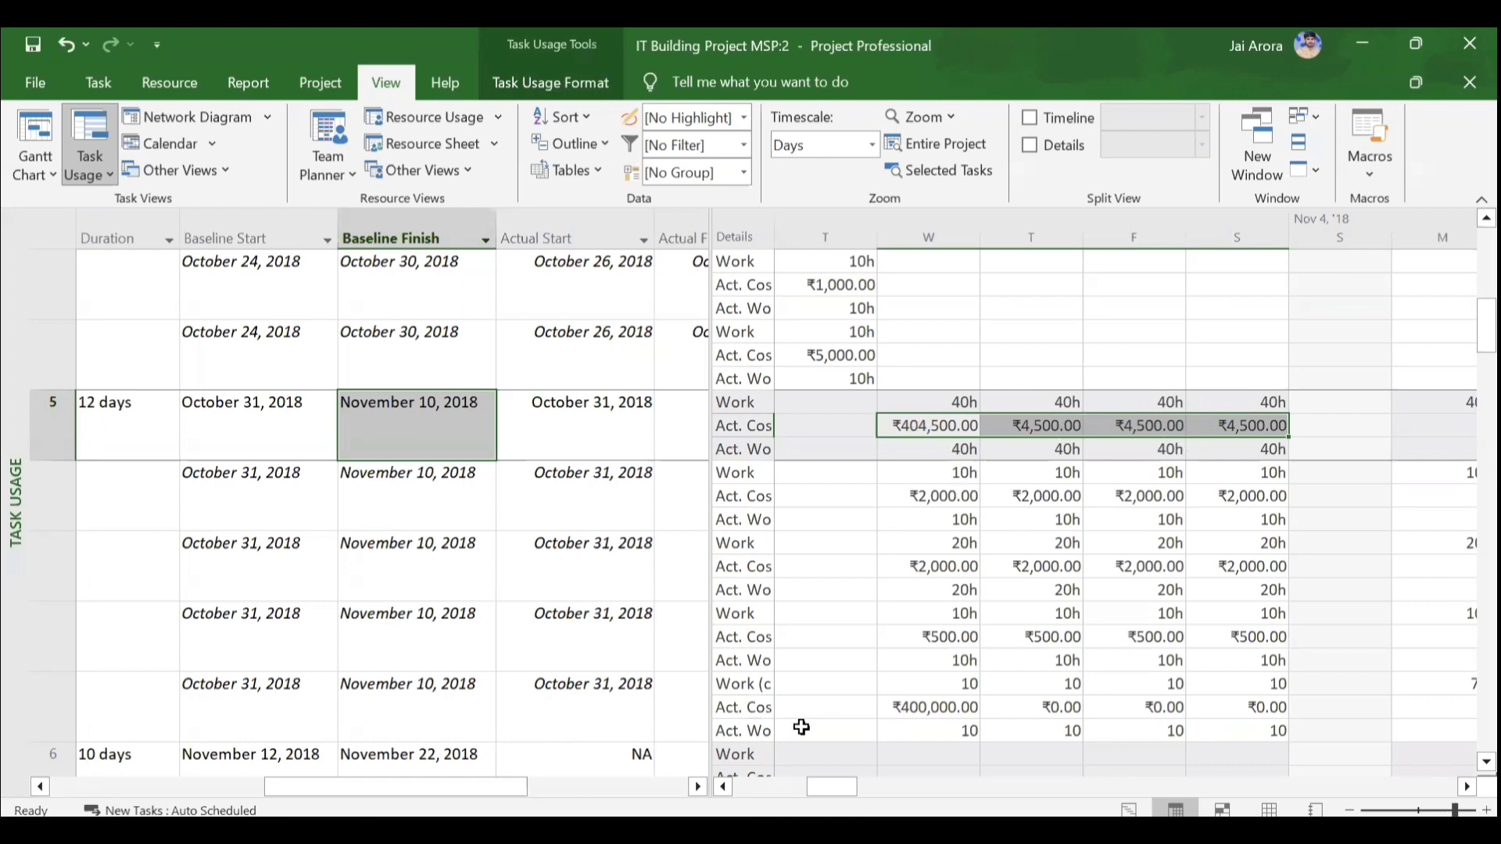
- Switch to the Gantt Chart window and compare the earned values of Site Clearance and Excavation with their baseline costs
{"action": "mouse_move", "coordinate": [989, 830]}
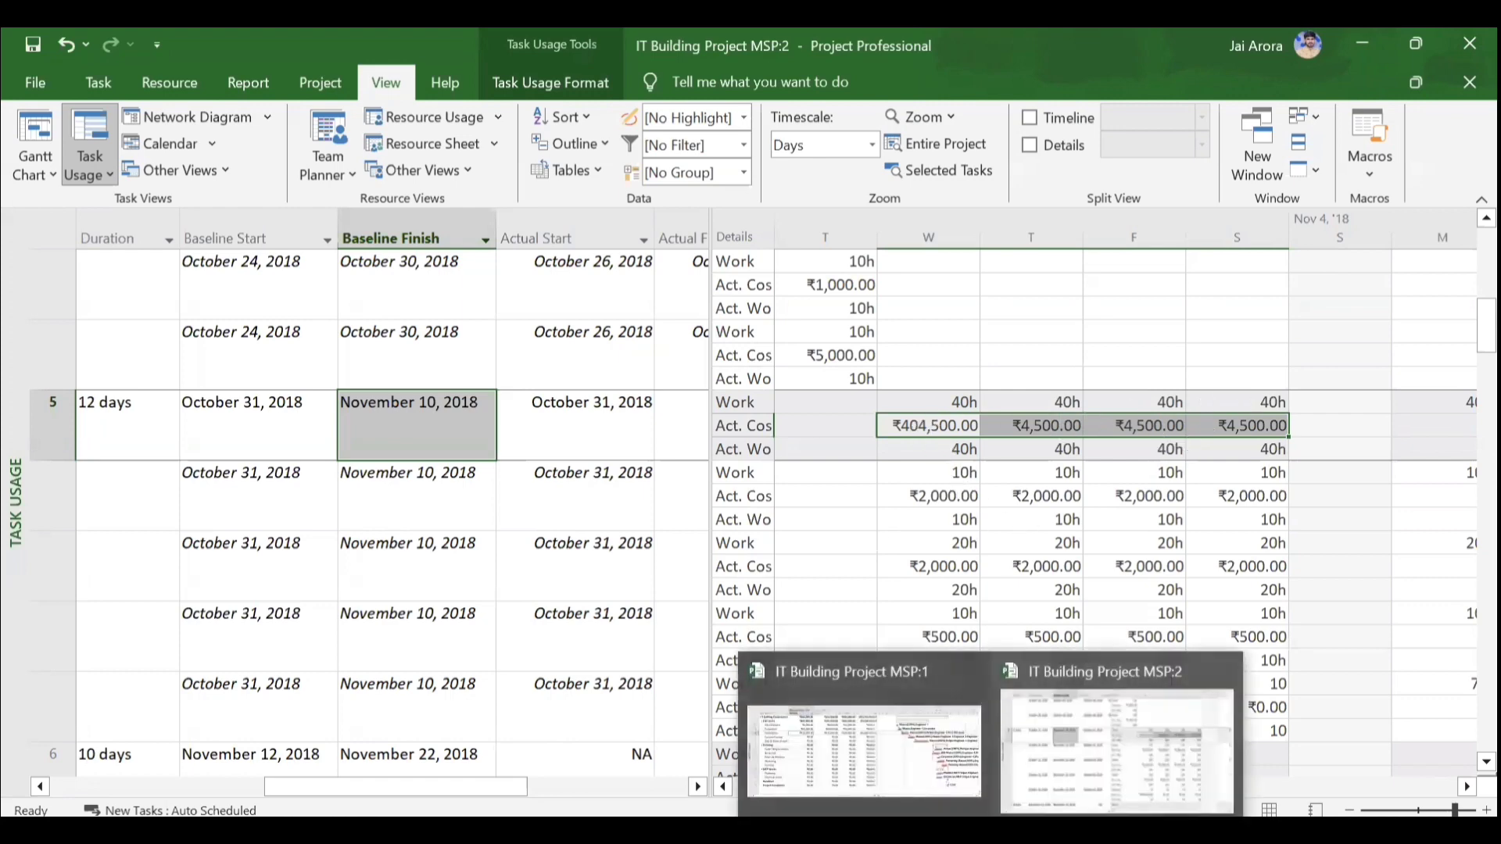
{"action": "left_click", "coordinate": [875, 762]}
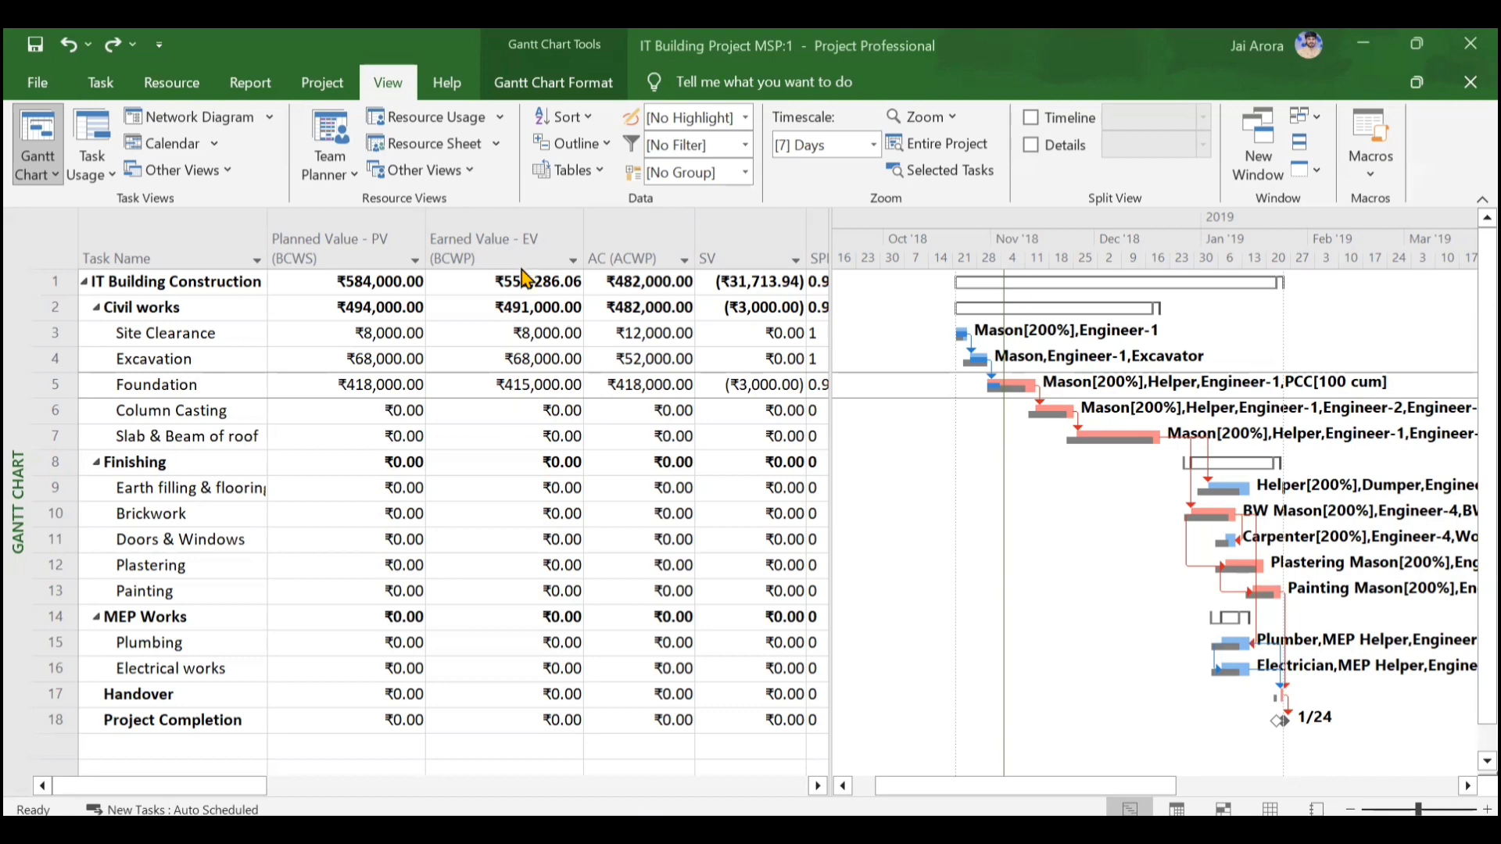
{"action": "left_click", "coordinate": [448, 362]}
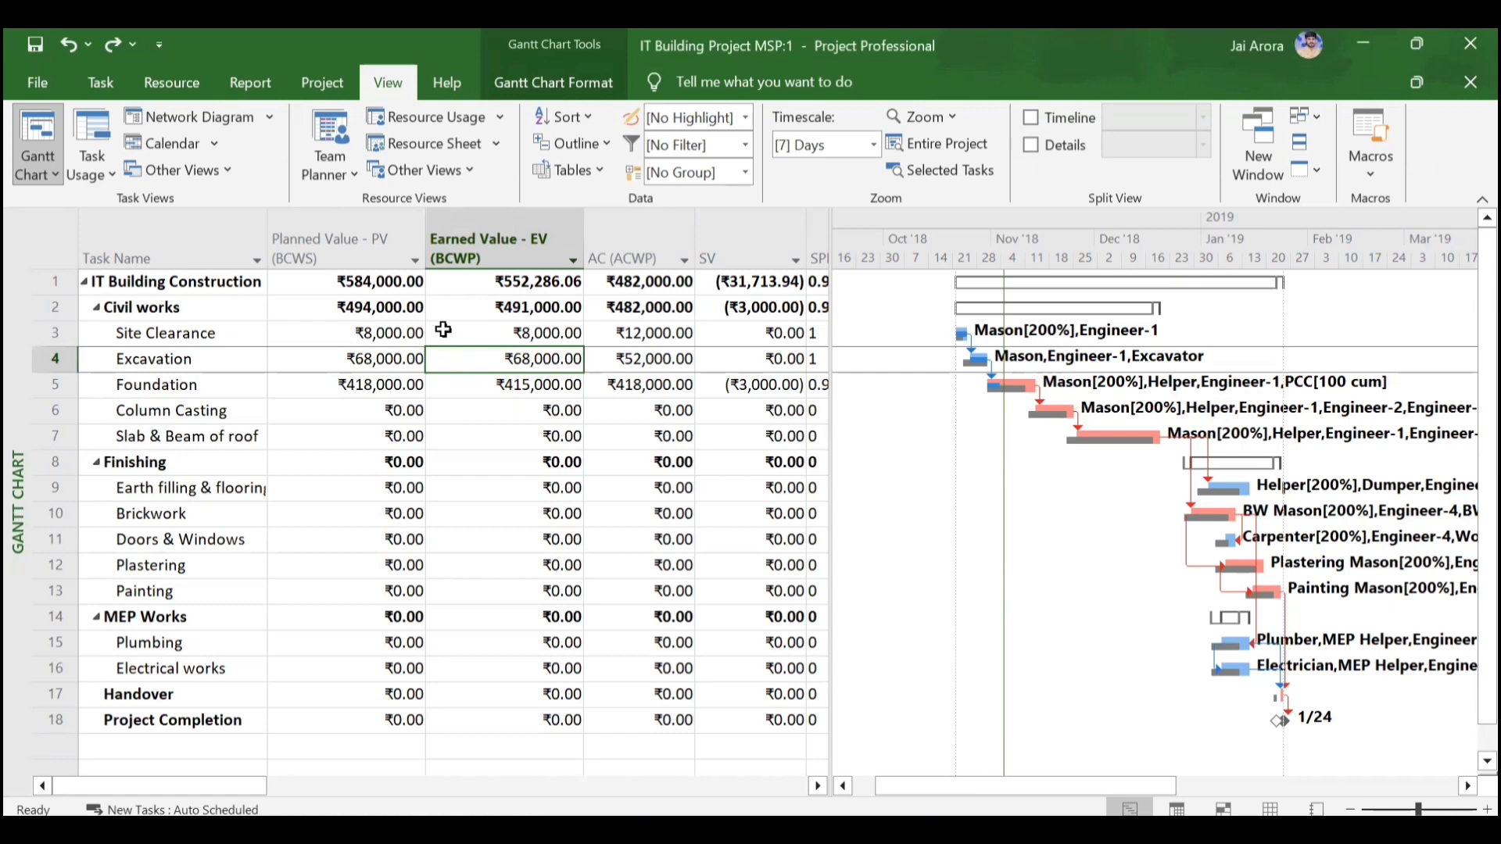
{"action": "left_click", "coordinate": [443, 329]}
{"action": "left_click", "coordinate": [460, 363]}
{"action": "scroll", "coordinate": [459, 364], "scroll_direction": "right", "scroll_amount": 10}
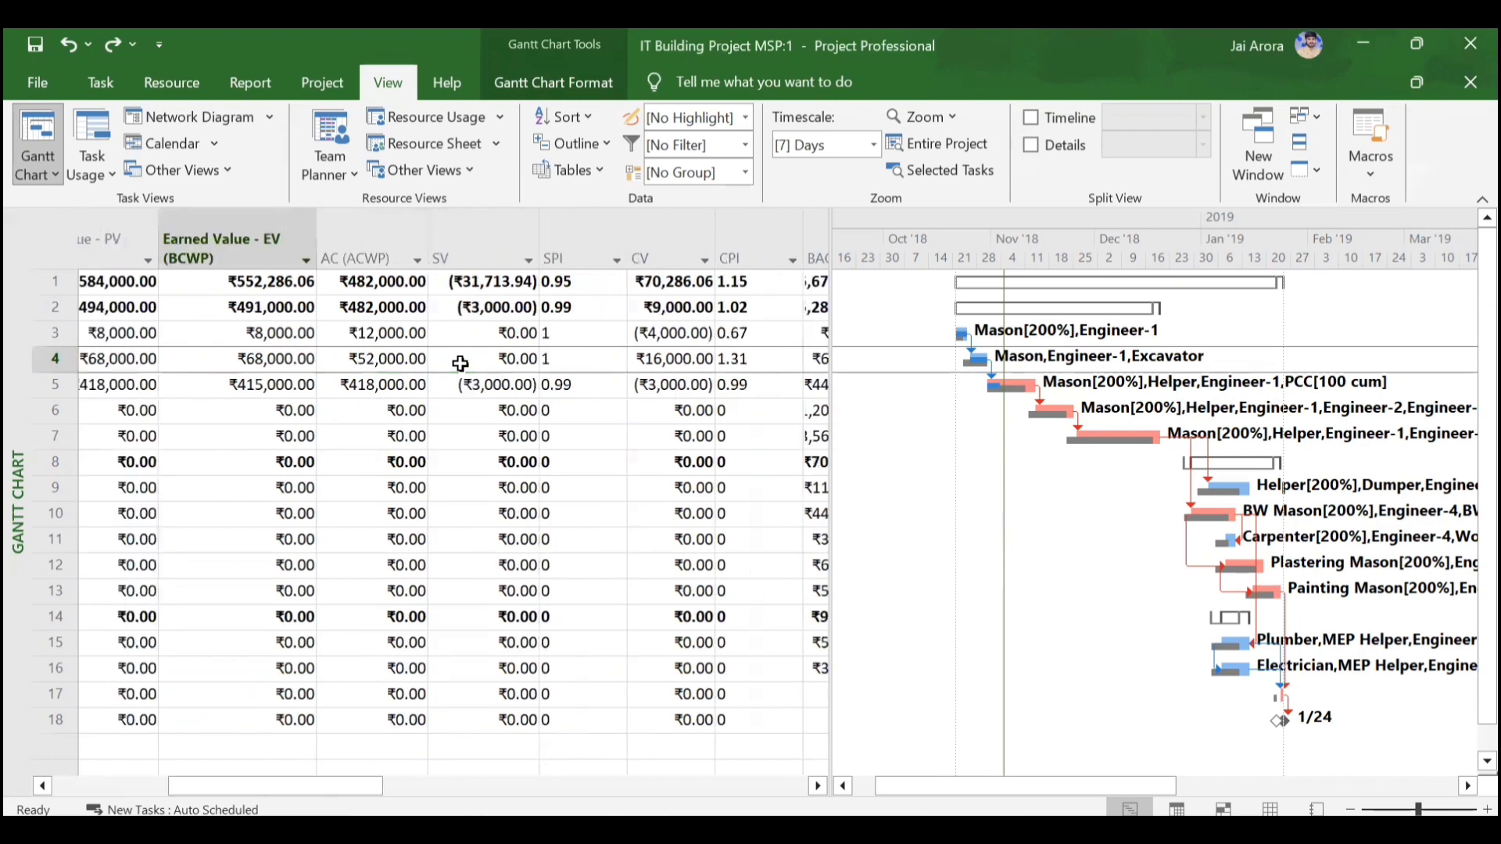
{"action": "scroll", "coordinate": [460, 364], "scroll_direction": "right", "scroll_amount": 1}
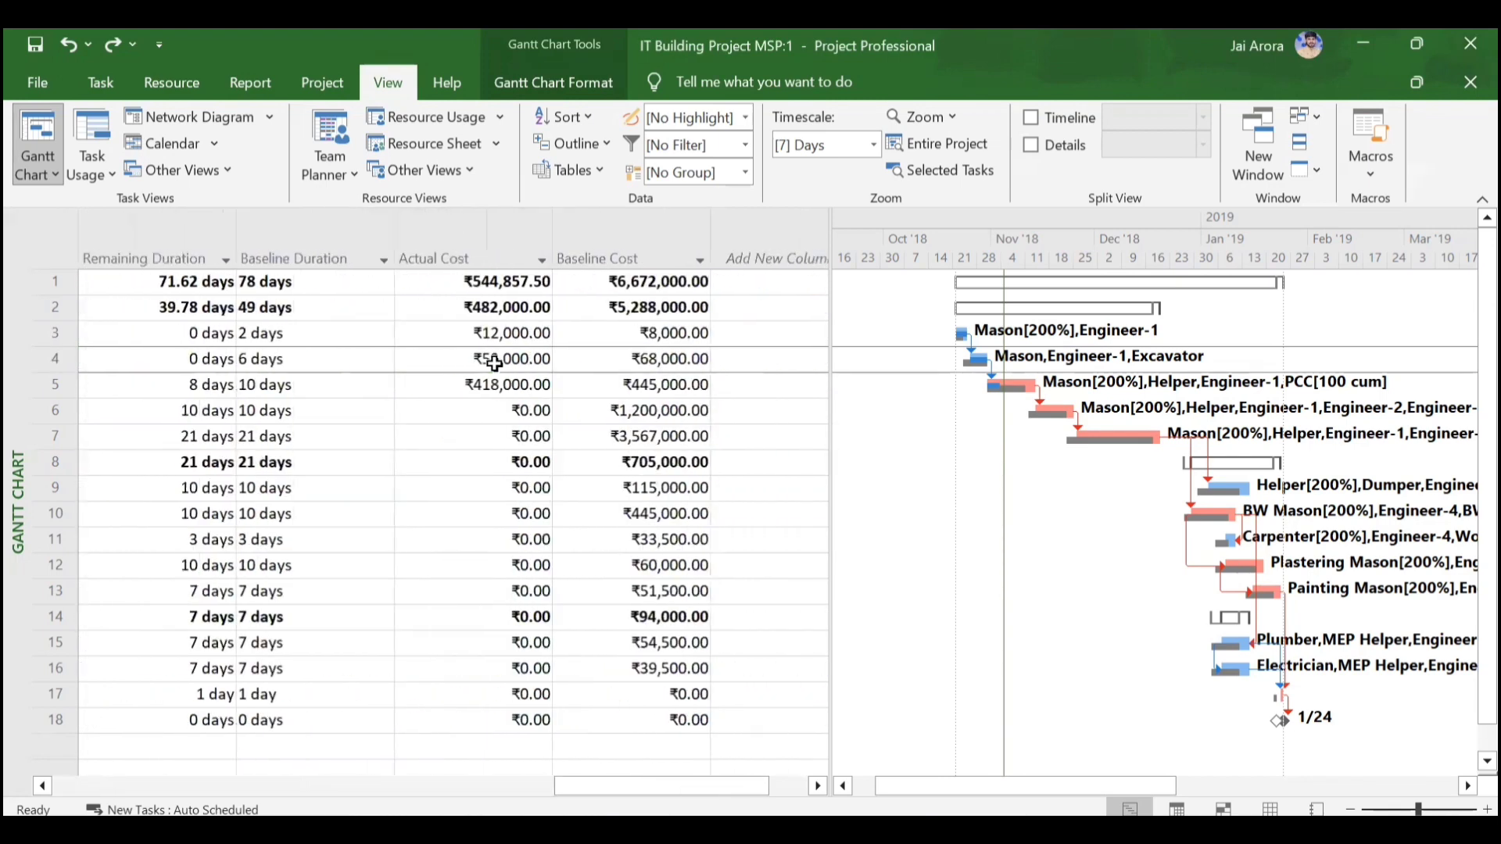
{"action": "left_click", "coordinate": [614, 333]}
{"action": "left_click", "coordinate": [617, 357]}
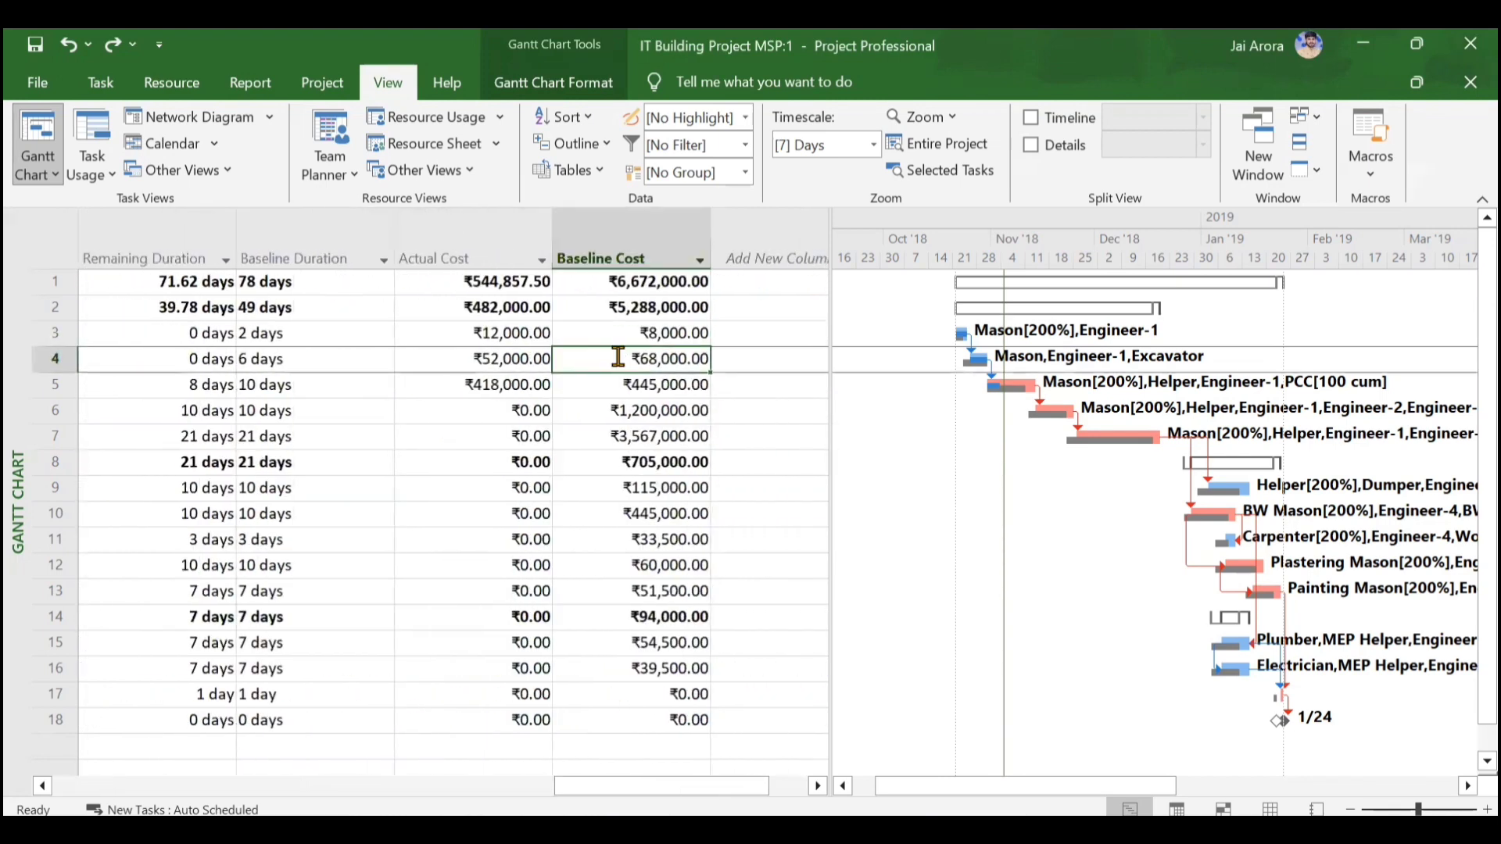
- Check the percent complete of Site Clearance and Excavation against their earned values
{"action": "scroll", "coordinate": [618, 357], "scroll_direction": "left", "scroll_amount": 3}
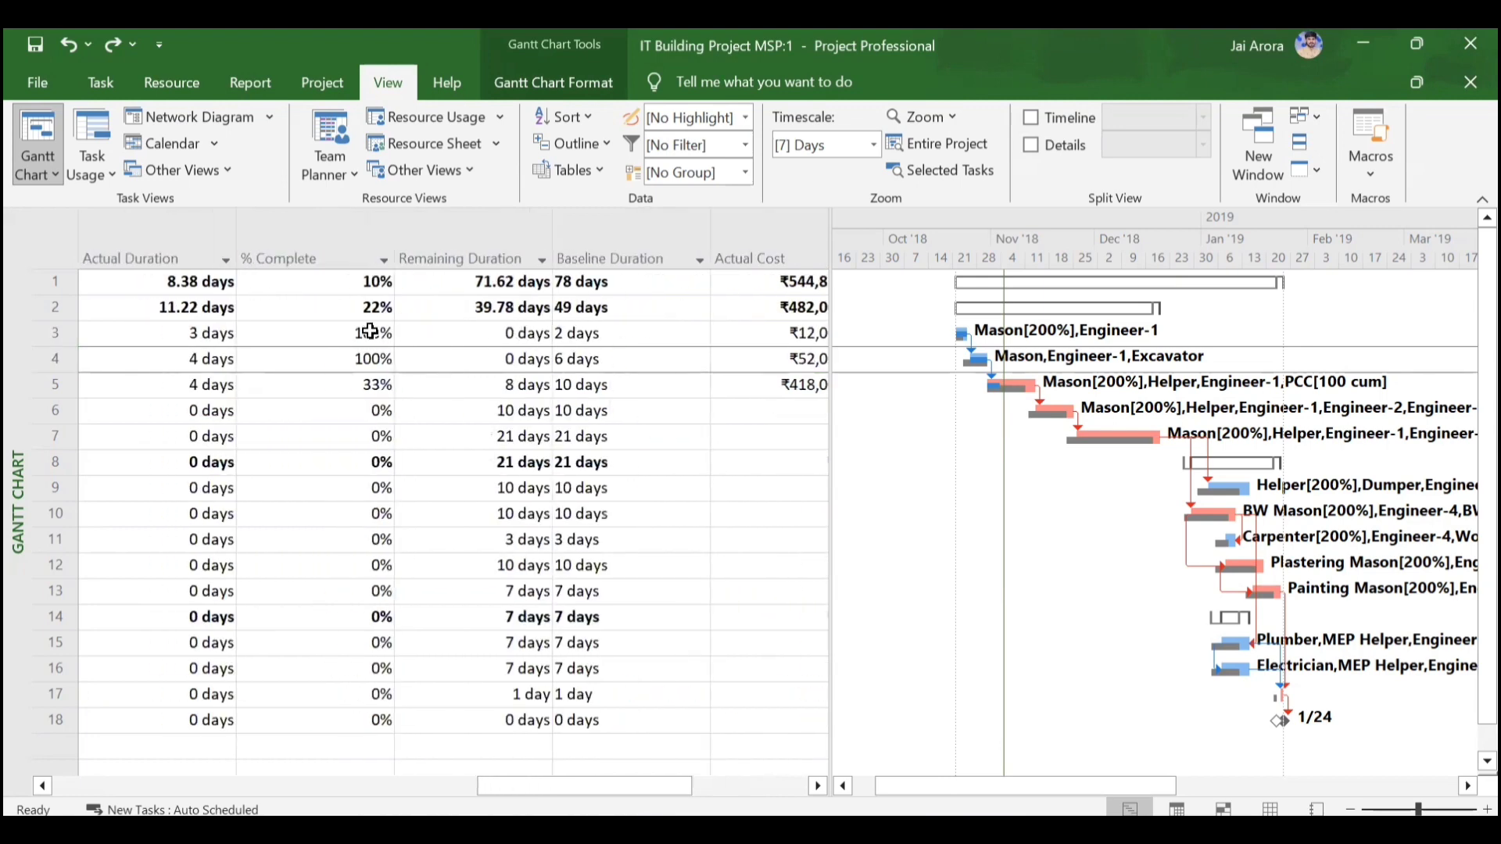
{"action": "left_click", "coordinate": [325, 328]}
{"action": "left_click", "coordinate": [326, 358]}
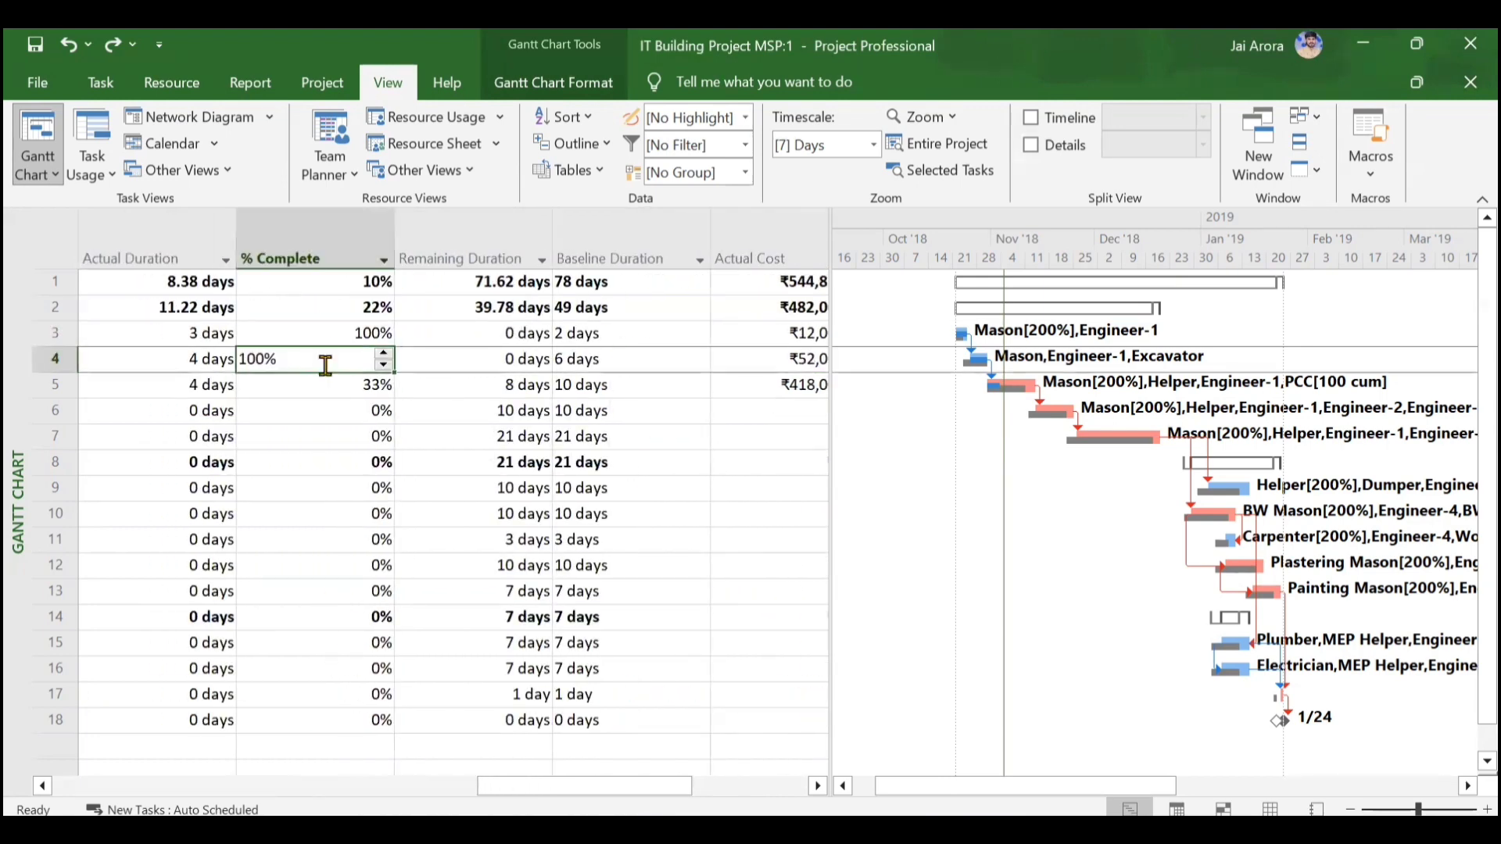
{"action": "scroll", "coordinate": [325, 364], "scroll_direction": "left", "scroll_amount": 5}
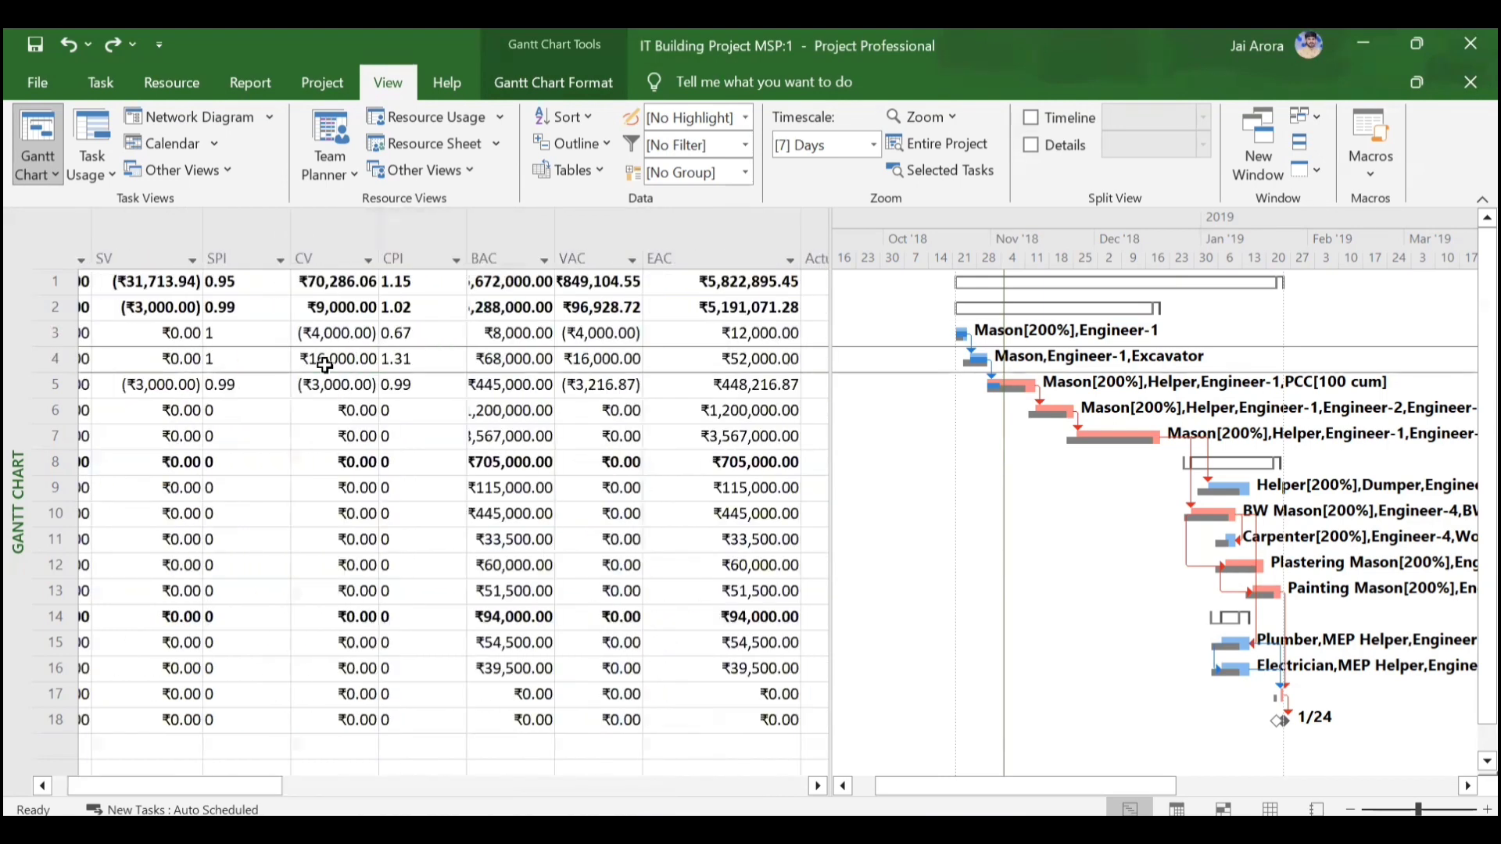
{"action": "scroll", "coordinate": [325, 364], "scroll_direction": "left", "scroll_amount": 5}
{"action": "left_click", "coordinate": [496, 342]}
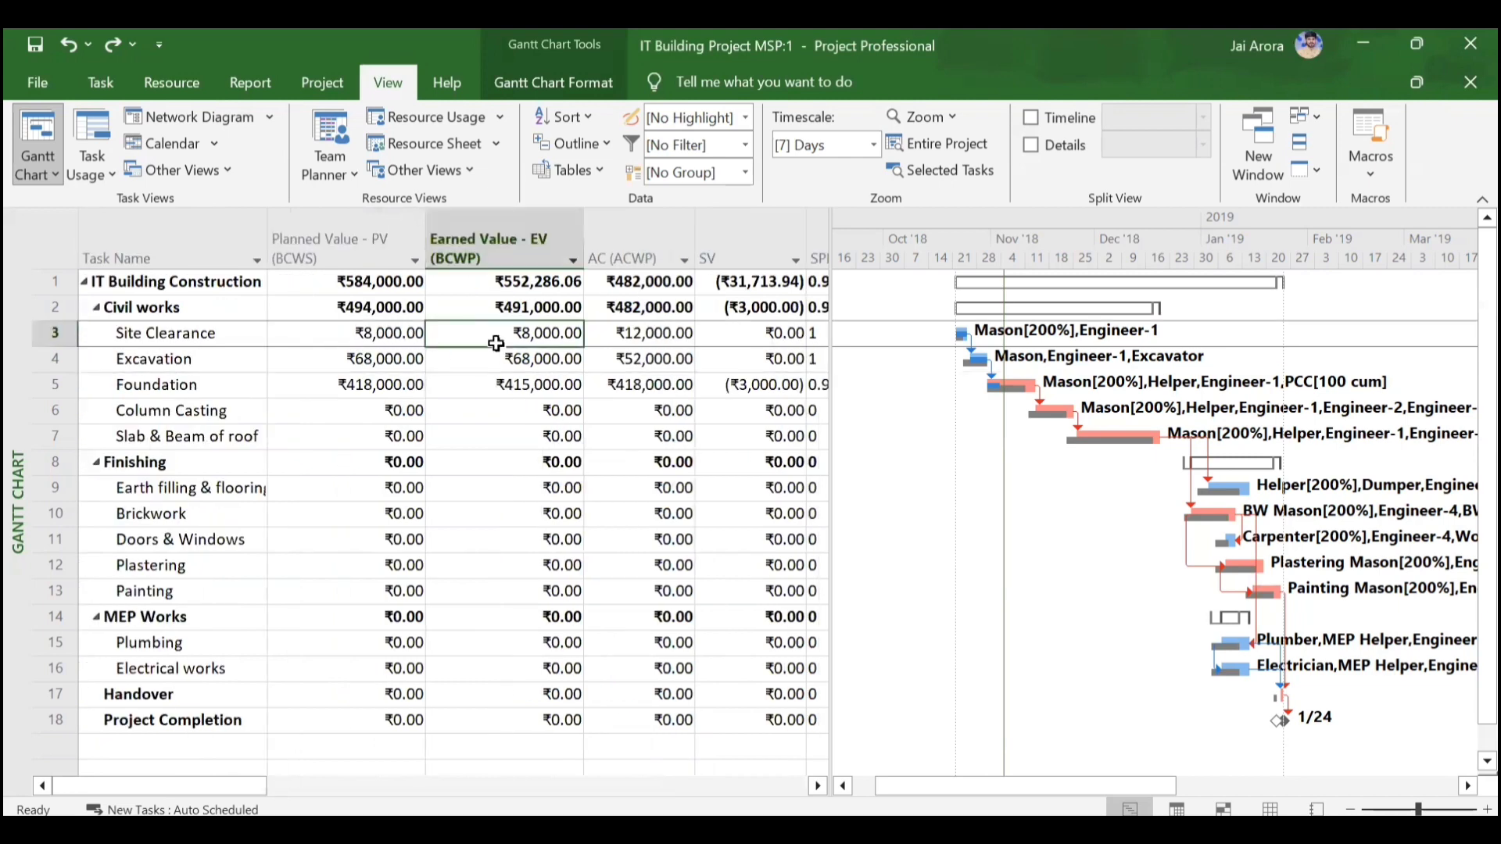
{"action": "left_click", "coordinate": [494, 360]}
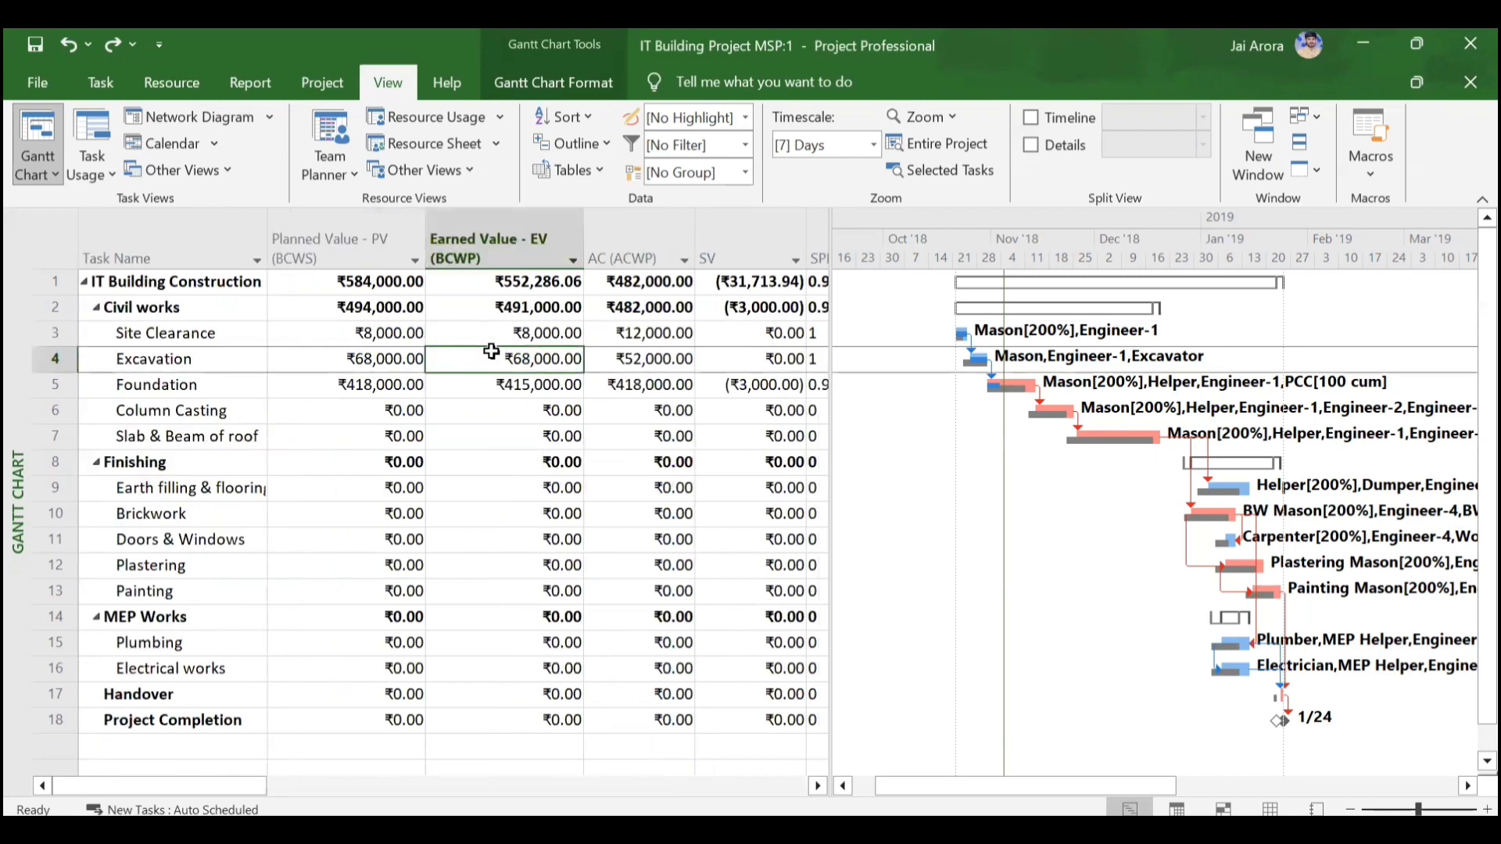
- Check Foundation's earned value and its percent complete
{"action": "left_click", "coordinate": [480, 384]}
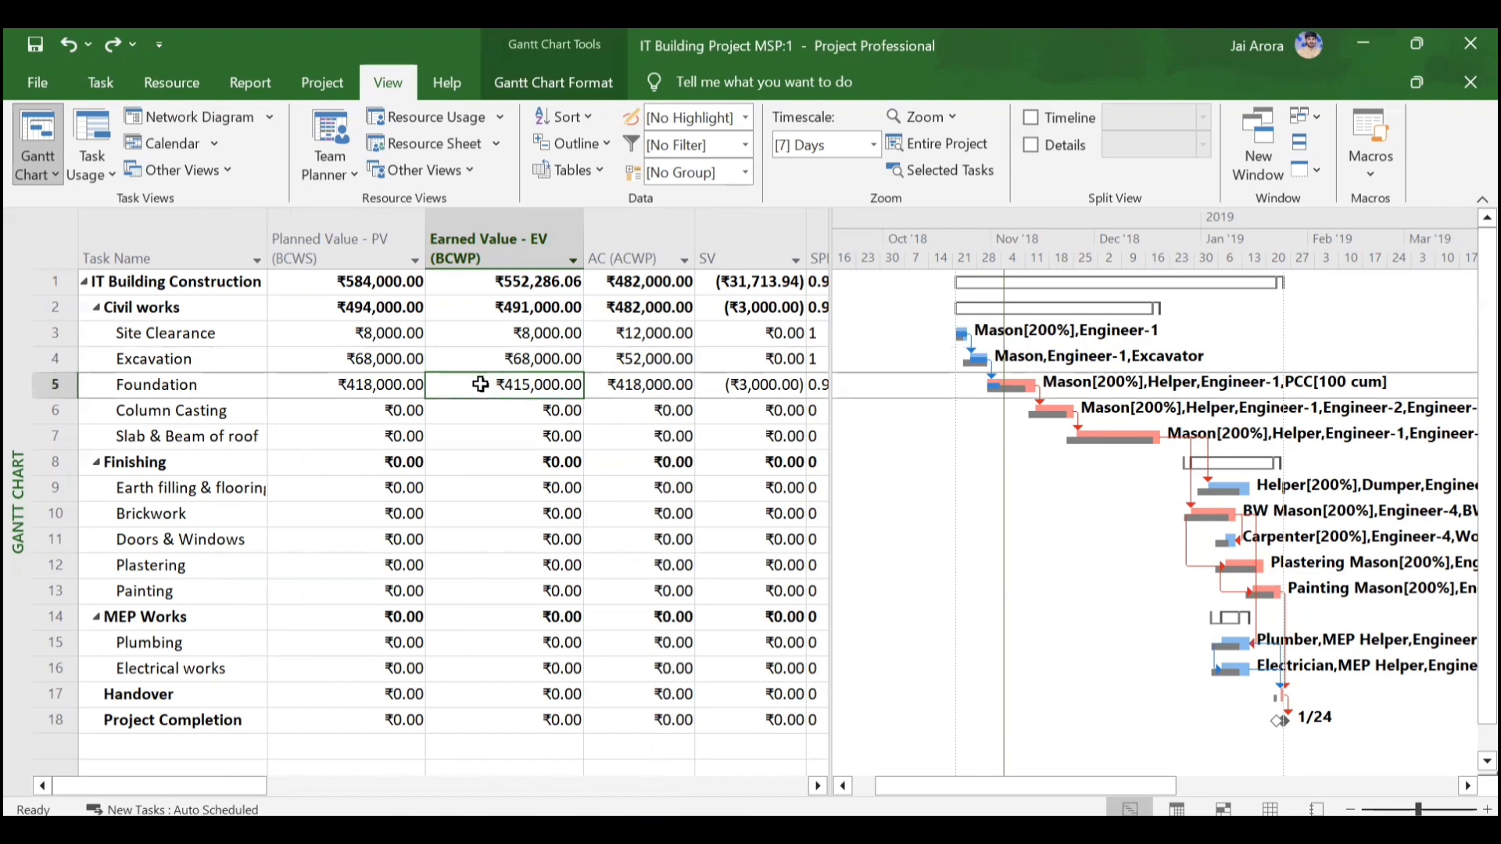
{"action": "scroll", "coordinate": [480, 384], "scroll_direction": "right", "scroll_amount": 10}
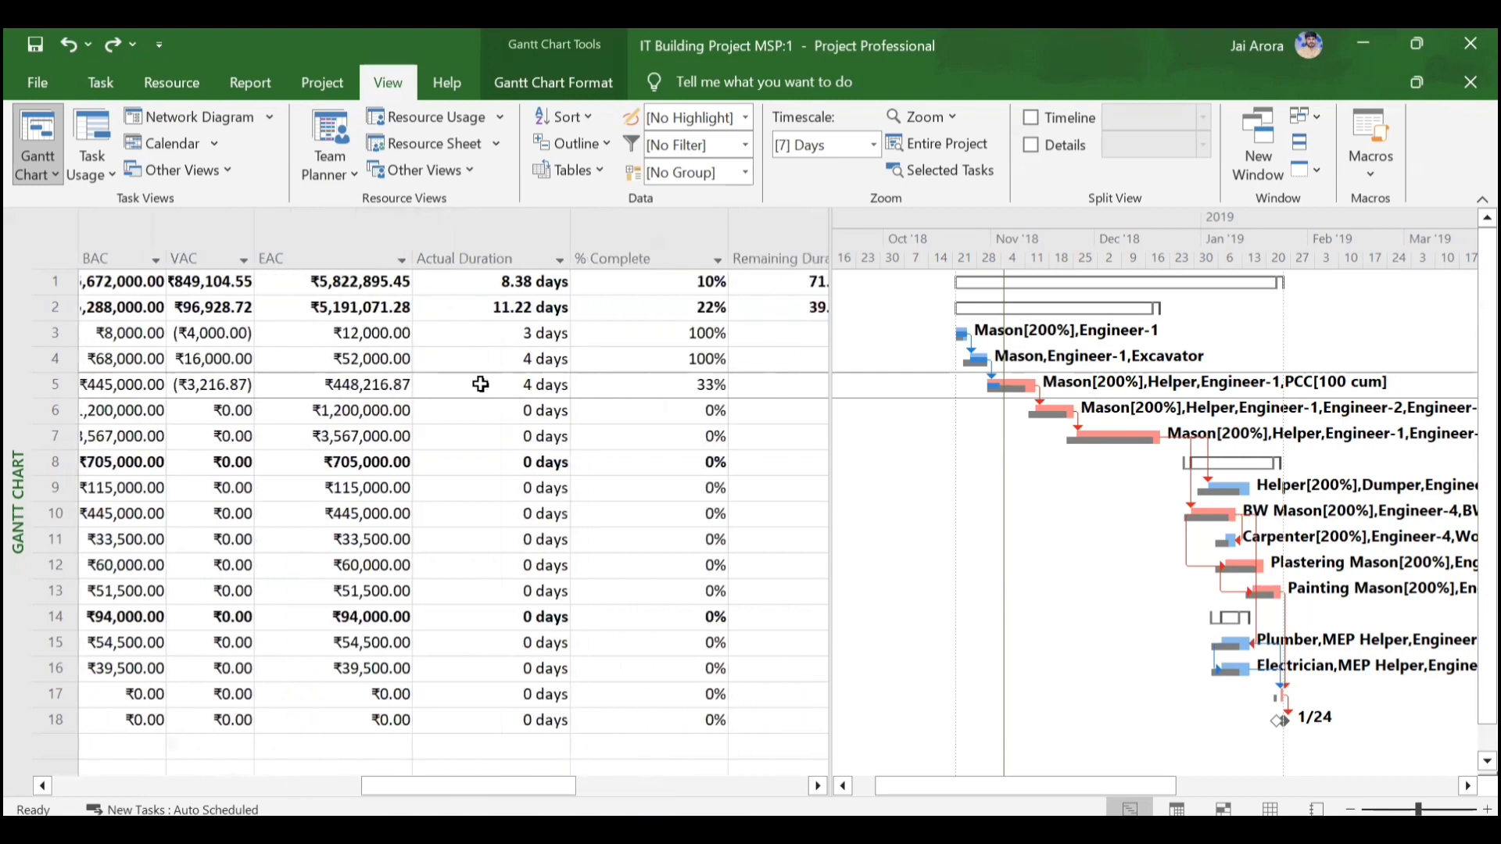
{"action": "left_click", "coordinate": [624, 391]}
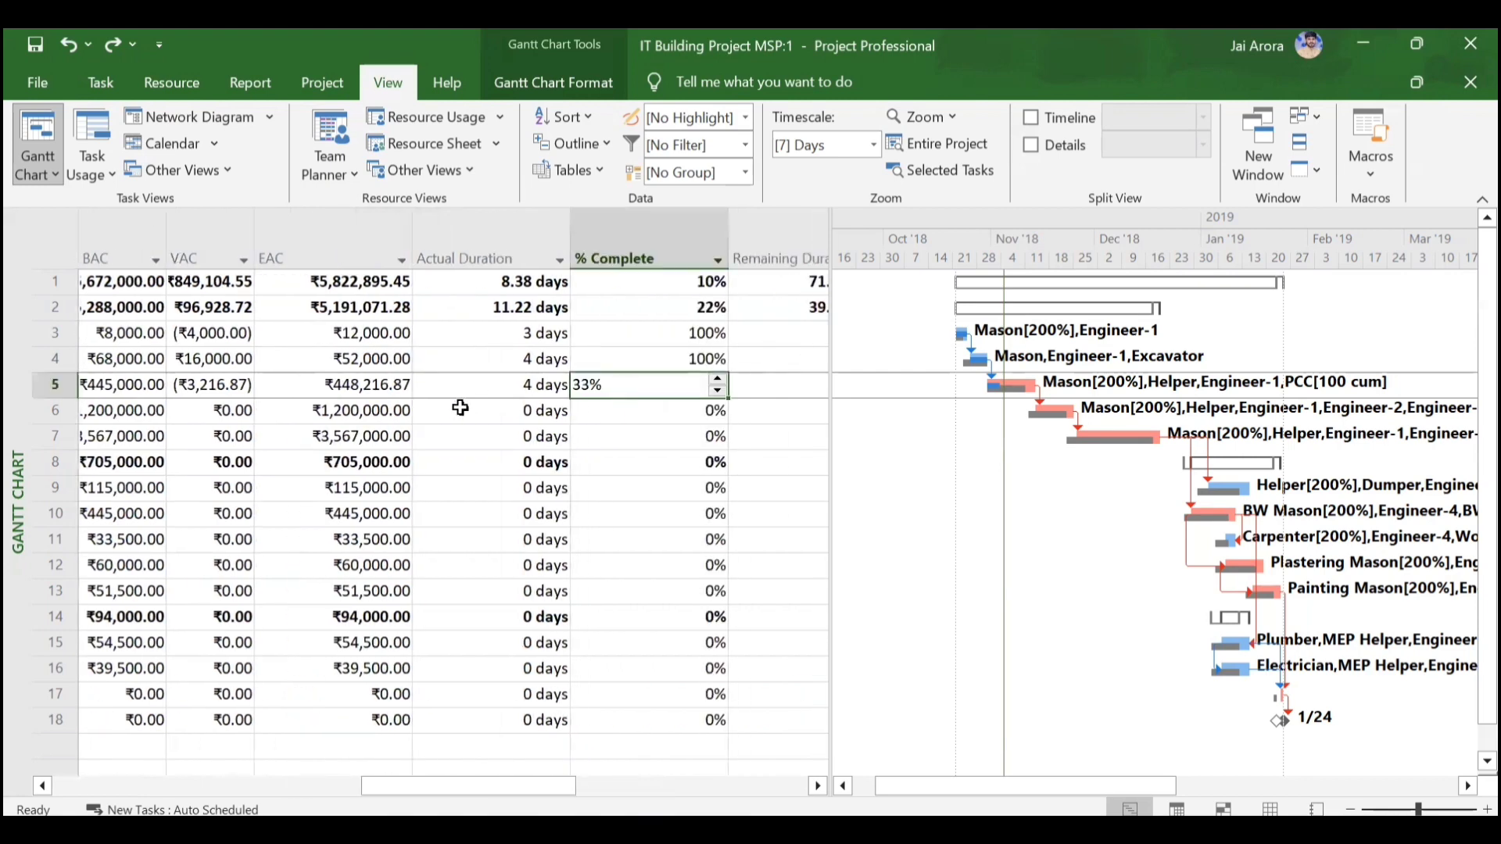
- Switch to the Task Usage window and select the PCC resource's actual cost under Foundation for October 31
{"action": "scroll", "coordinate": [460, 407], "scroll_direction": "left", "scroll_amount": 10}
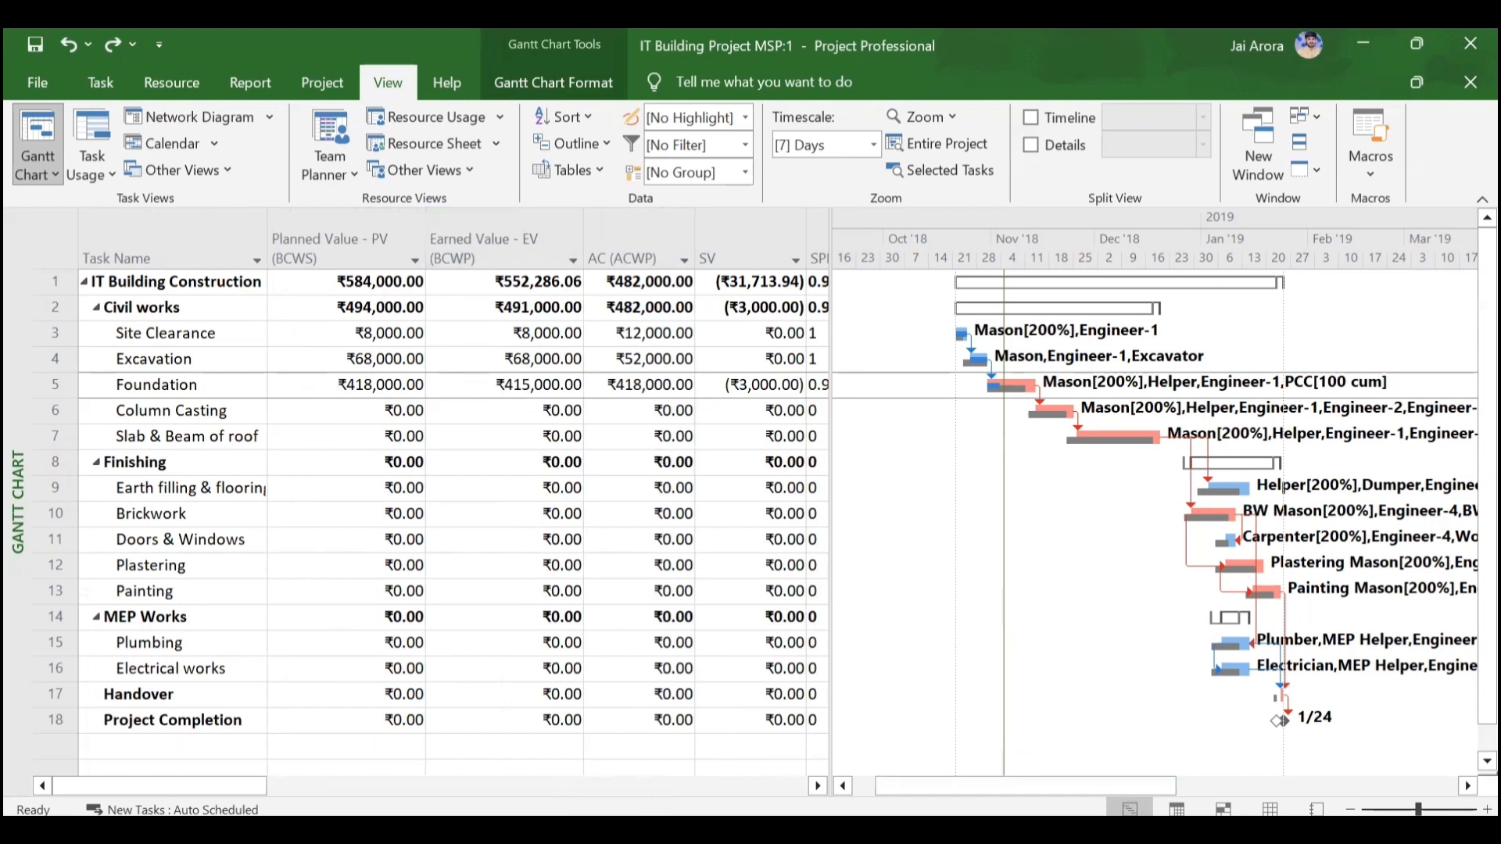
{"action": "left_click", "coordinate": [1074, 725]}
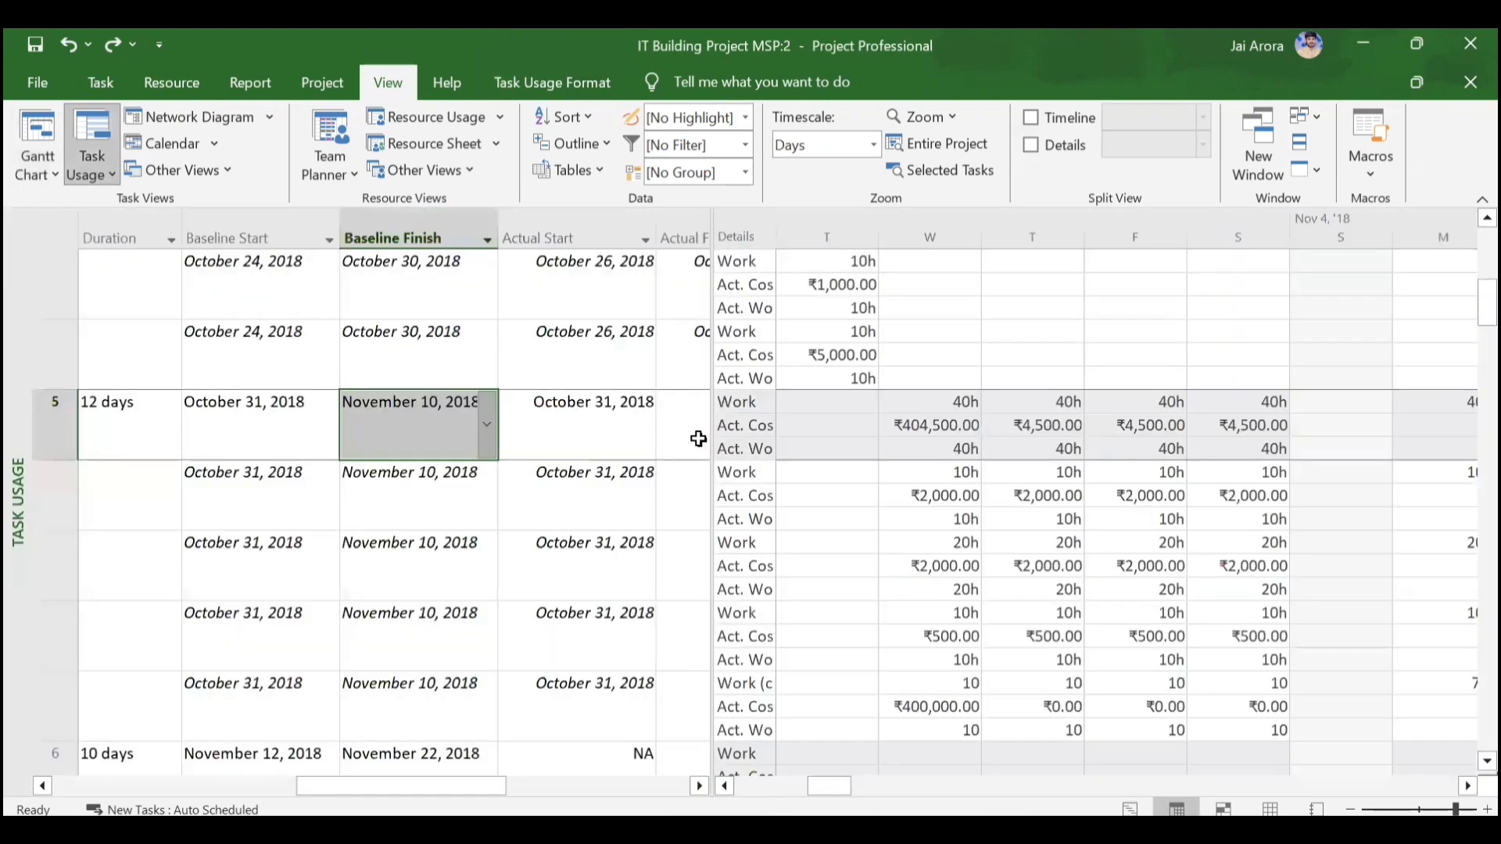
{"action": "scroll", "coordinate": [619, 519], "scroll_direction": "left", "scroll_amount": 5}
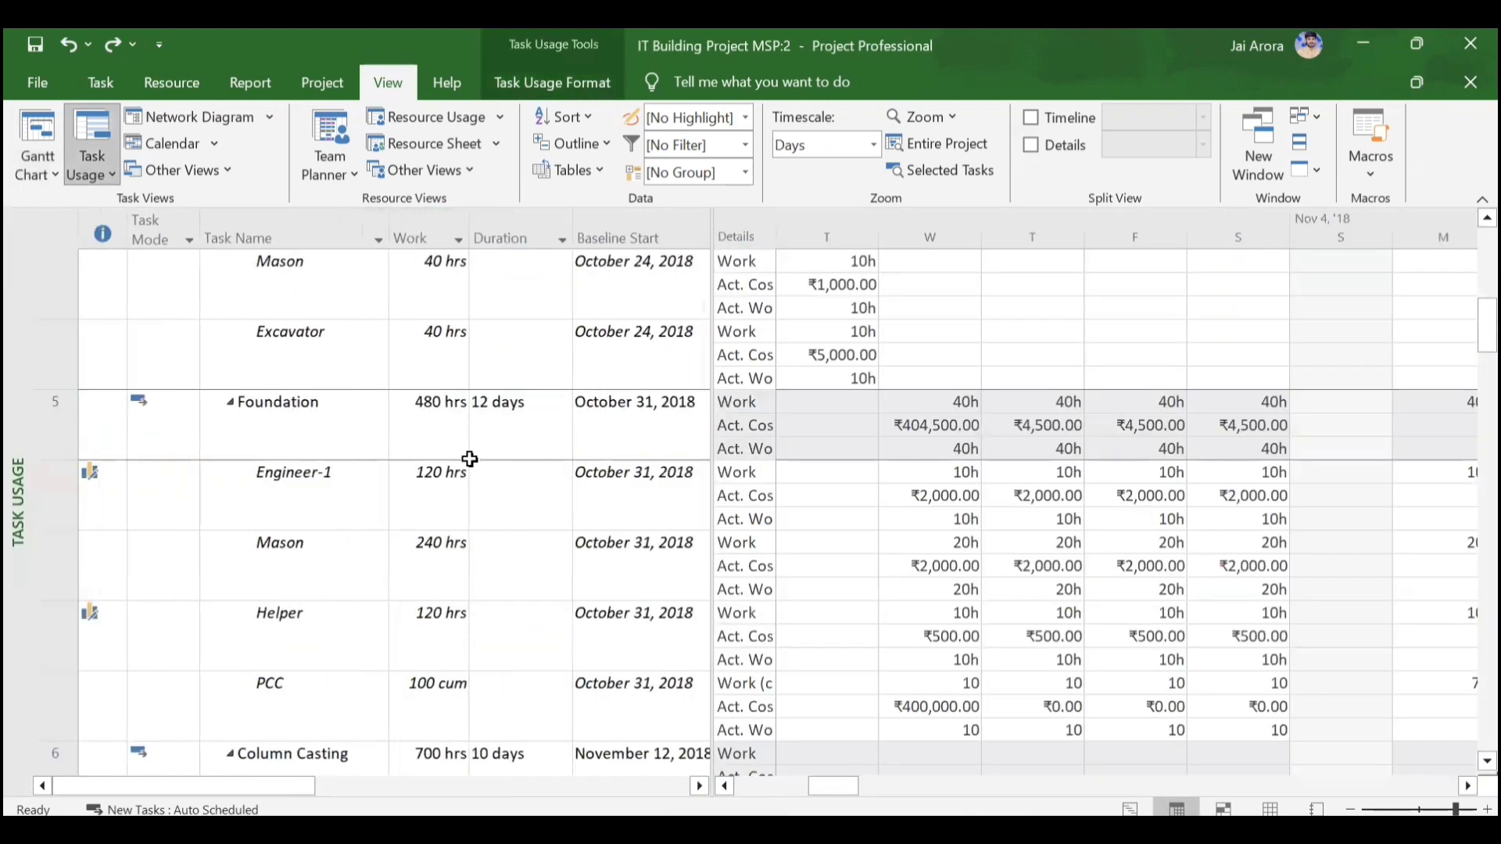
{"action": "scroll", "coordinate": [987, 538], "scroll_direction": "down", "scroll_amount": 3}
{"action": "left_click", "coordinate": [924, 495]}
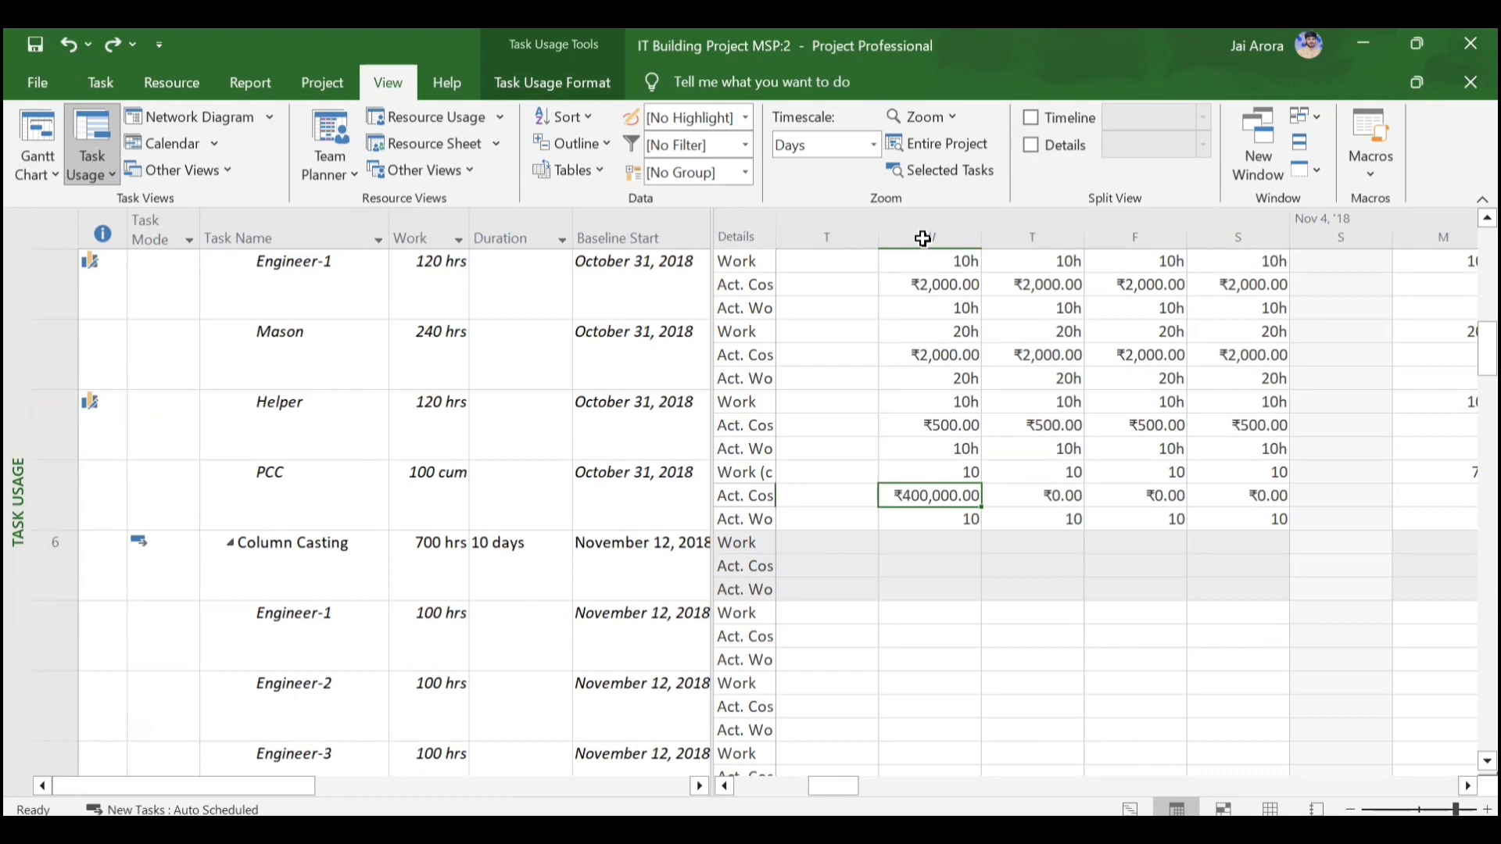
- Return to the Gantt Chart window and compare Foundation's percent complete and baseline cost with its earned value
{"action": "left_click", "coordinate": [1367, 43]}
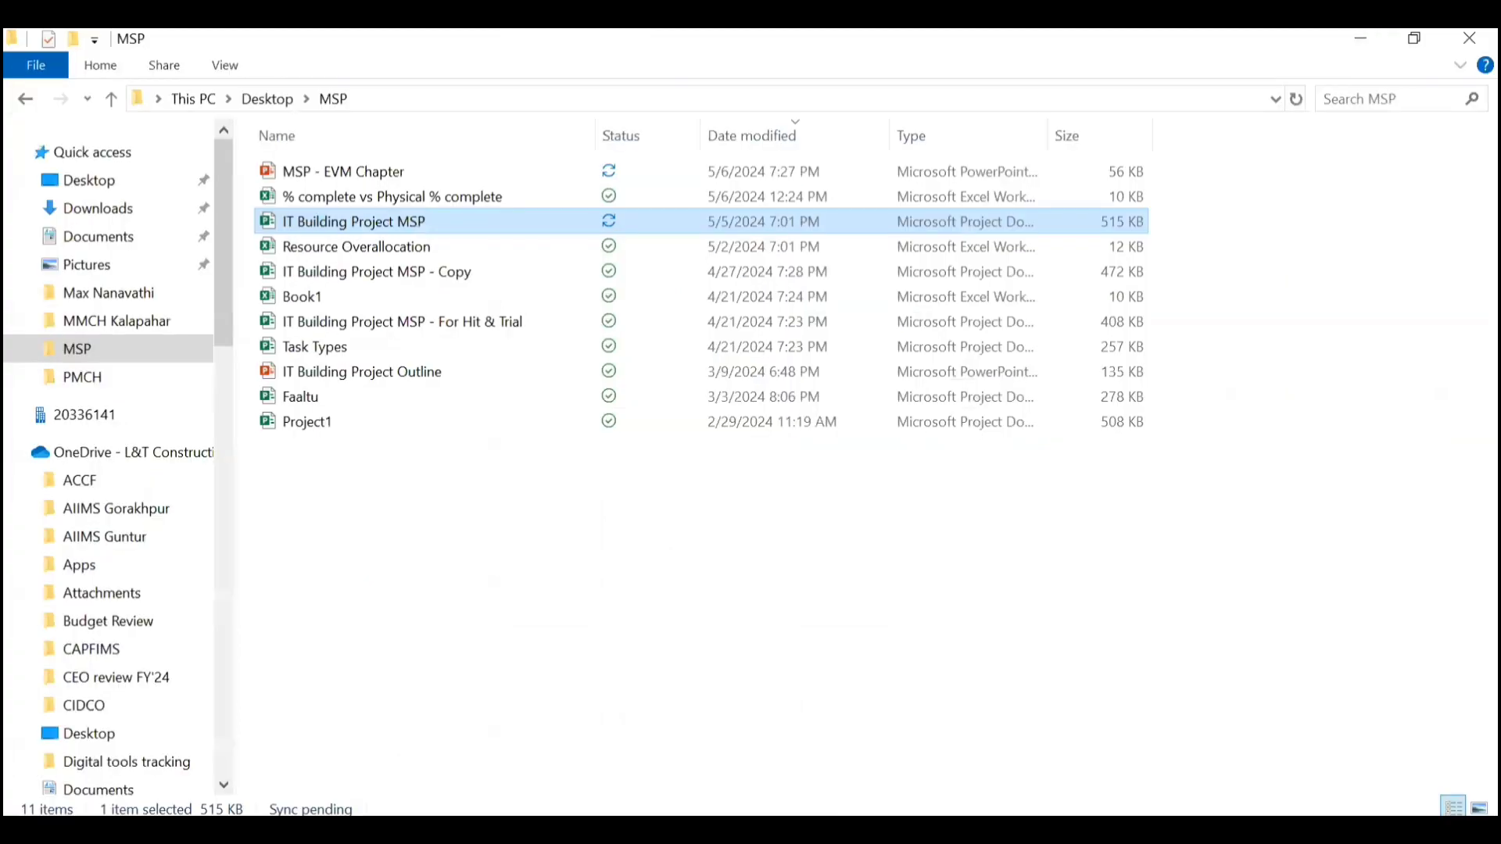
{"action": "mouse_move", "coordinate": [991, 830]}
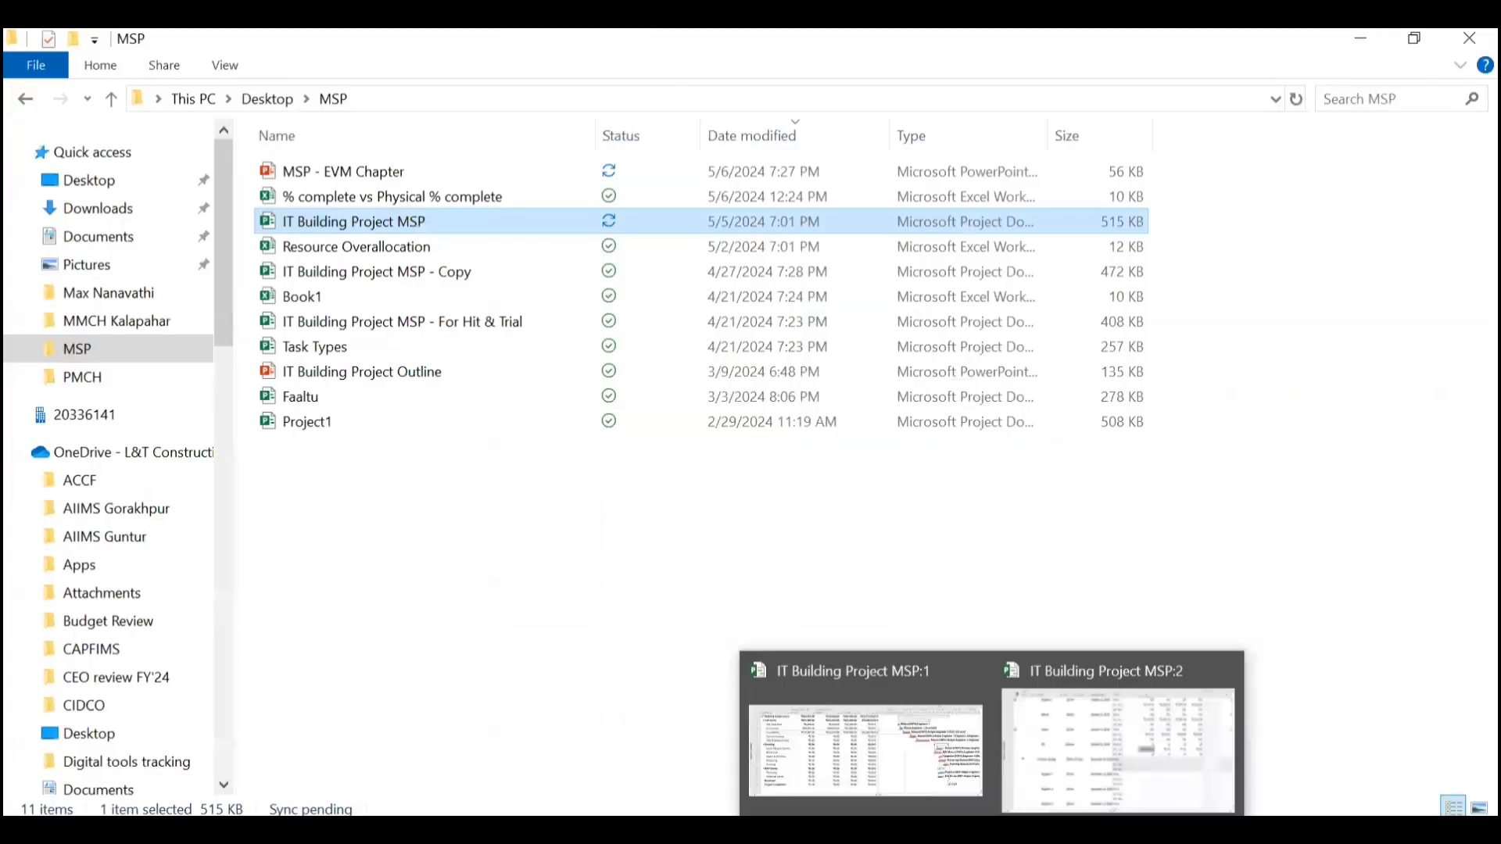
{"action": "left_click", "coordinate": [844, 731]}
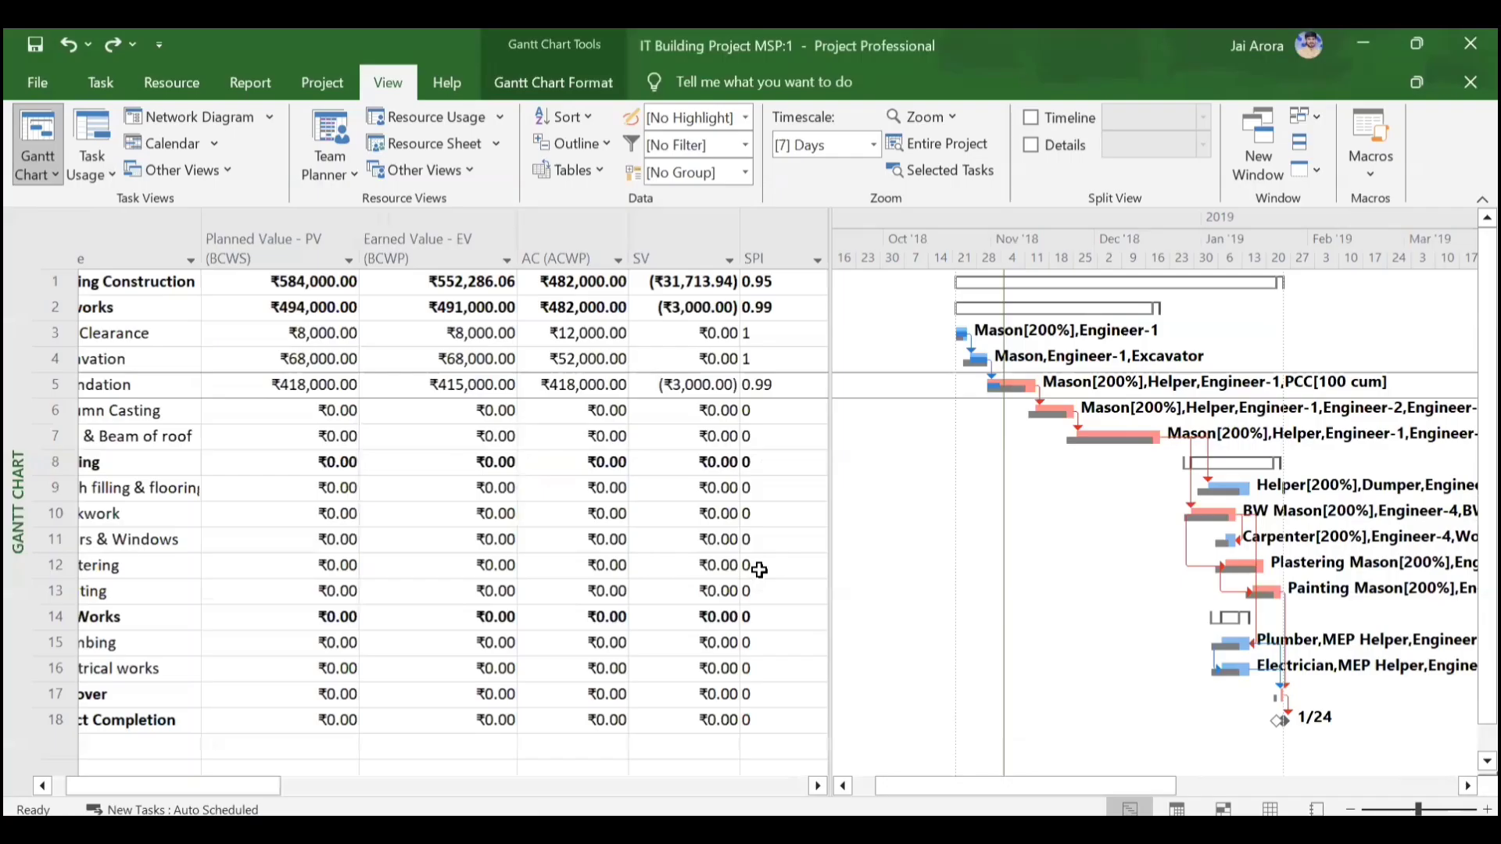
{"action": "scroll", "coordinate": [727, 408], "scroll_direction": "right", "scroll_amount": 10}
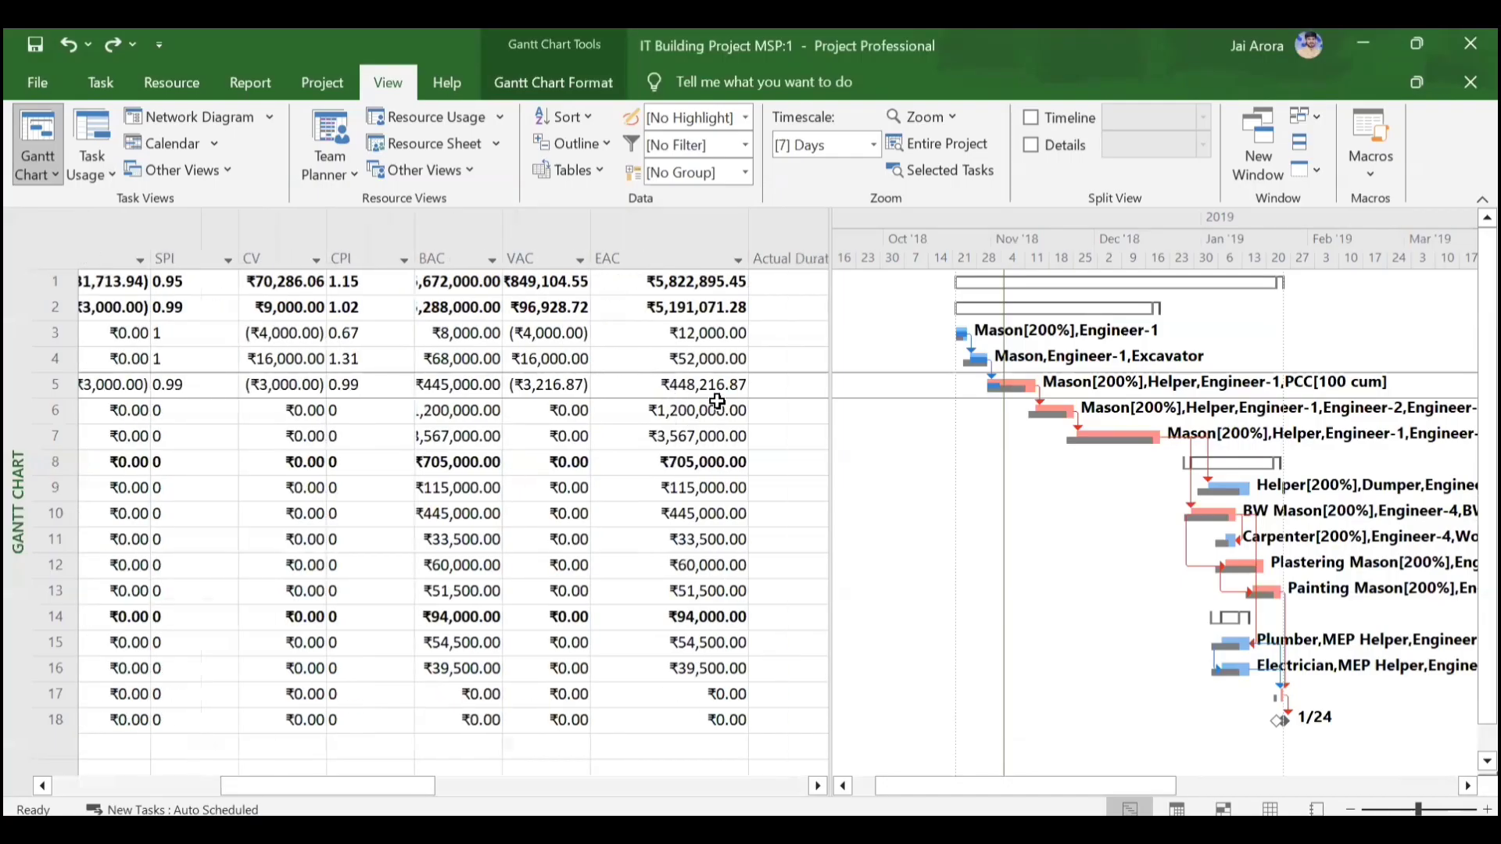
{"action": "left_click", "coordinate": [716, 401]}
{"action": "scroll", "coordinate": [717, 401], "scroll_direction": "right", "scroll_amount": 6}
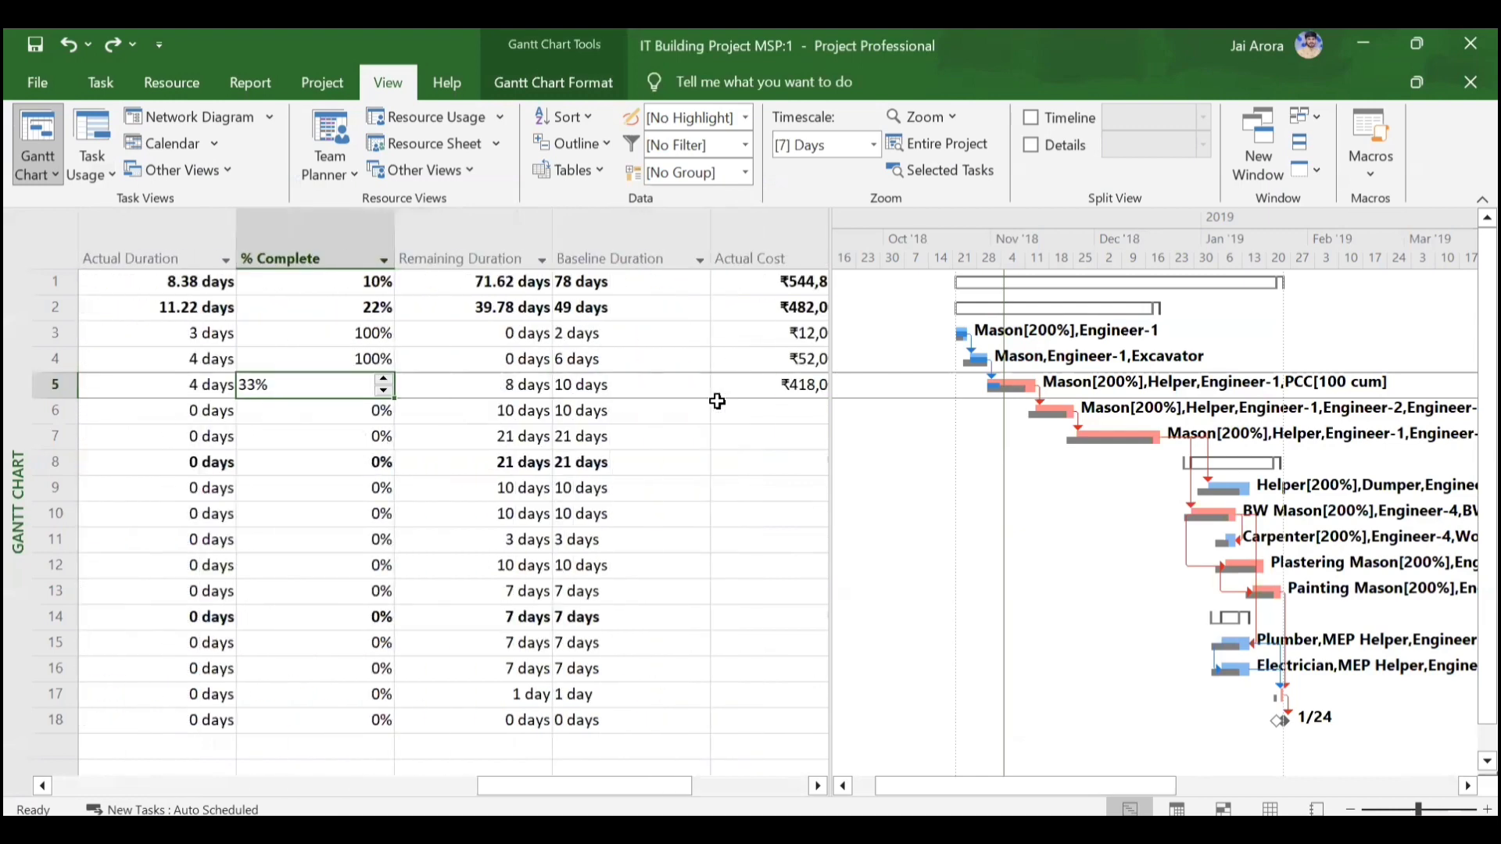
{"action": "left_click", "coordinate": [588, 383]}
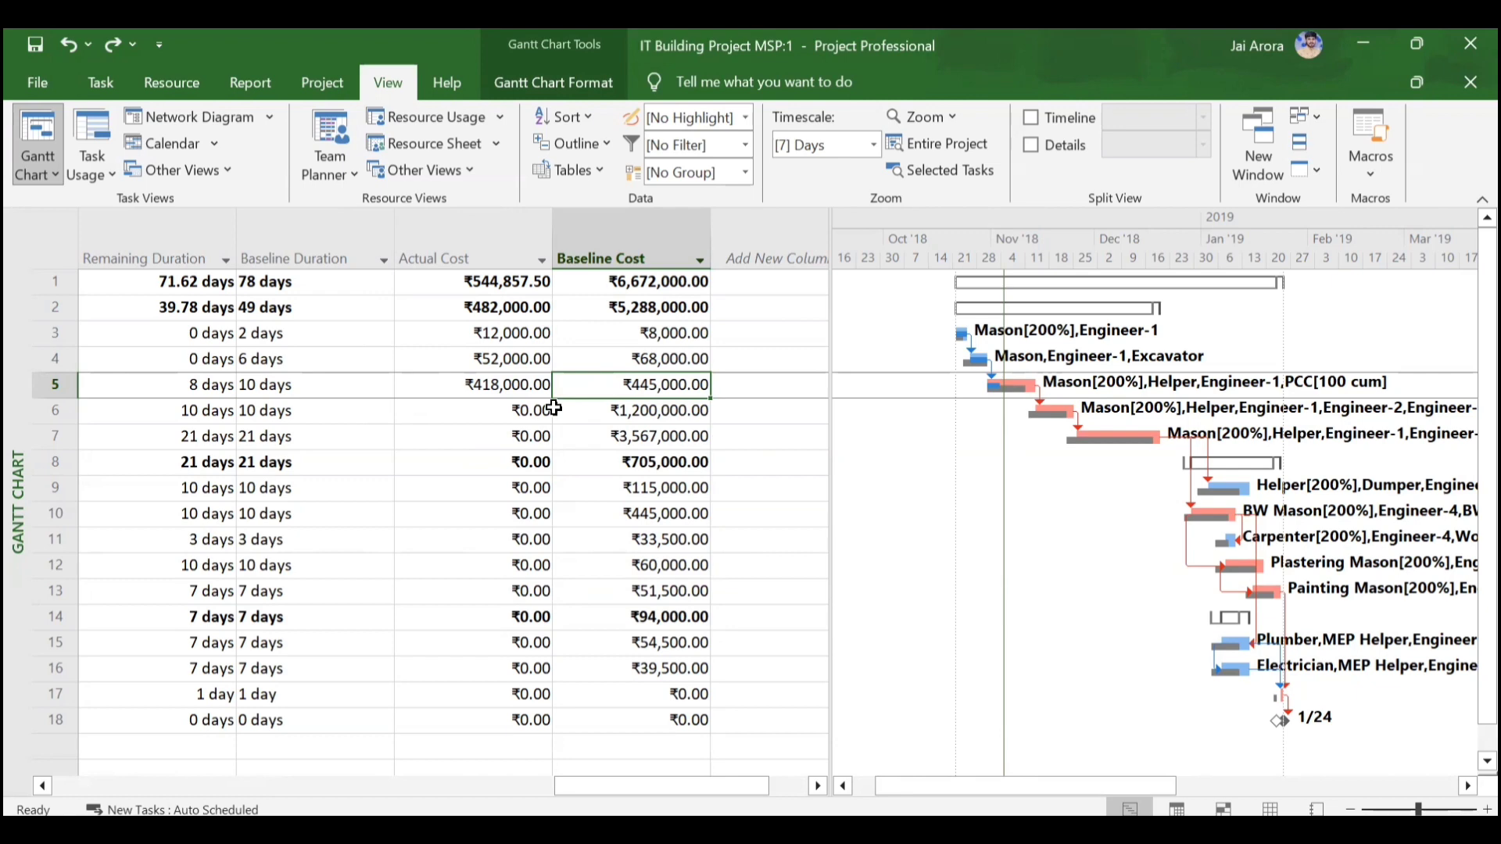
{"action": "scroll", "coordinate": [553, 407], "scroll_direction": "left", "scroll_amount": 10}
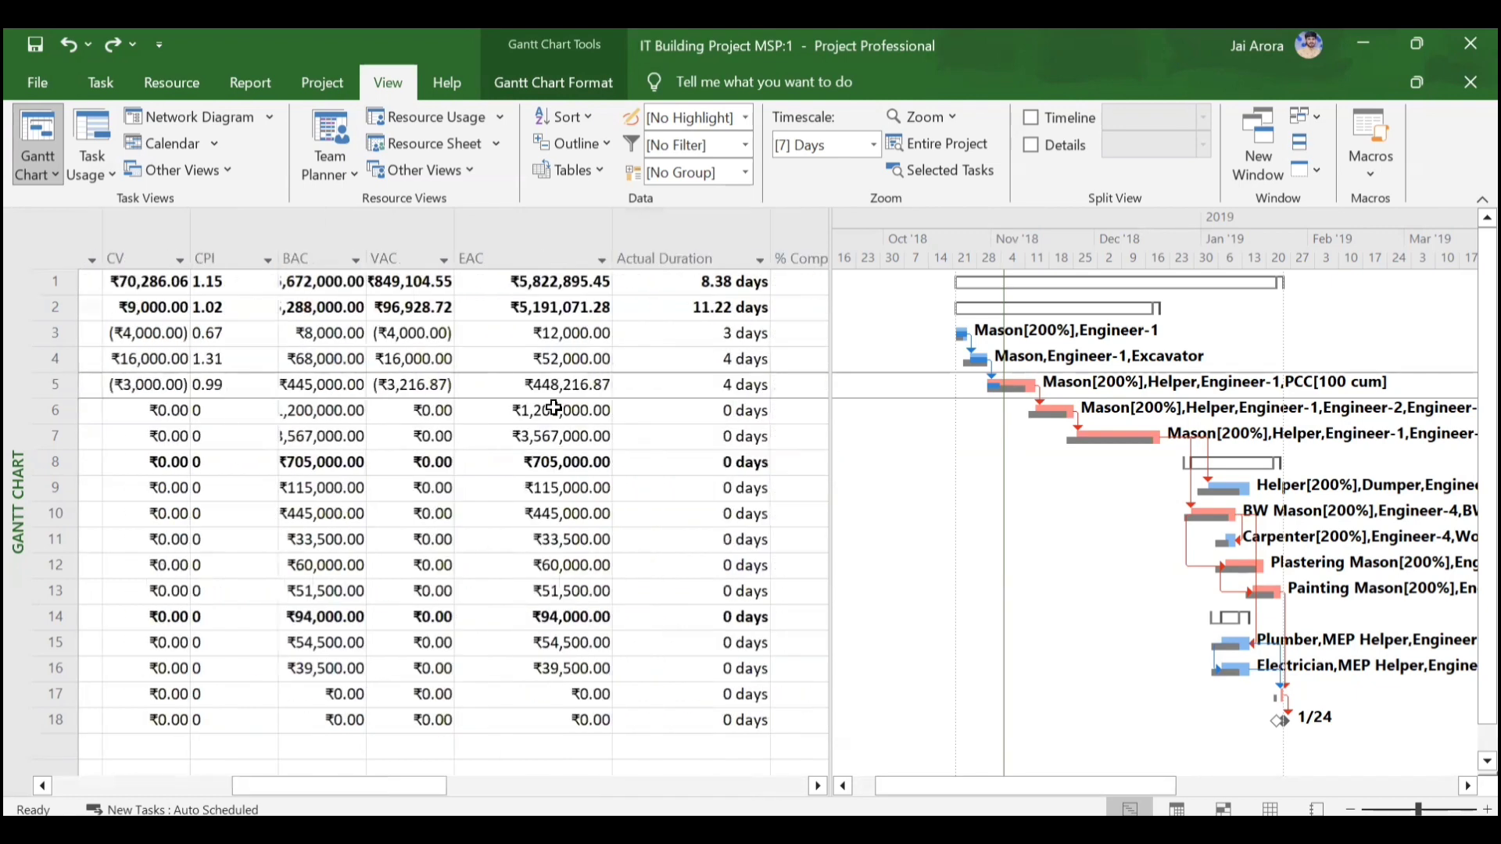
{"action": "scroll", "coordinate": [395, 412], "scroll_direction": "left", "scroll_amount": 2}
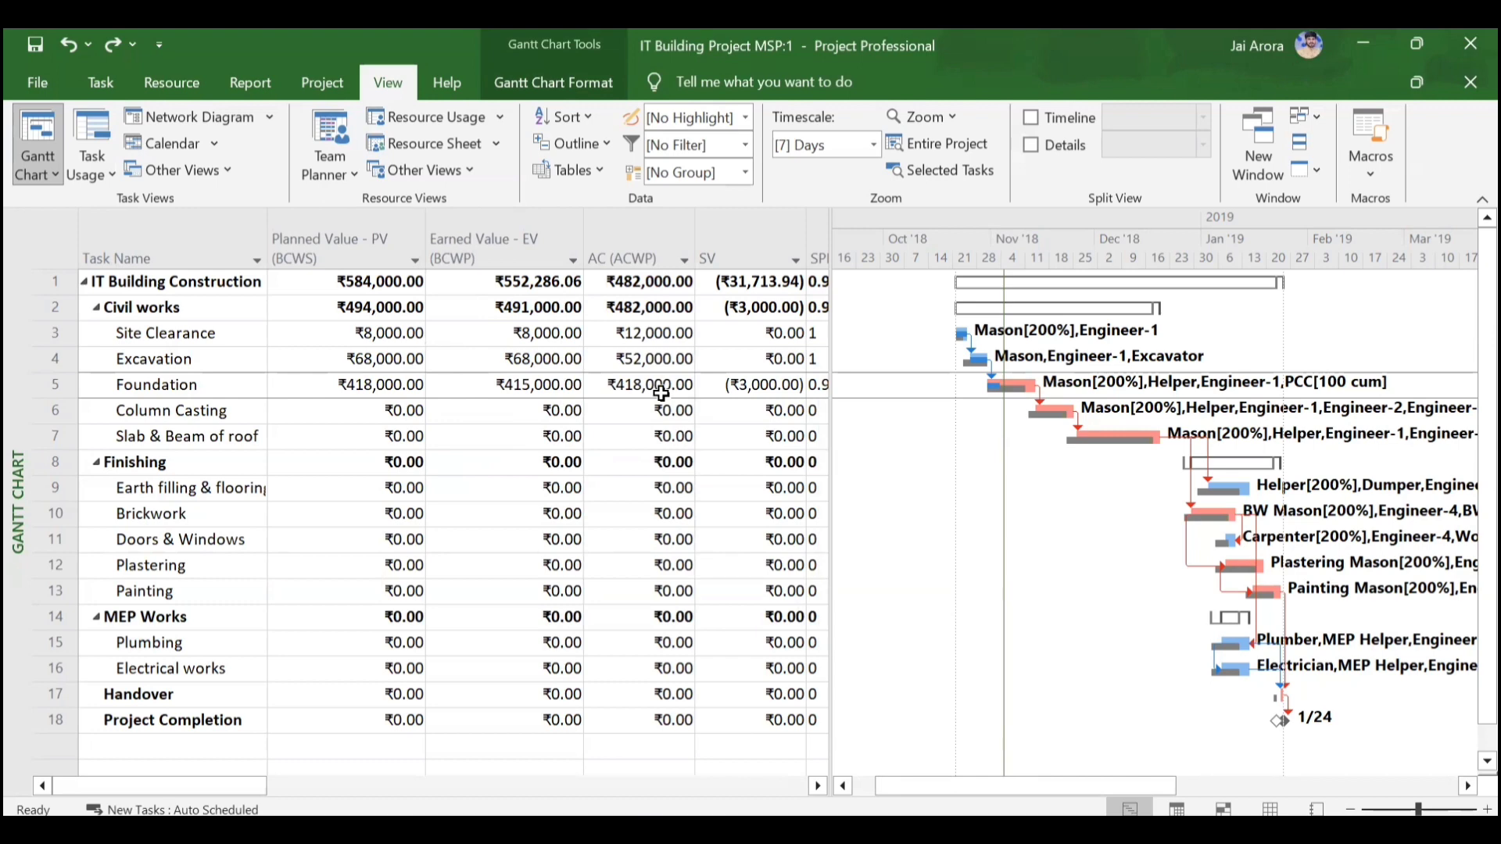
- Review the AC (ACWP) column and compare Foundation's planned value with its percent complete and duration figures
{"action": "scroll", "coordinate": [661, 393], "scroll_direction": "right", "scroll_amount": 5}
{"action": "scroll", "coordinate": [661, 394], "scroll_direction": "left", "scroll_amount": 5}
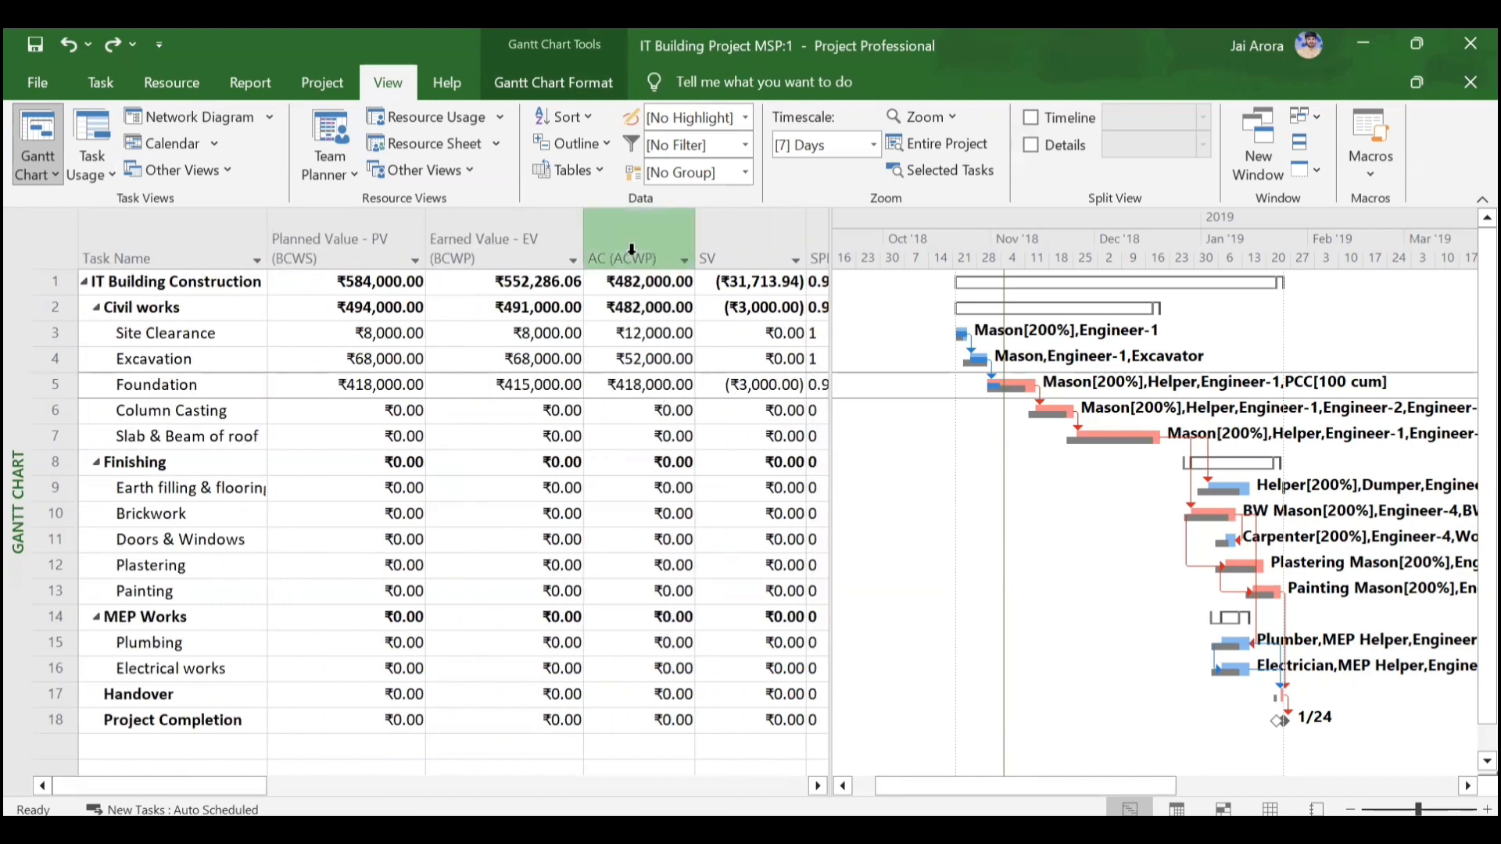
{"action": "left_click", "coordinate": [631, 249]}
{"action": "left_click", "coordinate": [377, 384]}
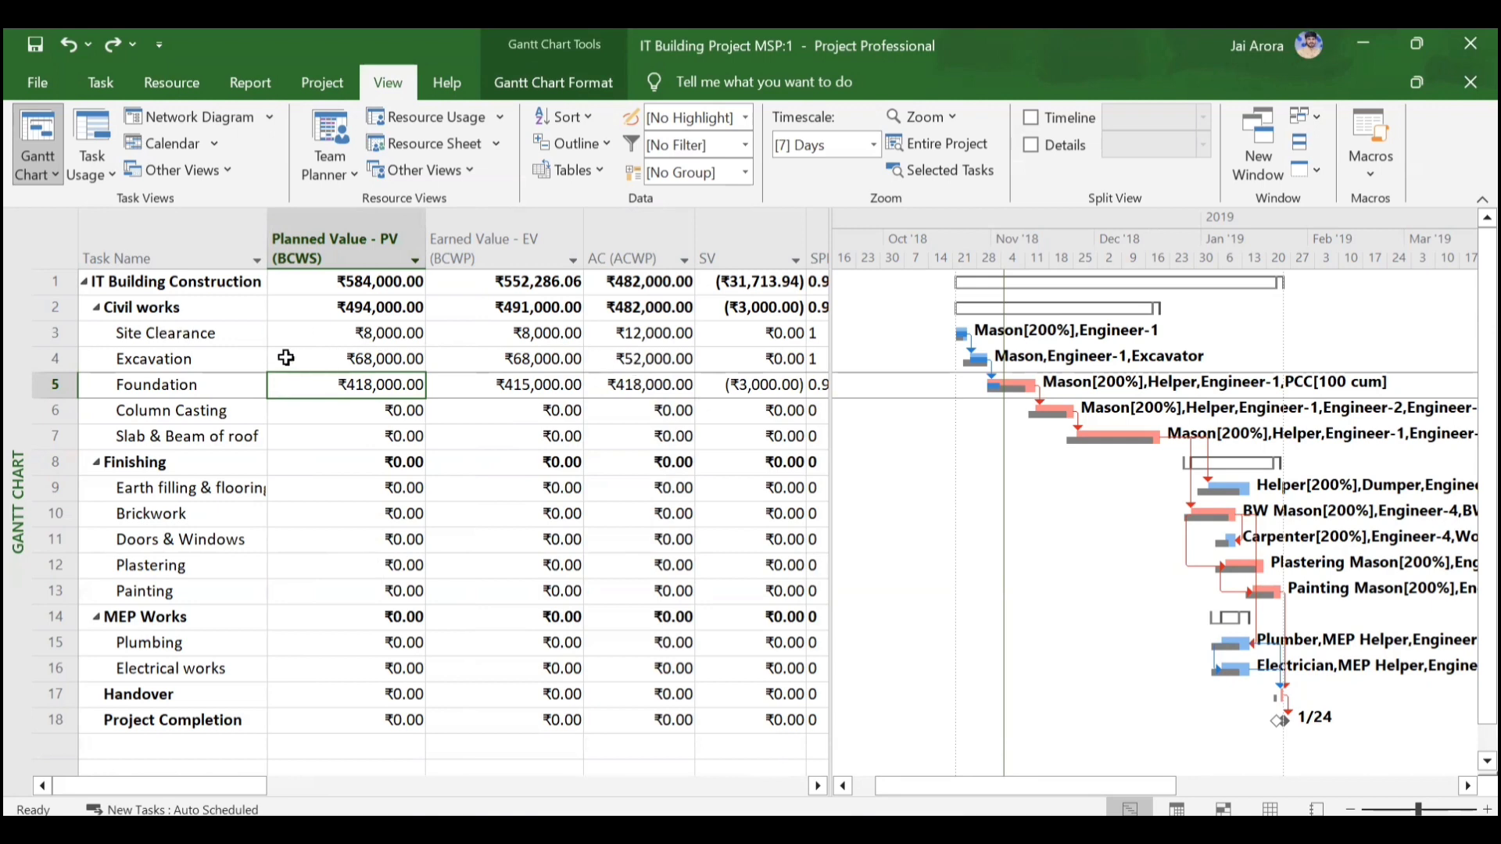
{"action": "scroll", "coordinate": [287, 358], "scroll_direction": "right", "scroll_amount": 4}
{"action": "scroll", "coordinate": [287, 358], "scroll_direction": "right", "scroll_amount": 5}
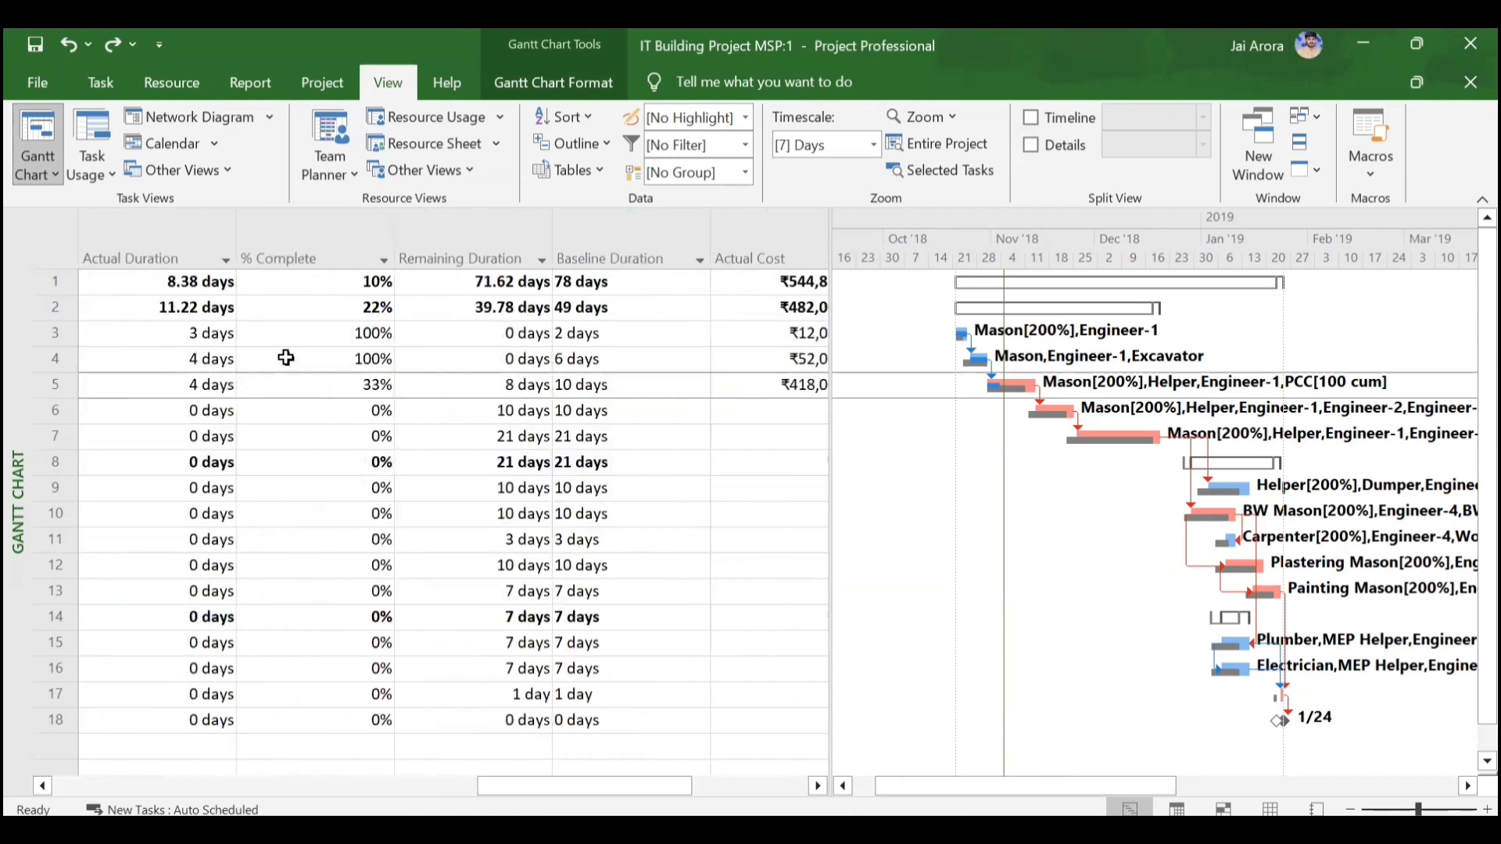
{"action": "scroll", "coordinate": [340, 406], "scroll_direction": "left", "scroll_amount": 9}
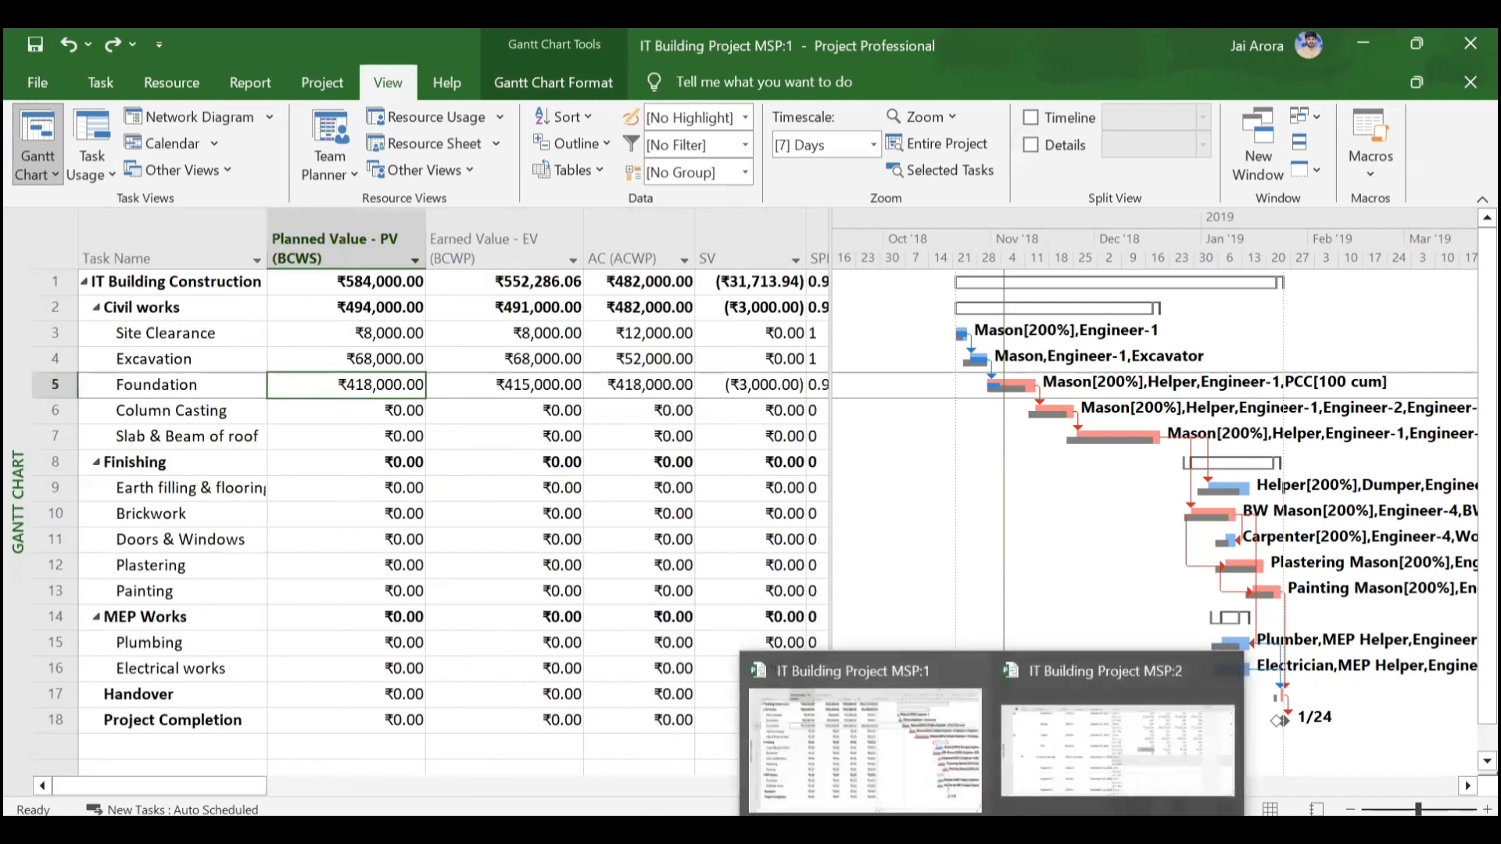
- In the Task Usage window, select Foundation's daily actual costs from Wednesday, October 31 to Saturday, November 3
{"action": "left_click", "coordinate": [1104, 722]}
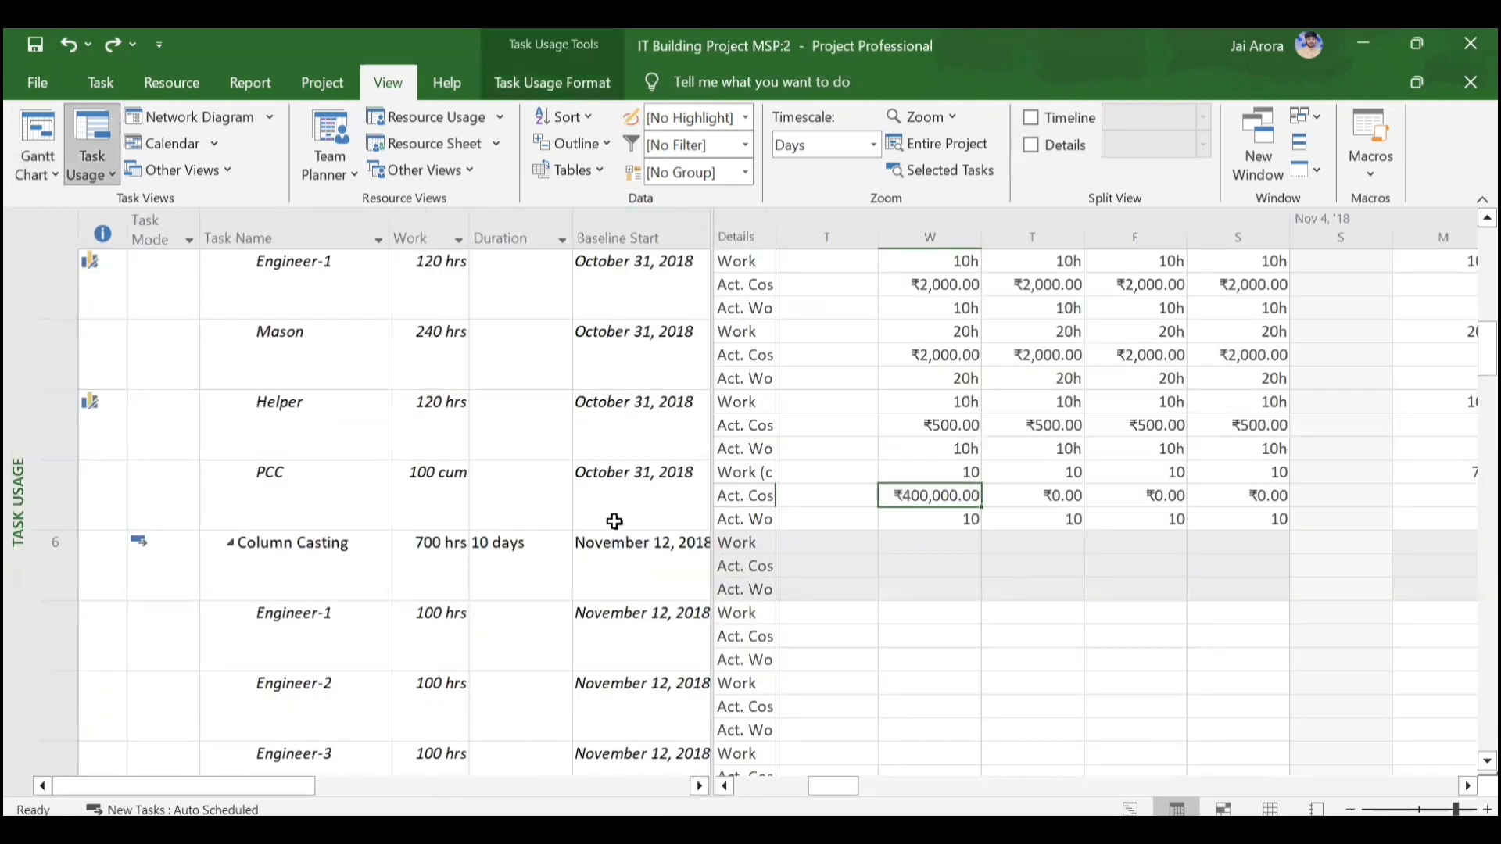
{"action": "scroll", "coordinate": [615, 521], "scroll_direction": "up", "scroll_amount": 3}
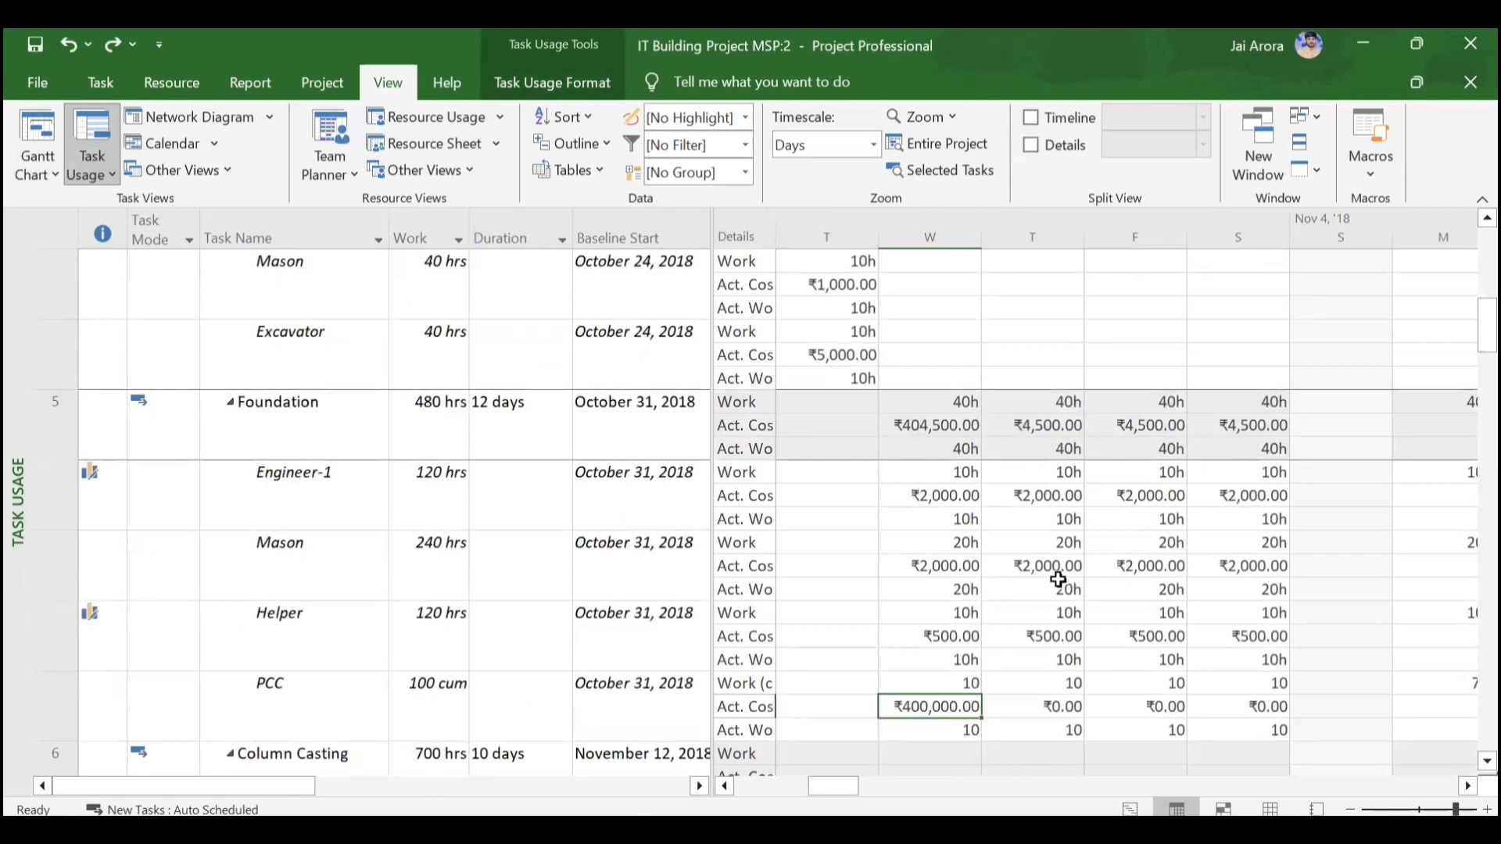
{"action": "left_click", "coordinate": [900, 424]}
{"action": "key", "text": "shift+Right"}
{"action": "key", "text": "shift+Right"}
{"action": "key", "text": "shift+Right"}
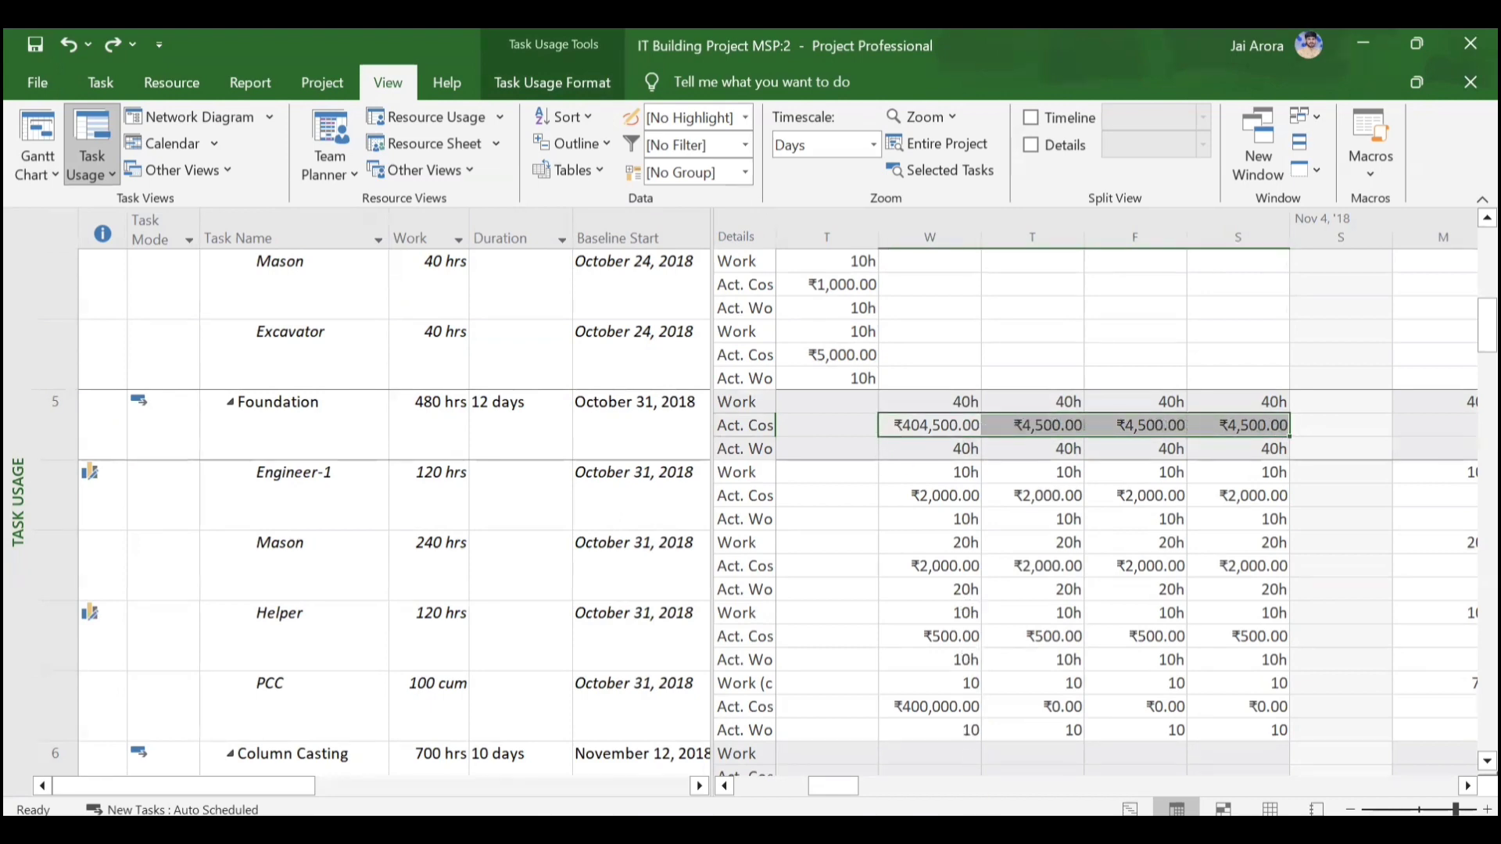
- Go back to the Gantt Chart window and check Excavation's actual cost beside the SV column
{"action": "left_click", "coordinate": [852, 744]}
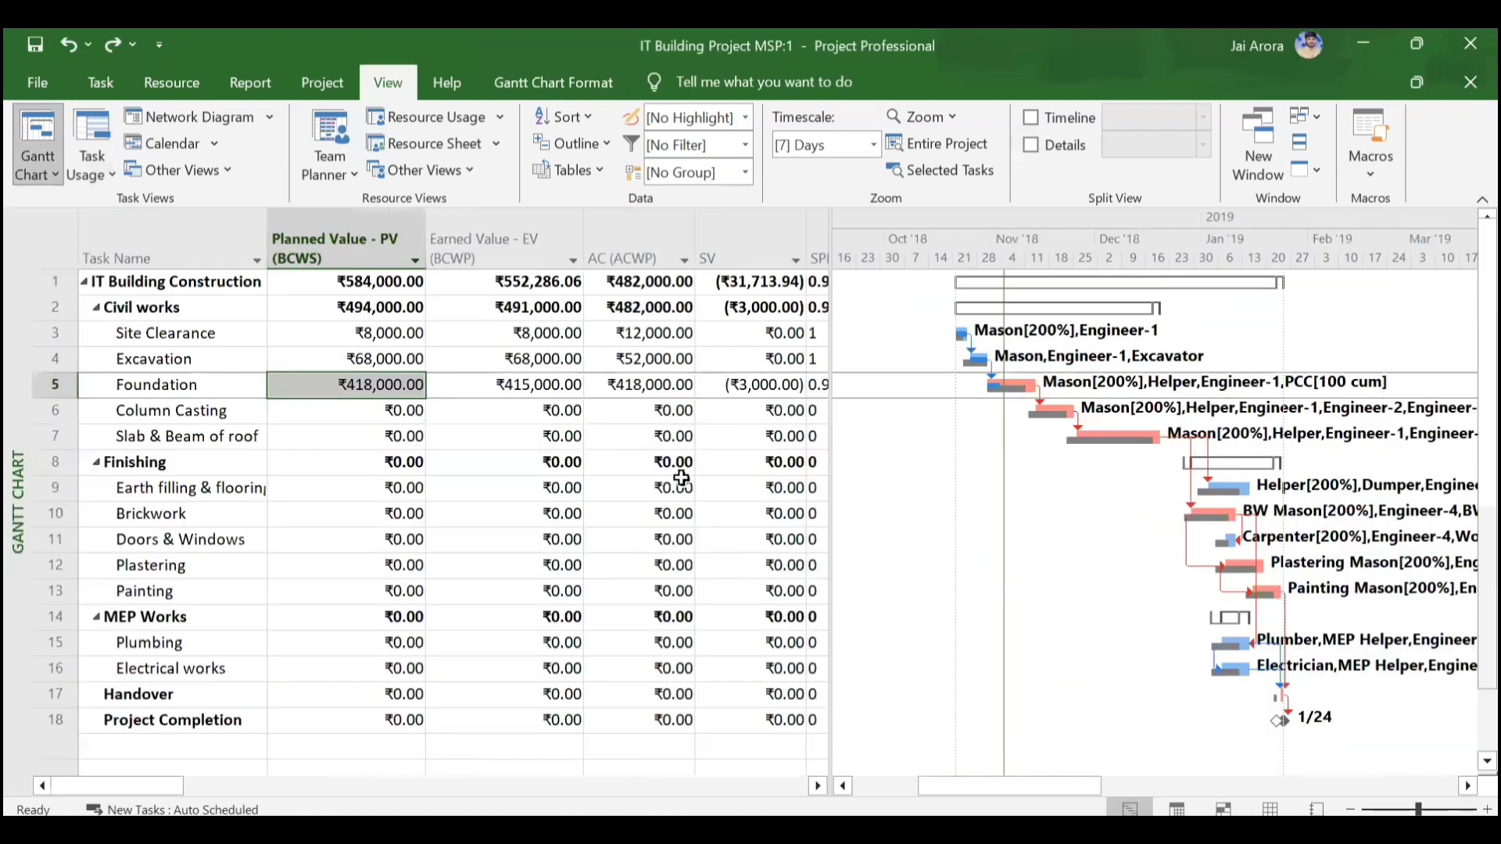
{"action": "scroll", "coordinate": [535, 435], "scroll_direction": "right", "scroll_amount": 2}
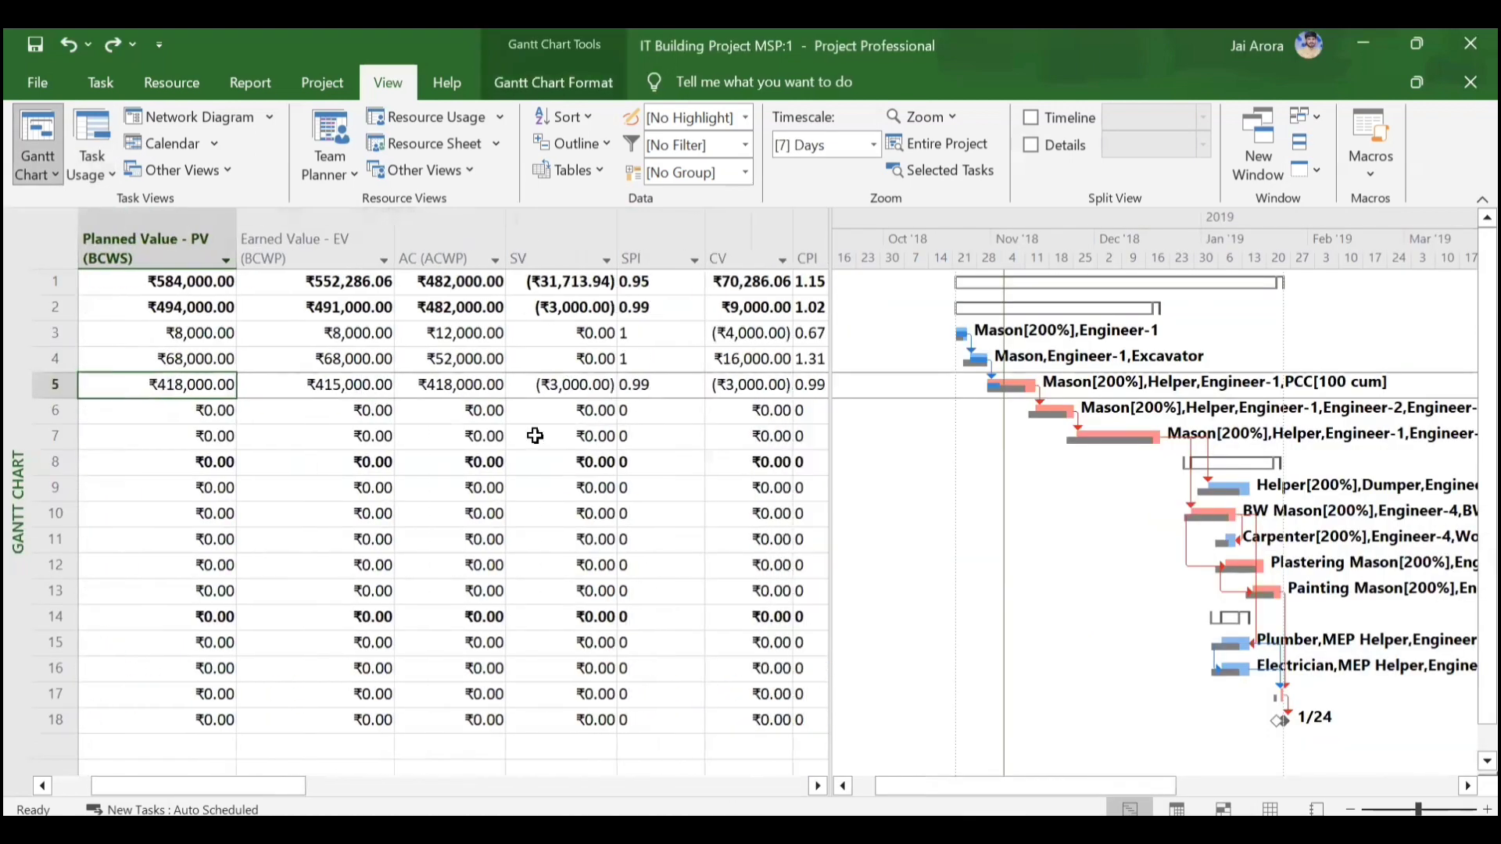
{"action": "left_click", "coordinate": [559, 258]}
{"action": "left_click", "coordinate": [485, 353]}
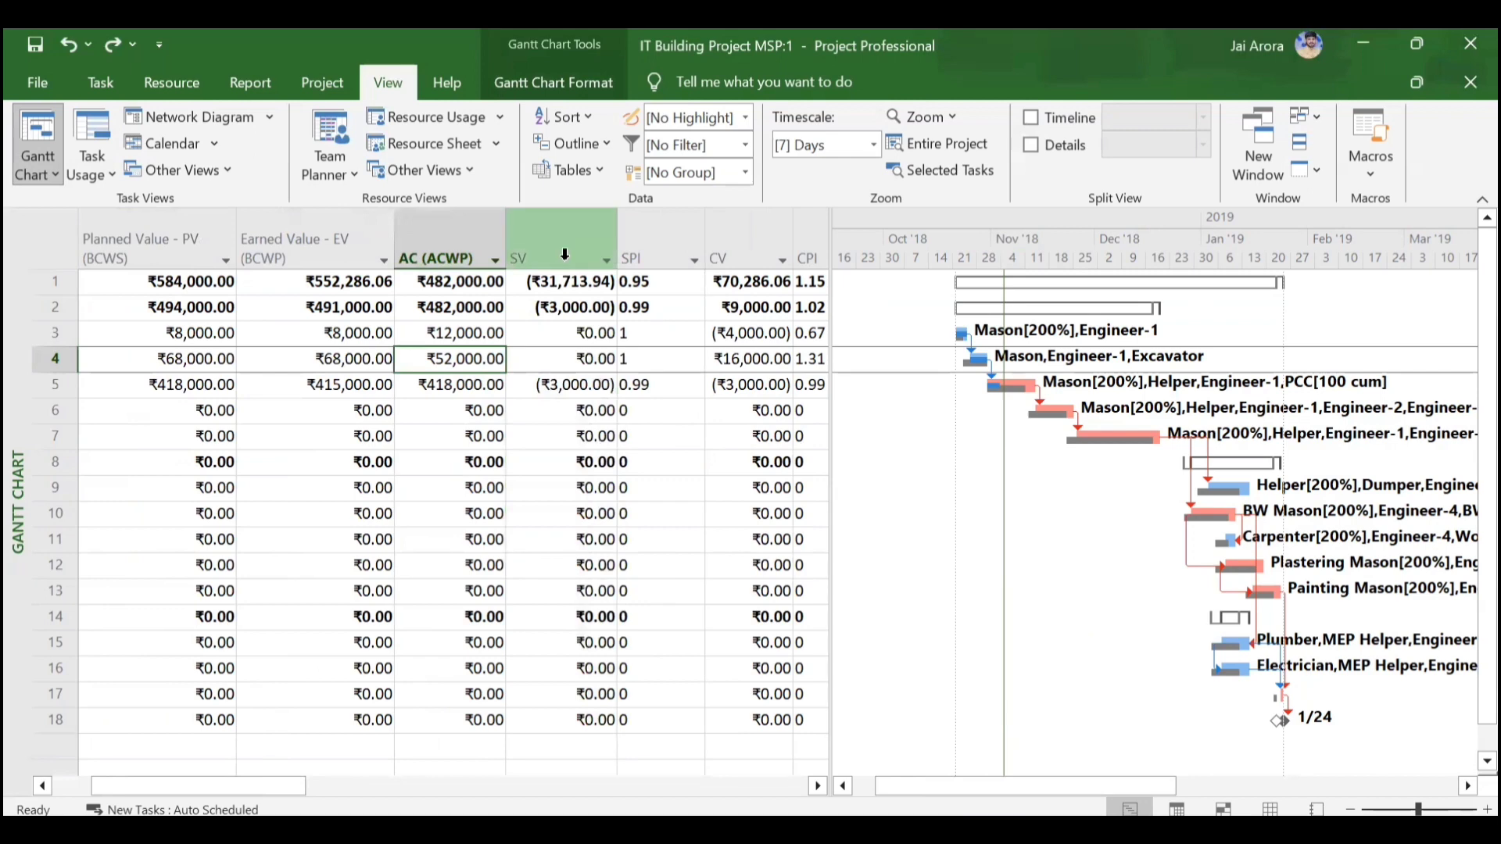
- Check Site Clearance's schedule variance against its earned value and planned value
{"action": "mouse_move", "coordinate": [565, 254]}
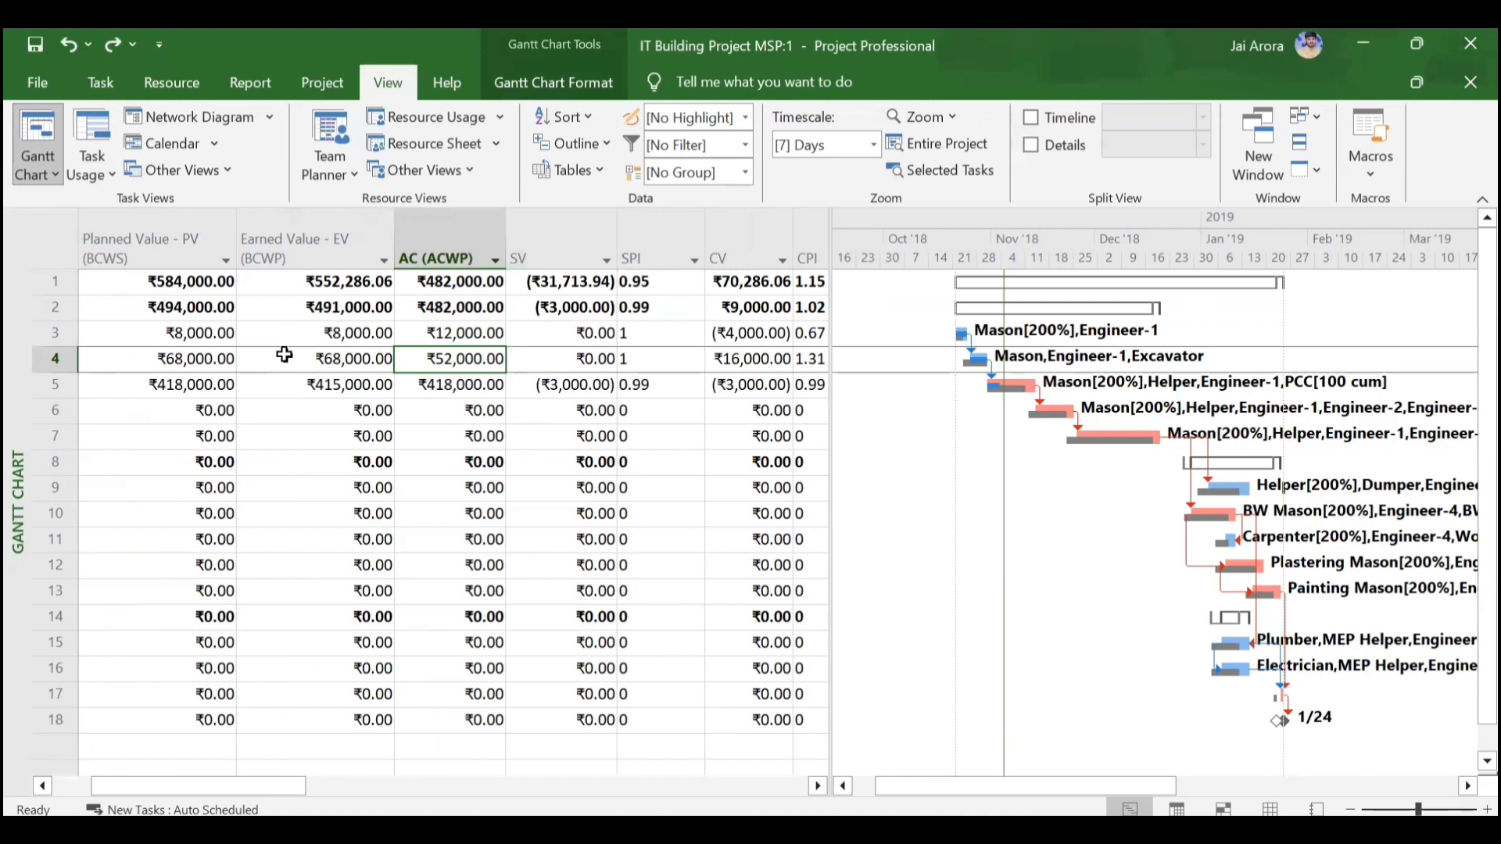
{"action": "left_click", "coordinate": [362, 335]}
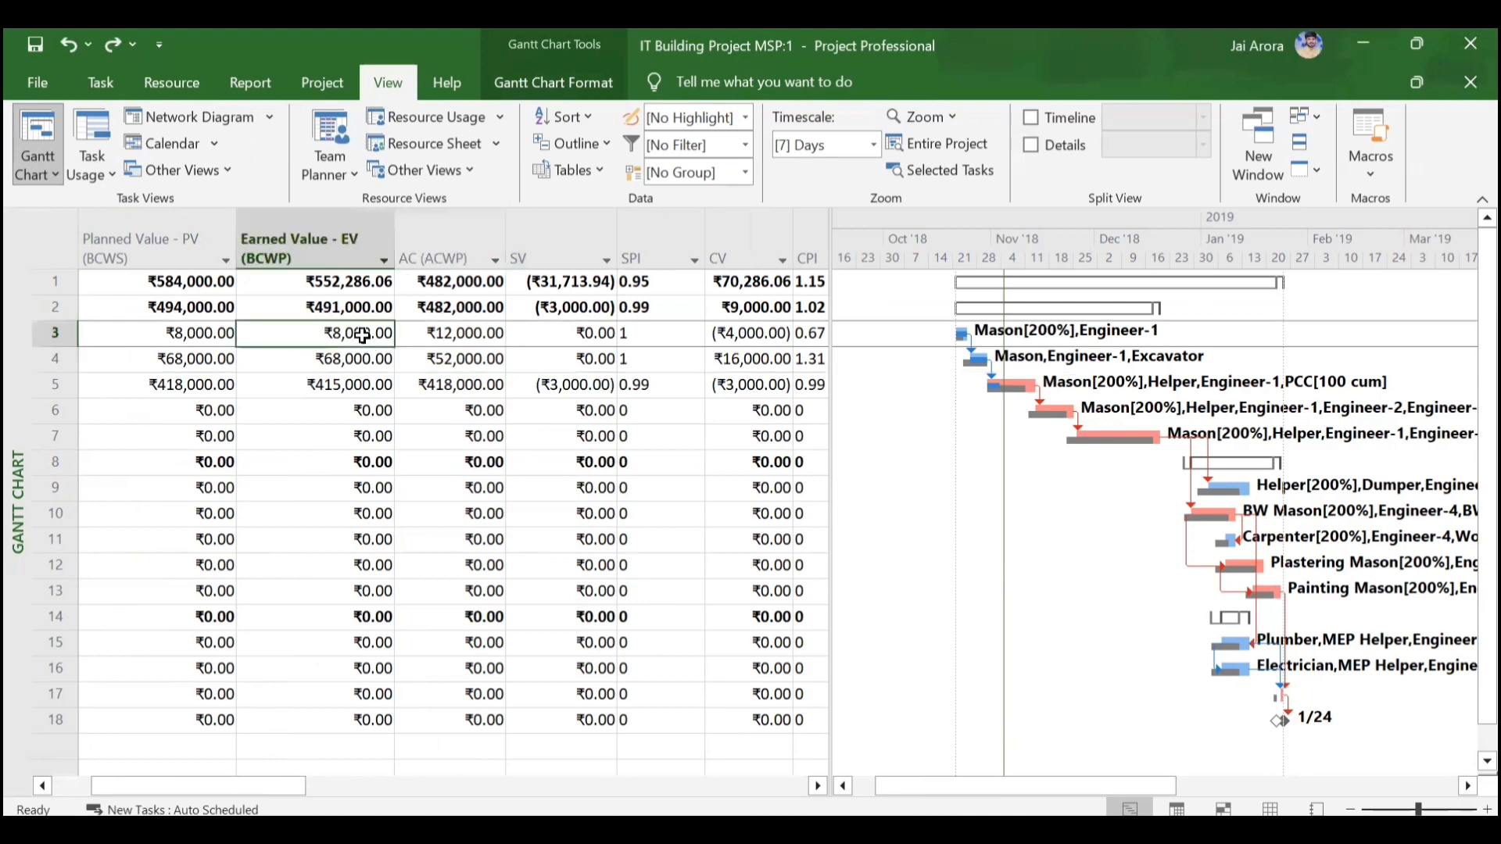
{"action": "left_click", "coordinate": [205, 332]}
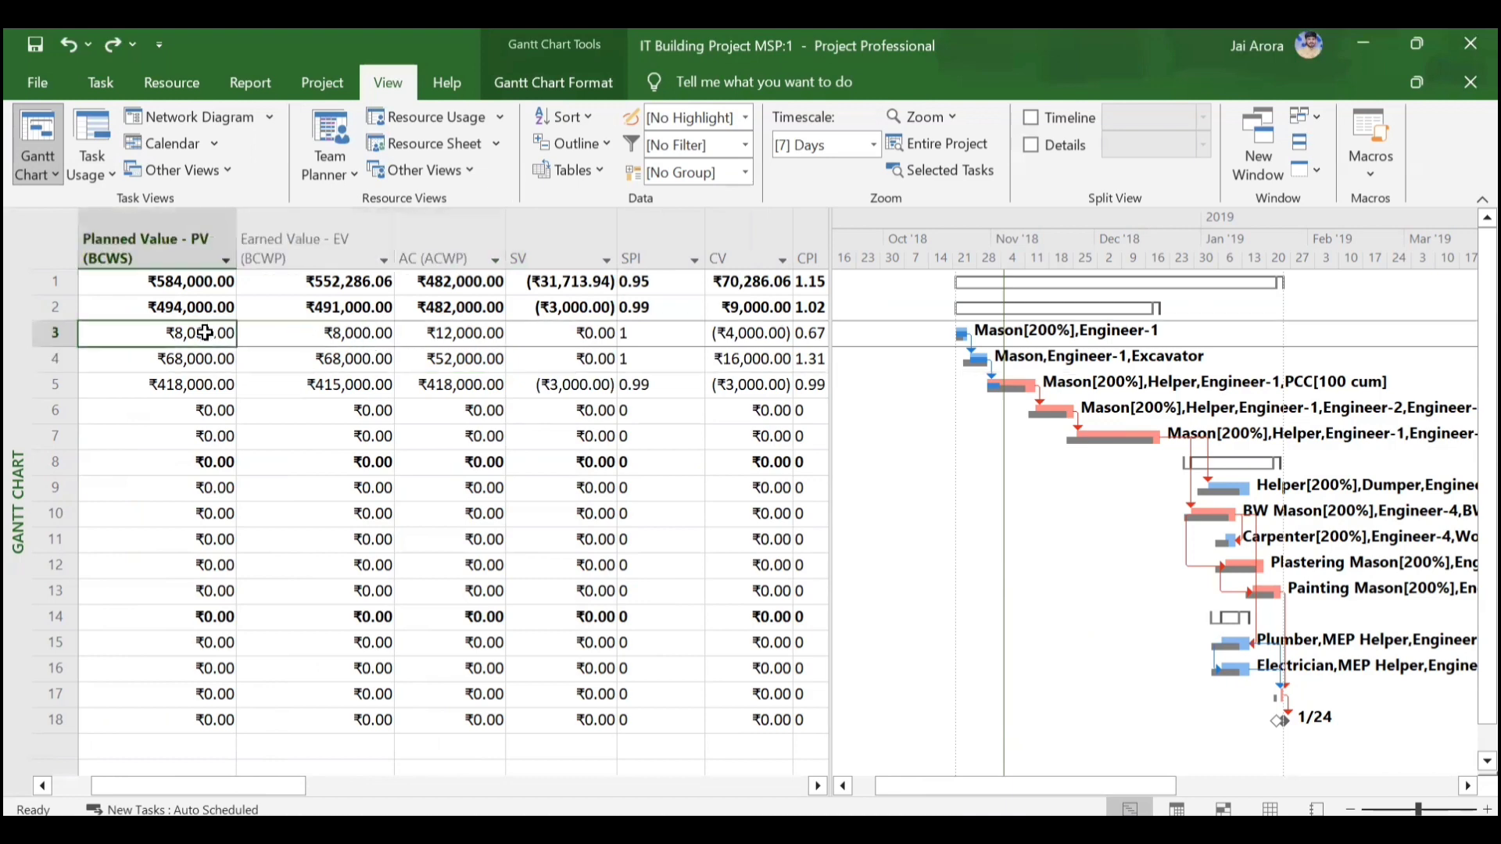
{"action": "left_click", "coordinate": [535, 333]}
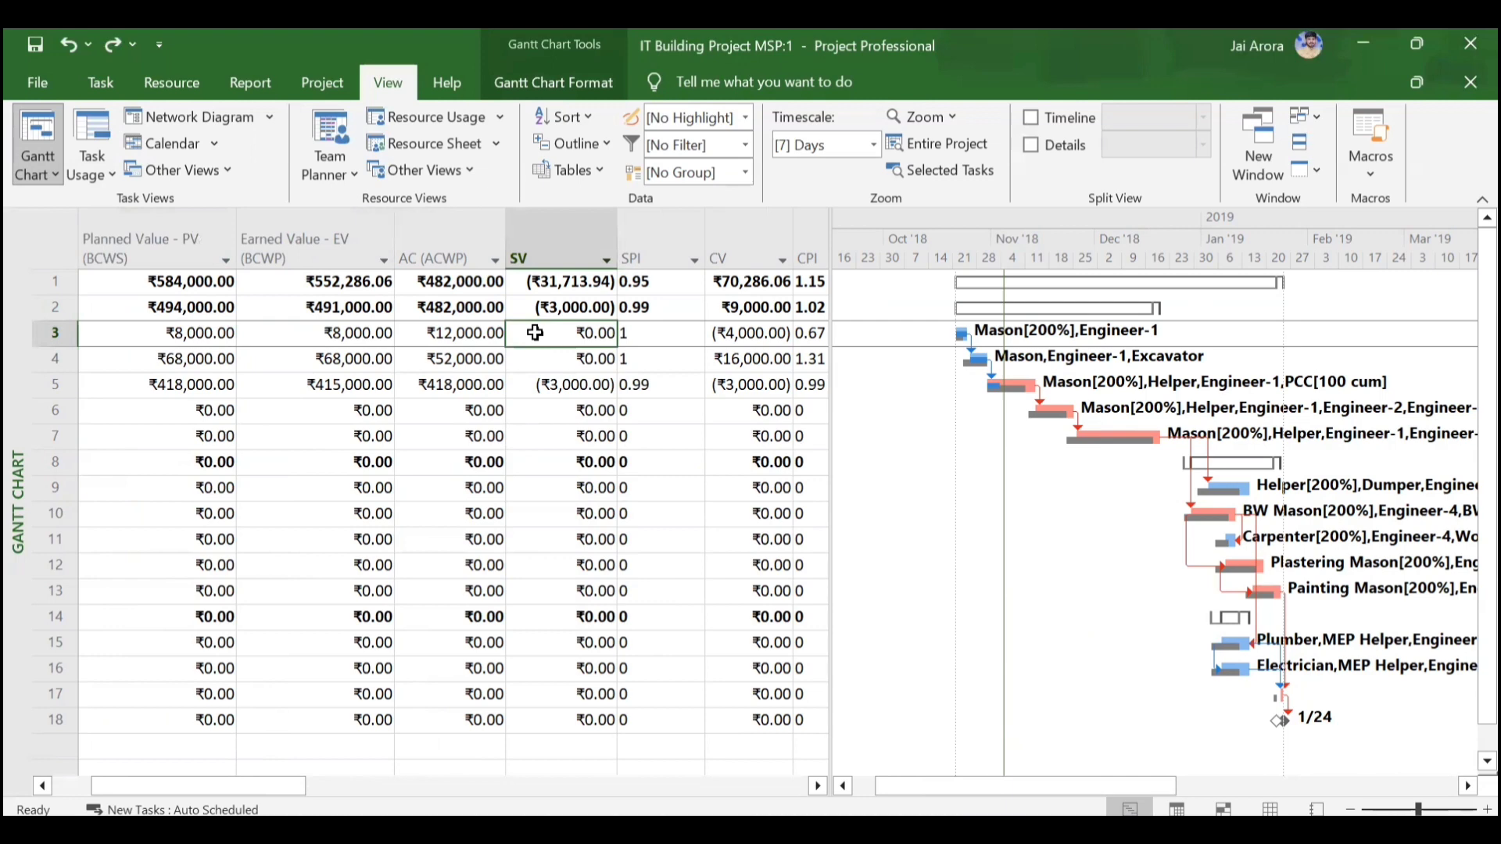
{"action": "scroll", "coordinate": [535, 333], "scroll_direction": "left", "scroll_amount": 3}
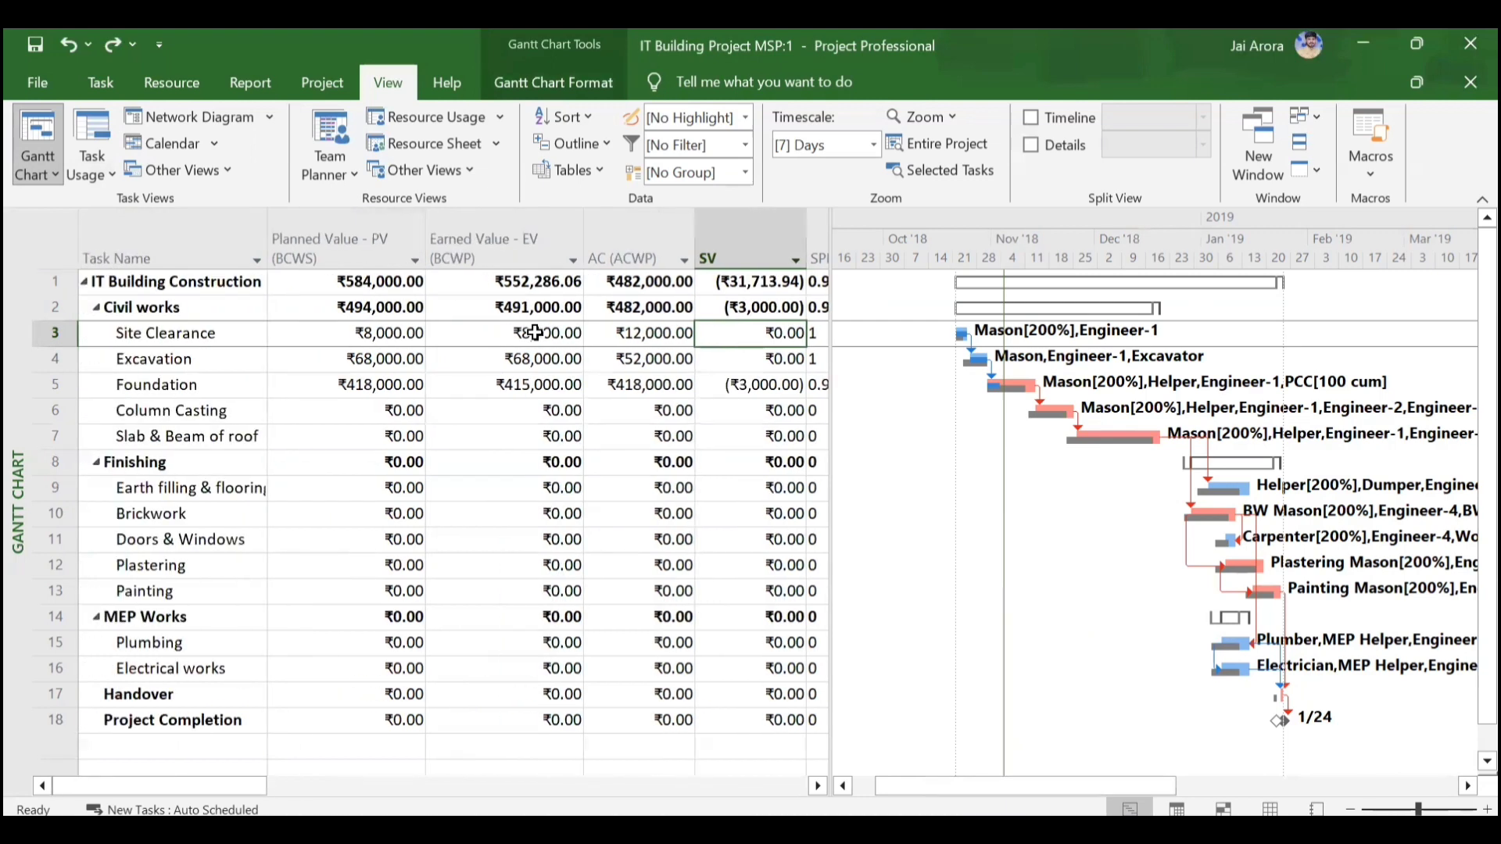
- Compare the schedule variances of Excavation, Site Clearance and Foundation
{"action": "left_click", "coordinate": [233, 360]}
{"action": "left_click", "coordinate": [723, 361]}
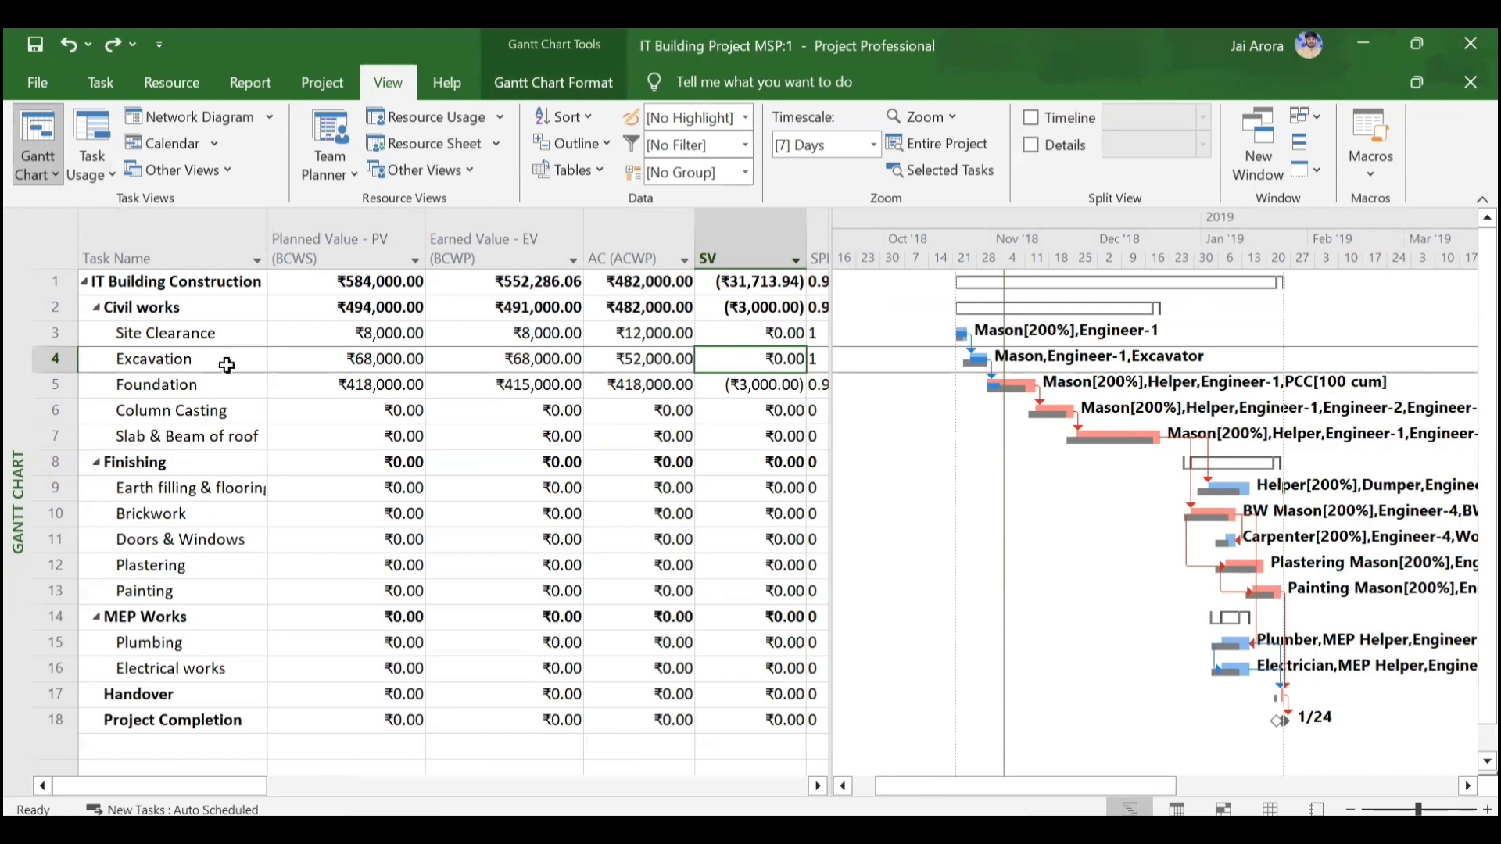
{"action": "left_click", "coordinate": [233, 340]}
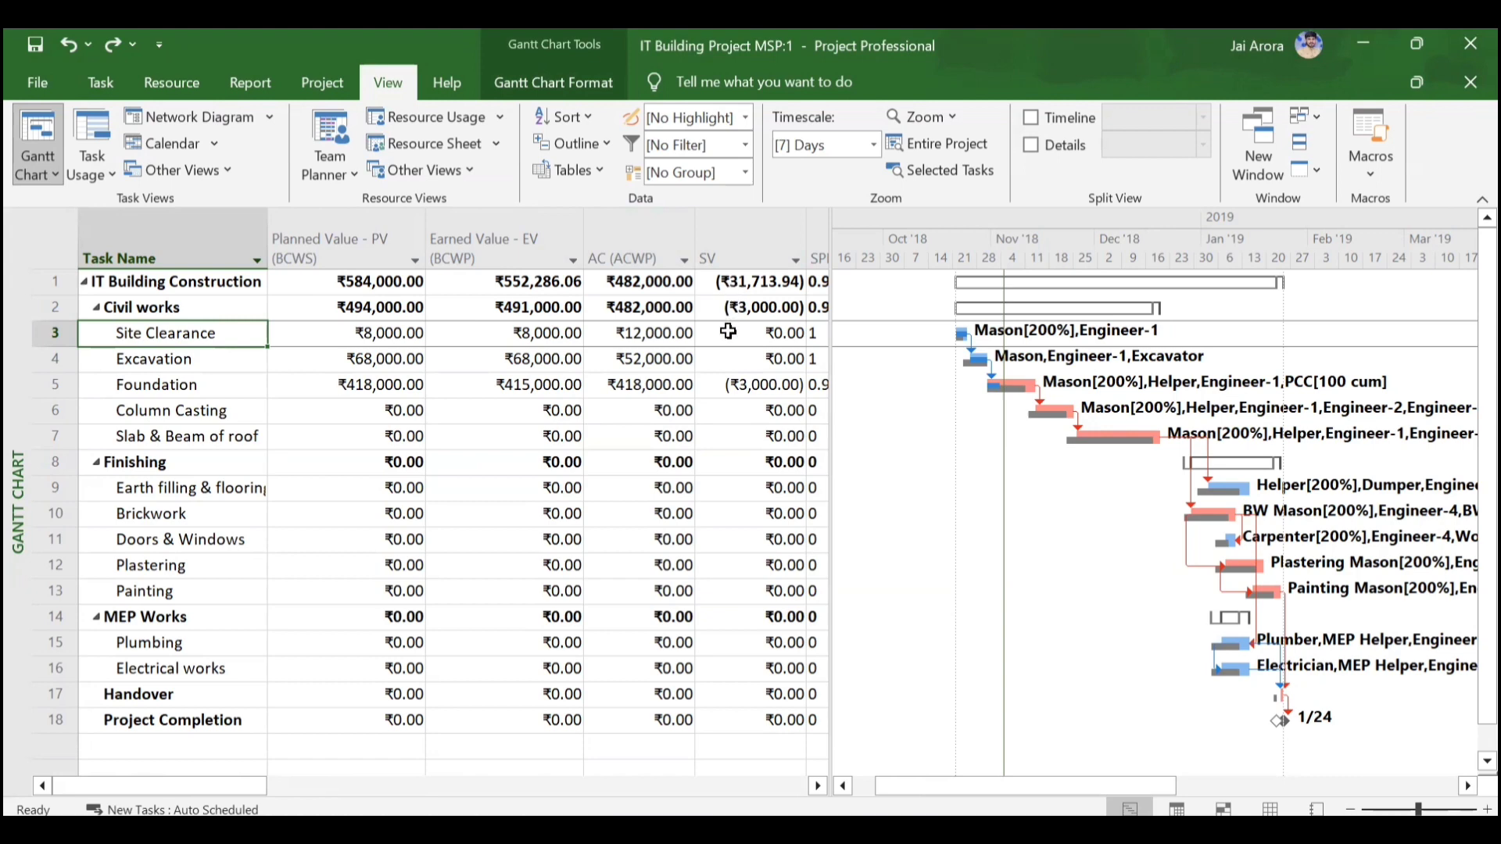
{"action": "left_click", "coordinate": [205, 386]}
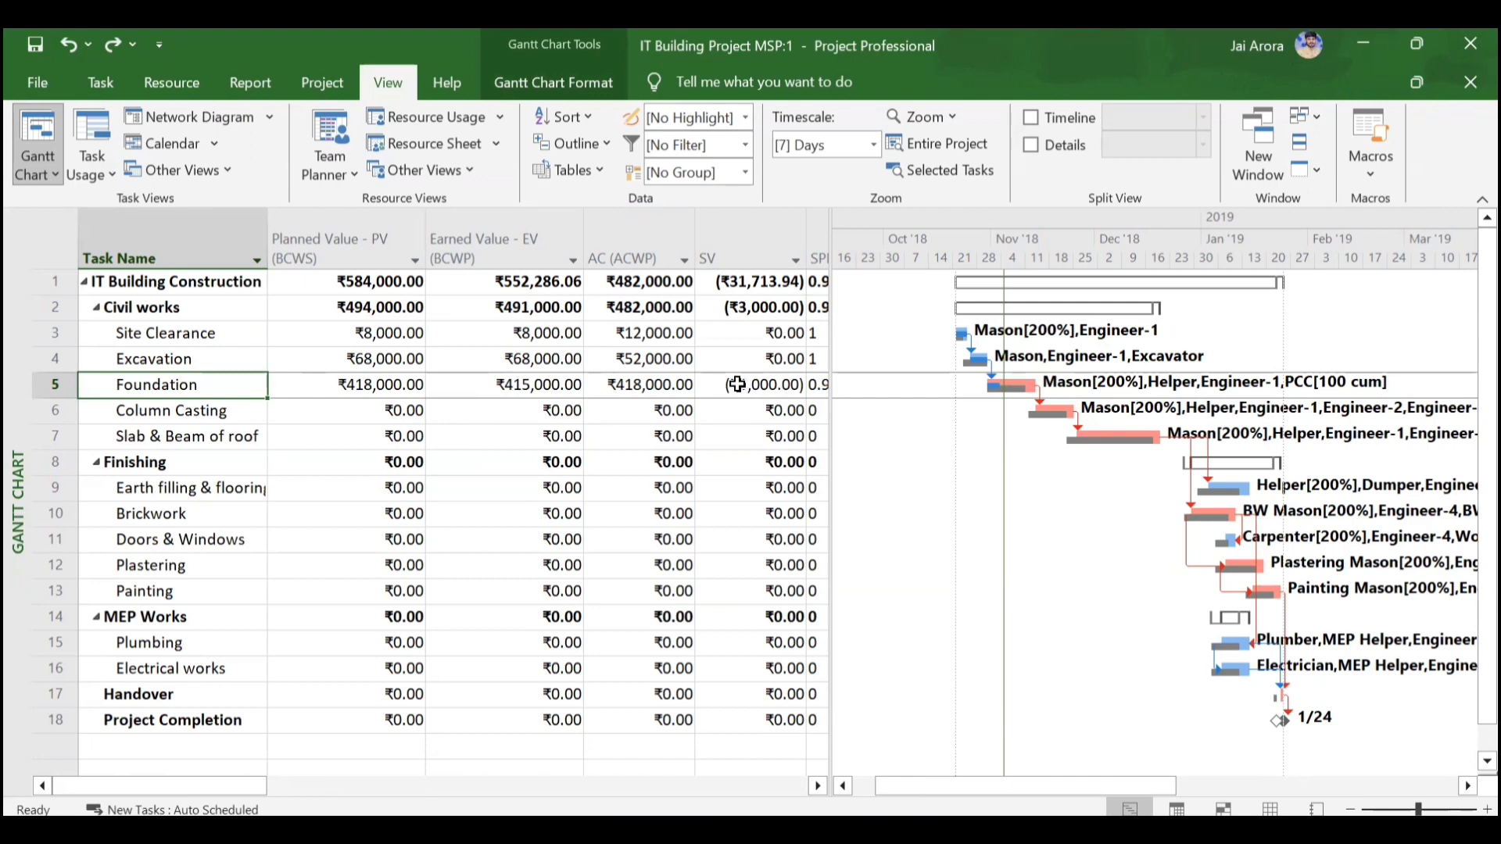
- Check Foundation's SPI against its earned value and planned value
{"action": "scroll", "coordinate": [737, 385], "scroll_direction": "right", "scroll_amount": 3}
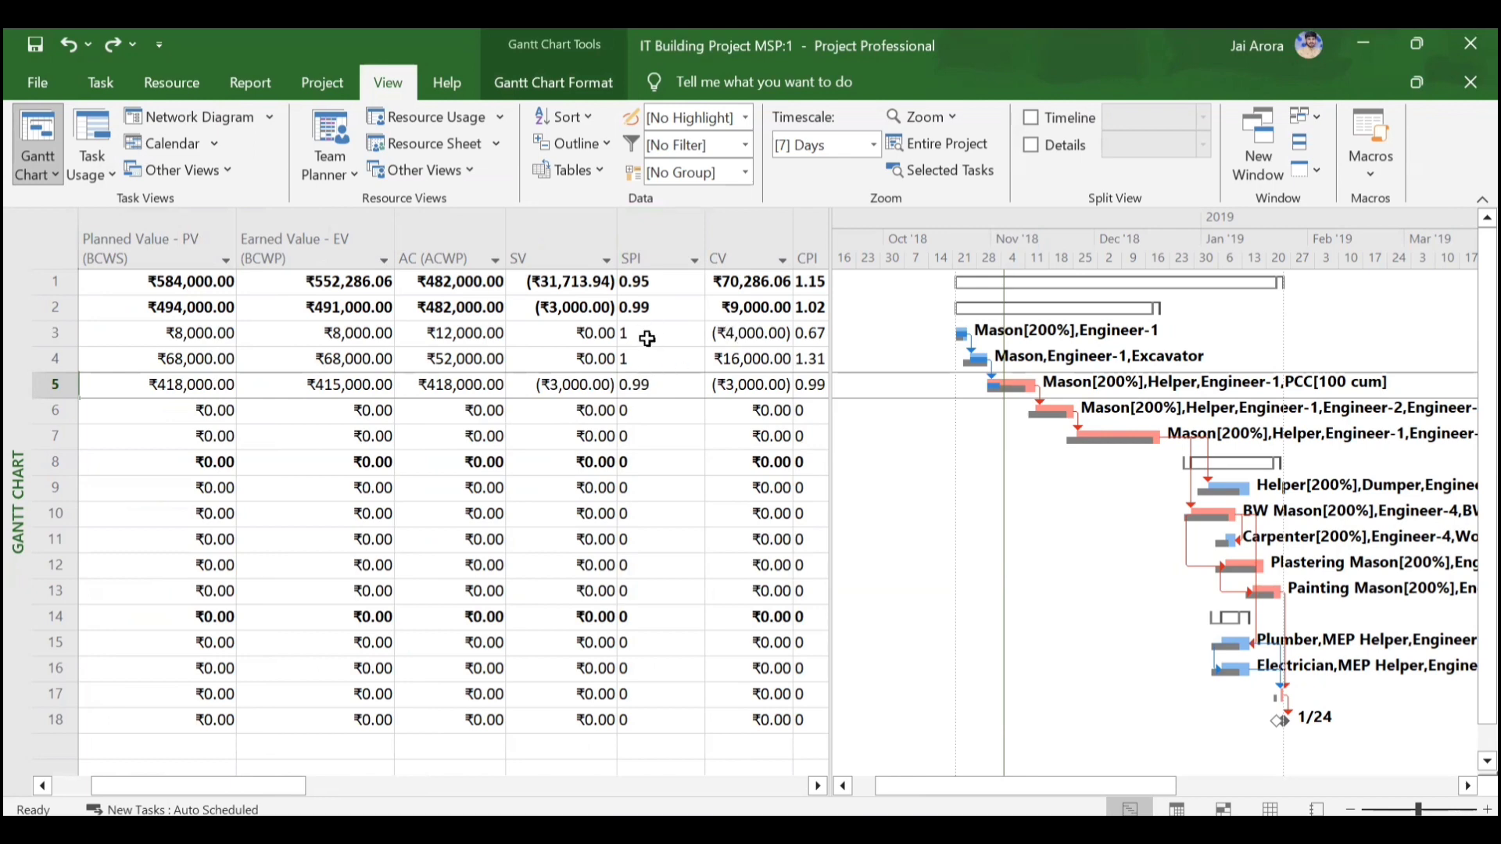
{"action": "left_click", "coordinate": [663, 388]}
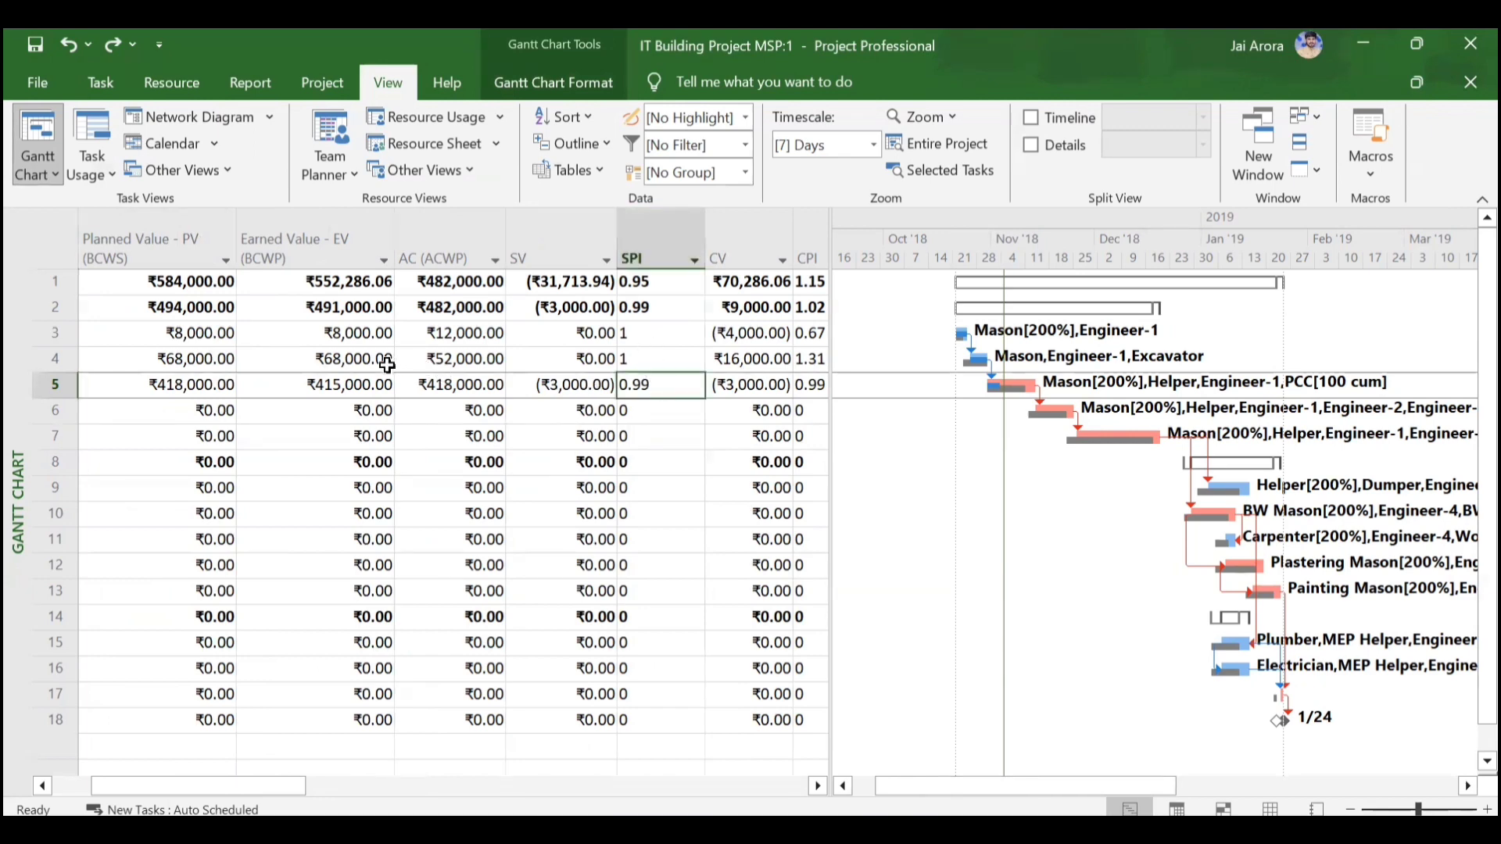
{"action": "left_click", "coordinate": [350, 391]}
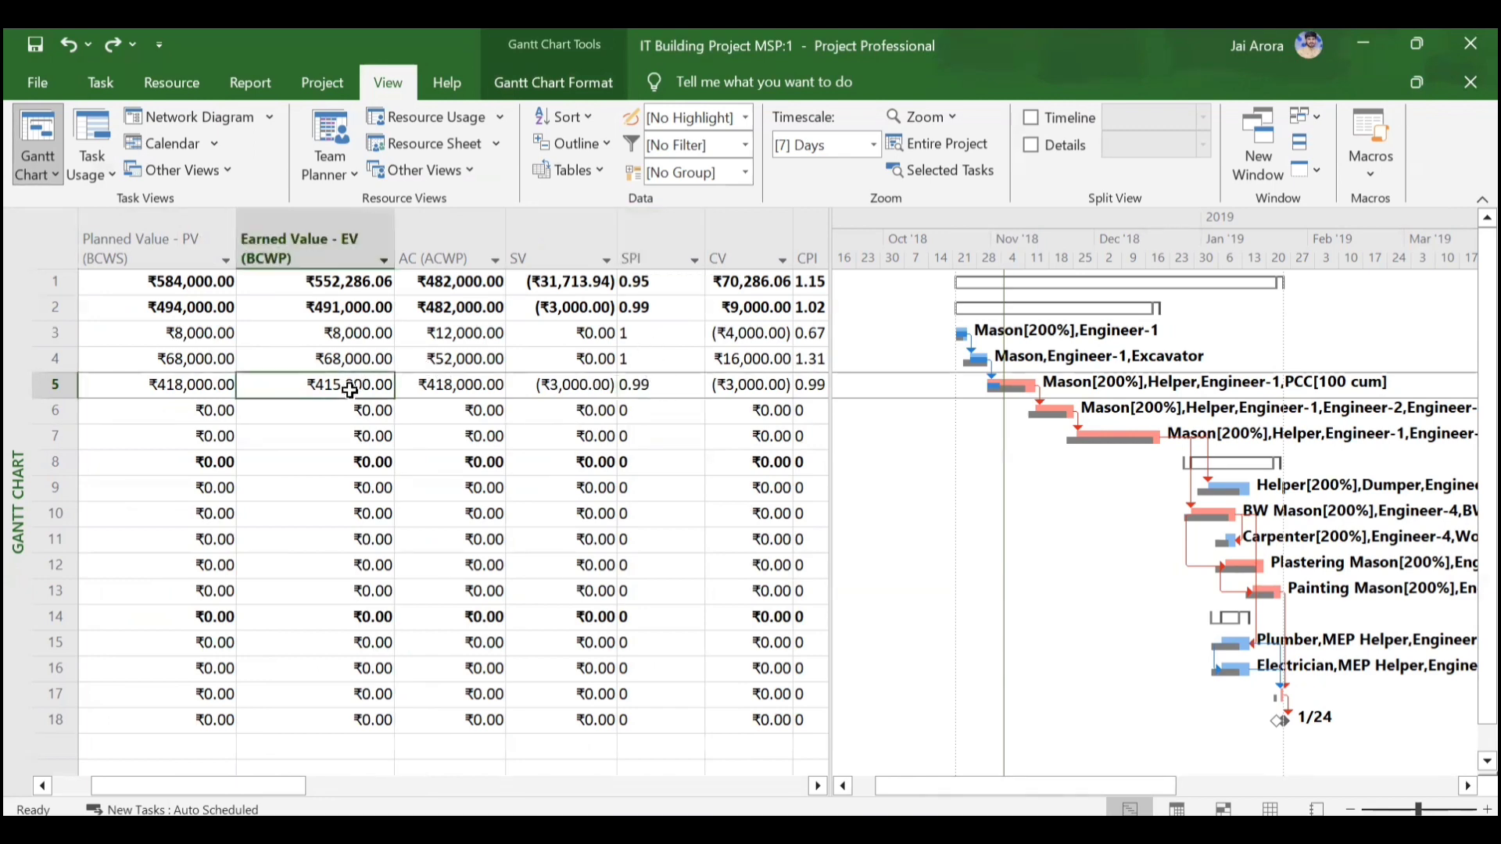
{"action": "left_click", "coordinate": [185, 383]}
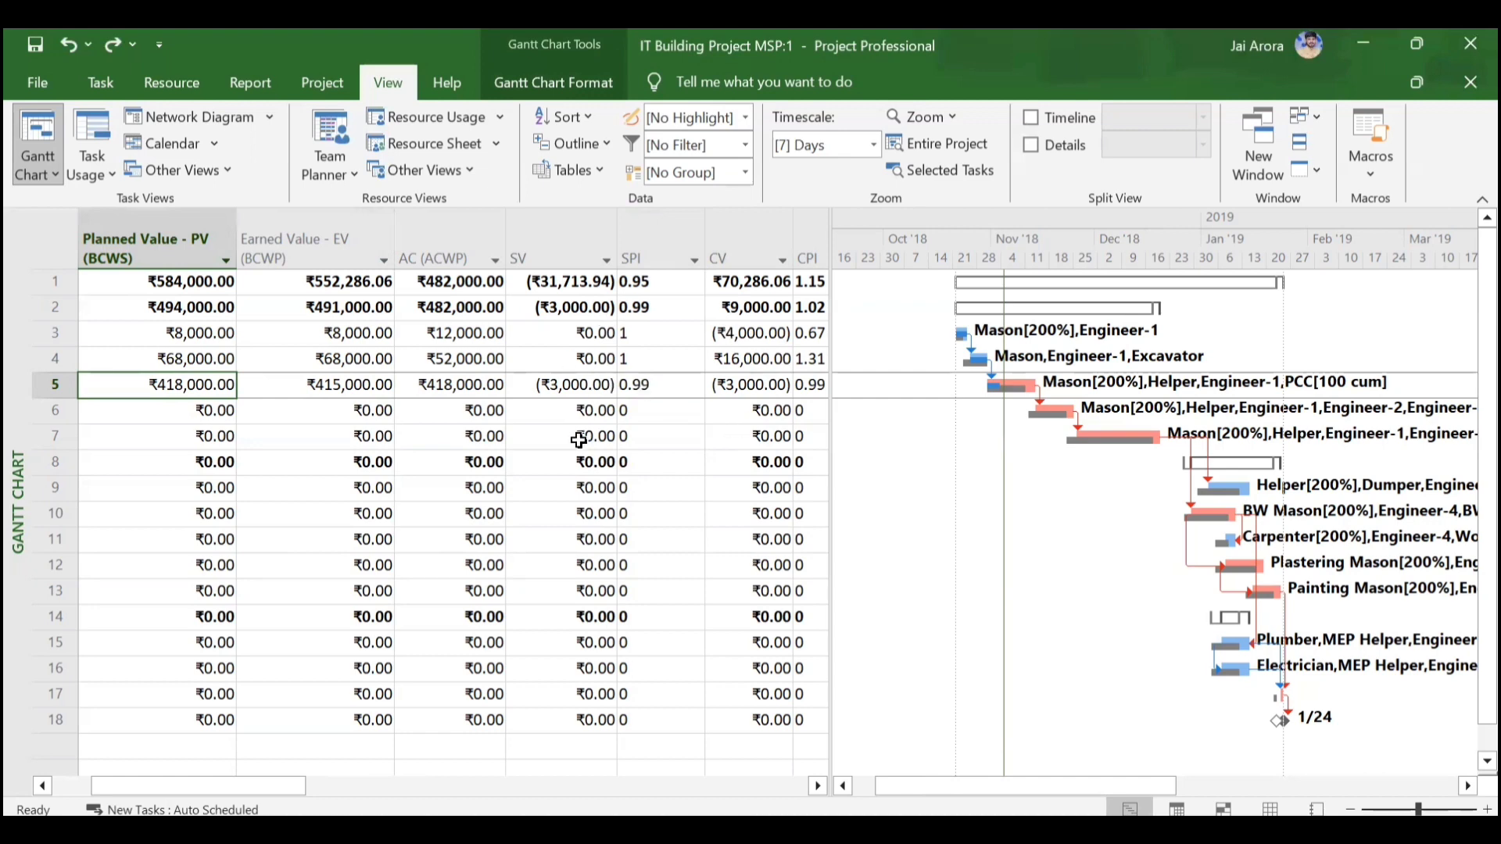
- Examine the CV column, including Excavation's cost variance
{"action": "scroll", "coordinate": [579, 440], "scroll_direction": "right", "scroll_amount": 1}
{"action": "left_click", "coordinate": [569, 258]}
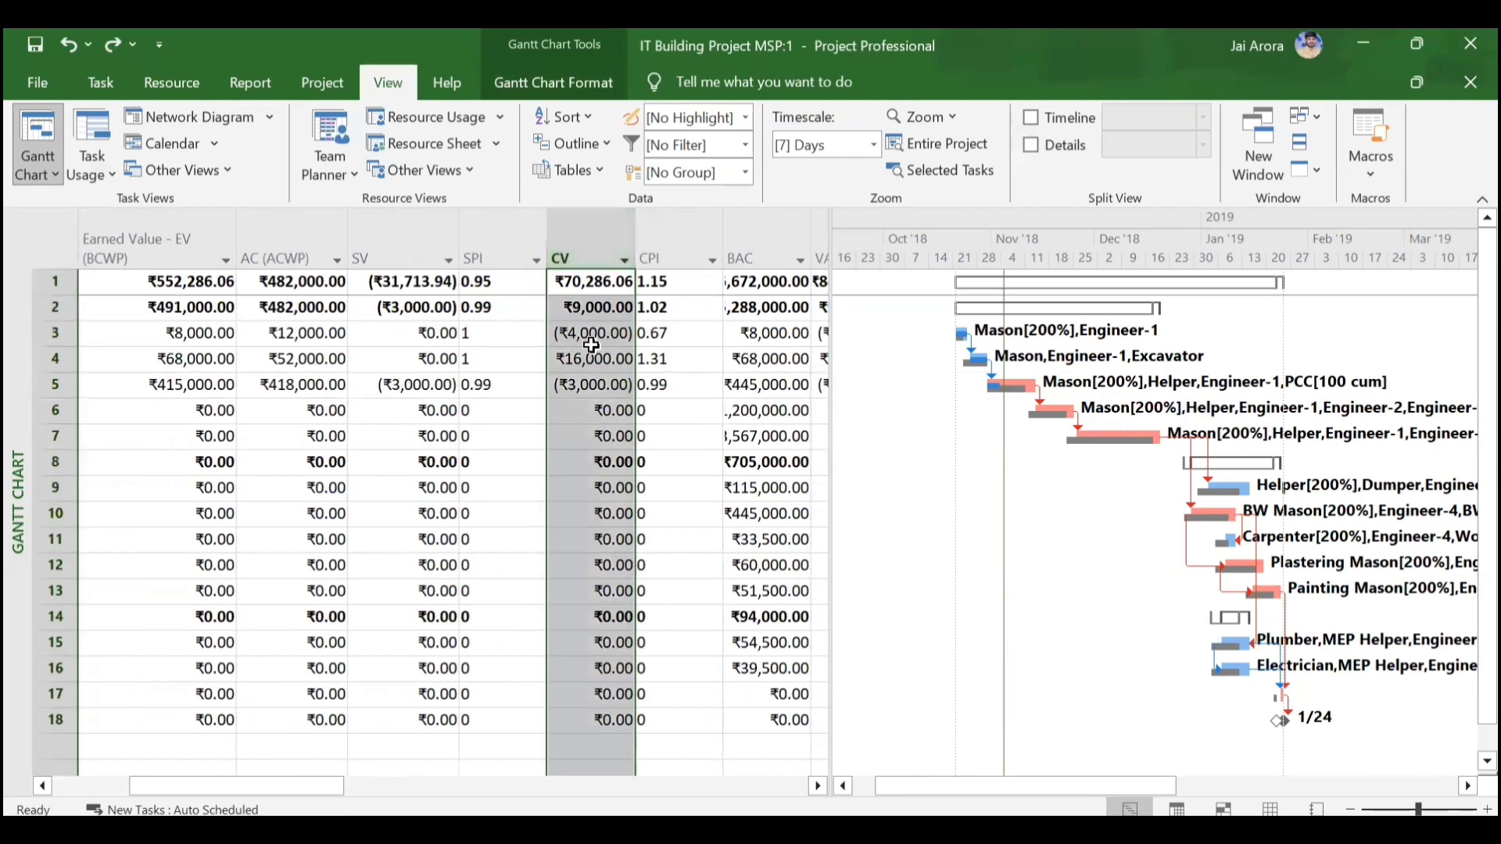
{"action": "left_click", "coordinate": [620, 357]}
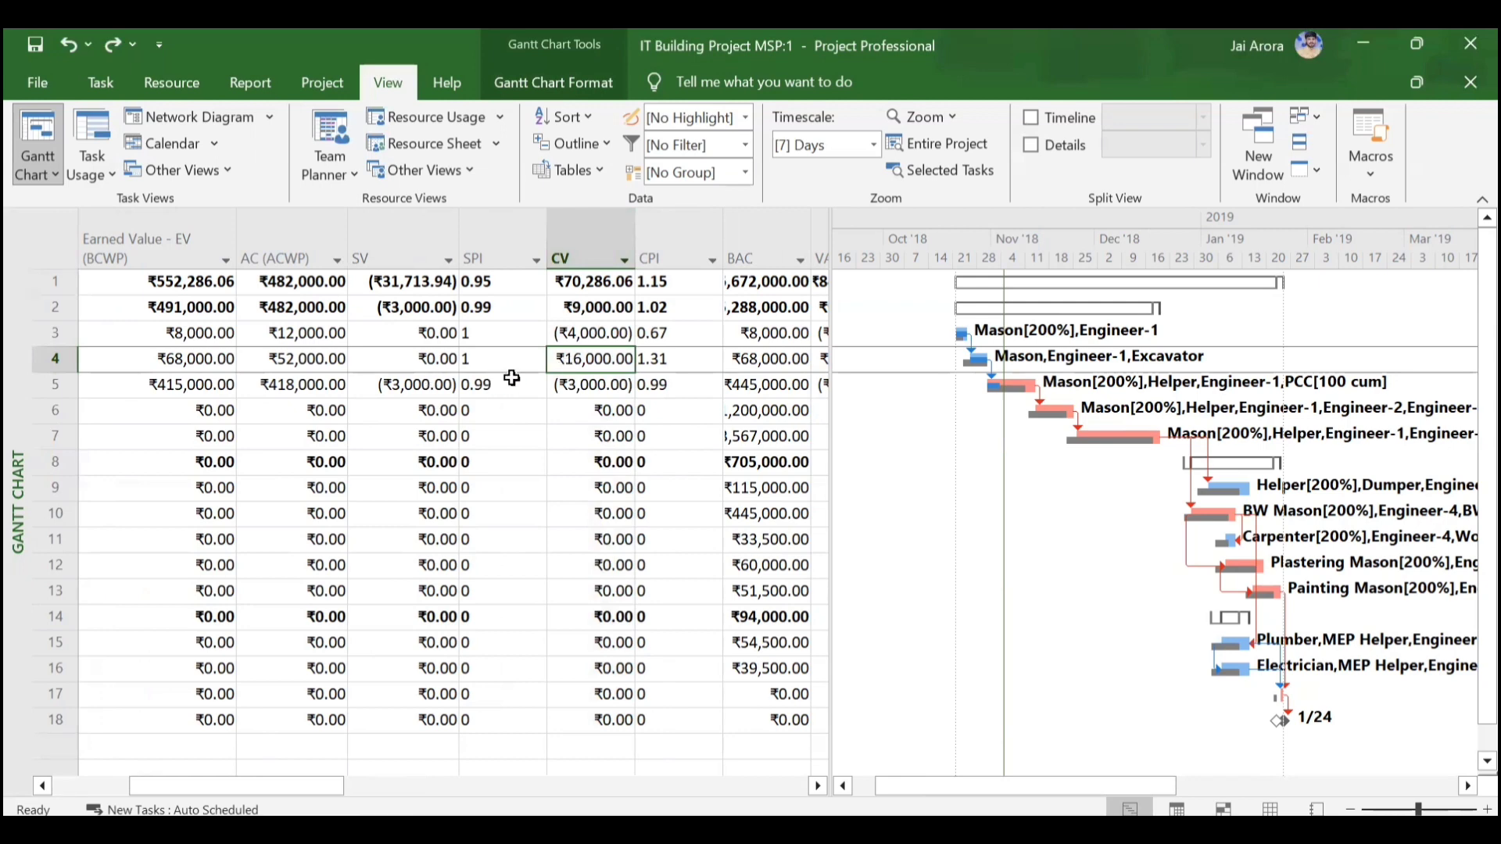
- Compare Site Clearance's earned value with its actual cost, and check its variance at completion
{"action": "scroll", "coordinate": [392, 408], "scroll_direction": "left", "scroll_amount": 2}
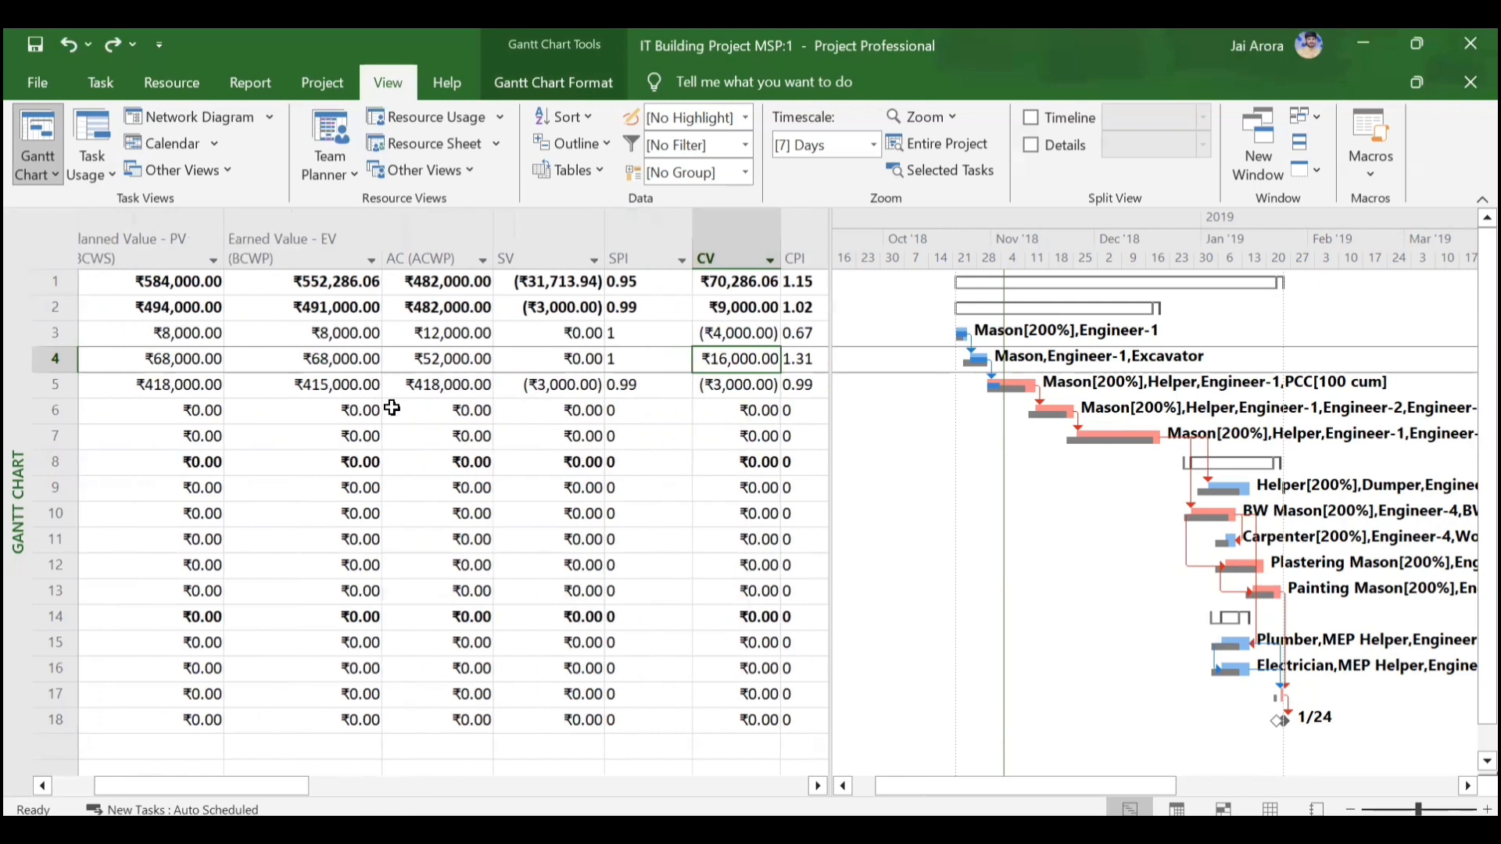
{"action": "scroll", "coordinate": [339, 391], "scroll_direction": "left", "scroll_amount": 2}
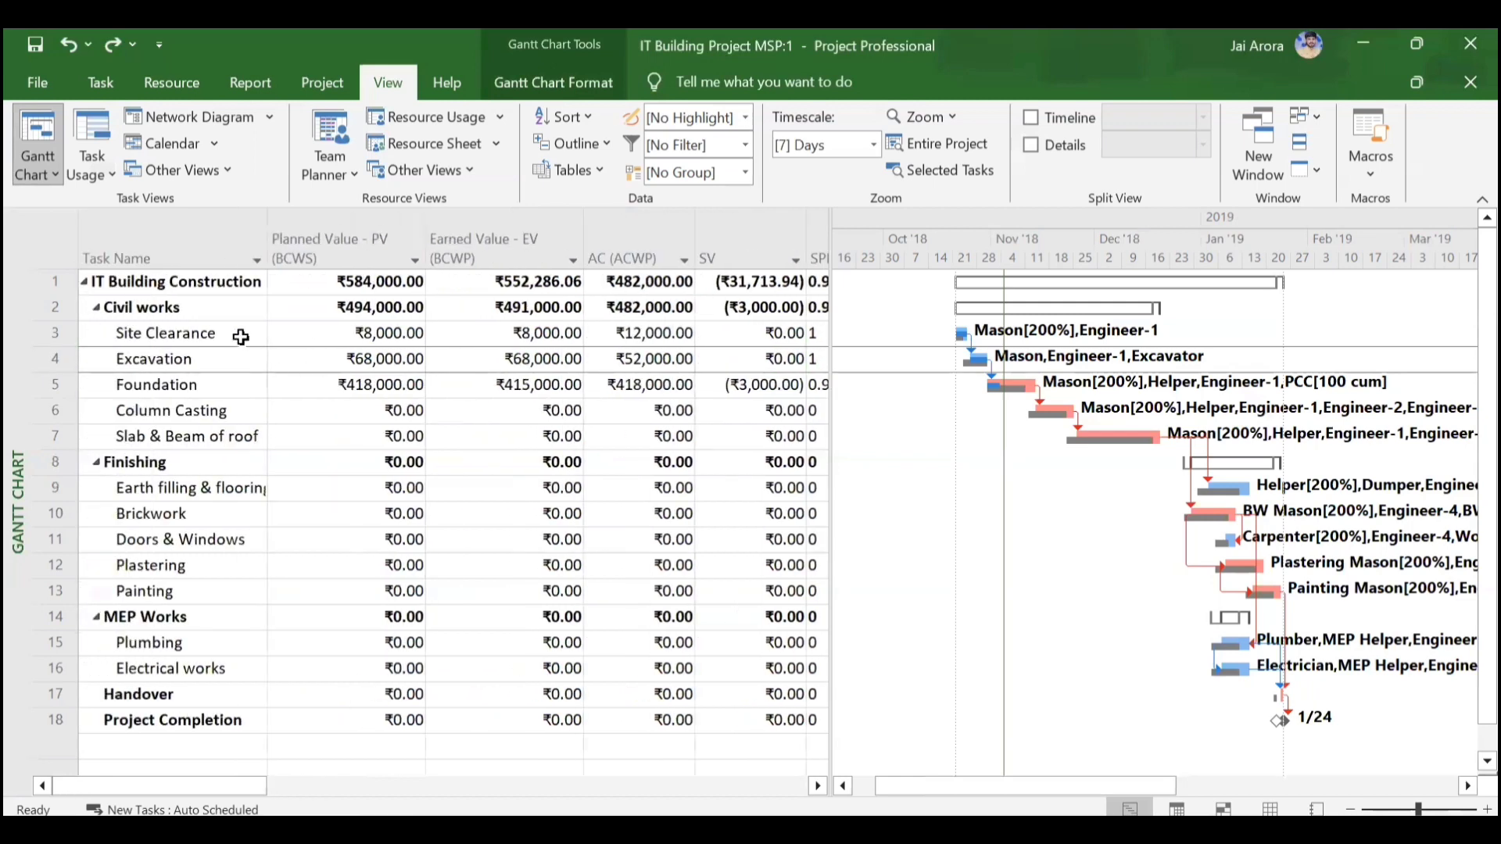
{"action": "left_click", "coordinate": [475, 337]}
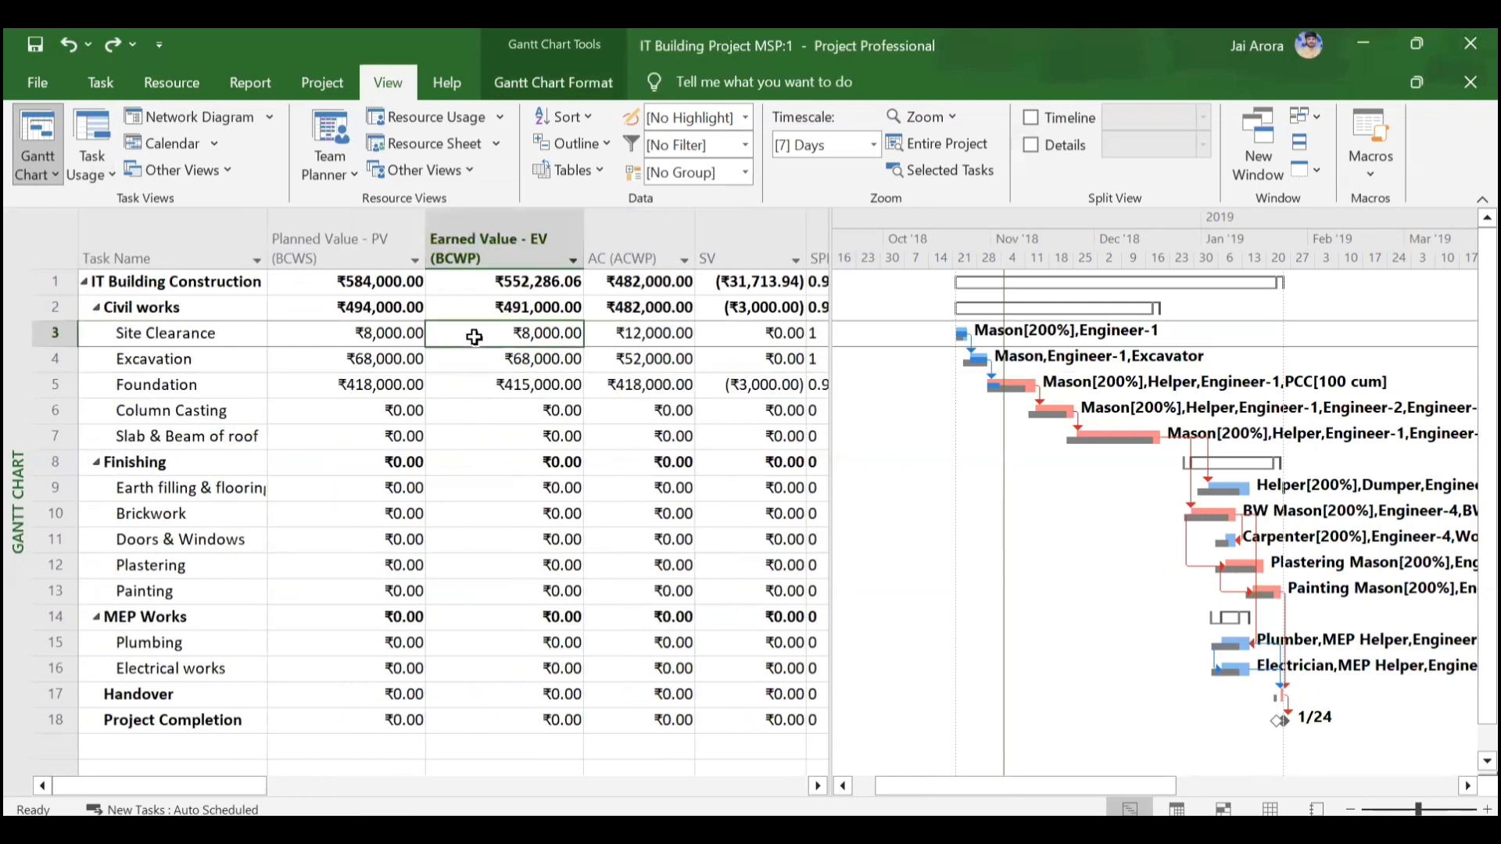
{"action": "left_click", "coordinate": [646, 336]}
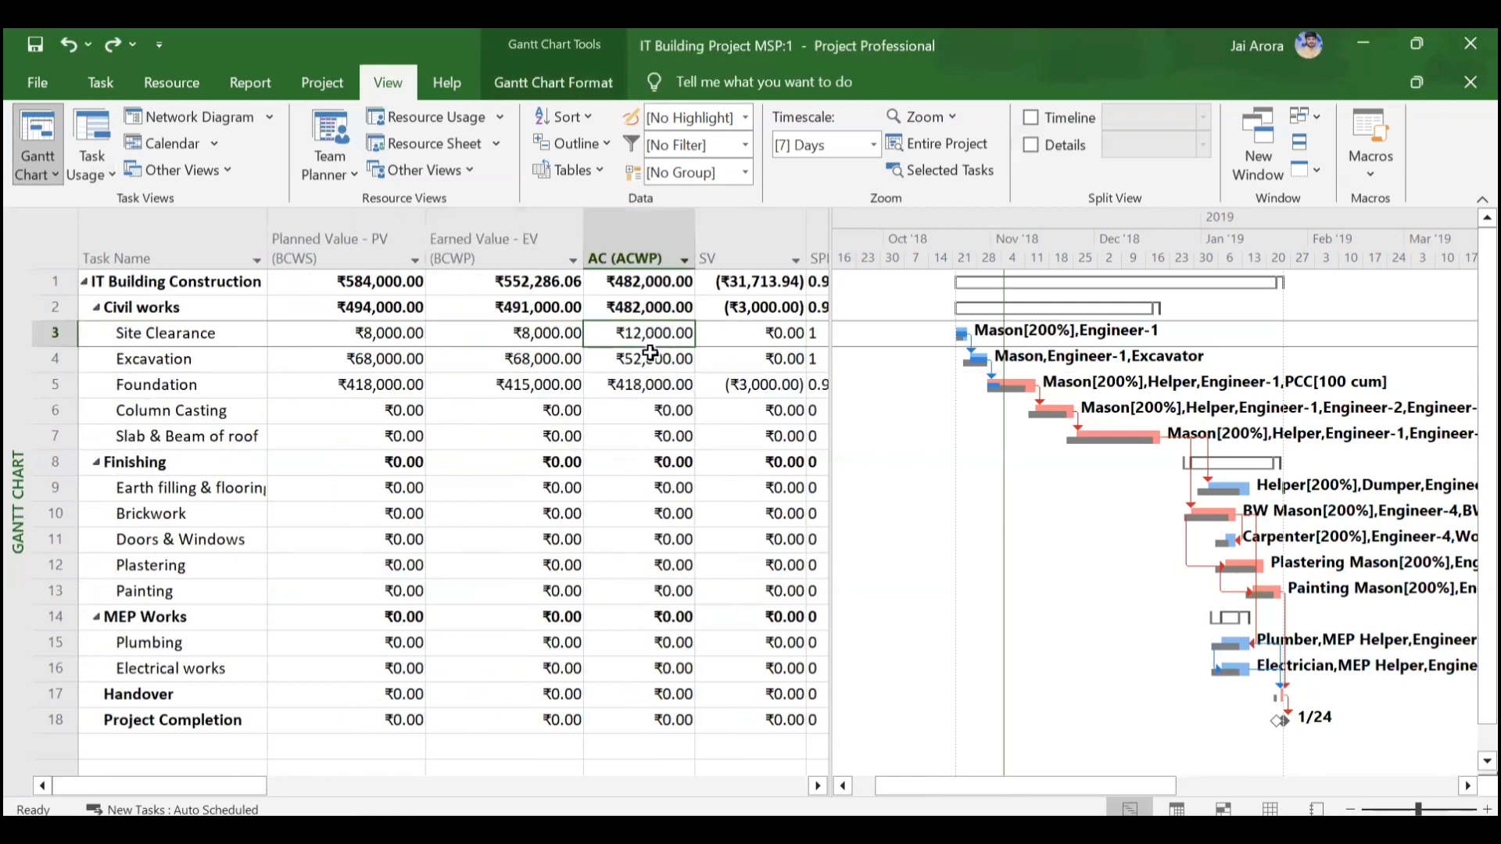
{"action": "scroll", "coordinate": [650, 353], "scroll_direction": "right", "scroll_amount": 5}
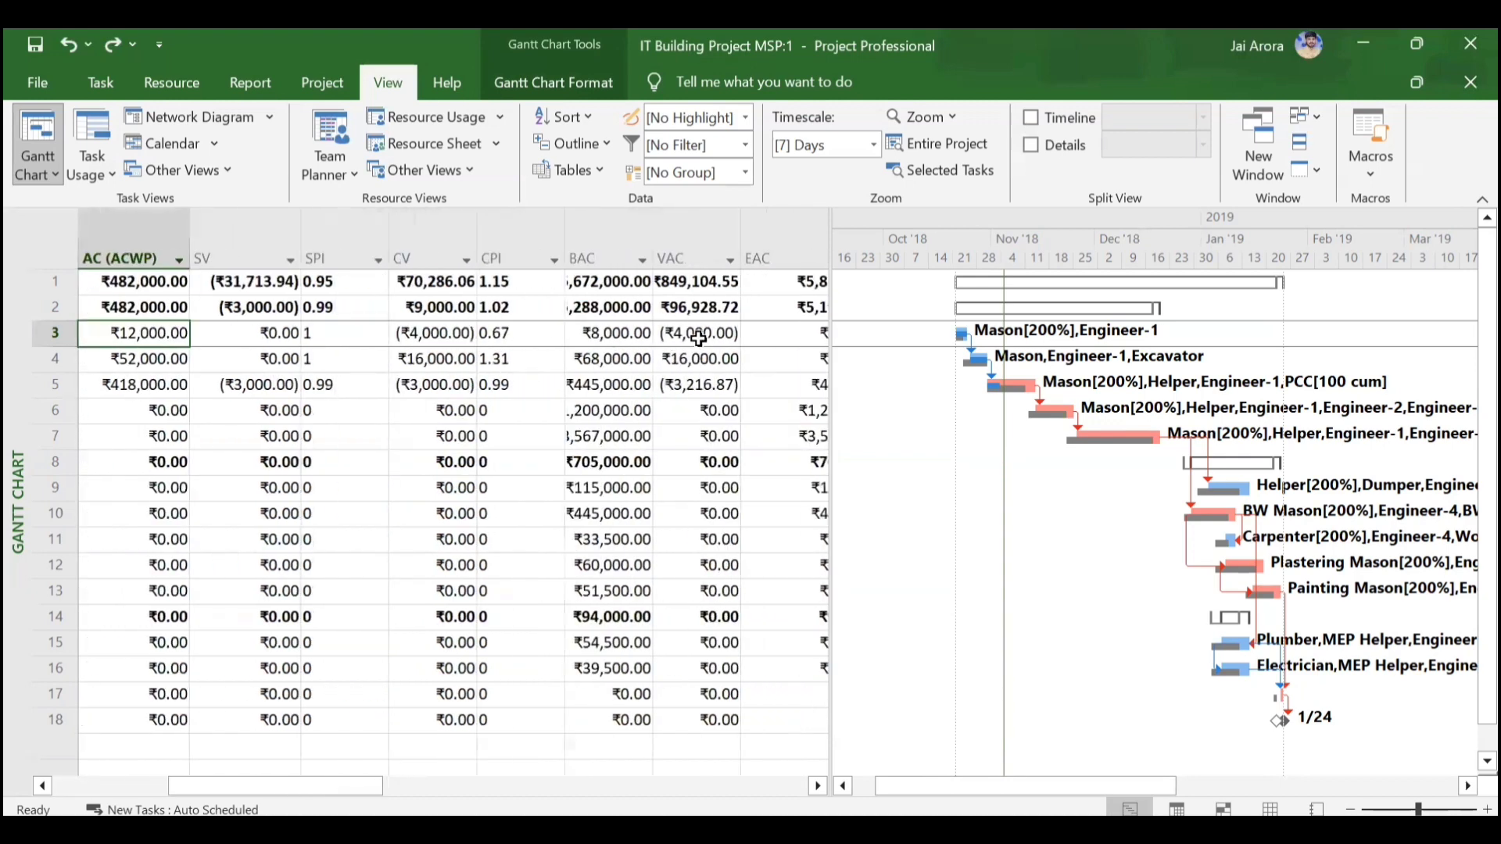
{"action": "left_click", "coordinate": [699, 336]}
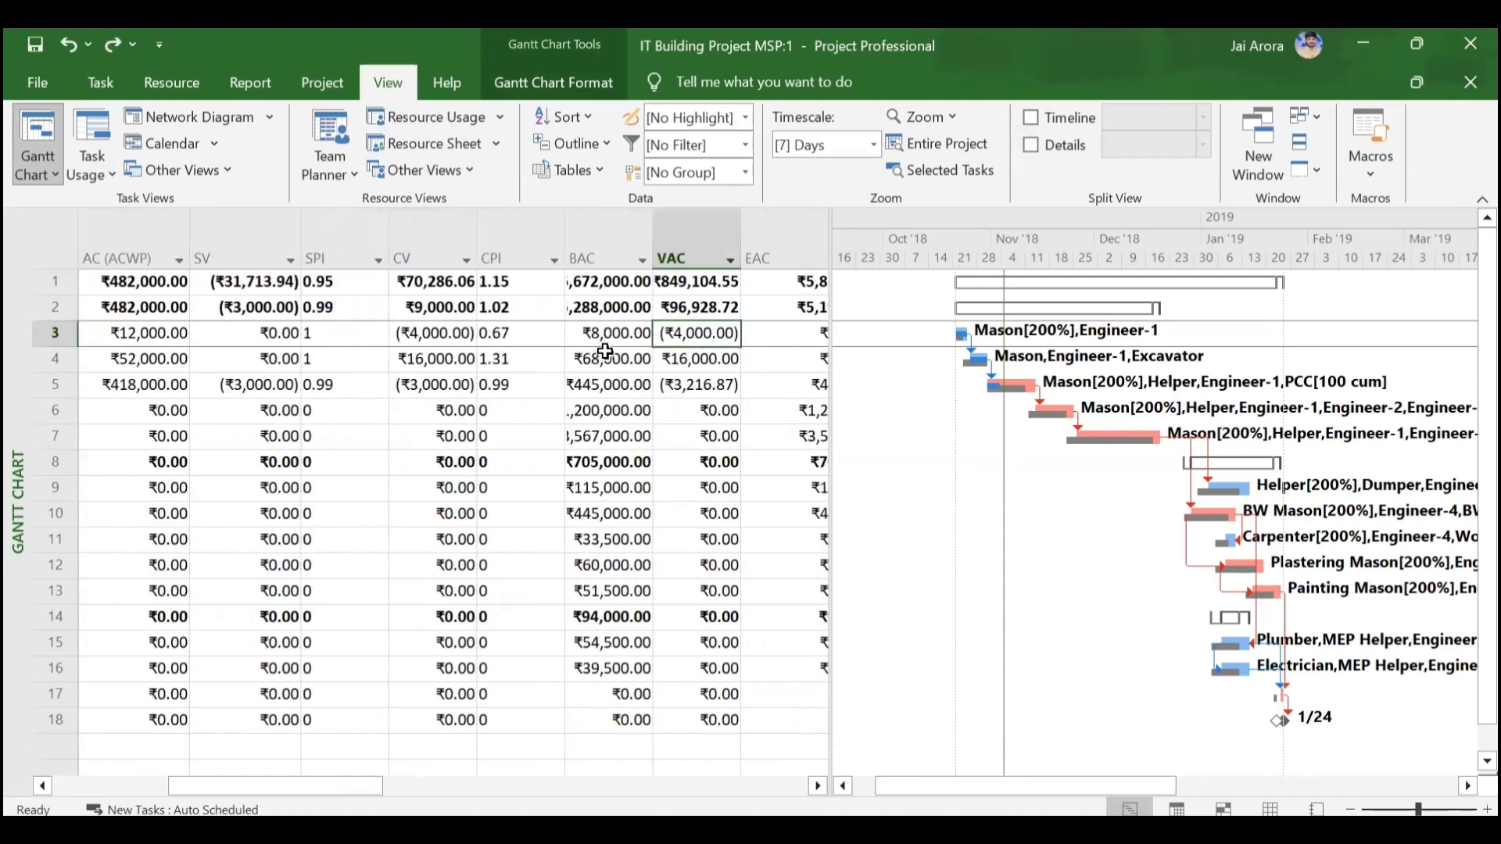
- Compare Excavation's earned value with its actual cost, and check its variance at completion
{"action": "scroll", "coordinate": [605, 352], "scroll_direction": "left", "scroll_amount": 5}
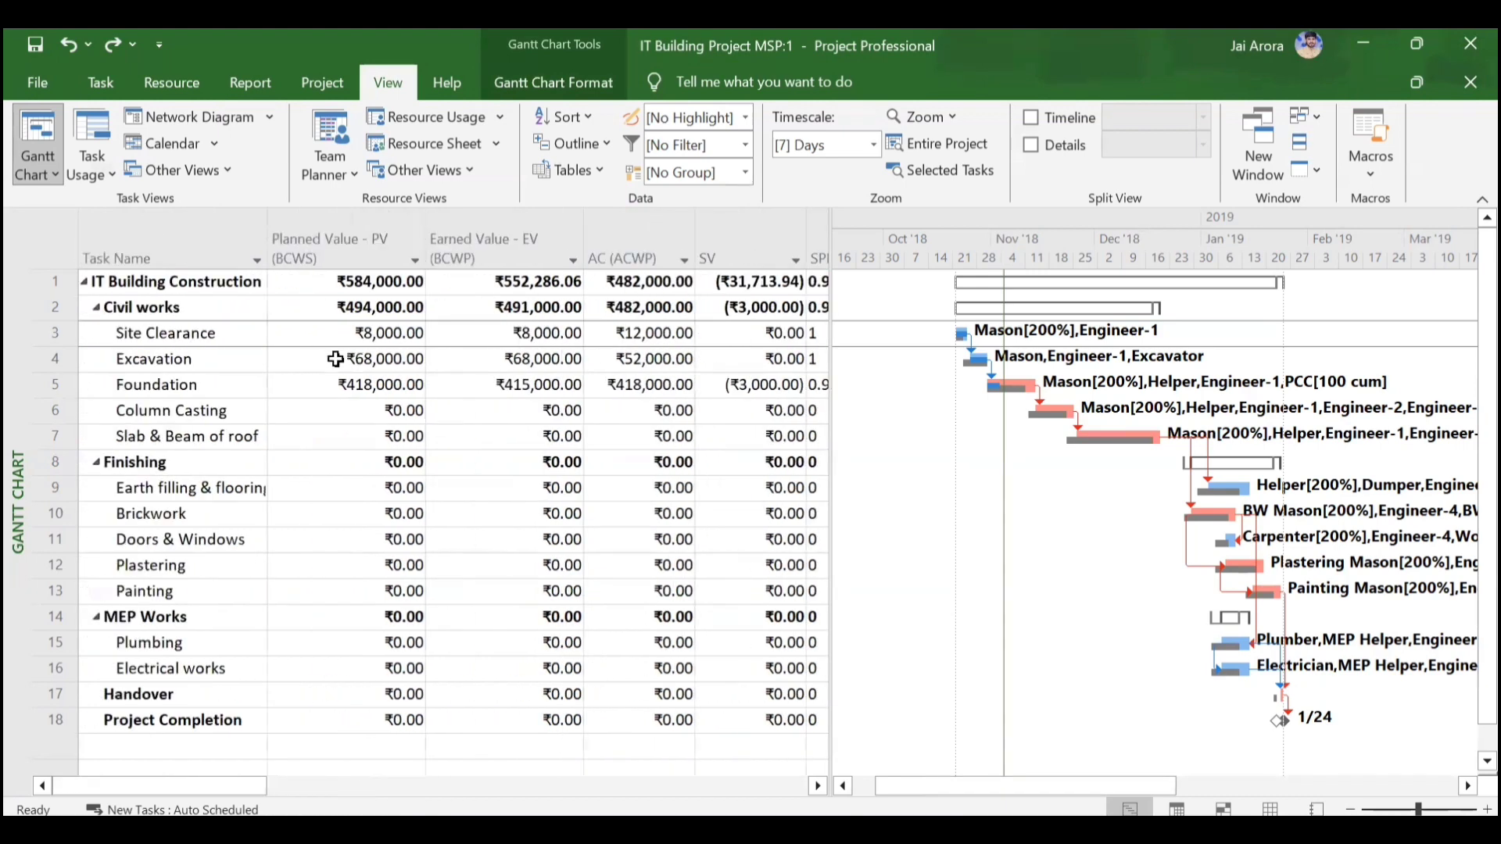
{"action": "left_click", "coordinate": [469, 359]}
{"action": "left_click", "coordinate": [616, 358]}
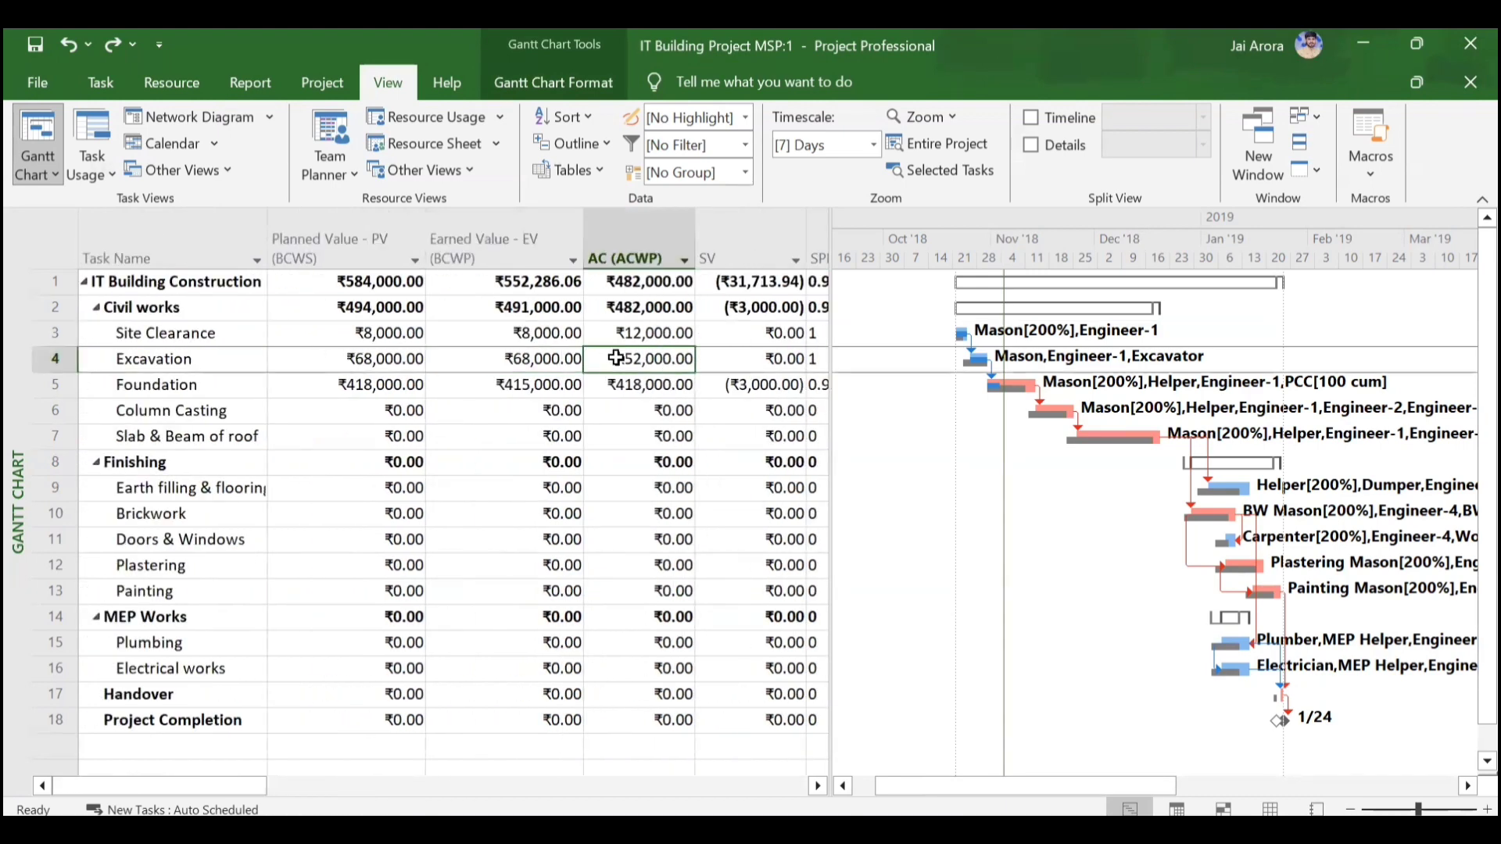
{"action": "scroll", "coordinate": [646, 401], "scroll_direction": "right", "scroll_amount": 4}
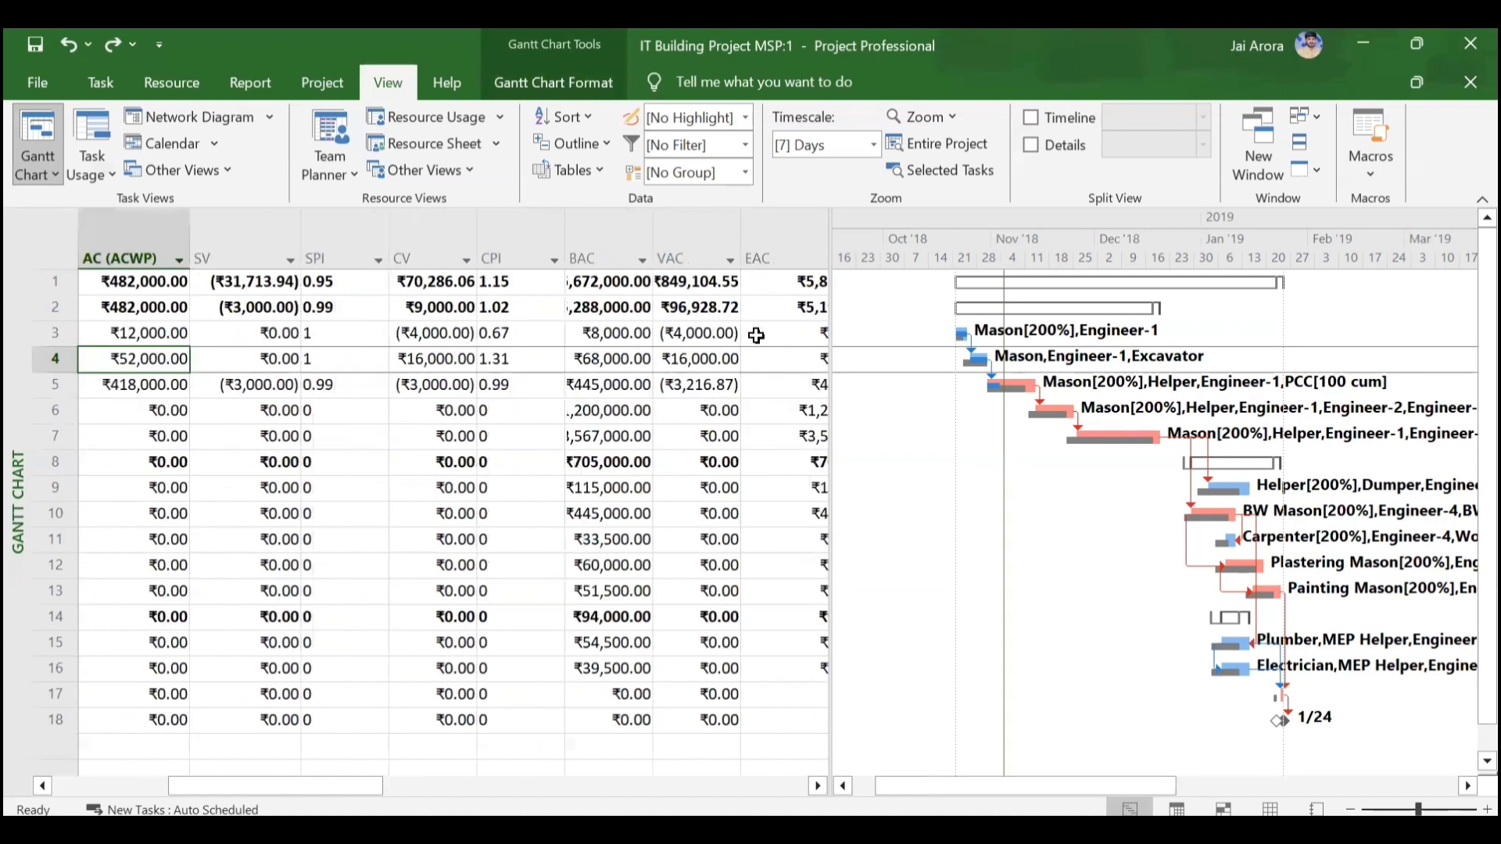
{"action": "left_click", "coordinate": [737, 357]}
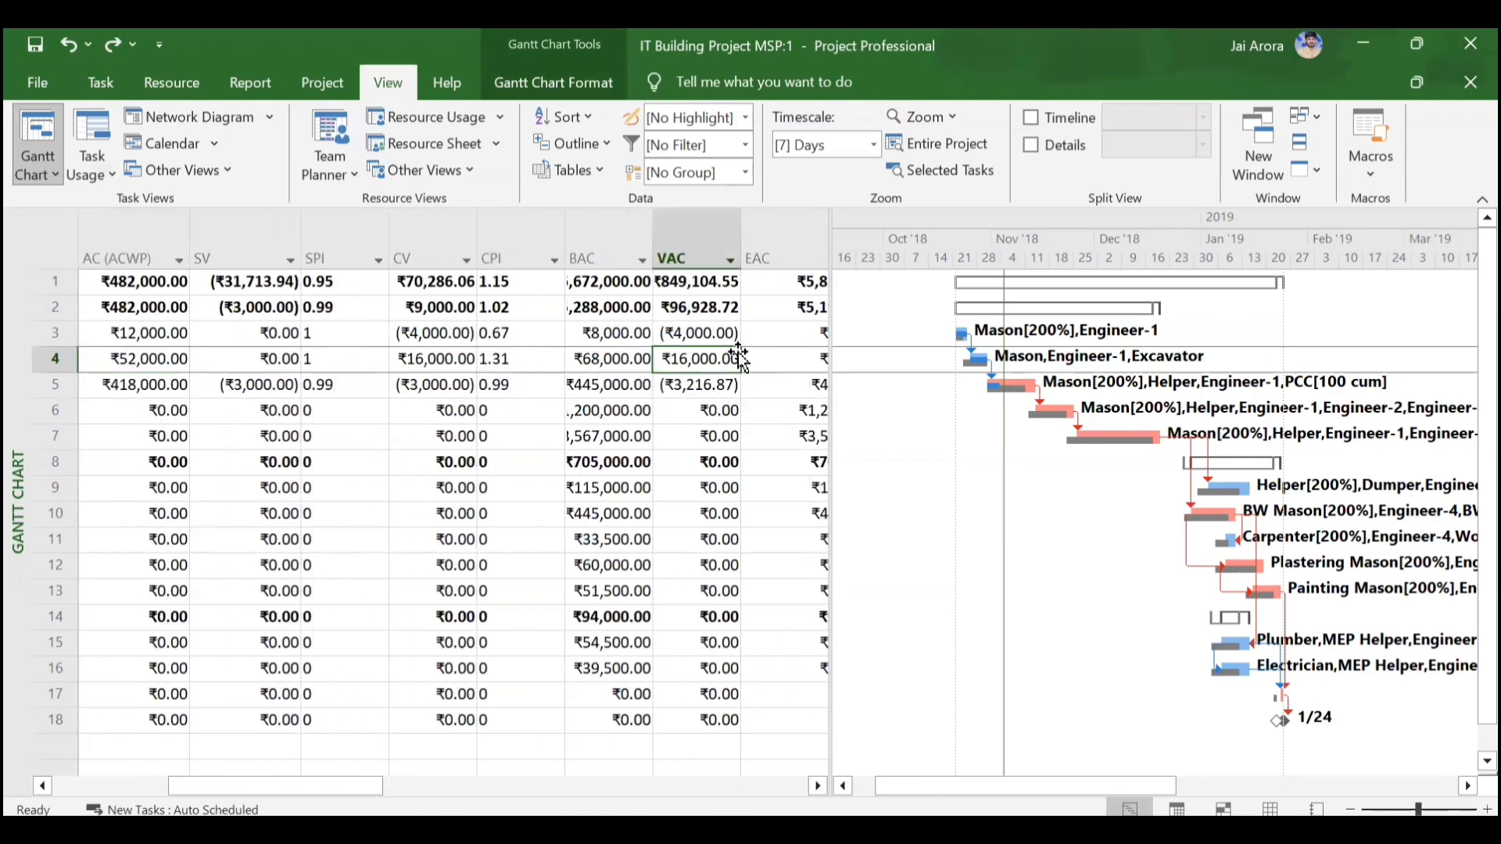
- Check Foundation's variance at completion and its cost variance
{"action": "left_click", "coordinate": [696, 388]}
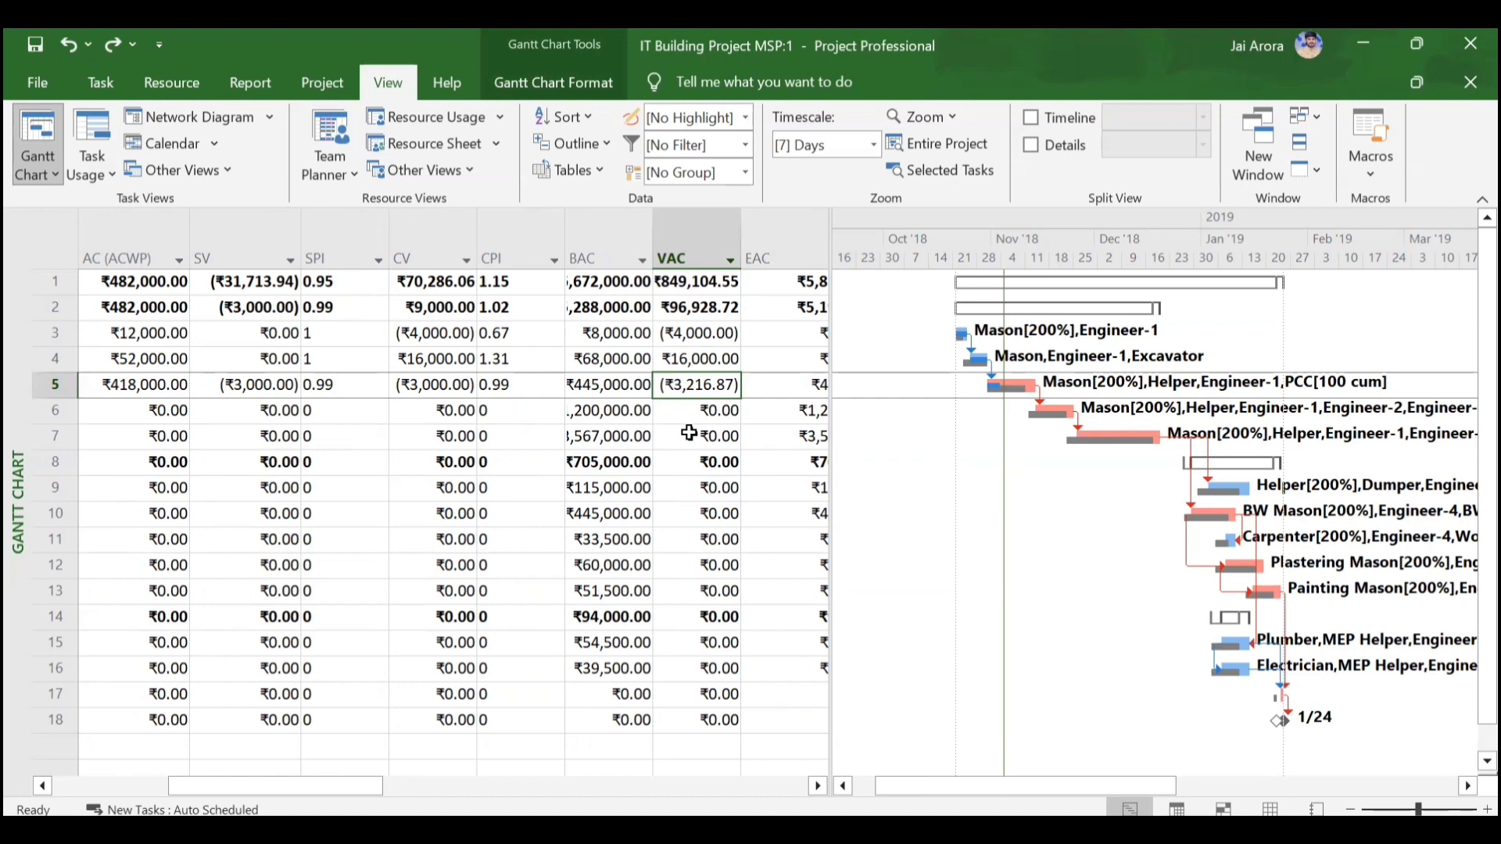
{"action": "scroll", "coordinate": [688, 432], "scroll_direction": "right", "scroll_amount": 3}
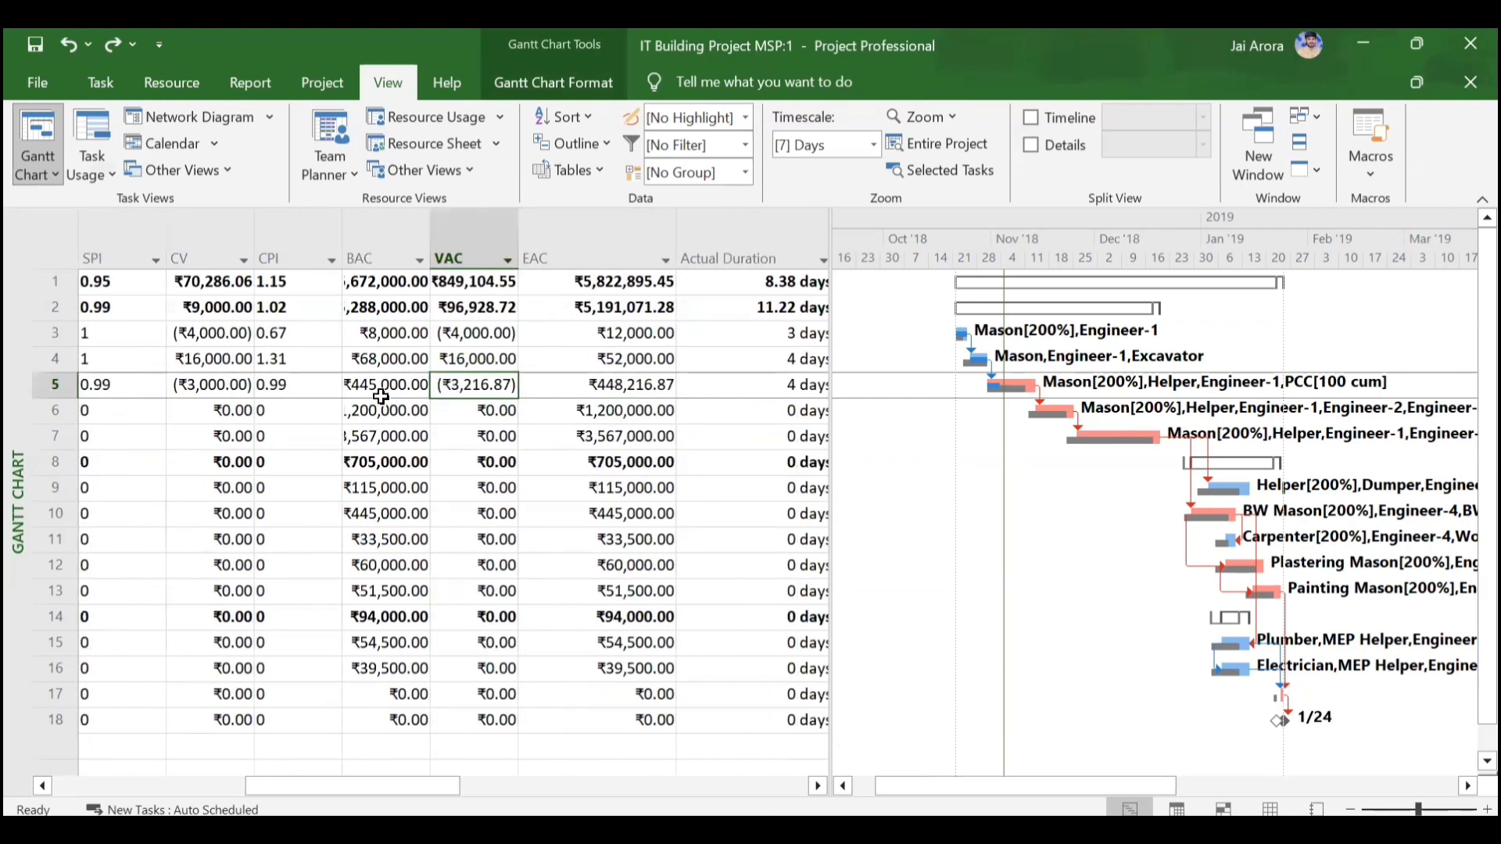
{"action": "left_click", "coordinate": [245, 385]}
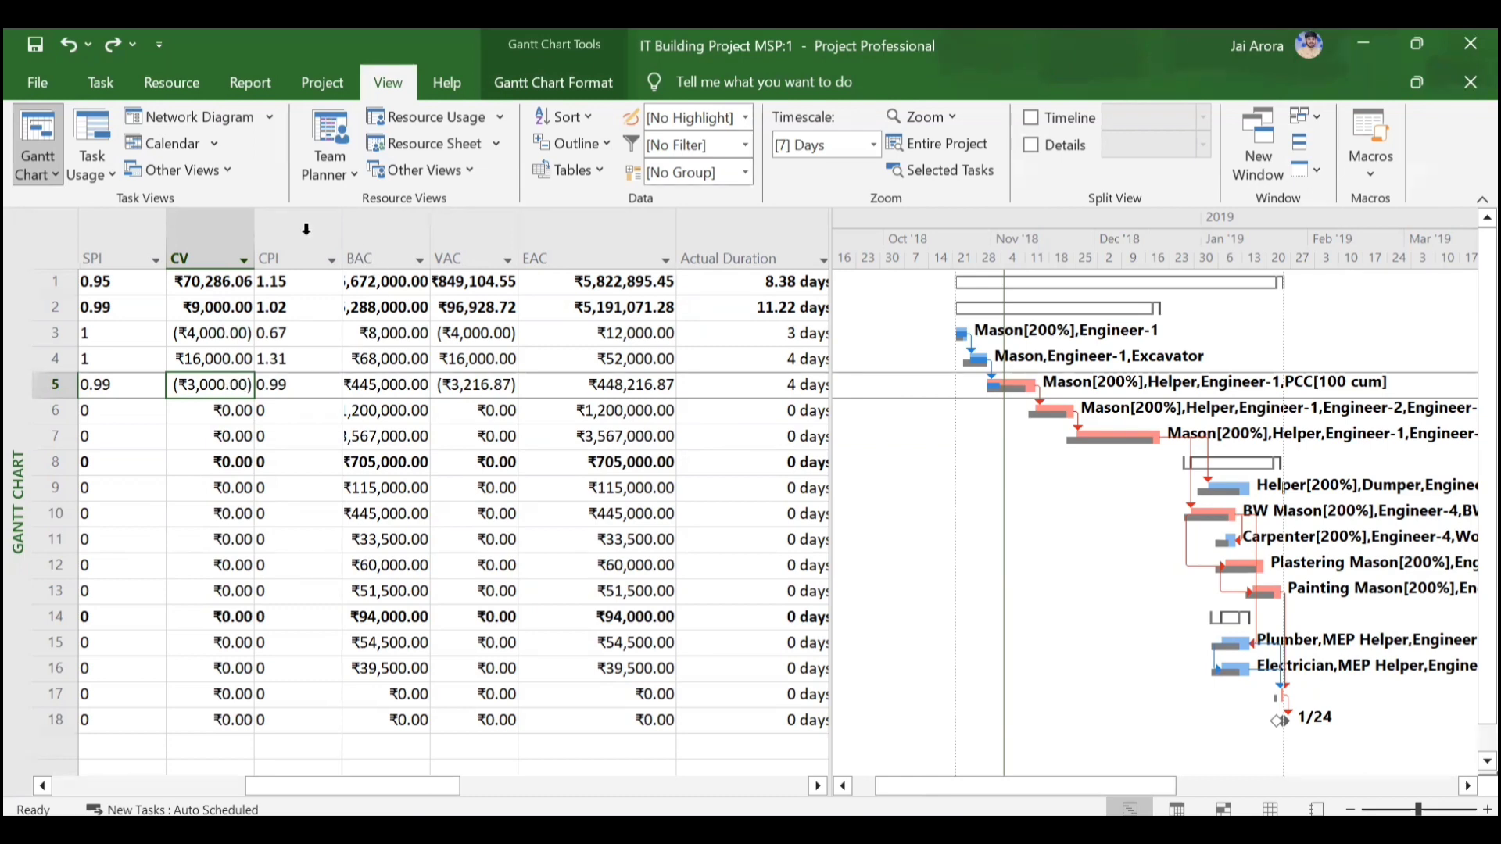
- Compare the CPI of Site Clearance, Excavation and Foundation in the CPI column
{"action": "left_click", "coordinate": [275, 254]}
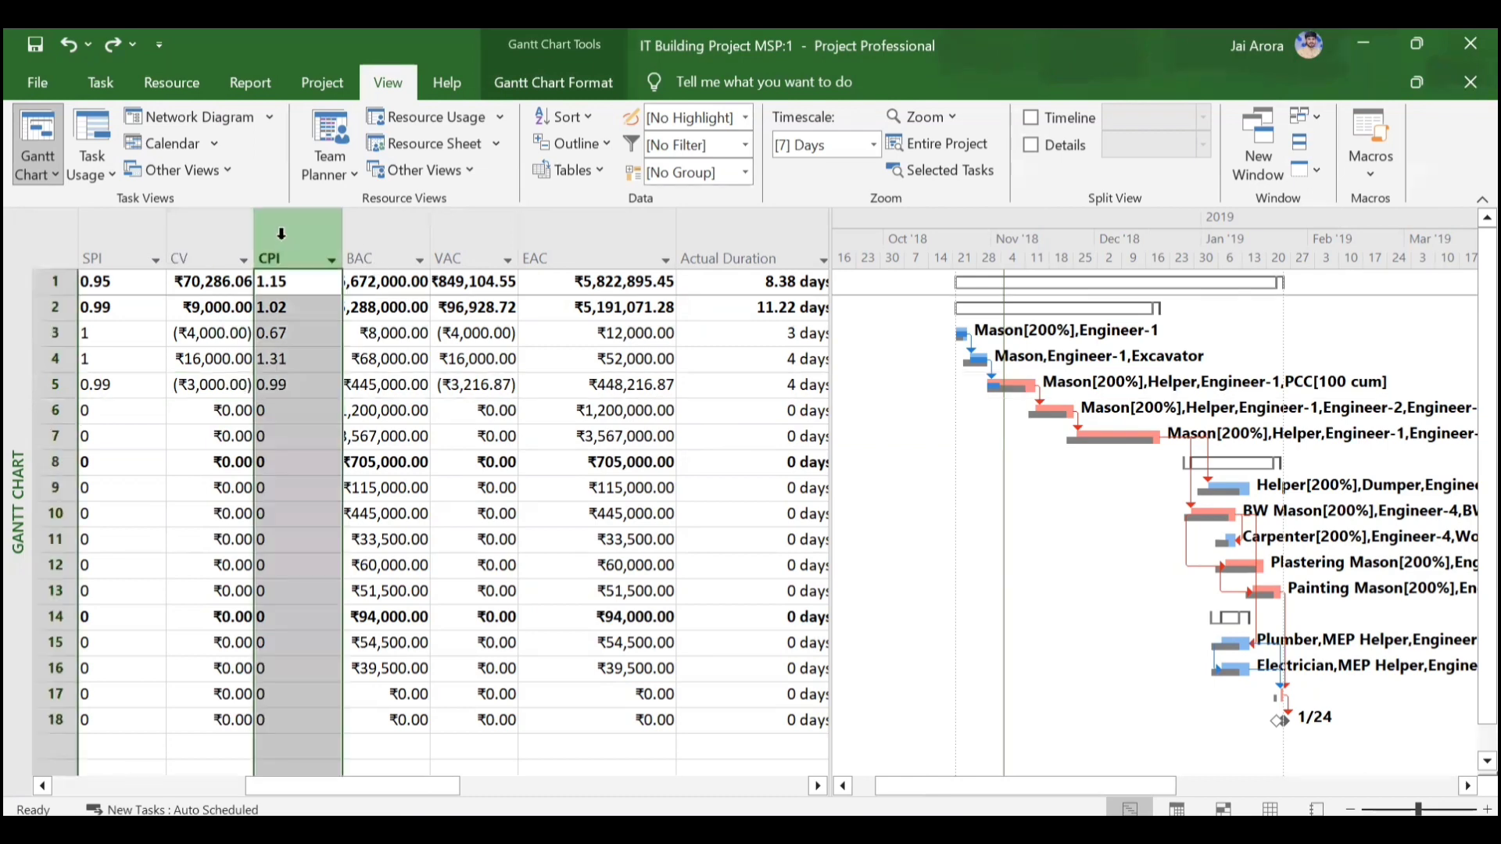
{"action": "left_click", "coordinate": [297, 332]}
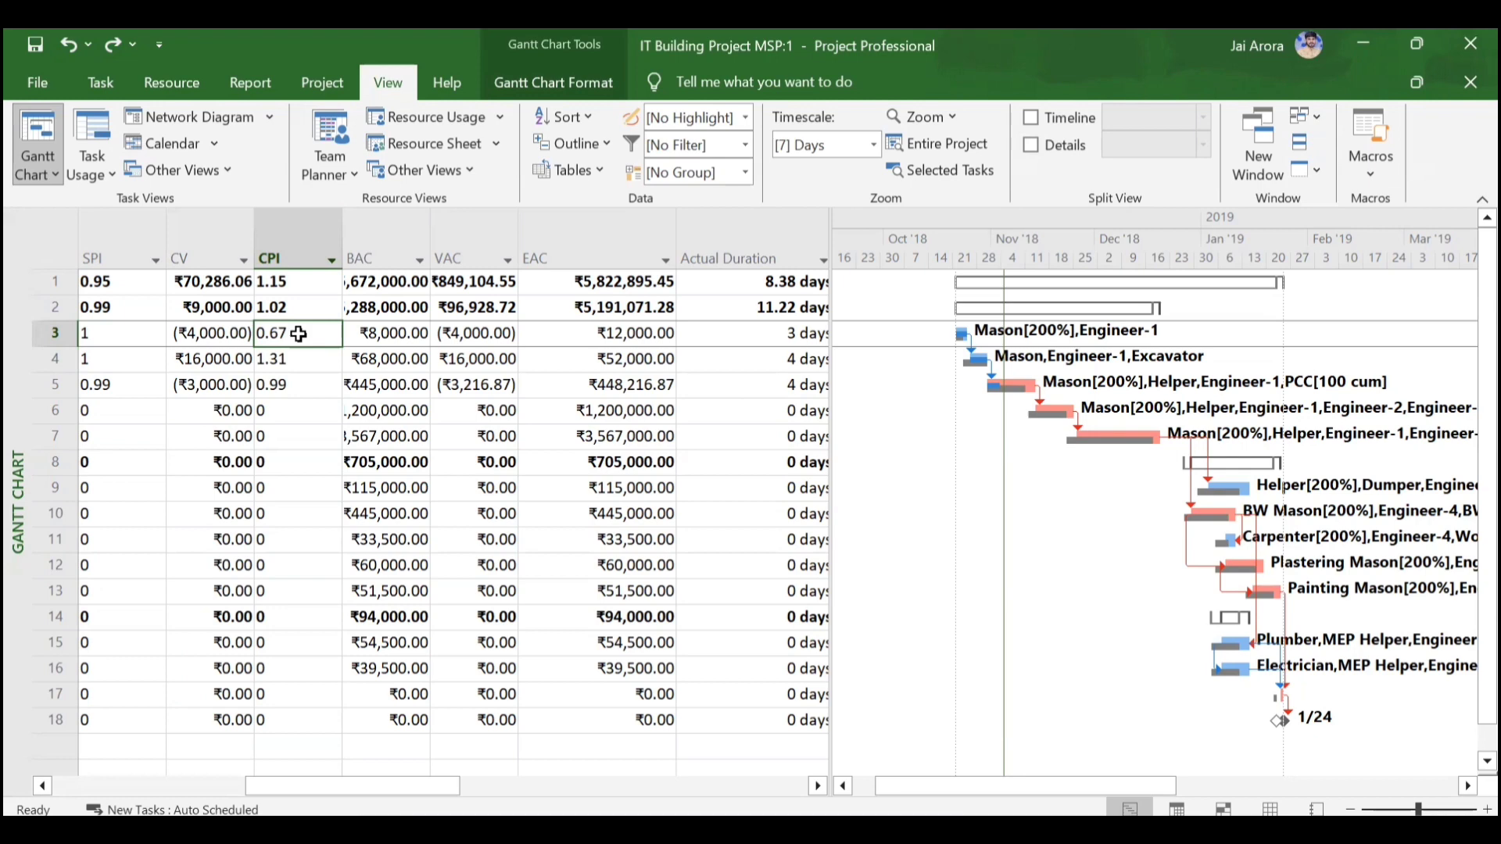
{"action": "left_click", "coordinate": [305, 365]}
{"action": "scroll", "coordinate": [306, 365], "scroll_direction": "left", "scroll_amount": 3}
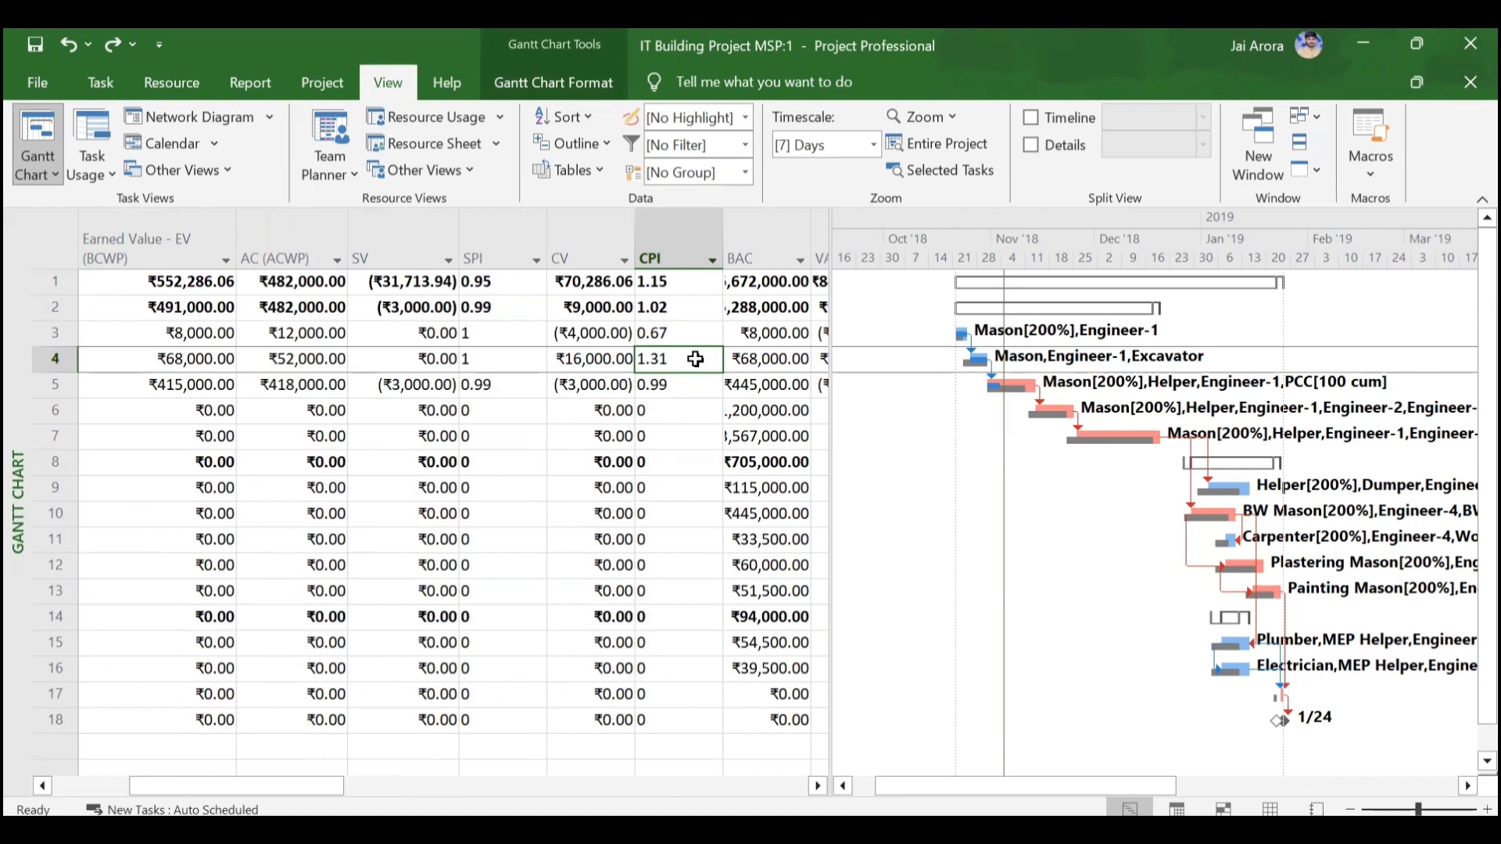
{"action": "left_click", "coordinate": [692, 392]}
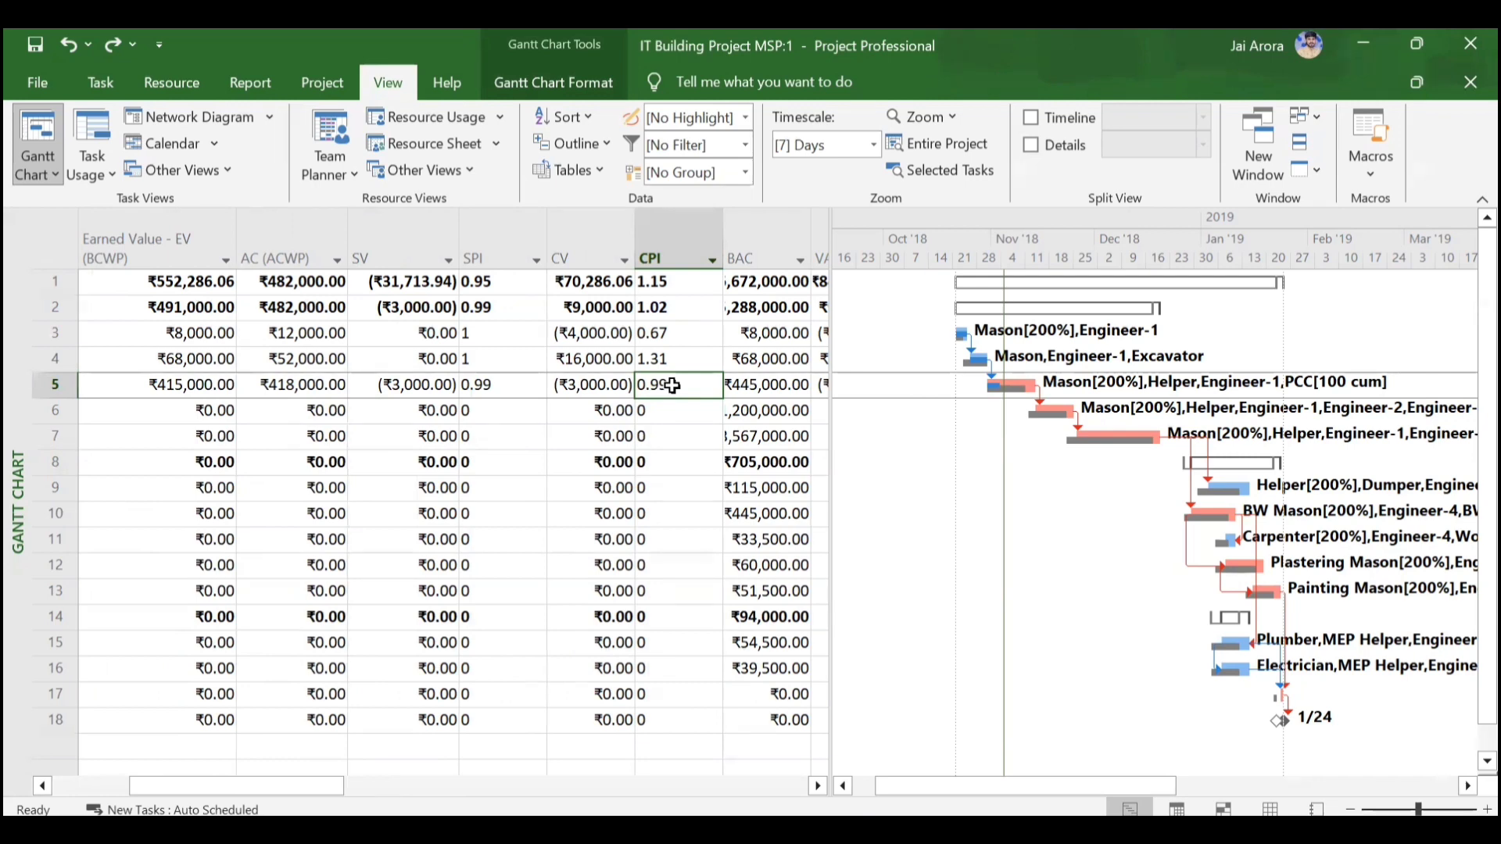
- Check the tasks' budget at completion (BAC) against the Baseline Cost column
{"action": "scroll", "coordinate": [672, 384], "scroll_direction": "right", "scroll_amount": 2}
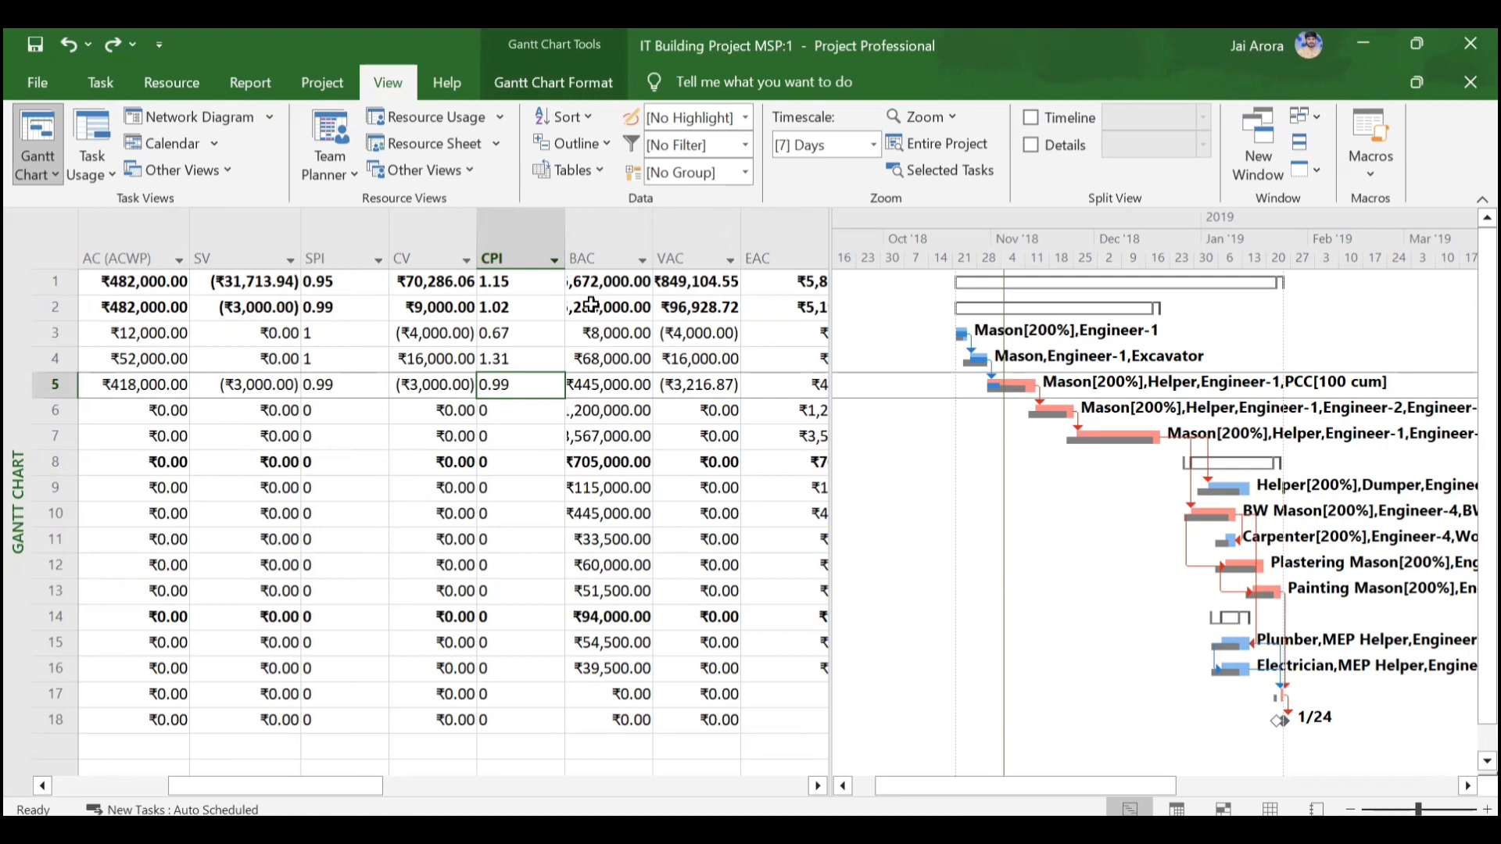
{"action": "scroll", "coordinate": [591, 305], "scroll_direction": "right", "scroll_amount": 6}
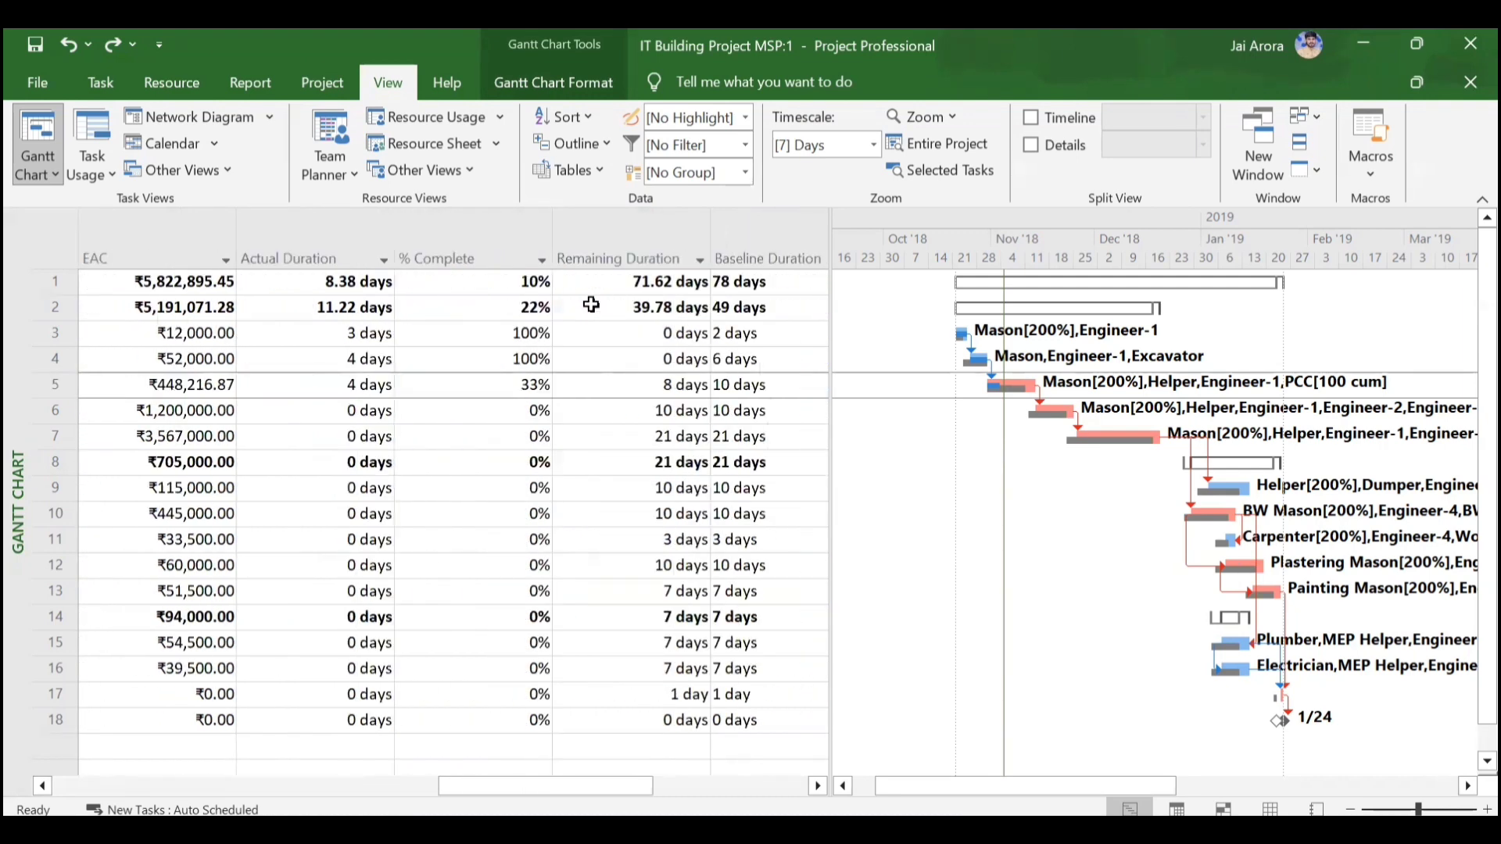
{"action": "scroll", "coordinate": [591, 305], "scroll_direction": "right", "scroll_amount": 6}
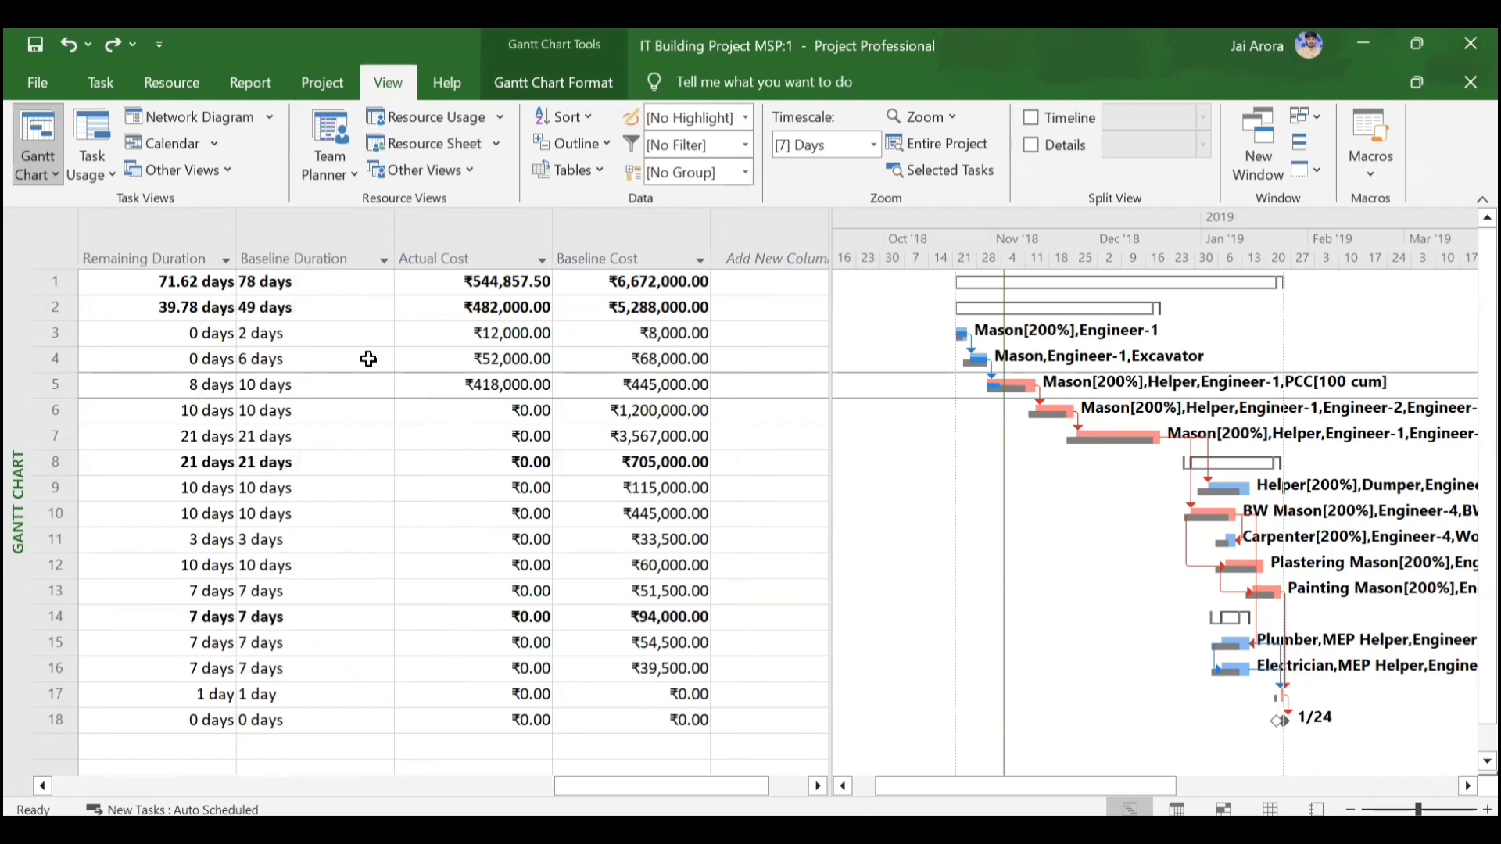
{"action": "scroll", "coordinate": [585, 368], "scroll_direction": "left", "scroll_amount": 2}
{"action": "scroll", "coordinate": [584, 368], "scroll_direction": "right", "scroll_amount": 1}
{"action": "scroll", "coordinate": [584, 368], "scroll_direction": "left", "scroll_amount": 5}
{"action": "scroll", "coordinate": [585, 368], "scroll_direction": "left", "scroll_amount": 2}
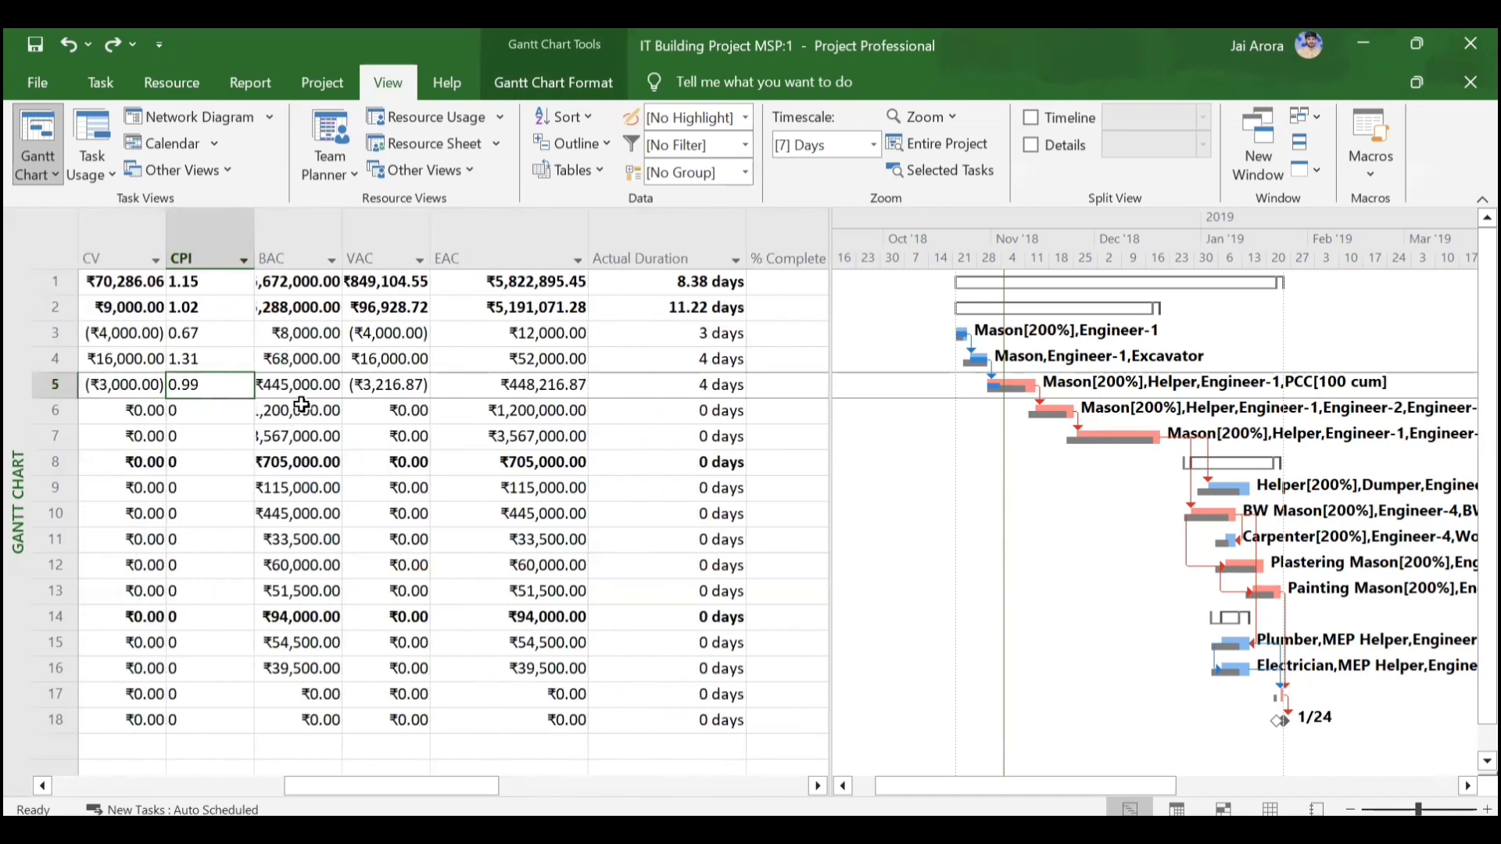
- Check Site Clearance's VAC and EAC, then switch to the PowerPoint EVM slides and highlight the EAC formula AC + (BAC-EV)/CPI
{"action": "left_click", "coordinate": [381, 334]}
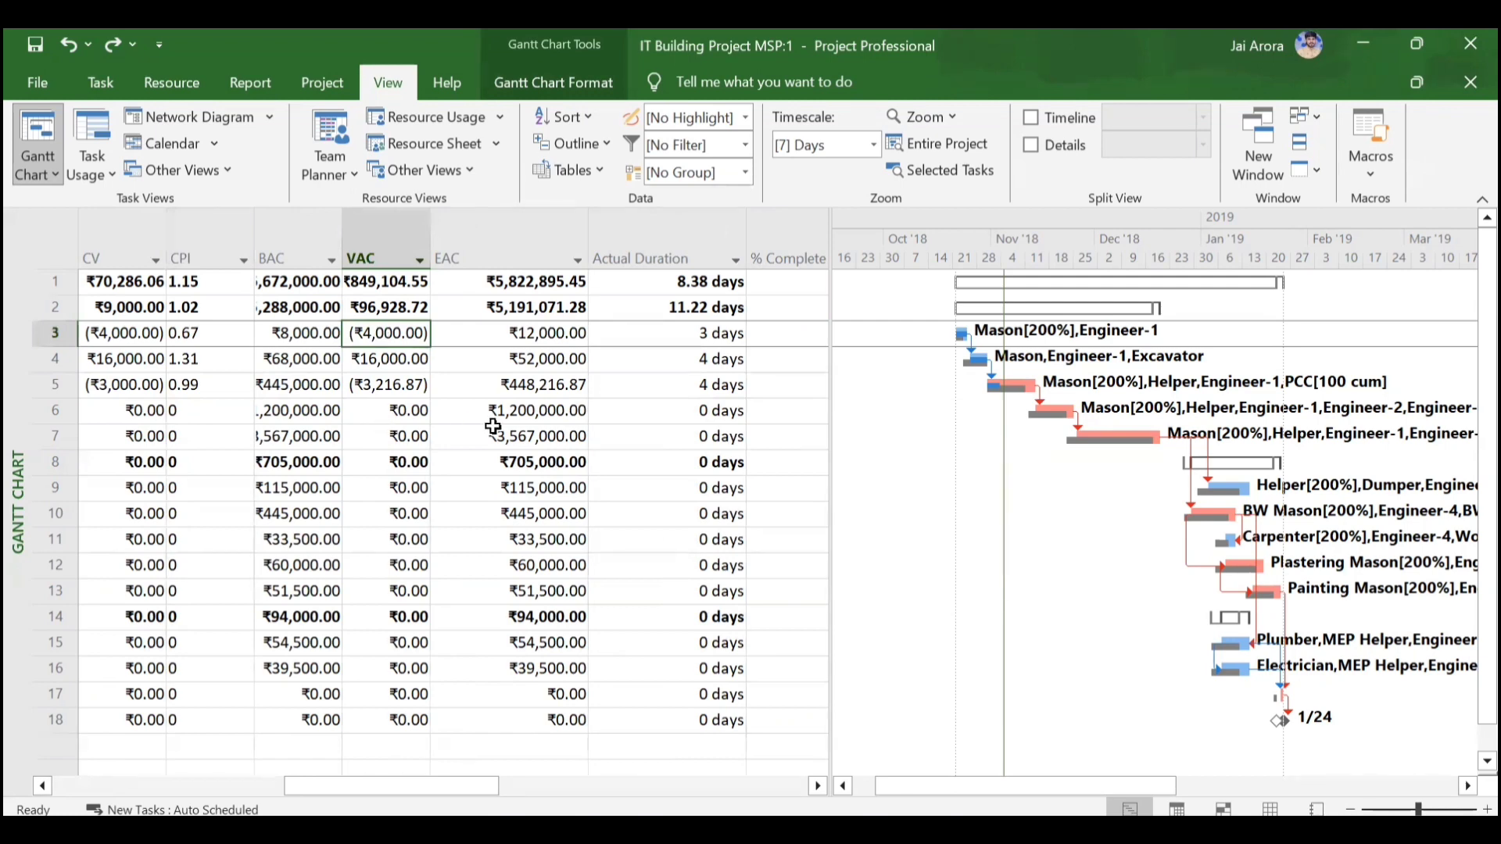
{"action": "left_click", "coordinate": [494, 340]}
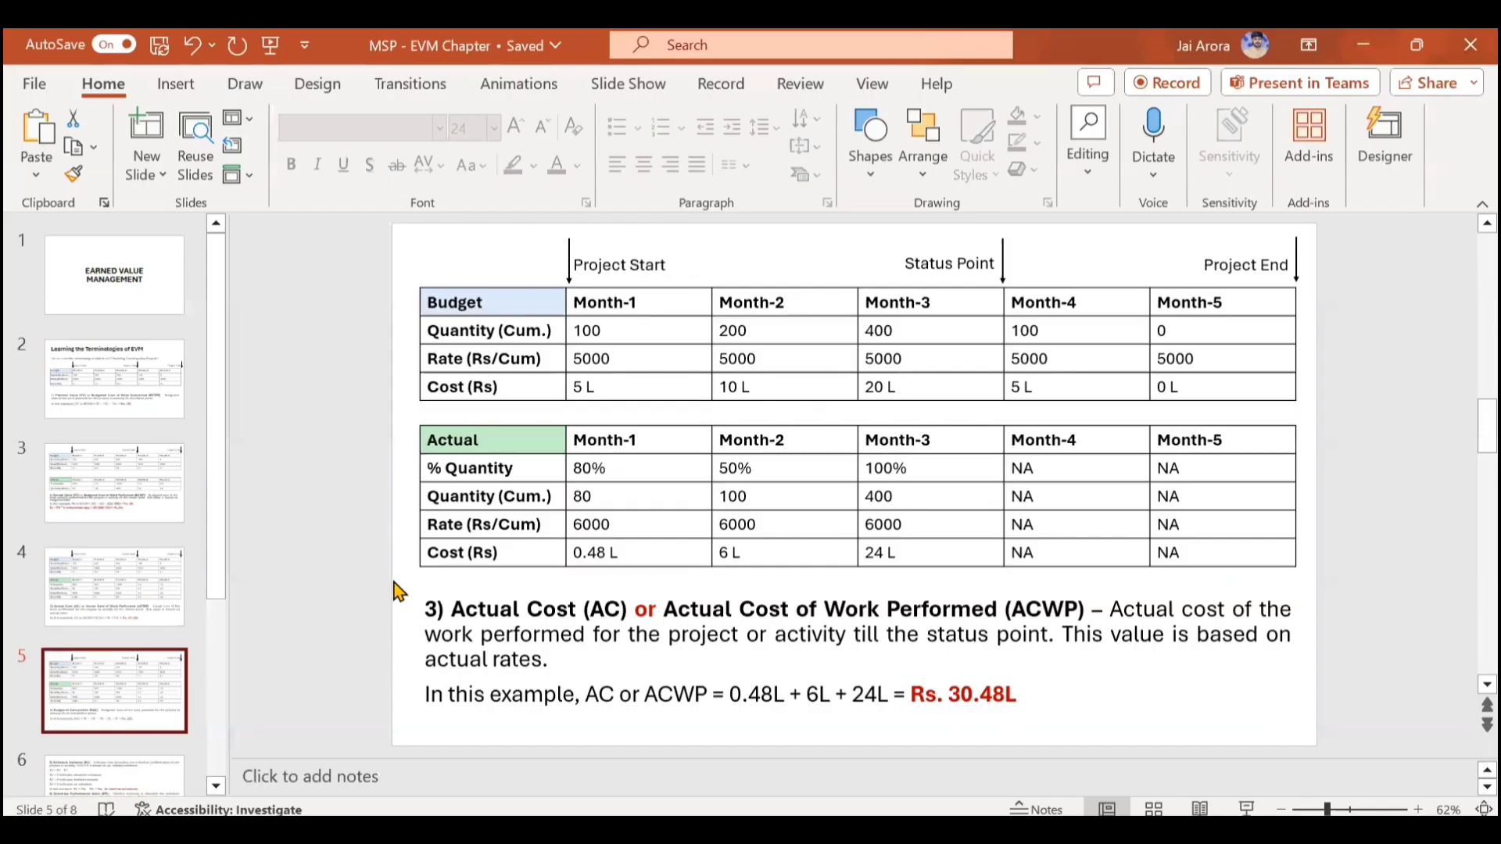
{"action": "scroll", "coordinate": [393, 592], "scroll_direction": "down", "scroll_amount": 3}
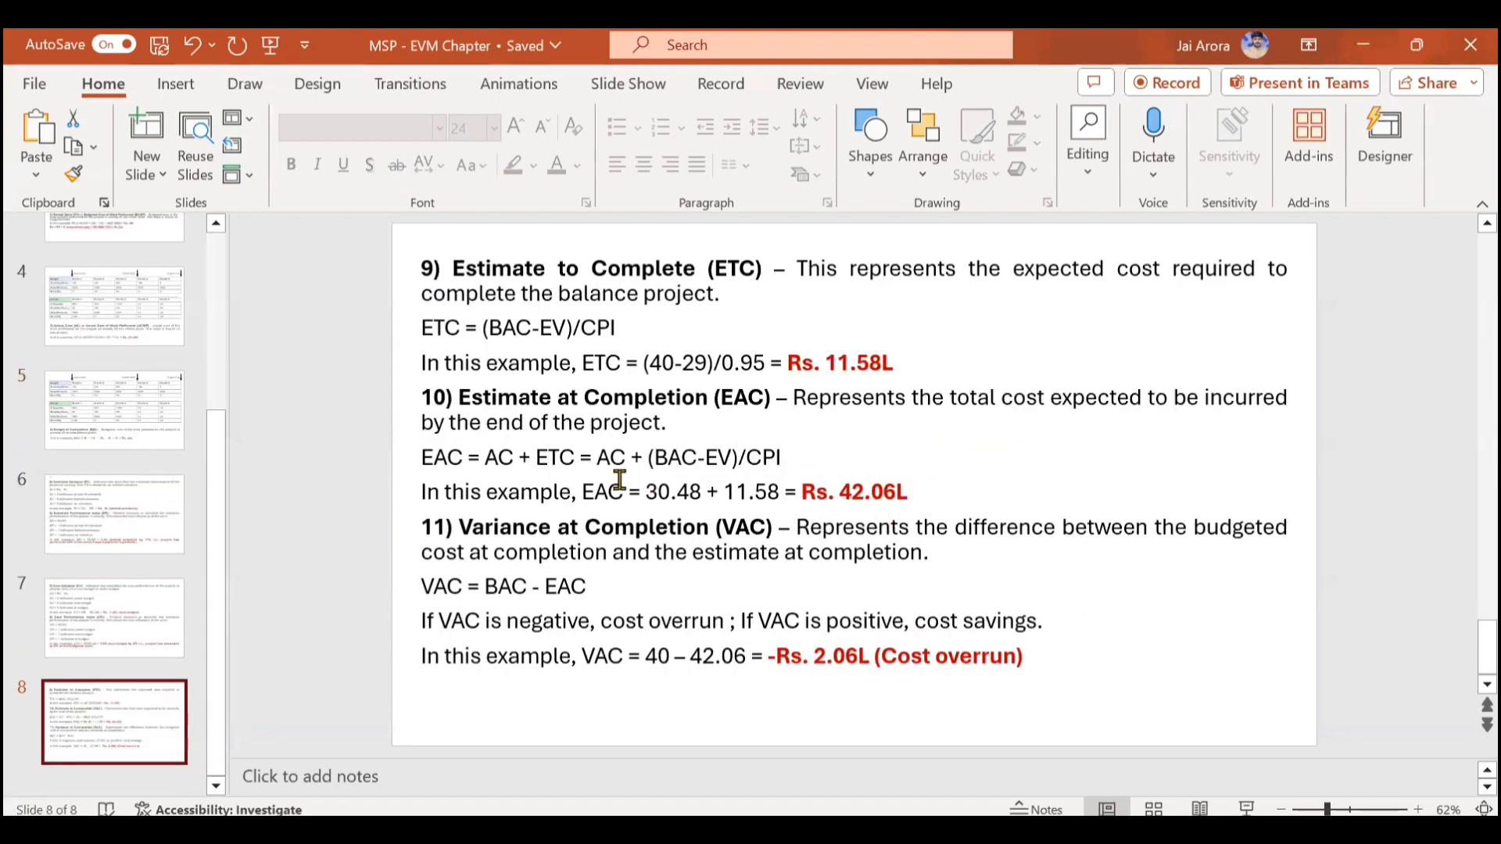
{"action": "left_click_drag", "start_coordinate": [604, 460], "coordinate": [784, 462]}
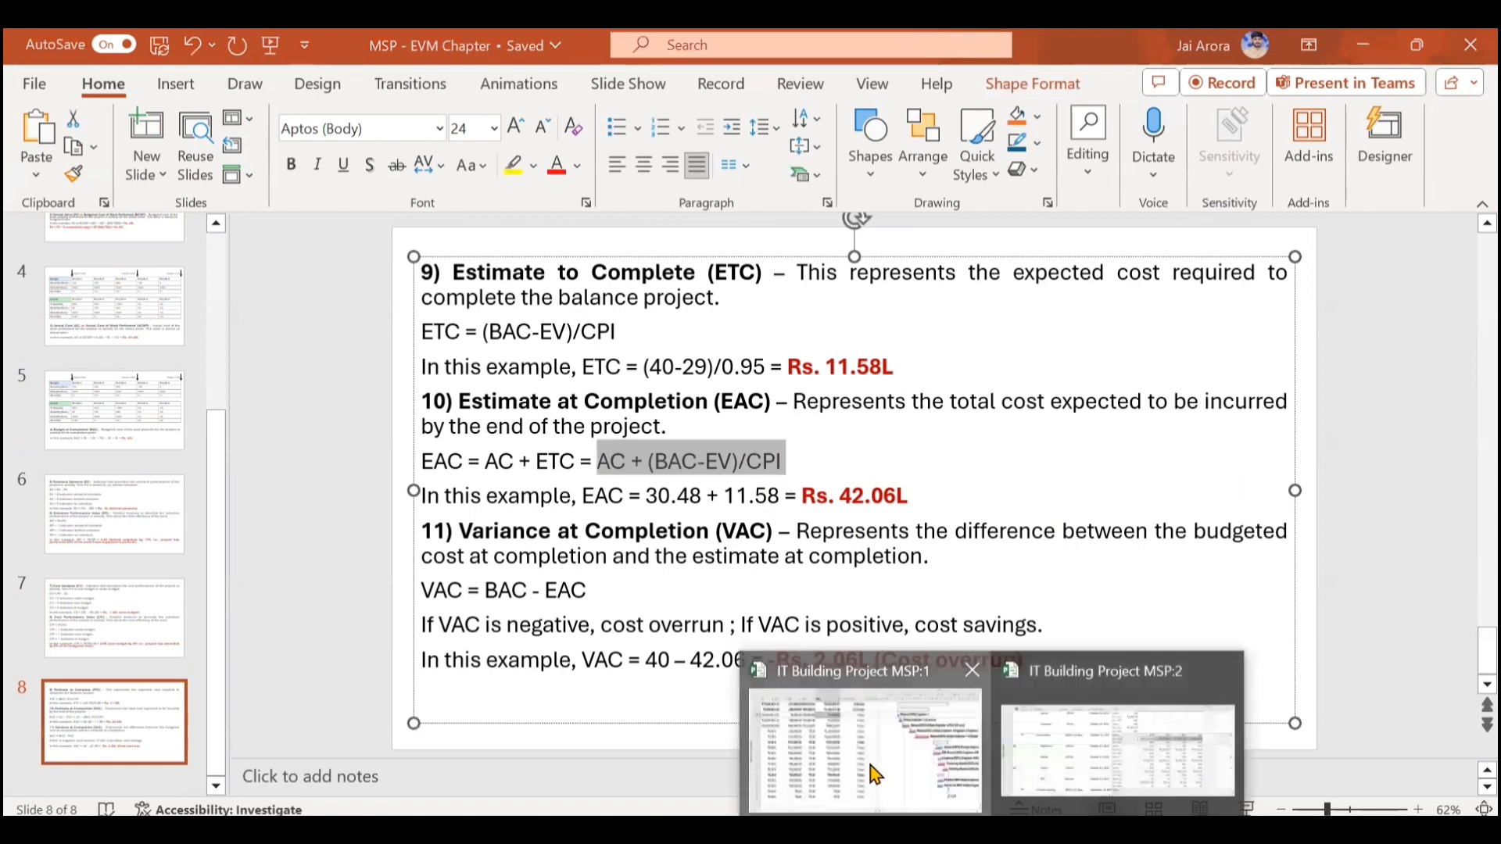
- Return to the IT Building Project MSP:1 window and compare the EAC of Site Clearance, Excavation and Foundation against their actual costs
{"action": "left_click", "coordinate": [887, 781]}
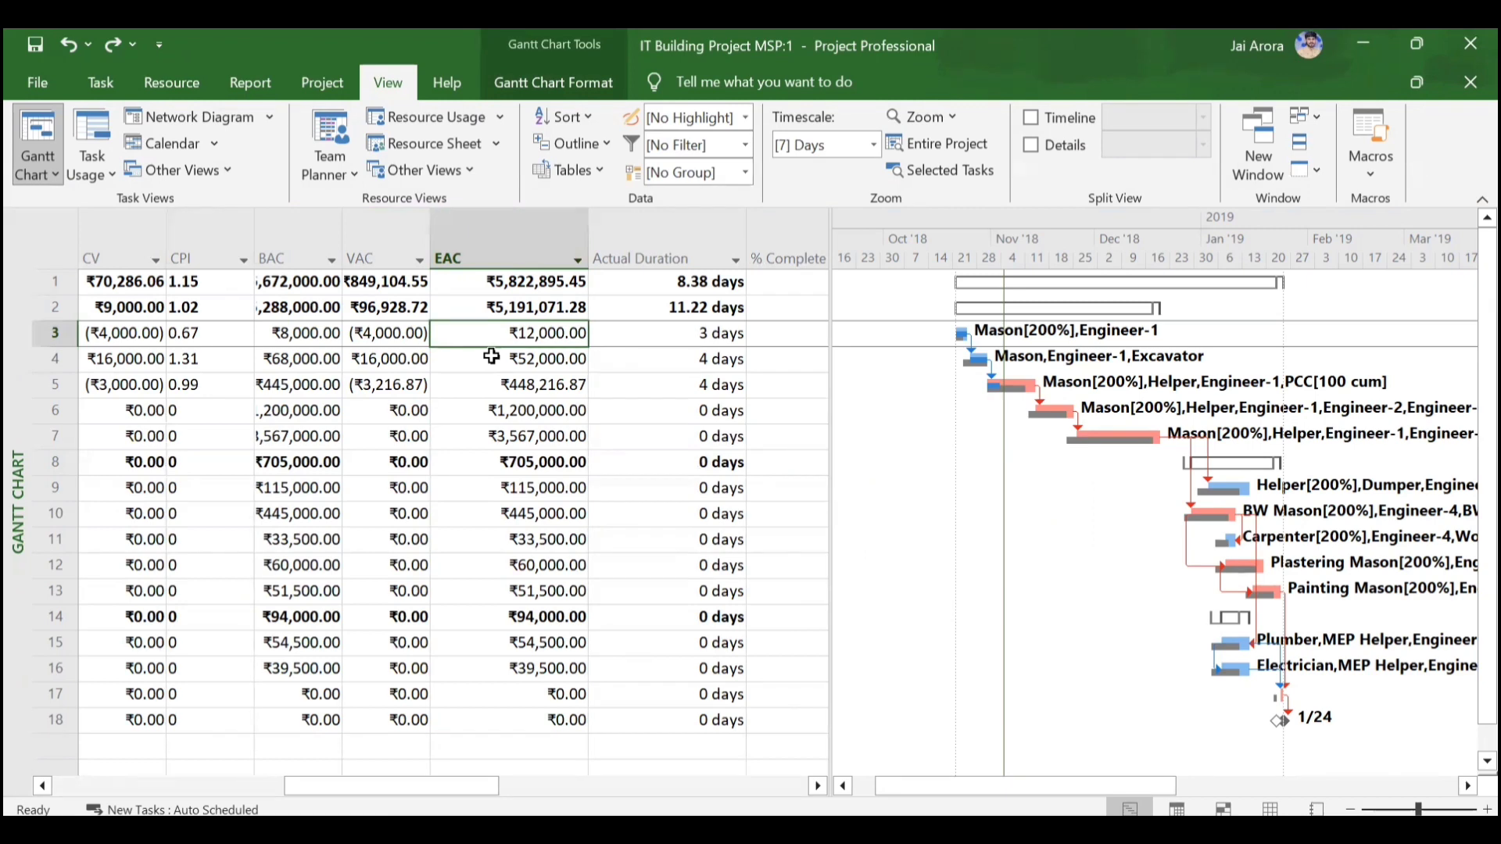
{"action": "left_click", "coordinate": [483, 368]}
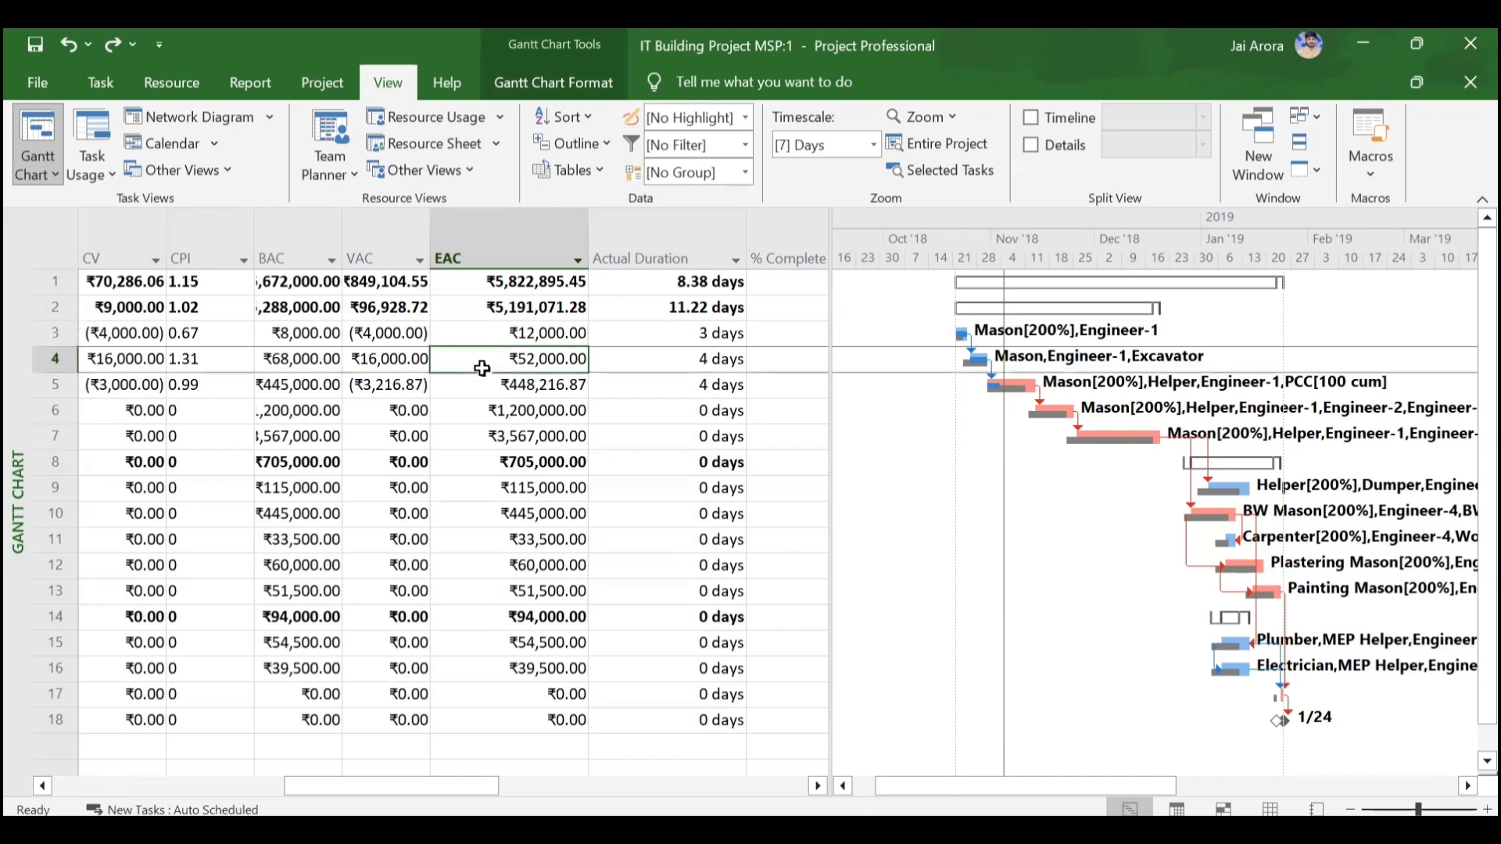
{"action": "left_click", "coordinate": [484, 386]}
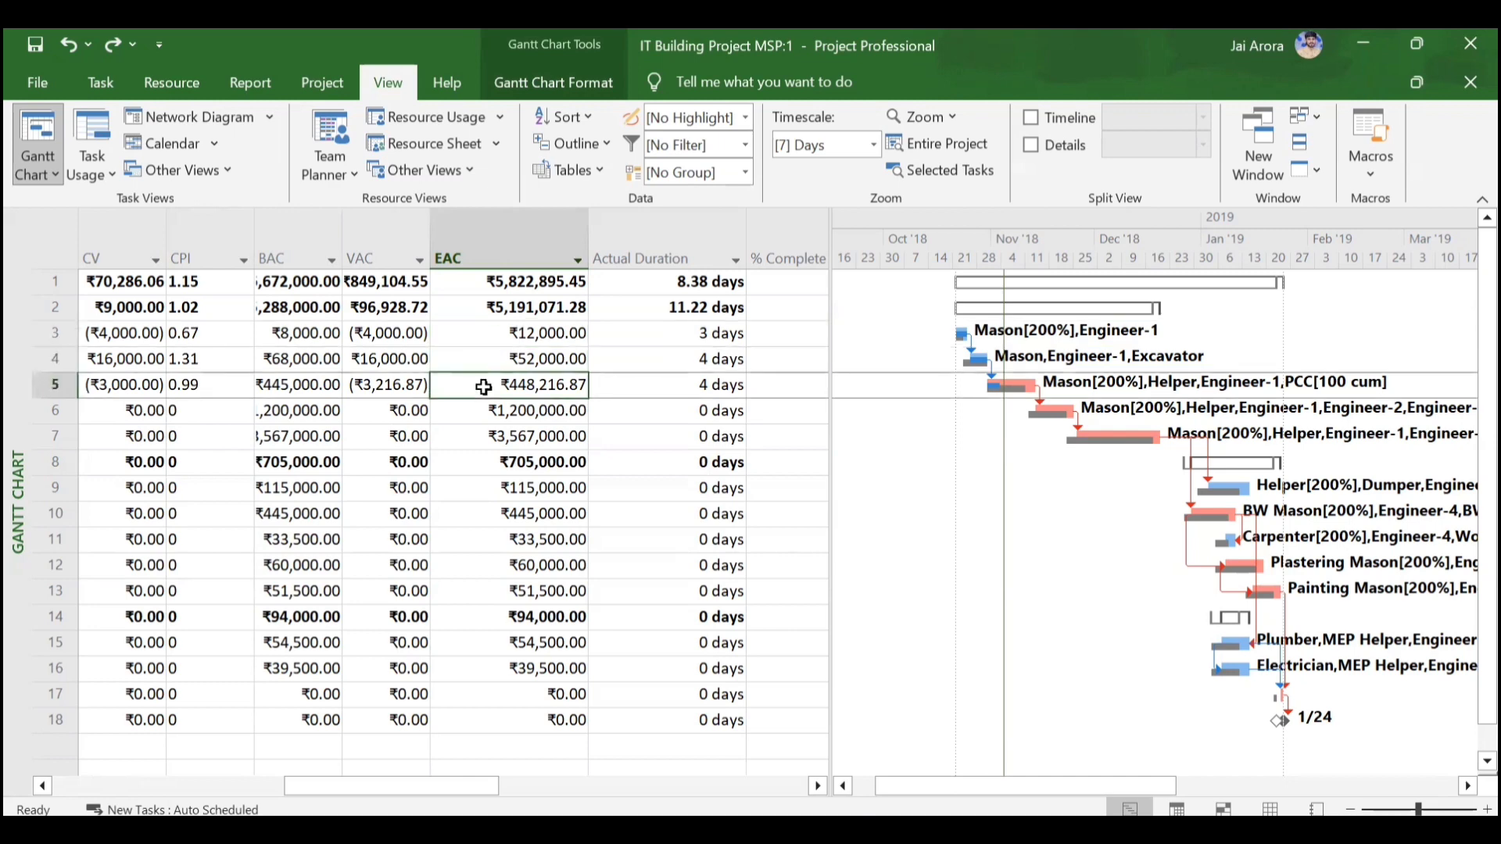
{"action": "left_click", "coordinate": [509, 330]}
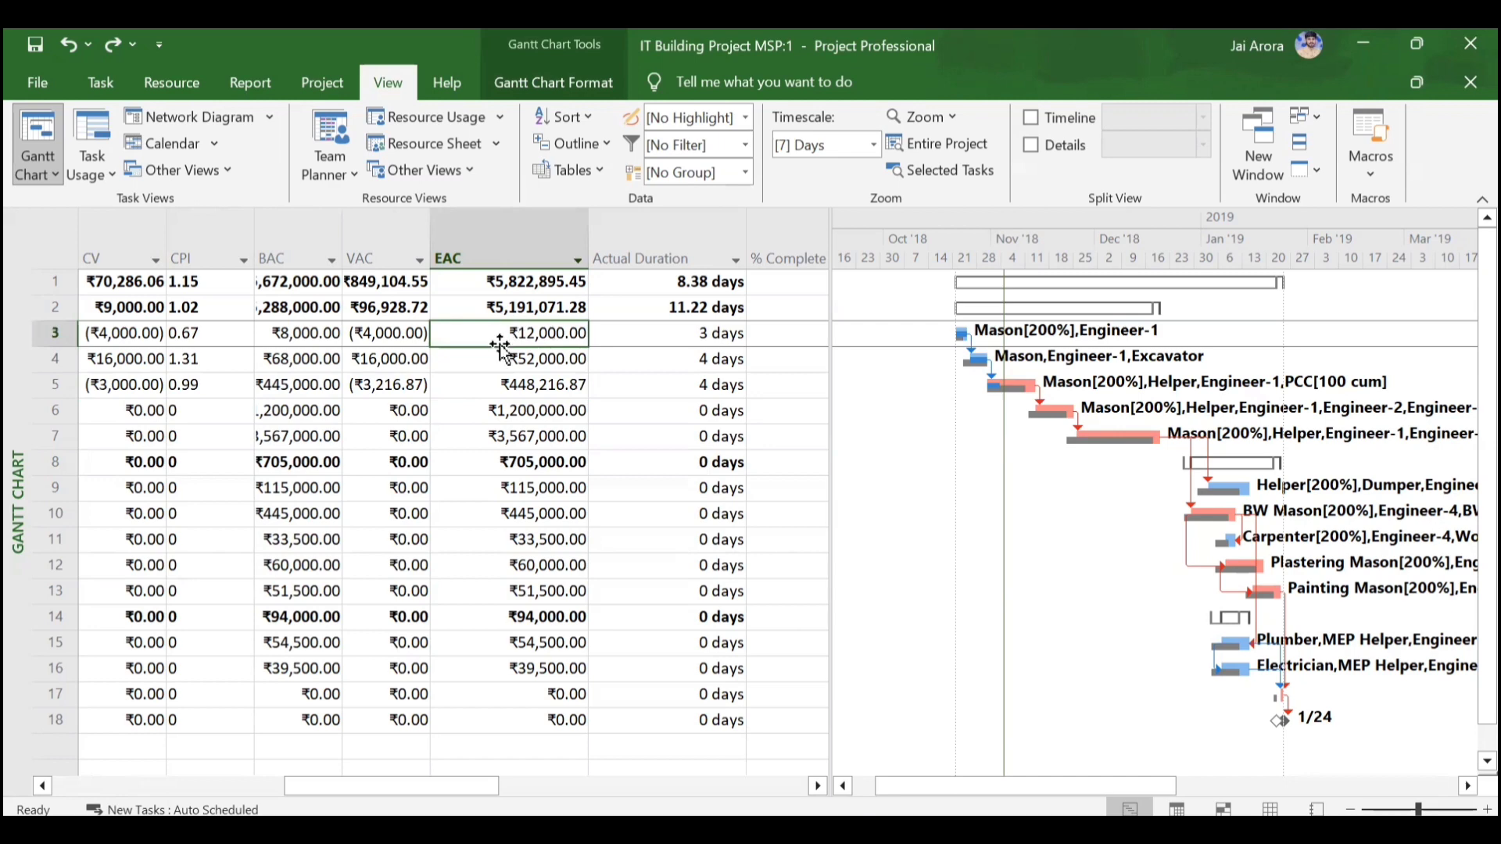
{"action": "left_click", "coordinate": [501, 360]}
{"action": "scroll", "coordinate": [500, 360], "scroll_direction": "left", "scroll_amount": 4}
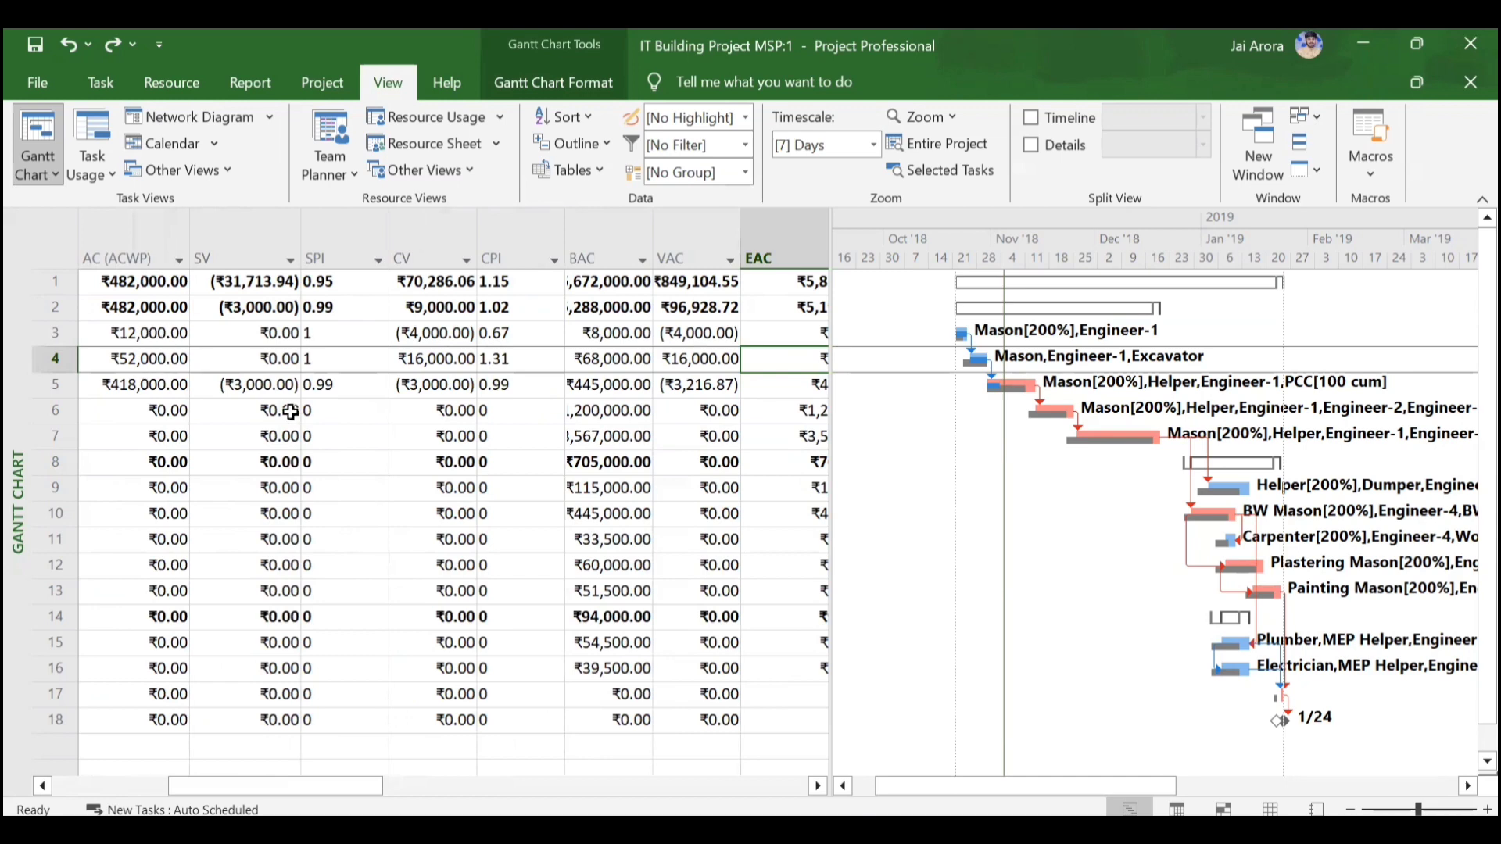
{"action": "scroll", "coordinate": [291, 412], "scroll_direction": "right", "scroll_amount": 4}
{"action": "left_click", "coordinate": [477, 383]}
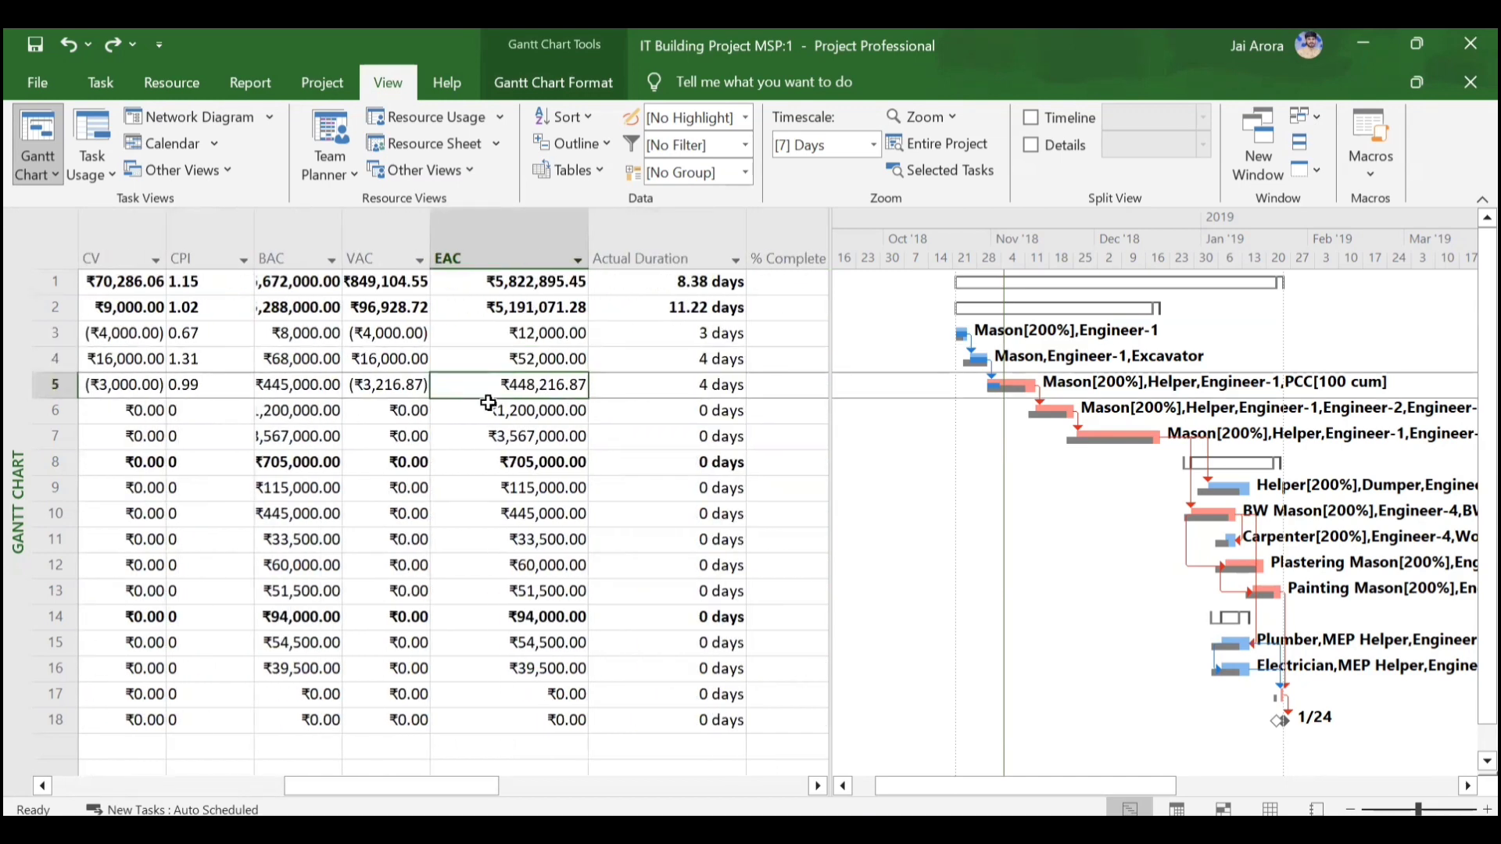
- Check the variance at completion (VAC) of Site Clearance, Excavation and Foundation
{"action": "left_click", "coordinate": [404, 330]}
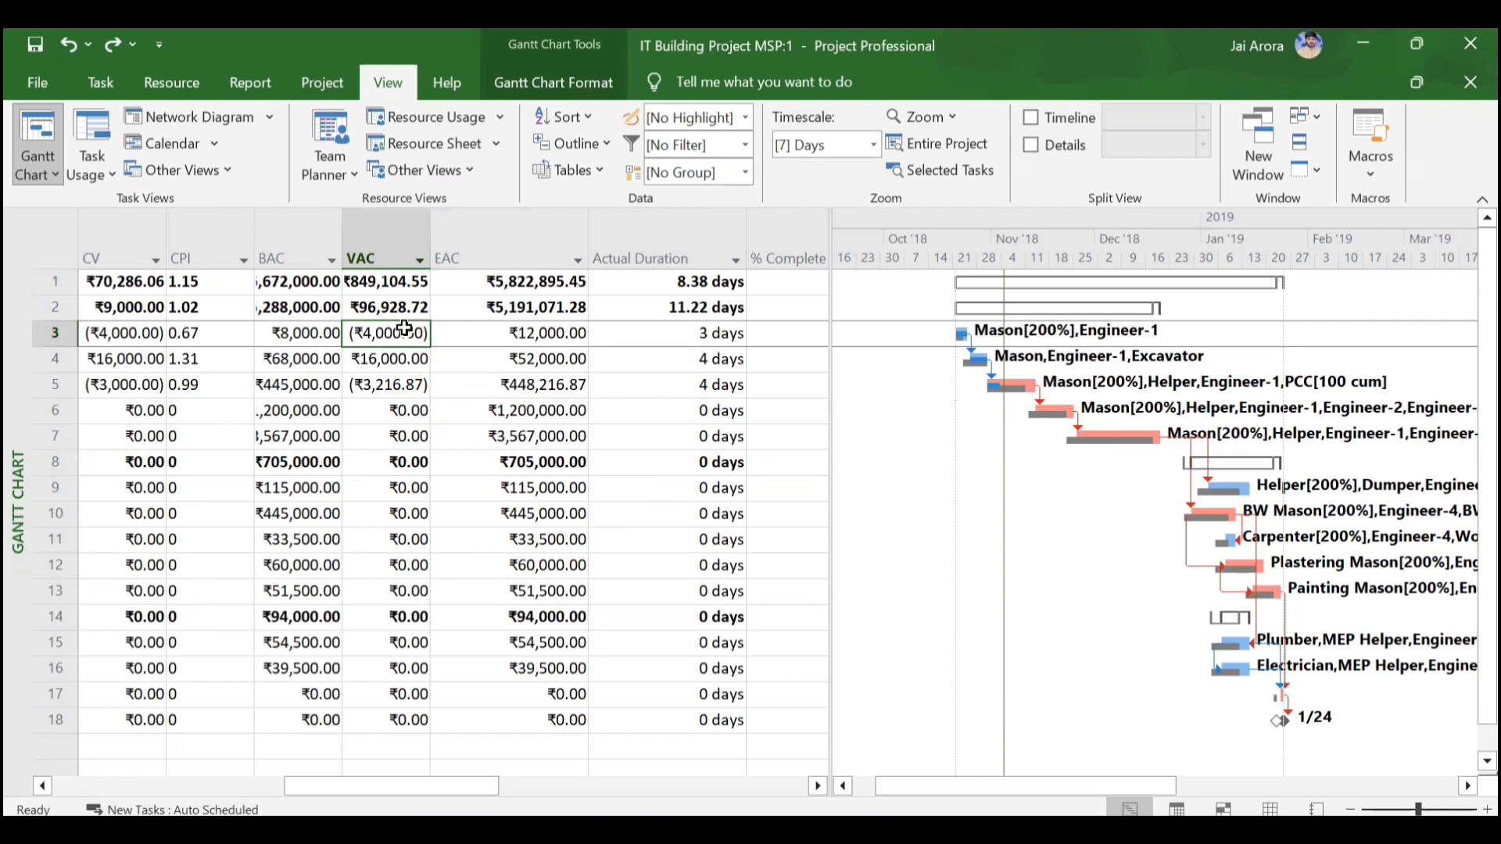
{"action": "left_click", "coordinate": [359, 359]}
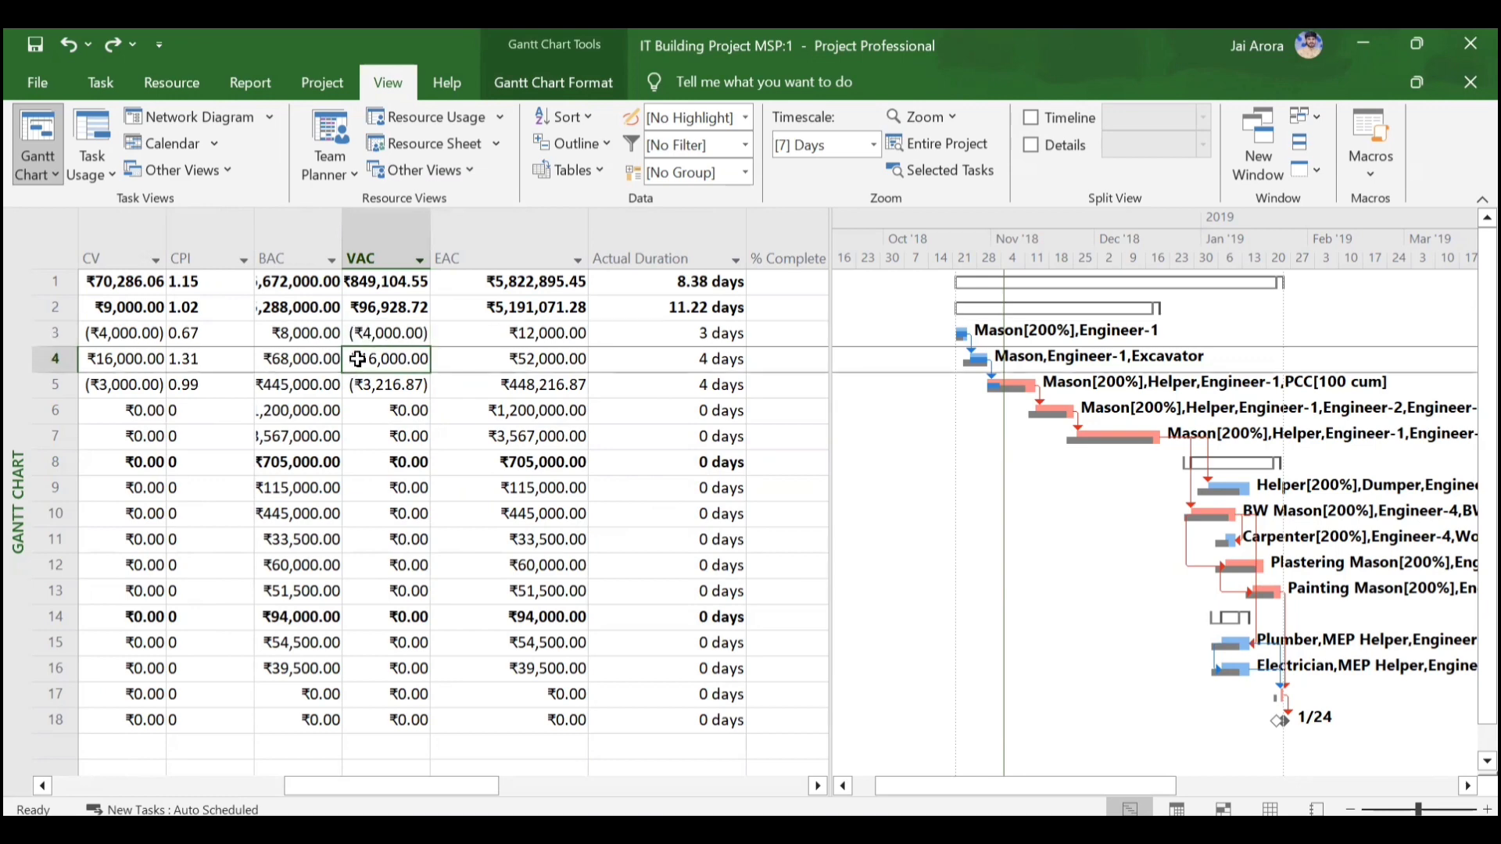
{"action": "left_click", "coordinate": [401, 388]}
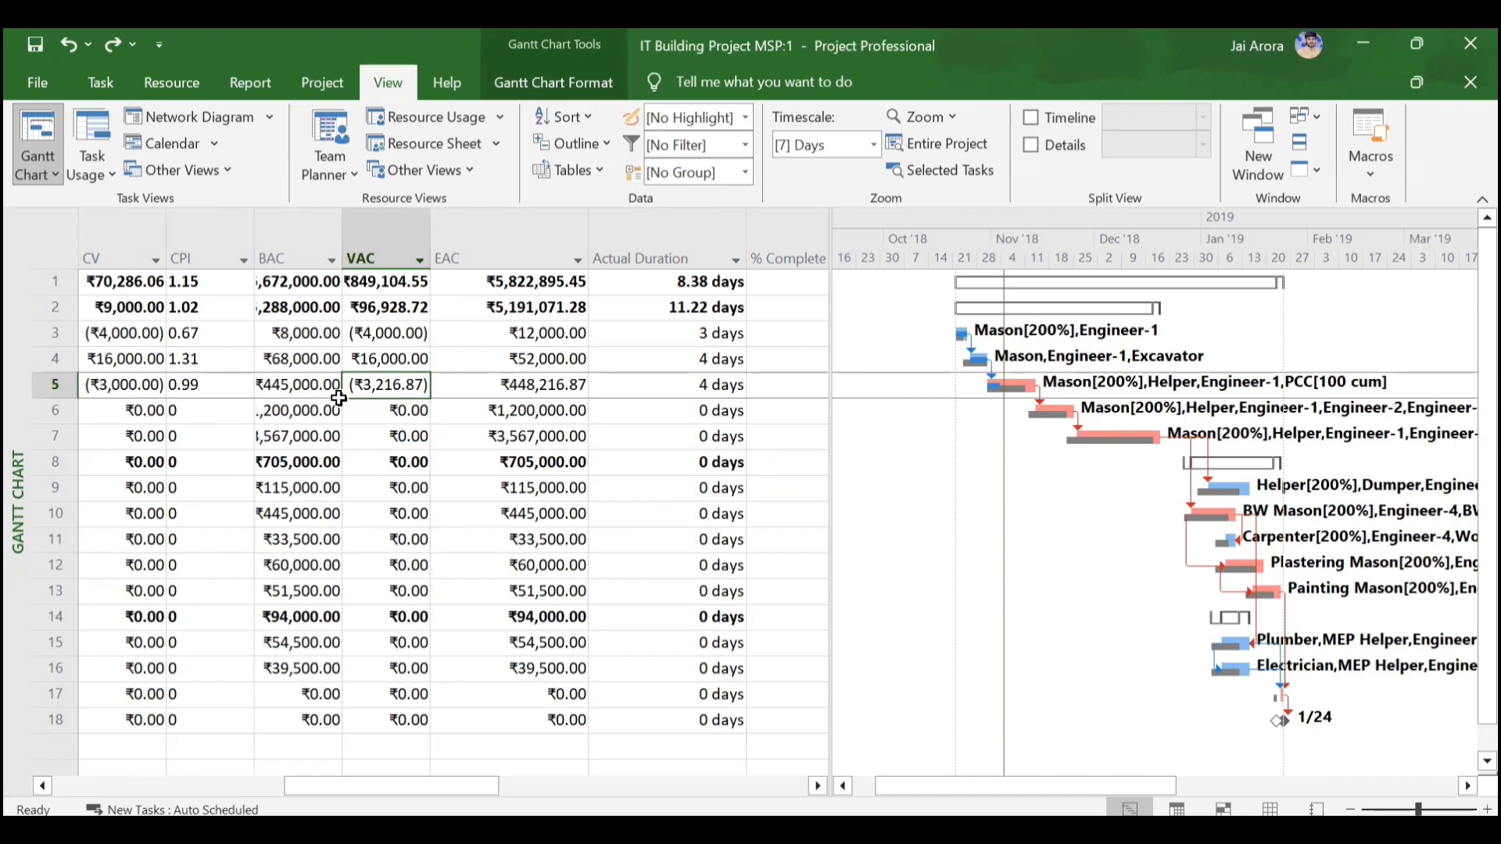
- Review the Earned Value column and Site Clearance's EV, then look over the completion, duration and cost columns of the task table
{"action": "scroll", "coordinate": [297, 381], "scroll_direction": "left", "scroll_amount": 5}
{"action": "scroll", "coordinate": [297, 381], "scroll_direction": "left", "scroll_amount": 3}
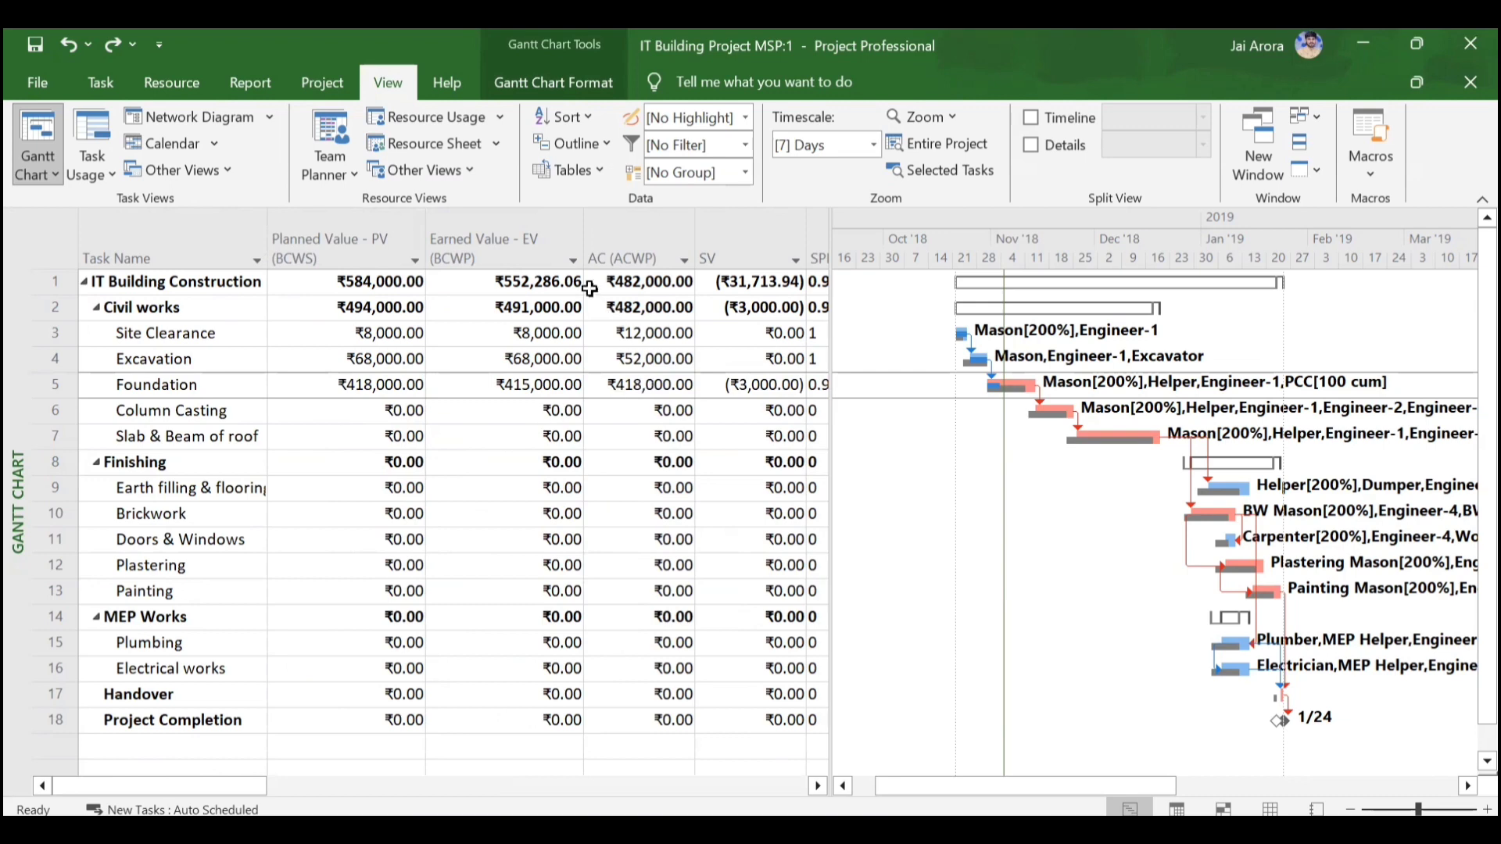
{"action": "left_click", "coordinate": [517, 250]}
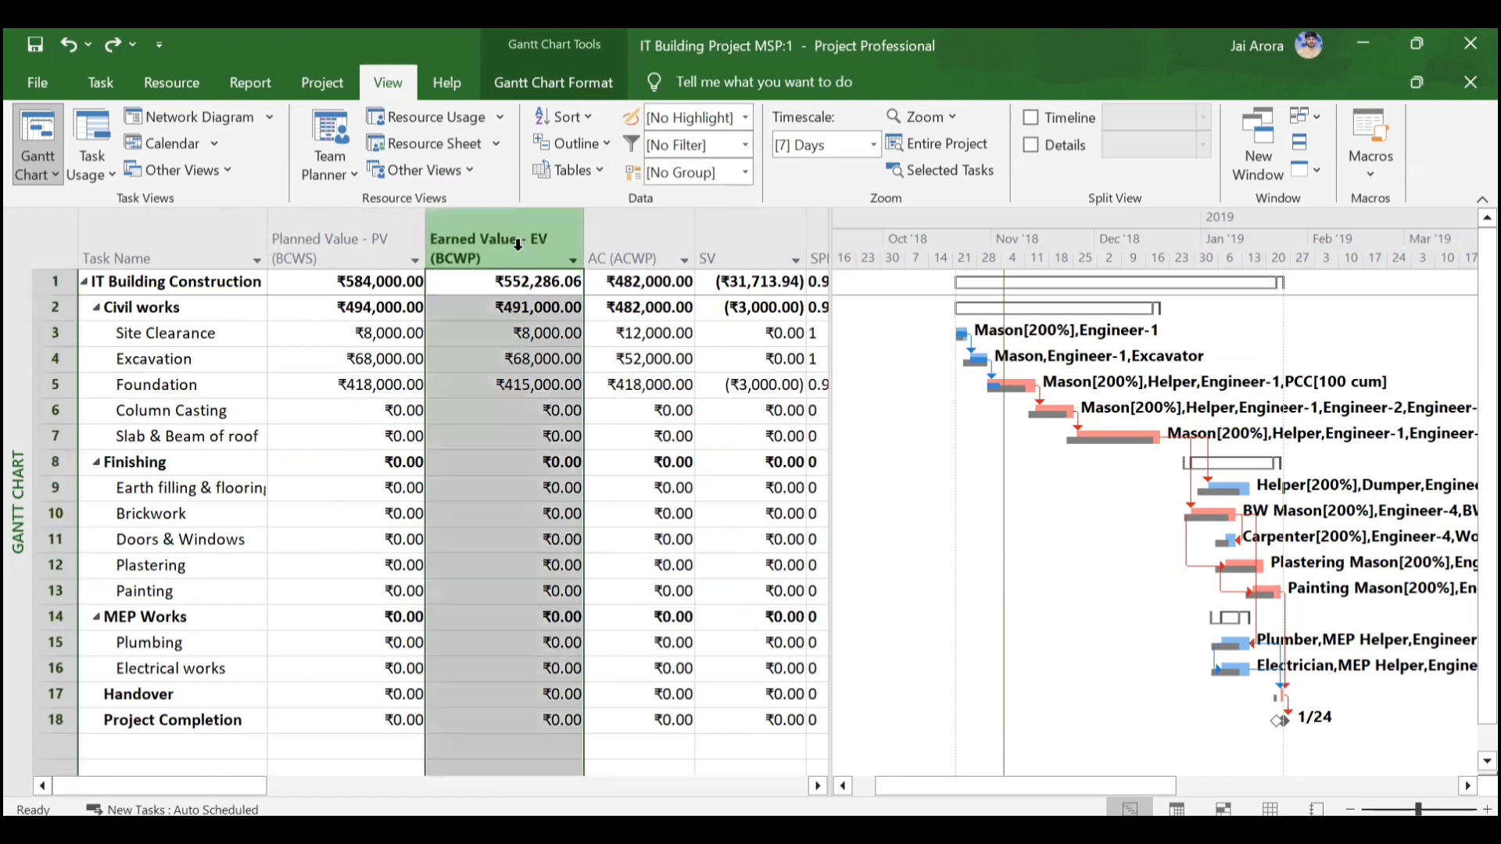
{"action": "left_click", "coordinate": [517, 328]}
{"action": "scroll", "coordinate": [517, 324], "scroll_direction": "right", "scroll_amount": 5}
{"action": "scroll", "coordinate": [518, 325], "scroll_direction": "right", "scroll_amount": 2}
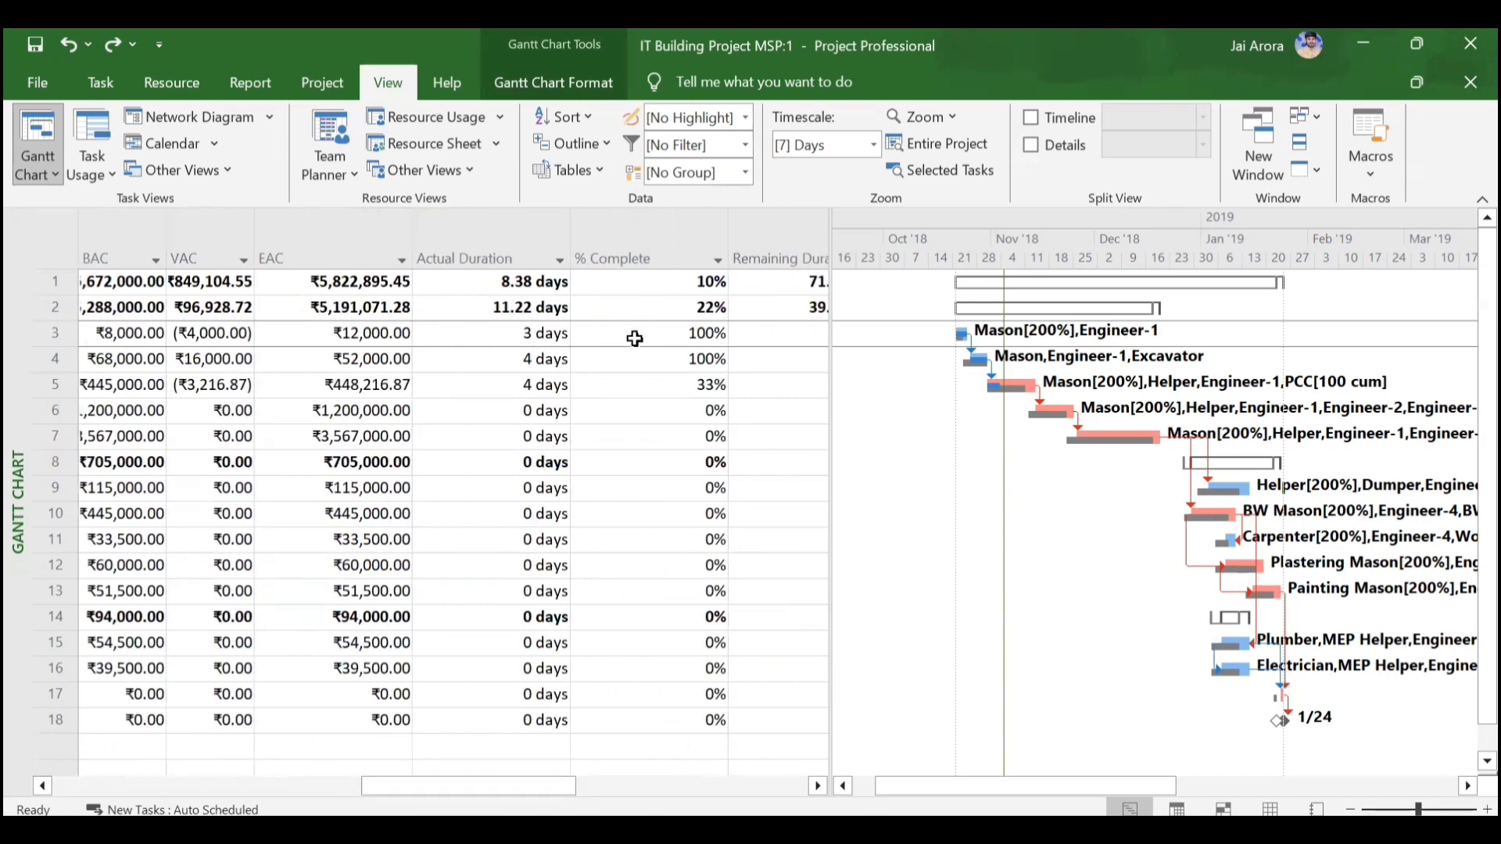
{"action": "scroll", "coordinate": [634, 338], "scroll_direction": "right", "scroll_amount": 10}
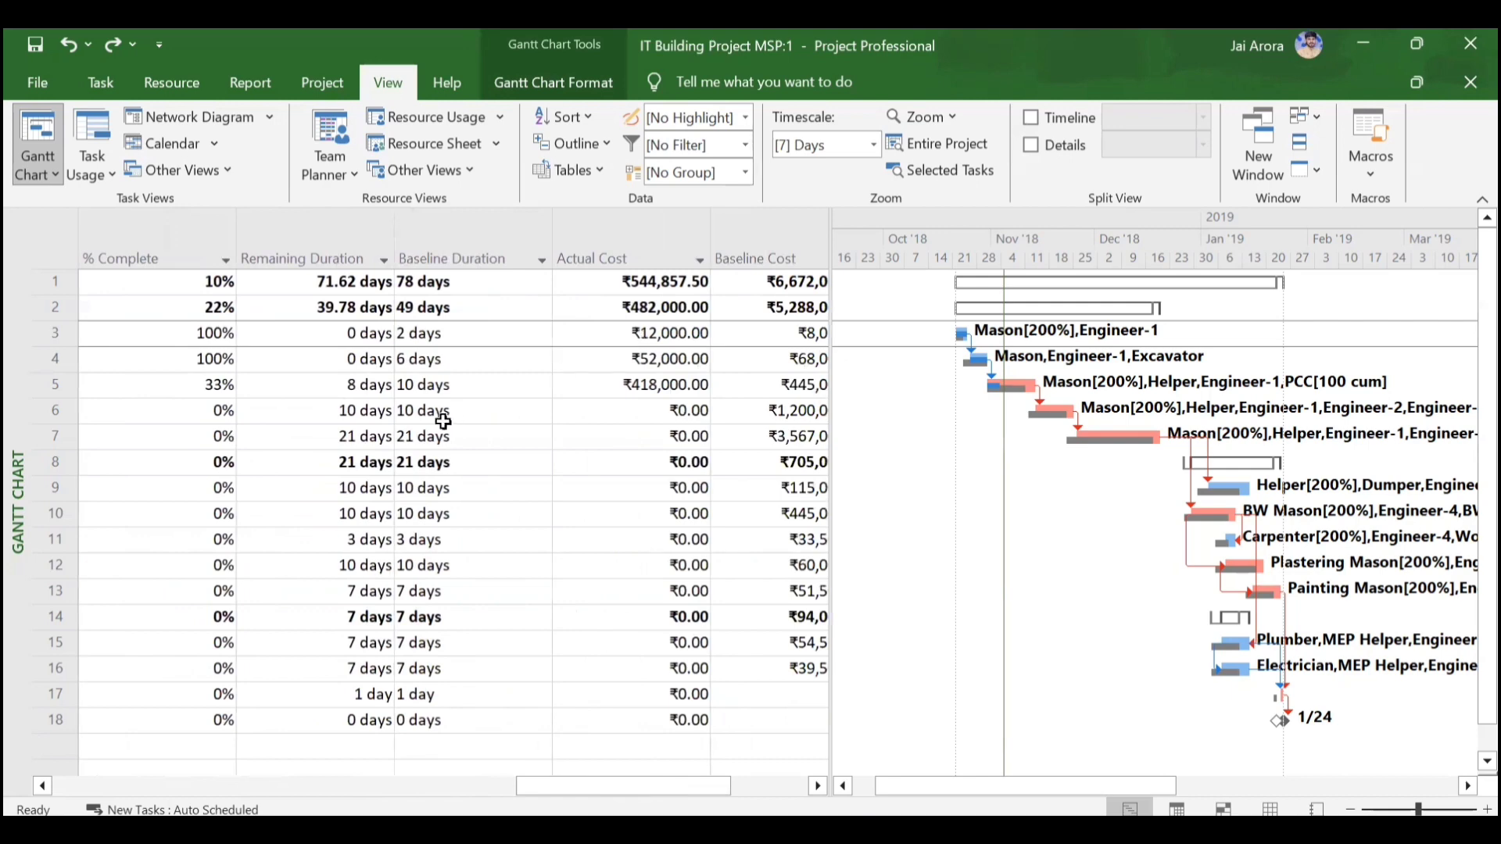
{"action": "scroll", "coordinate": [443, 422], "scroll_direction": "left", "scroll_amount": 20}
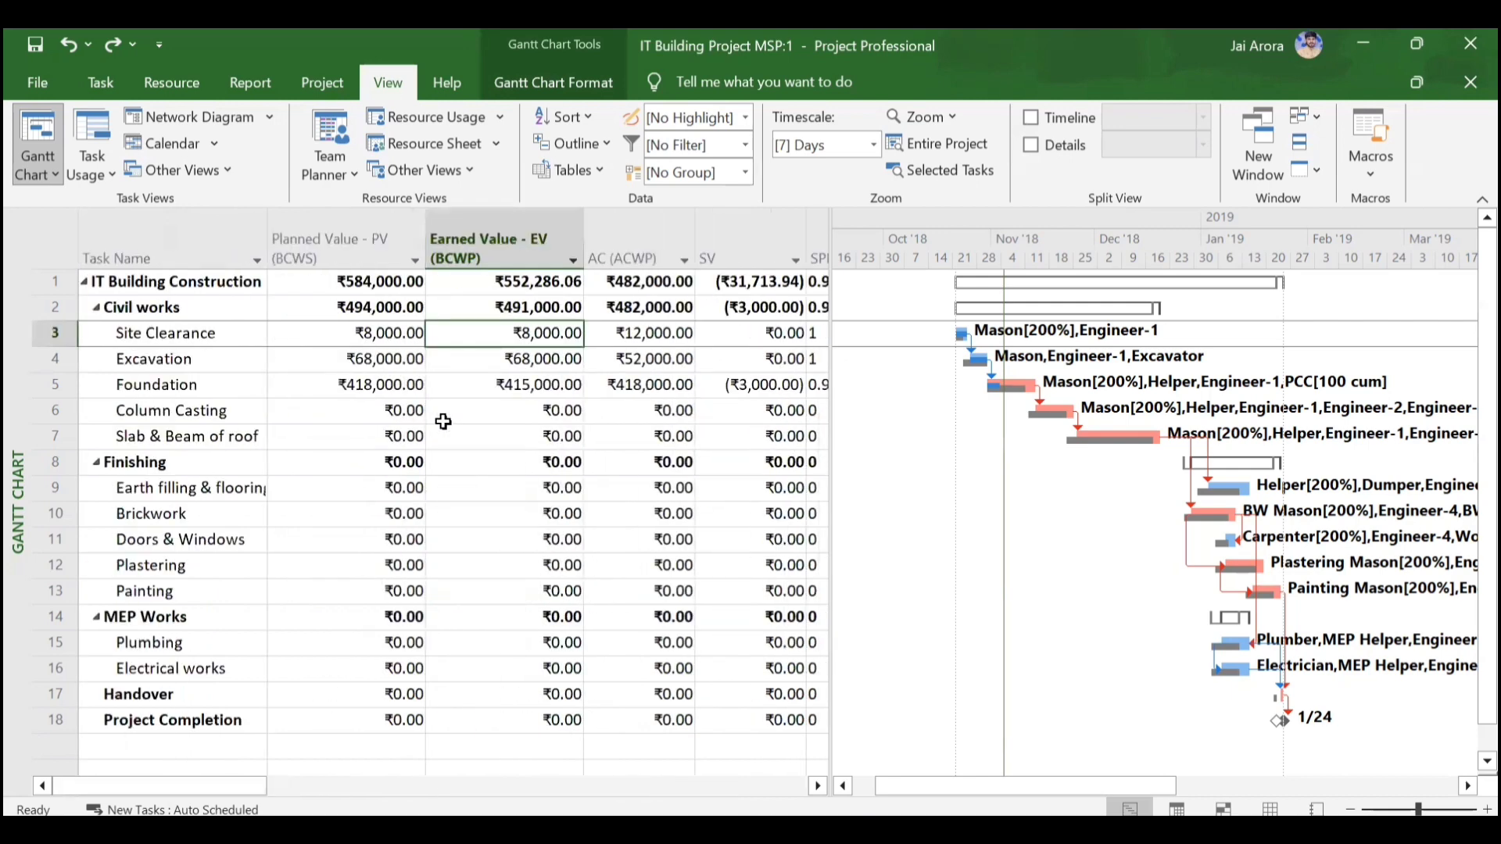